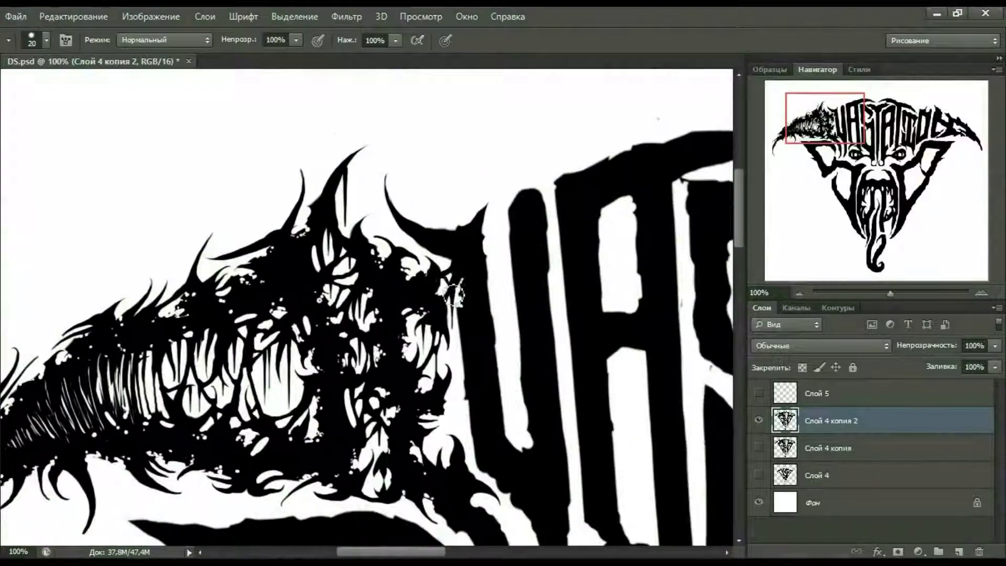
- Fill the white gap beside the V's left edge with black
{"action": "key", "text": "e"}
{"action": "scroll", "coordinate": [418, 222], "scroll_direction": "down", "scroll_amount": 2}
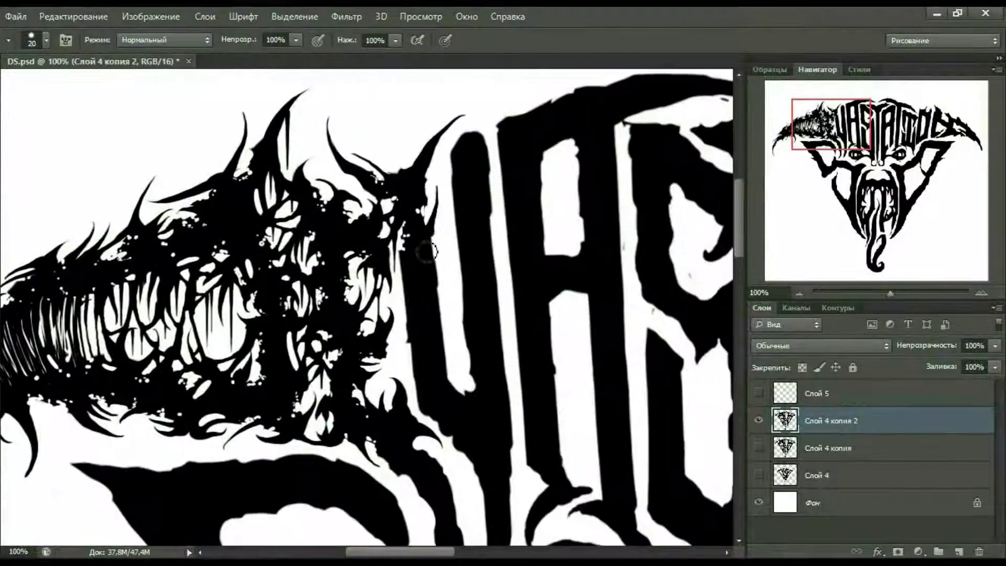
{"action": "key", "text": "b"}
{"action": "mouse_move", "coordinate": [455, 270]}
{"action": "left_mouse_down"}
{"action": "mouse_move", "coordinate": [443, 262]}
{"action": "mouse_move", "coordinate": [414, 290]}
{"action": "left_mouse_up"}
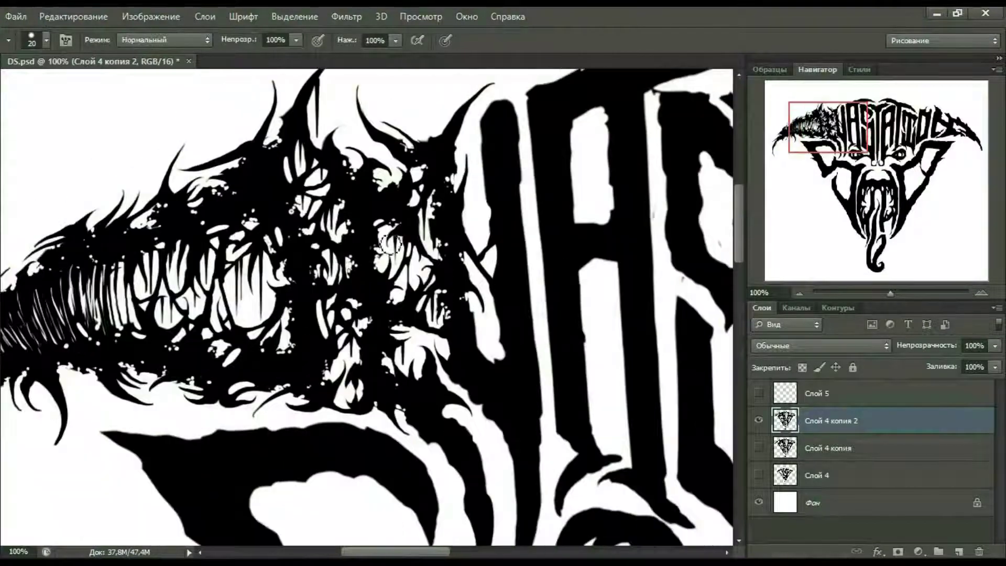
- Paint black detail and a thin diagonal strand along the hair mass's lower edge
{"action": "key", "text": "e"}
{"action": "scroll", "coordinate": [422, 351], "scroll_direction": "down", "scroll_amount": 2}
{"action": "left_click_drag", "start_coordinate": [424, 354], "coordinate": [438, 314]}
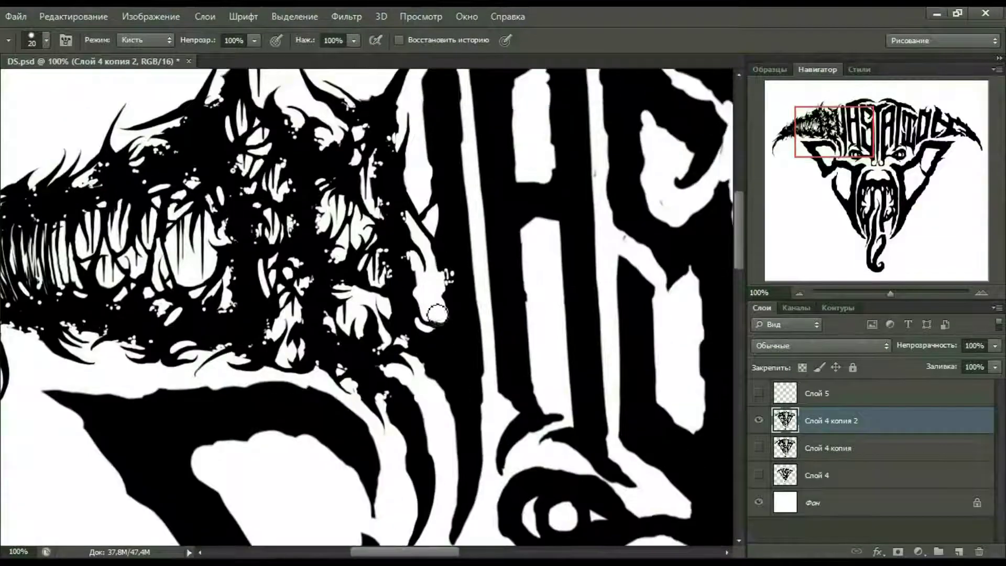
{"action": "key", "text": "b"}
{"action": "left_click_drag", "start_coordinate": [425, 278], "coordinate": [412, 236]}
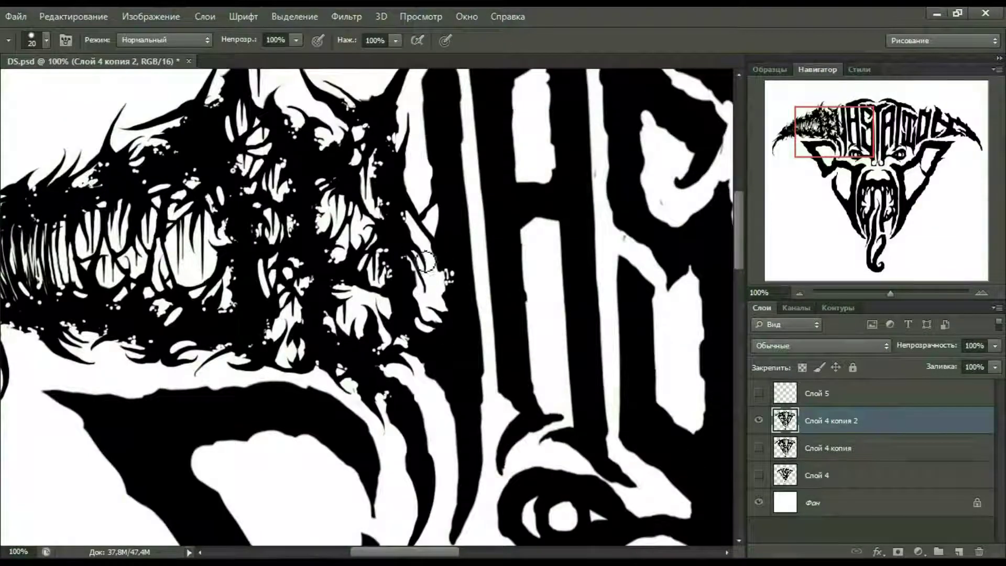
{"action": "left_click_drag", "start_coordinate": [430, 308], "coordinate": [433, 344]}
{"action": "left_click_drag", "start_coordinate": [411, 250], "coordinate": [438, 295]}
- Erase the old claw strokes and paint new curved claws under the hair
{"action": "key", "text": "e"}
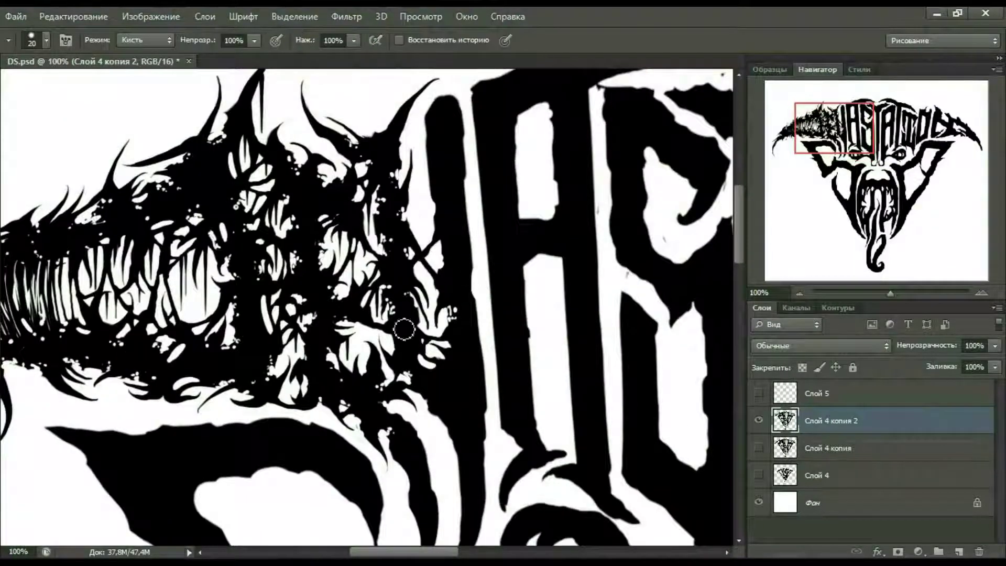
{"action": "left_click_drag", "start_coordinate": [404, 329], "coordinate": [383, 217]}
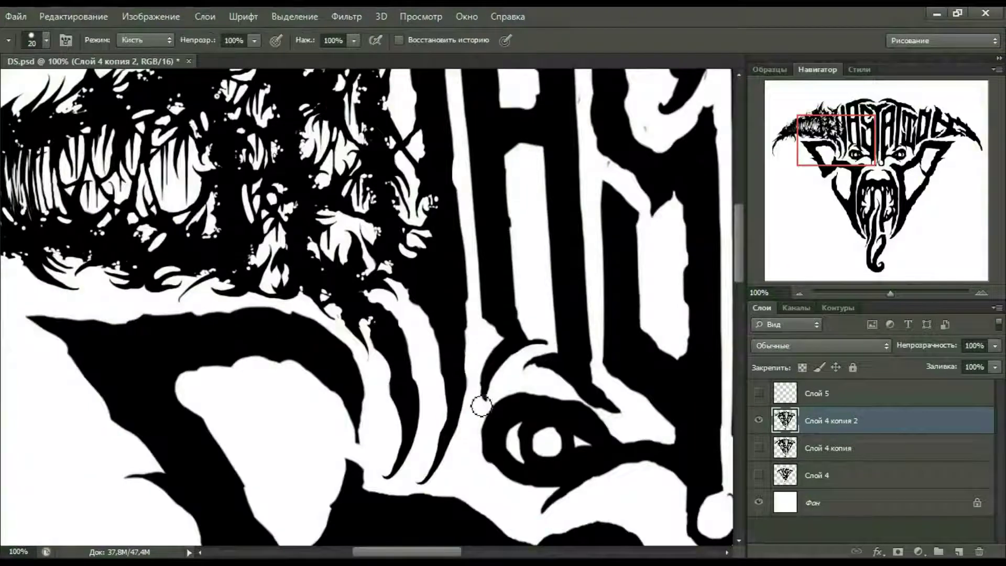
{"action": "left_click_drag", "start_coordinate": [482, 406], "coordinate": [458, 273]}
{"action": "key", "text": "b"}
{"action": "left_click_drag", "start_coordinate": [440, 330], "coordinate": [443, 353]}
{"action": "left_click_drag", "start_coordinate": [419, 404], "coordinate": [419, 319]}
- Thicken the left claw with black strokes and trim its edge
{"action": "key", "text": "e"}
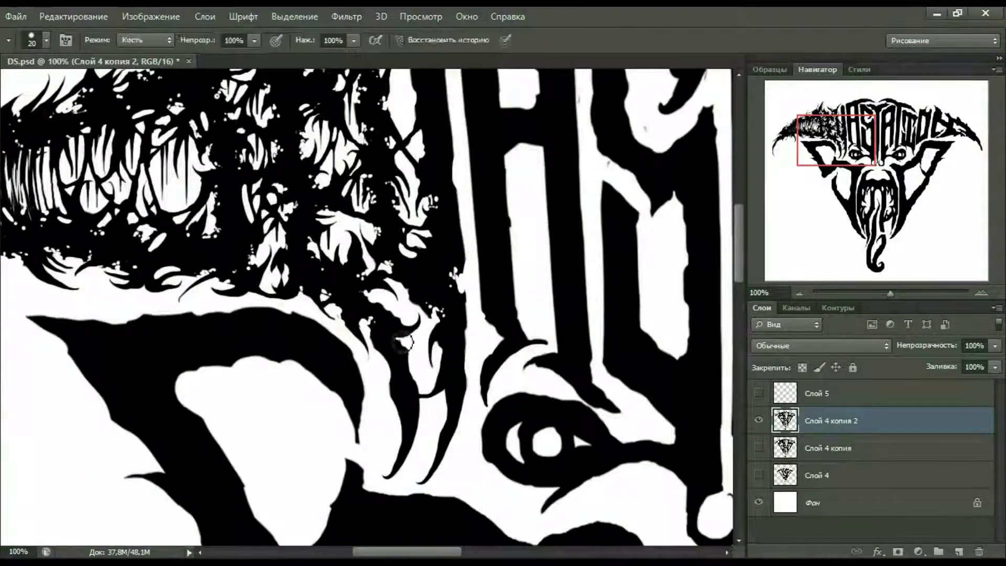
{"action": "key", "text": "b"}
{"action": "mouse_move", "coordinate": [378, 349]}
{"action": "left_mouse_down"}
{"action": "mouse_move", "coordinate": [373, 399]}
{"action": "mouse_move", "coordinate": [393, 422]}
{"action": "mouse_move", "coordinate": [391, 382]}
{"action": "left_mouse_up"}
{"action": "key", "text": "e"}
{"action": "key", "text": "b"}
{"action": "left_click_drag", "start_coordinate": [380, 448], "coordinate": [388, 367]}
- Reshape and darken the claw strokes and refine their tips
{"action": "key", "text": "e"}
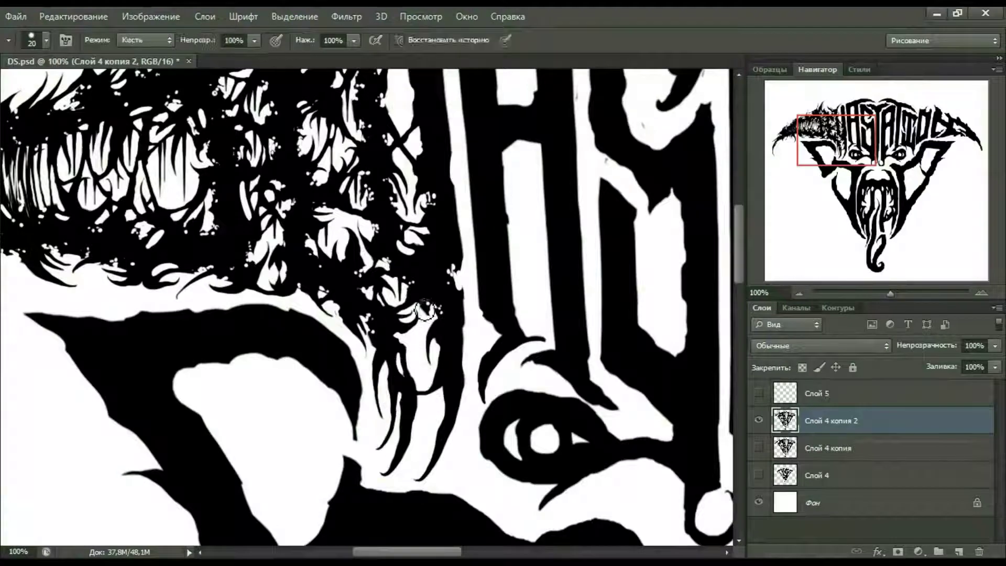
{"action": "key", "text": "b"}
{"action": "left_click_drag", "start_coordinate": [429, 331], "coordinate": [426, 363]}
{"action": "key", "text": "e"}
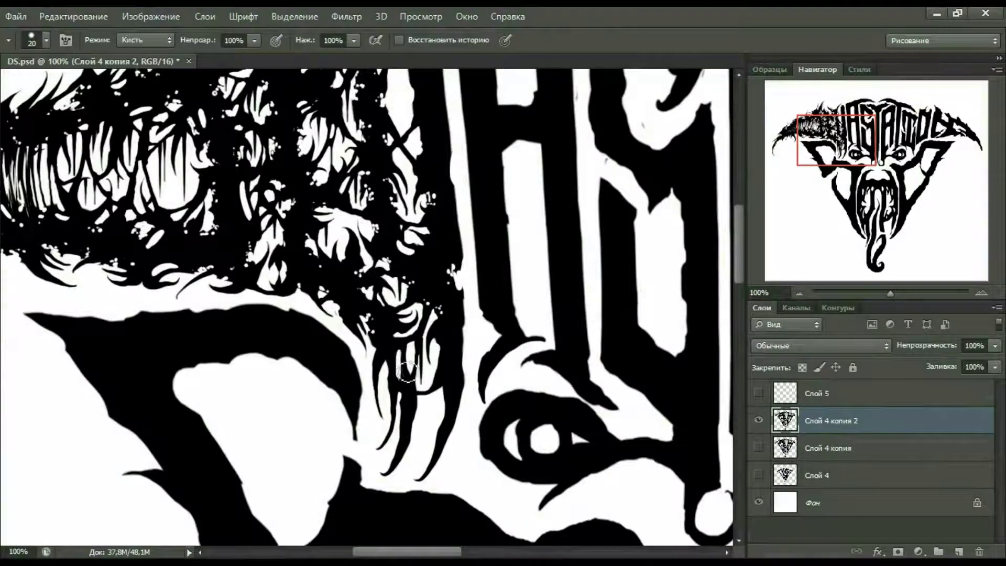
{"action": "mouse_move", "coordinate": [434, 318]}
{"action": "left_mouse_down"}
{"action": "mouse_move", "coordinate": [462, 361]}
{"action": "mouse_move", "coordinate": [414, 440]}
{"action": "left_mouse_up"}
{"action": "key", "text": "b"}
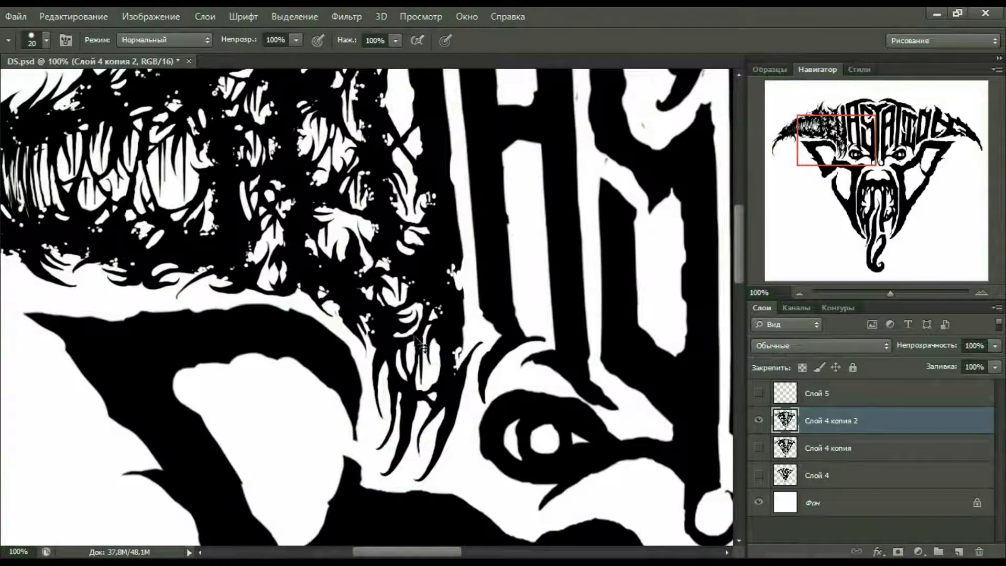
- Fill a white gap near the top of the hairy mass with black
{"action": "left_click_drag", "start_coordinate": [343, 211], "coordinate": [389, 310]}
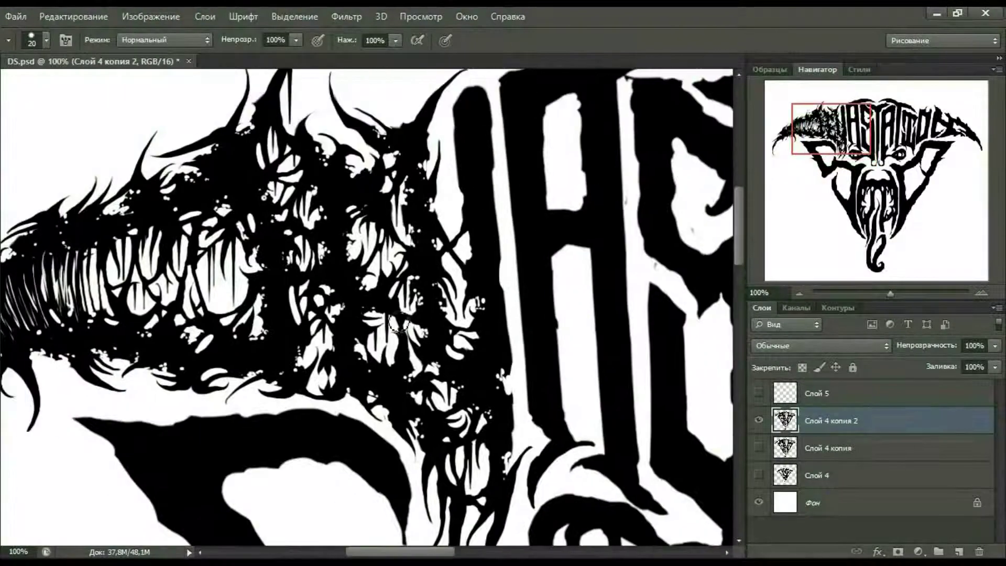
{"action": "key", "text": "e"}
{"action": "scroll", "coordinate": [417, 198], "scroll_direction": "right", "scroll_amount": 2}
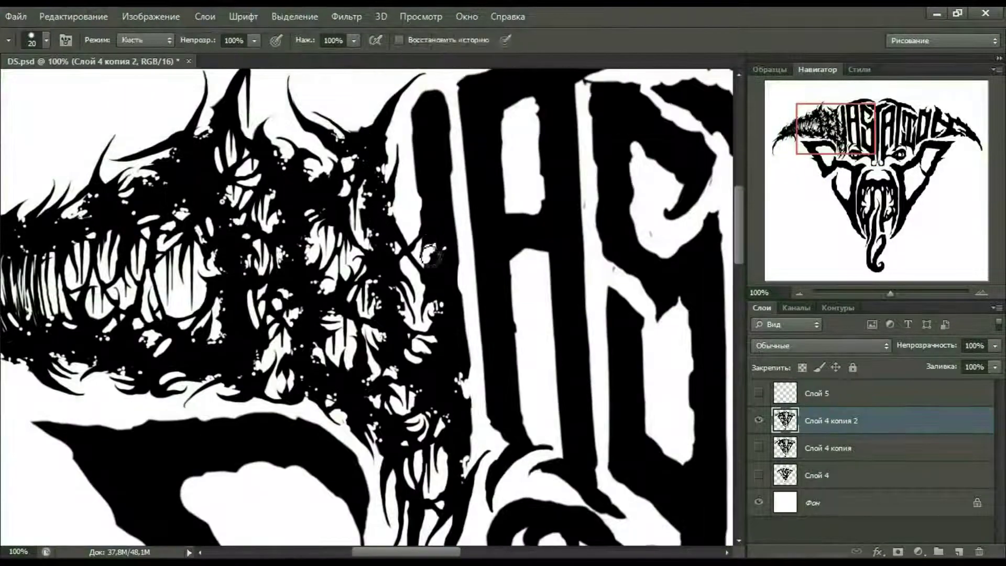
{"action": "scroll", "coordinate": [431, 255], "scroll_direction": "up", "scroll_amount": 3}
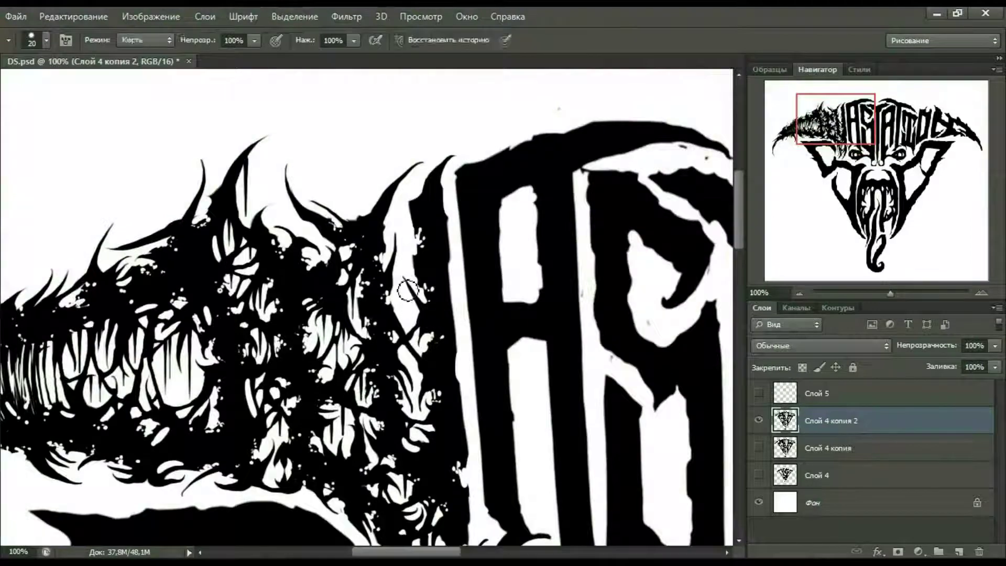
{"action": "key", "text": "b"}
{"action": "scroll", "coordinate": [414, 304], "scroll_direction": "down", "scroll_amount": 1}
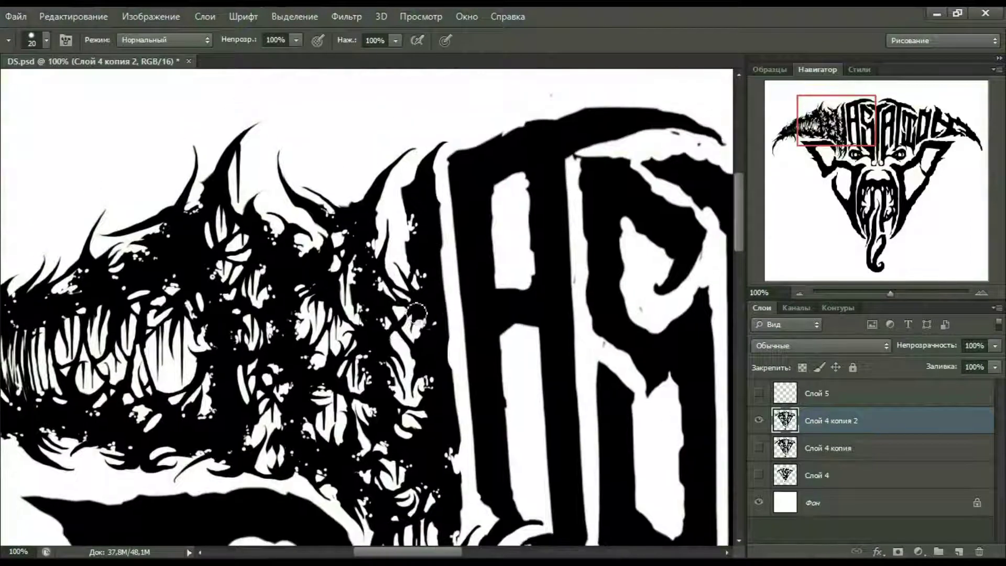
{"action": "key", "text": "e"}
{"action": "scroll", "coordinate": [414, 377], "scroll_direction": "right", "scroll_amount": 1}
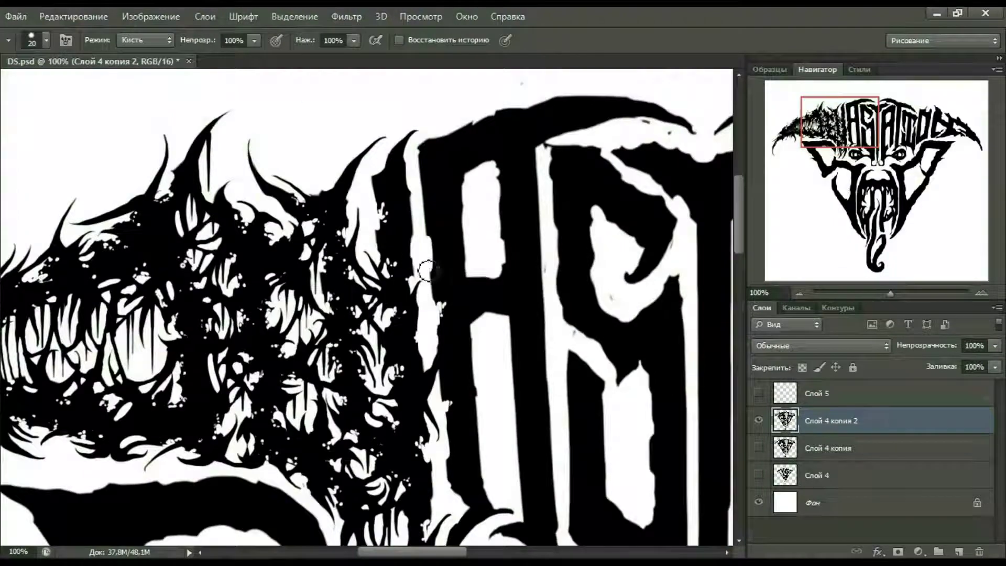
{"action": "key", "text": "b"}
{"action": "left_click_drag", "start_coordinate": [422, 285], "coordinate": [434, 311]}
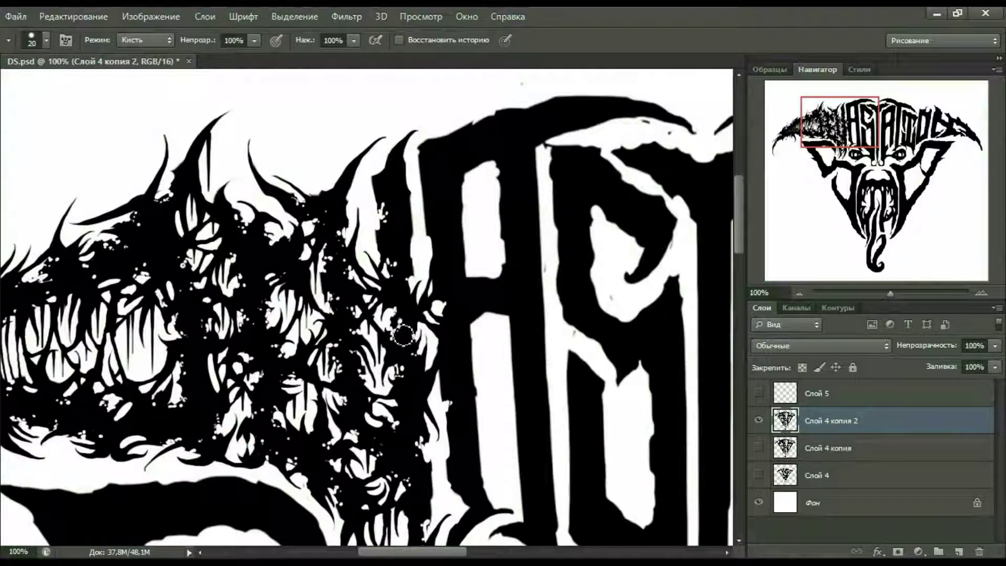
- Carve white hair strands into the mass beside the first letter
{"action": "scroll", "coordinate": [414, 325], "scroll_direction": "down", "scroll_amount": 3}
{"action": "scroll", "coordinate": [394, 143], "scroll_direction": "up", "scroll_amount": 3}
{"action": "key", "text": "e"}
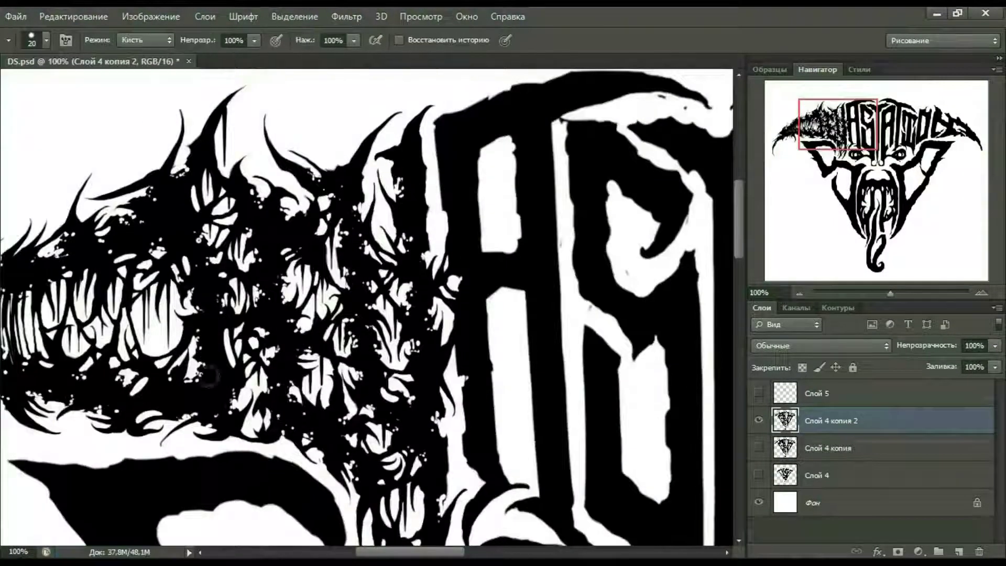
{"action": "scroll", "coordinate": [557, 420], "scroll_direction": "left", "scroll_amount": 2}
{"action": "scroll", "coordinate": [587, 276], "scroll_direction": "up", "scroll_amount": 1}
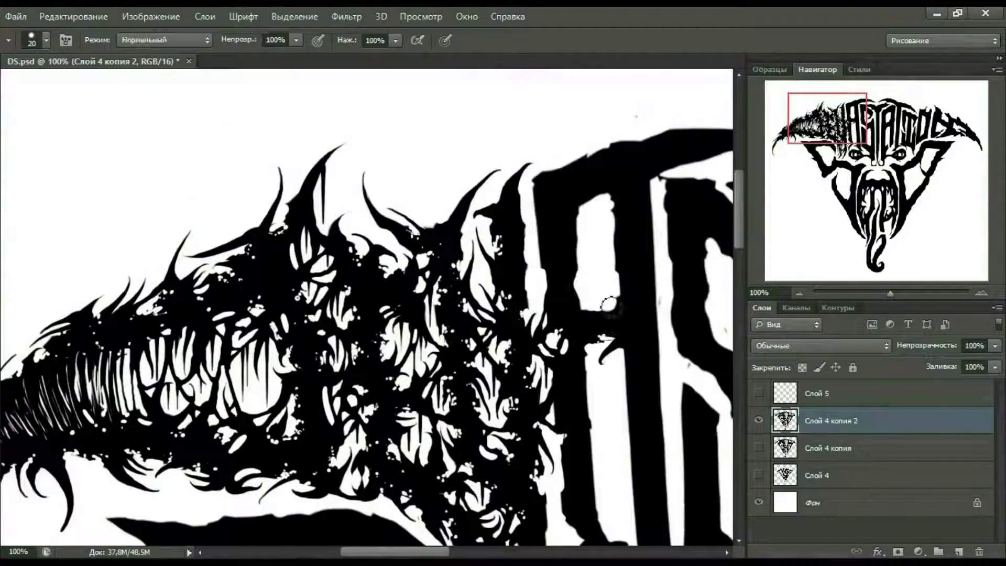
{"action": "mouse_move", "coordinate": [545, 267]}
{"action": "left_mouse_down"}
{"action": "mouse_move", "coordinate": [519, 262]}
{"action": "mouse_move", "coordinate": [524, 302]}
{"action": "mouse_move", "coordinate": [483, 221]}
{"action": "left_mouse_up"}
{"action": "key", "text": "b"}
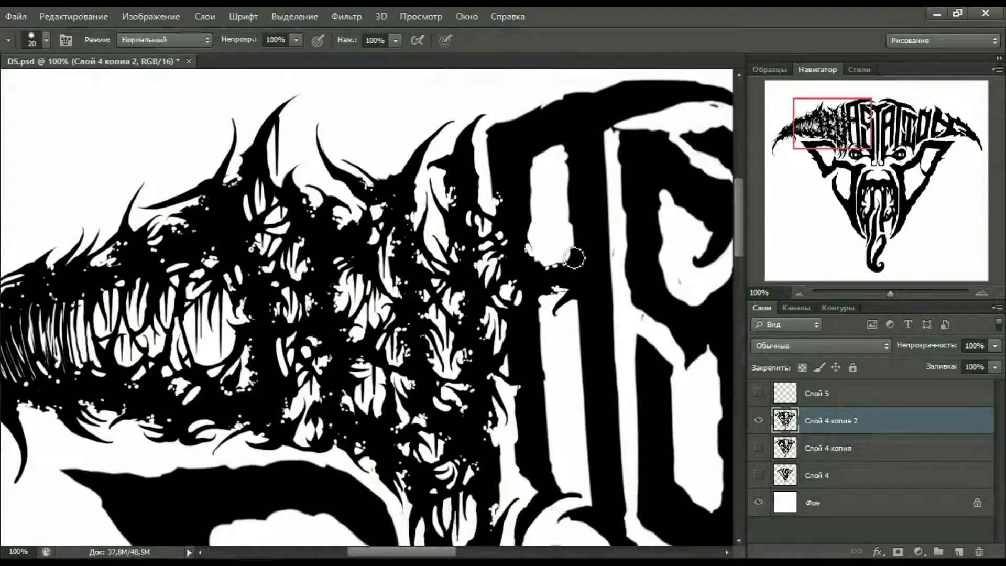
{"action": "key", "text": "e"}
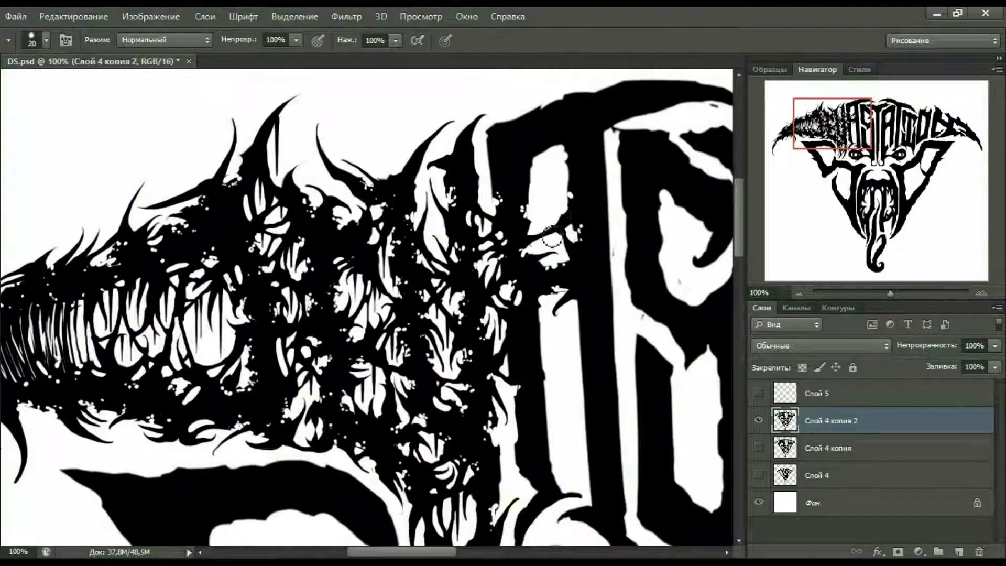
{"action": "left_click_drag", "start_coordinate": [556, 252], "coordinate": [544, 156]}
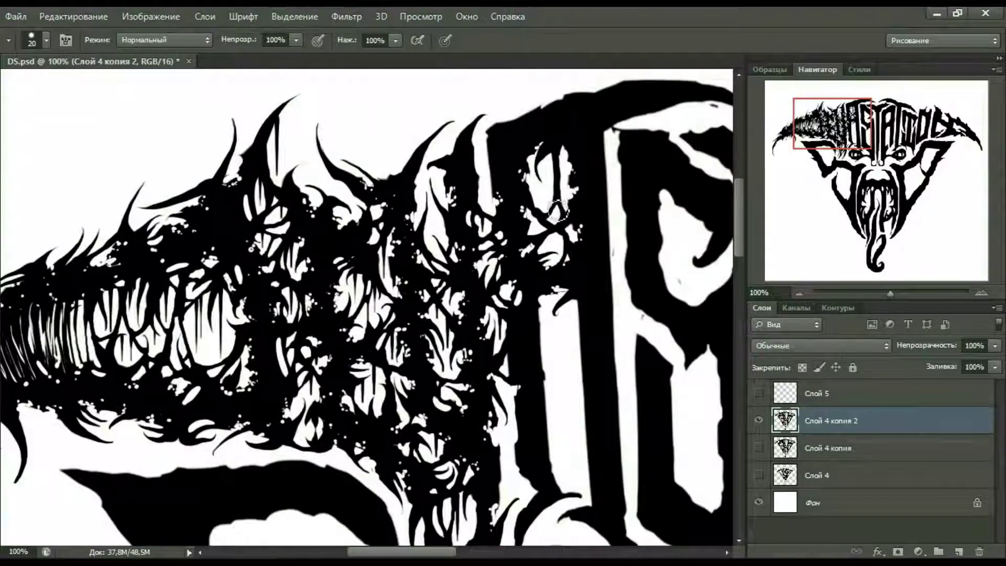
- Darken small spots along the horn base at the left of the hair
{"action": "key", "text": "b"}
{"action": "key", "text": "b"}
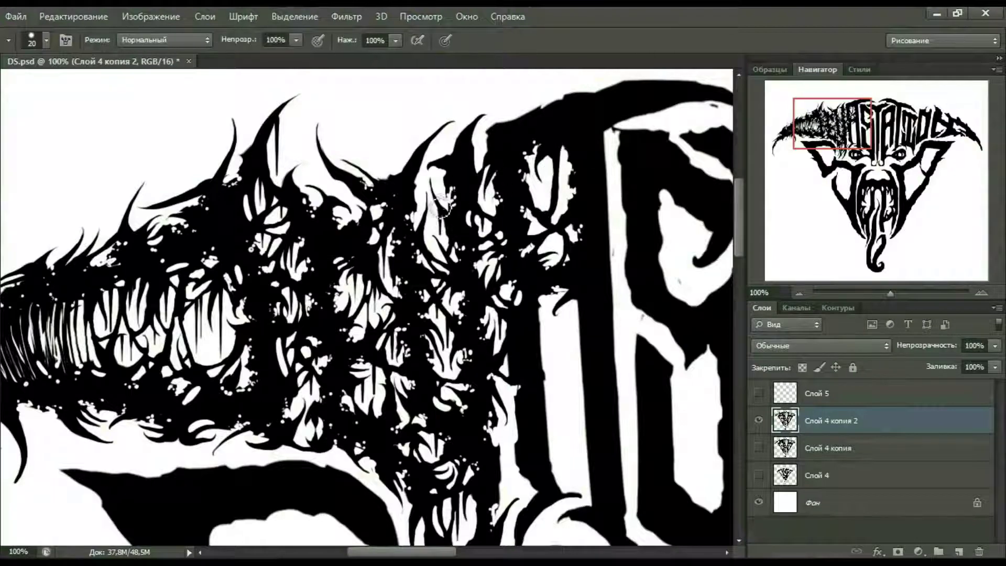
{"action": "left_click_drag", "start_coordinate": [442, 204], "coordinate": [351, 182]}
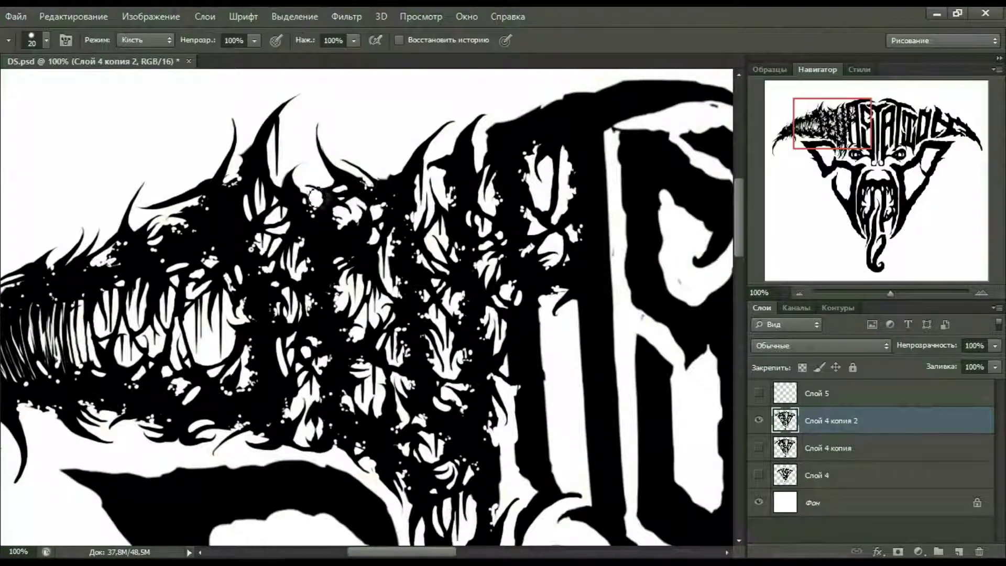
{"action": "left_click_drag", "start_coordinate": [233, 162], "coordinate": [296, 208]}
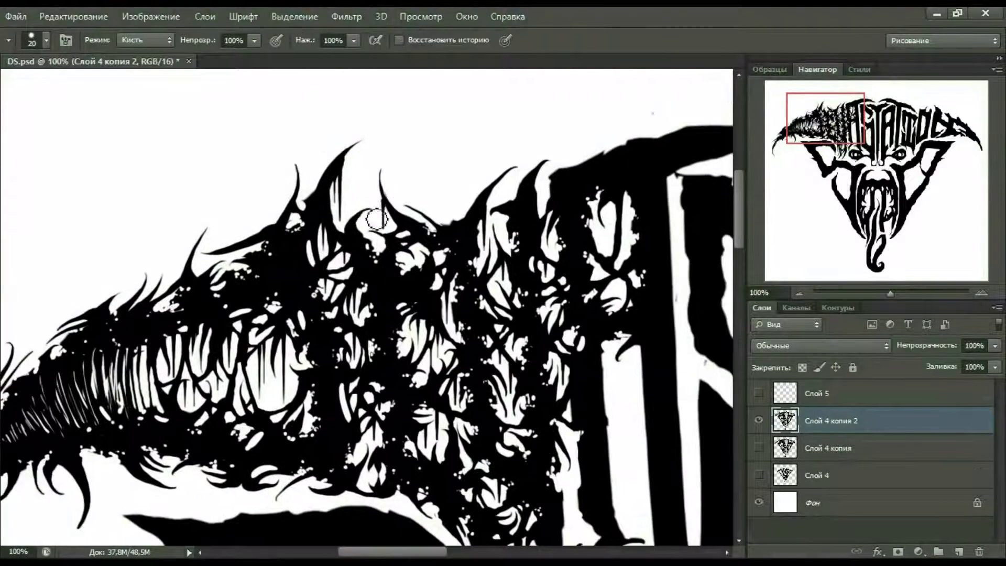
{"action": "key", "text": "e"}
{"action": "left_click_drag", "start_coordinate": [395, 278], "coordinate": [332, 257]}
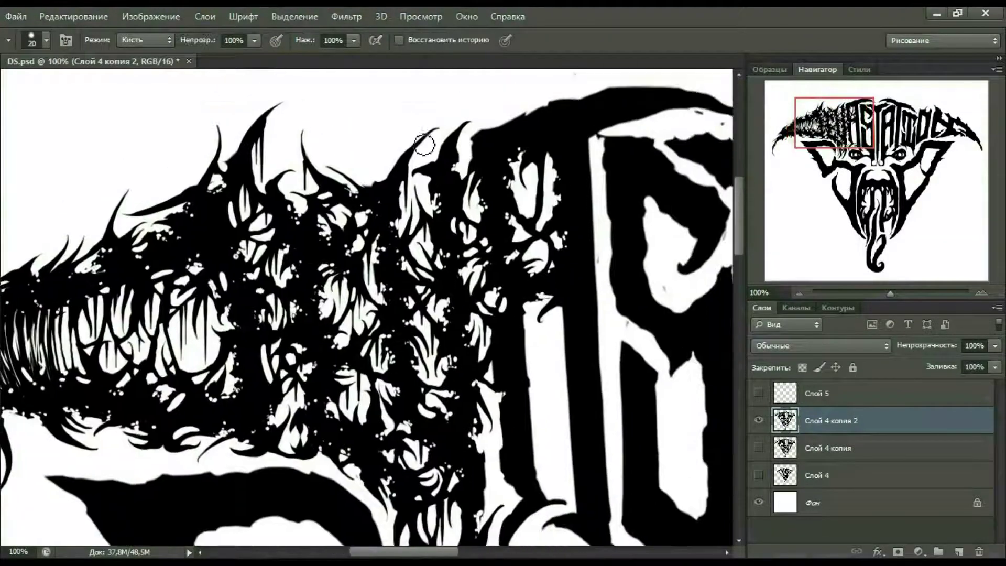
{"action": "key", "text": "e"}
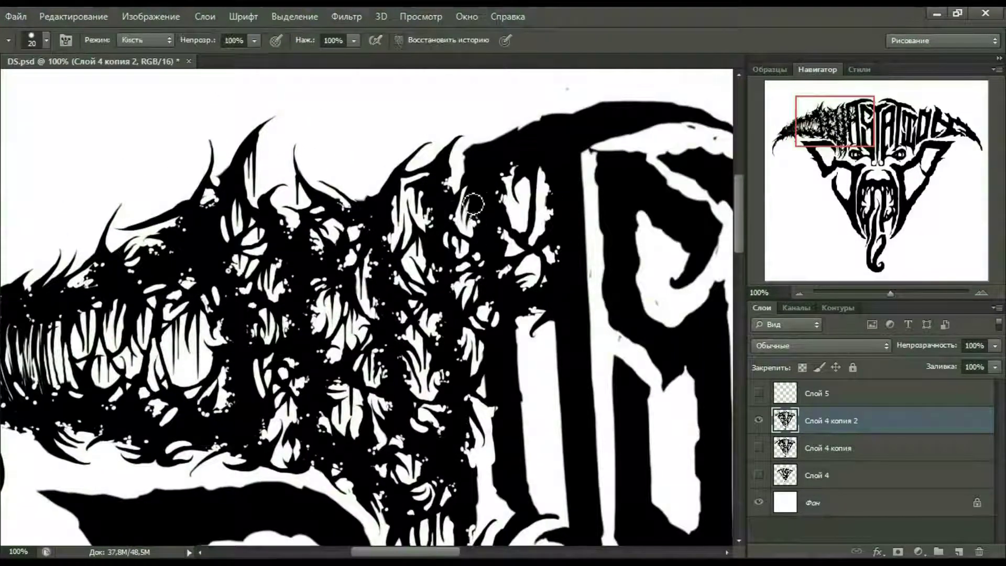
{"action": "key", "text": "b"}
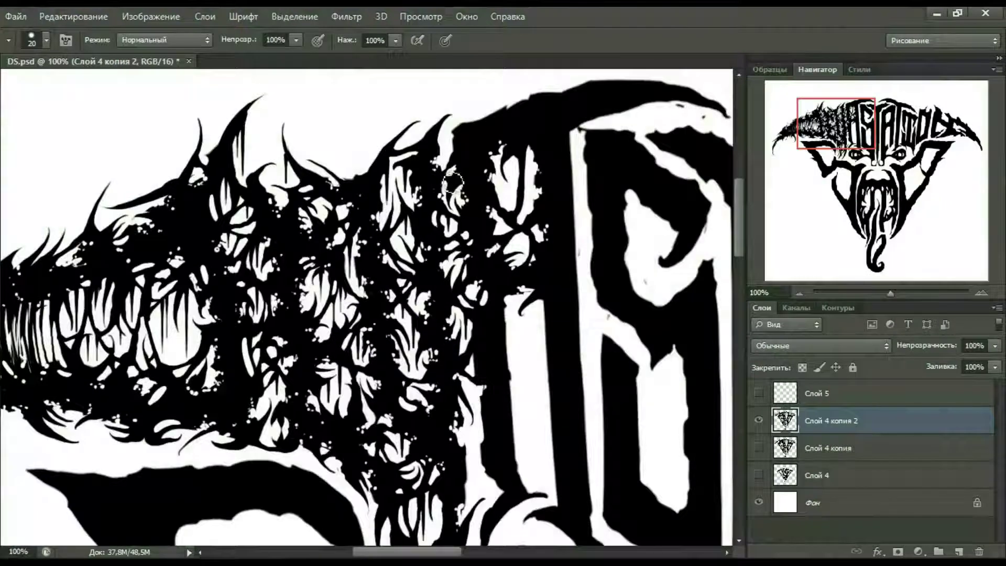
- Erase part of the black edge atop the hair and stray specks near the lettering
{"action": "left_click_drag", "start_coordinate": [446, 153], "coordinate": [441, 225]}
{"action": "key", "text": "e"}
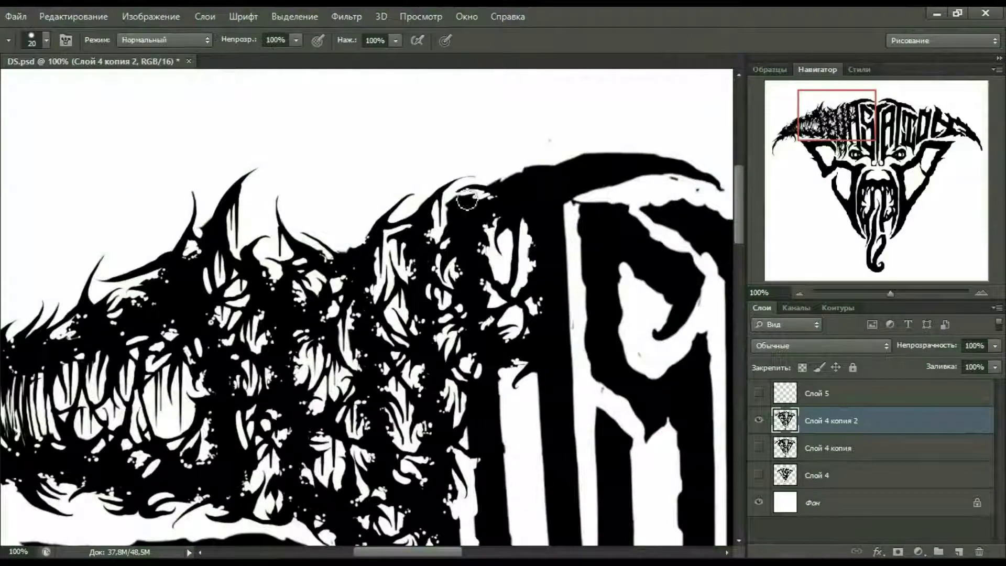
{"action": "left_click_drag", "start_coordinate": [517, 176], "coordinate": [479, 199]}
{"action": "left_click_drag", "start_coordinate": [492, 252], "coordinate": [497, 275]}
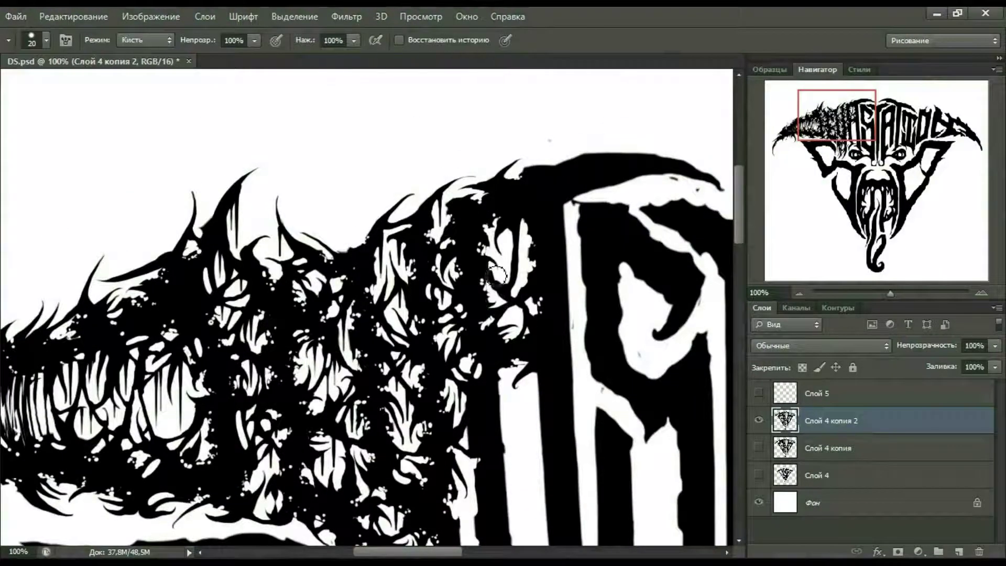
{"action": "key", "text": "b"}
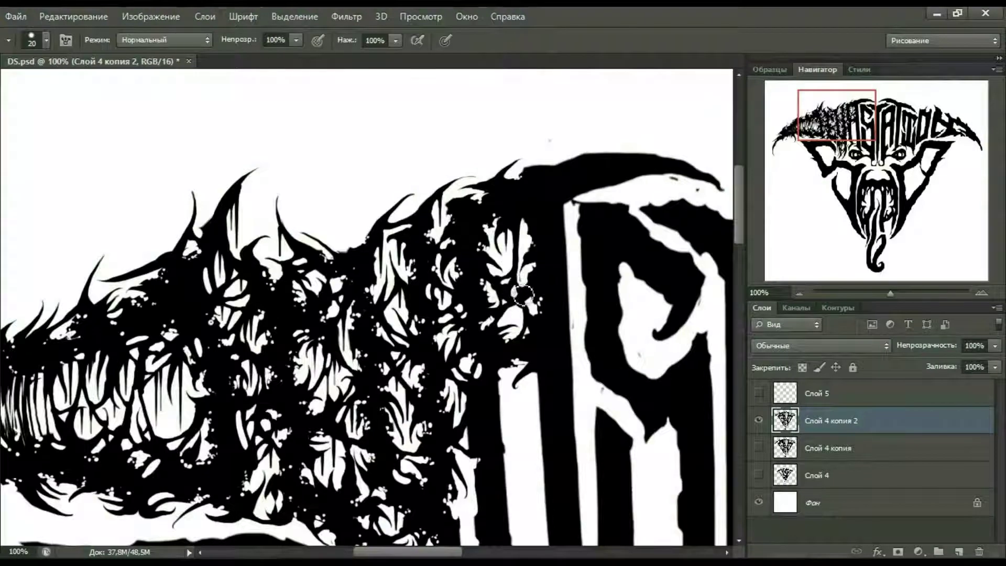
{"action": "key", "text": "e"}
{"action": "scroll", "coordinate": [524, 272], "scroll_direction": "down", "scroll_amount": 1}
{"action": "key", "text": "b"}
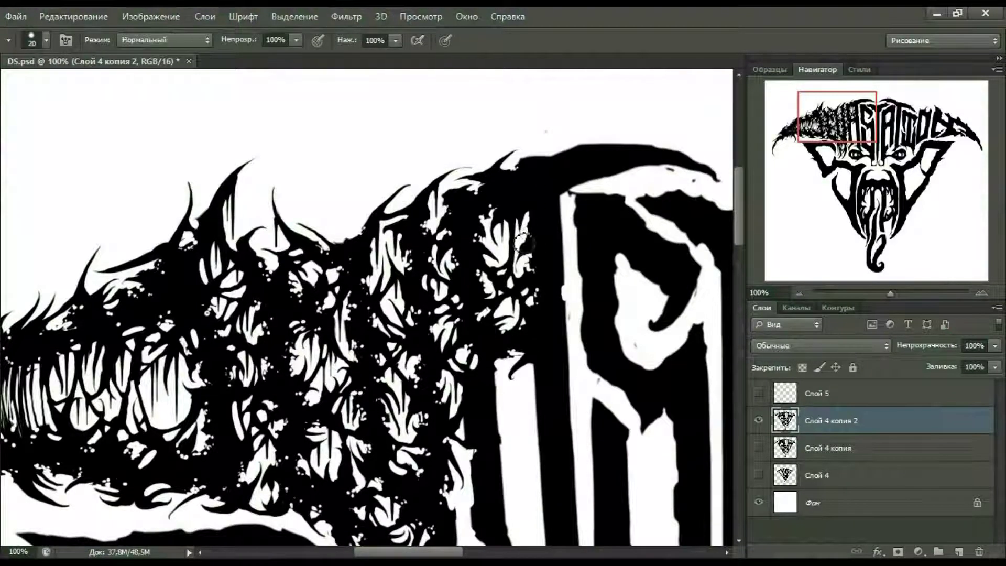
{"action": "key", "text": "e"}
{"action": "key", "text": "b"}
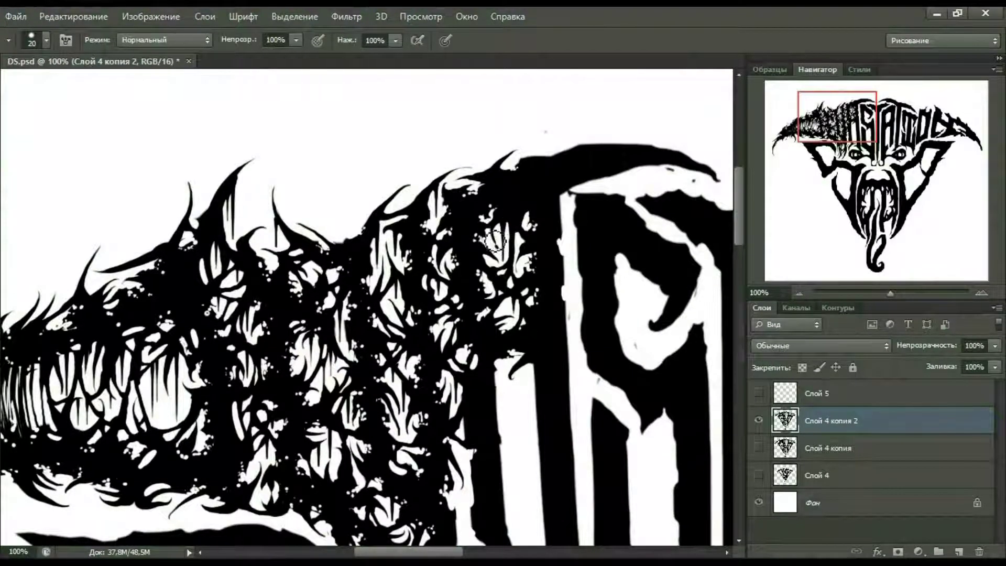
{"action": "key", "text": "e"}
{"action": "key", "text": "b"}
{"action": "key", "text": "e"}
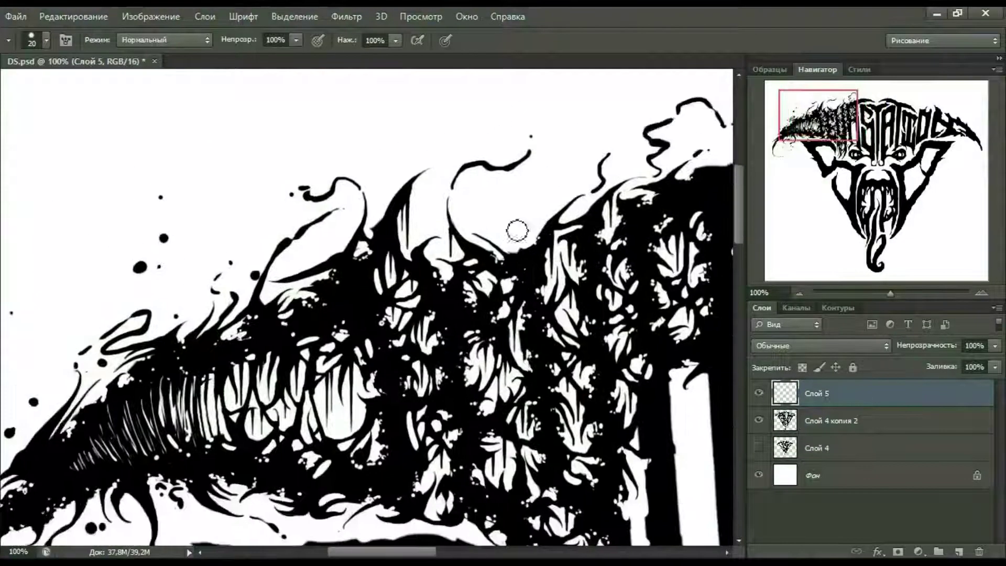
- Paint splatter dots, two vertical drips and a curly strand around the hair's left tip
{"action": "left_click_drag", "start_coordinate": [517, 230], "coordinate": [437, 150]}
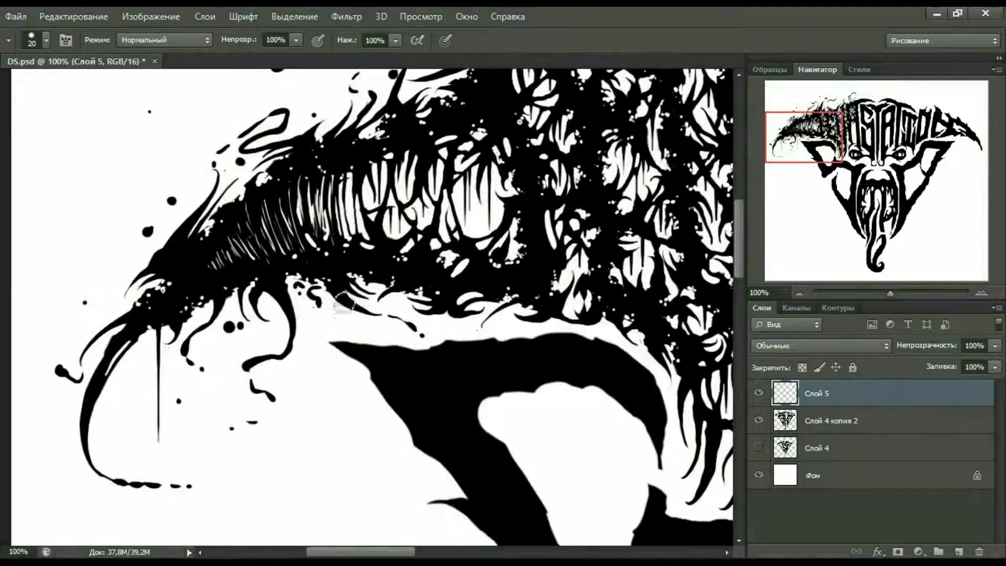
{"action": "left_click_drag", "start_coordinate": [156, 436], "coordinate": [152, 474]}
{"action": "left_click_drag", "start_coordinate": [112, 367], "coordinate": [111, 452]}
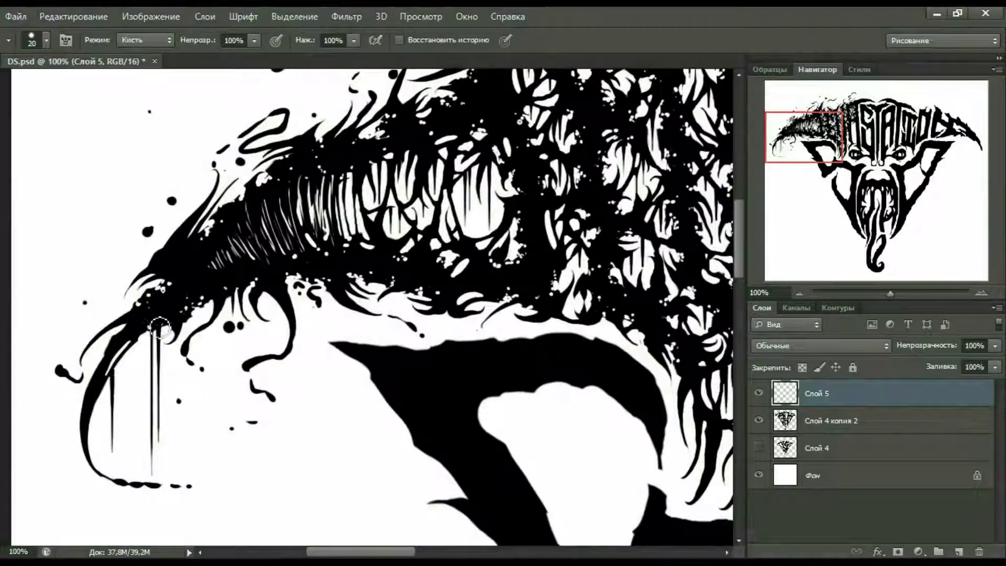
{"action": "left_click_drag", "start_coordinate": [150, 317], "coordinate": [158, 341]}
{"action": "left_click_drag", "start_coordinate": [110, 240], "coordinate": [145, 310]}
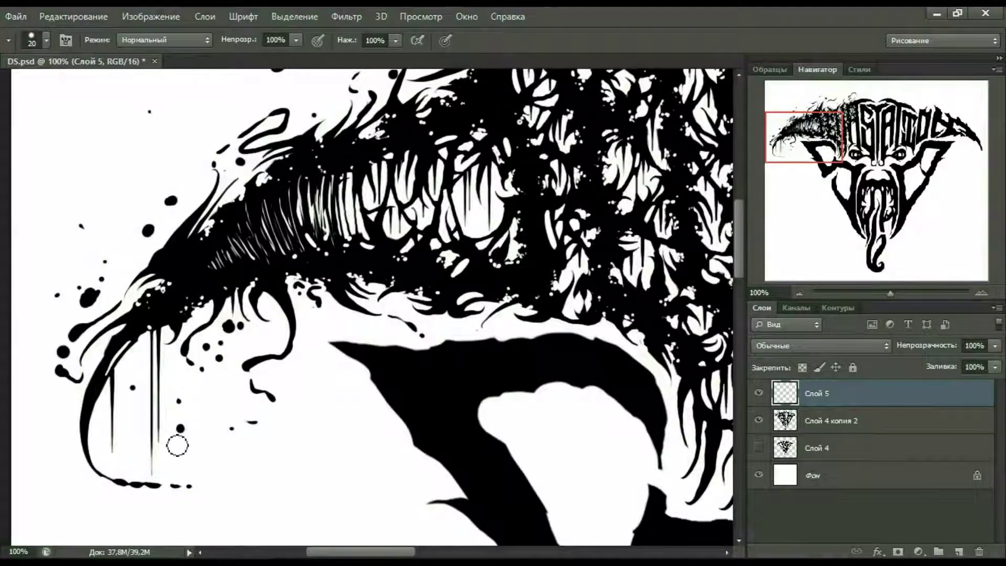
- With Слой 5 hidden, trim the letters' top edge and paint a curled horn on Слой 4 копия 2
{"action": "key", "text": "ctrl+minus"}
{"action": "key", "text": "ctrl+minus"}
{"action": "key", "text": "ctrl+minus"}
{"action": "left_click", "coordinate": [982, 292]}
{"action": "left_click", "coordinate": [758, 394]}
{"action": "left_click", "coordinate": [831, 421]}
{"action": "key", "text": "e"}
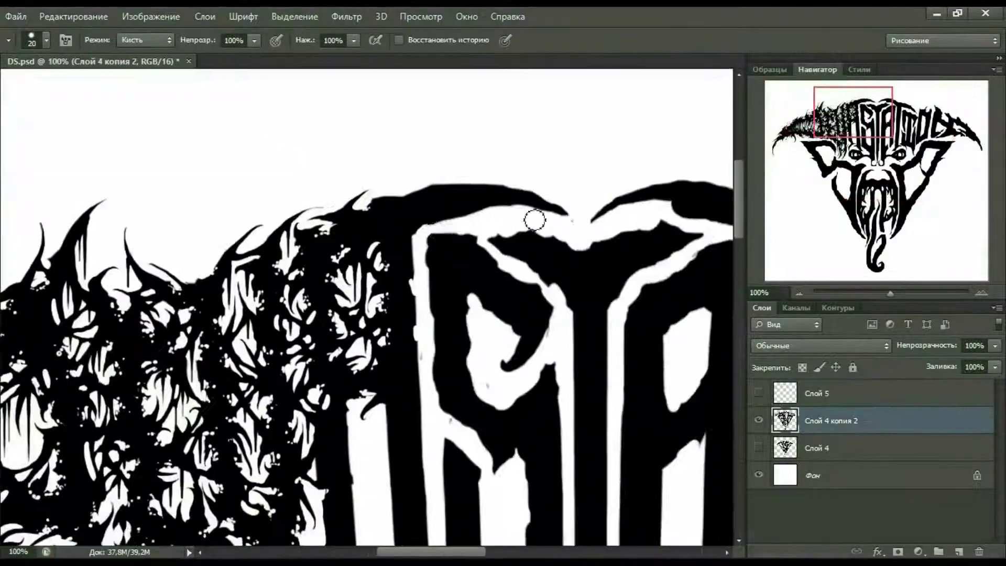
{"action": "left_click_drag", "start_coordinate": [535, 218], "coordinate": [479, 209]}
{"action": "key", "text": "b"}
{"action": "left_click_drag", "start_coordinate": [369, 173], "coordinate": [401, 139]}
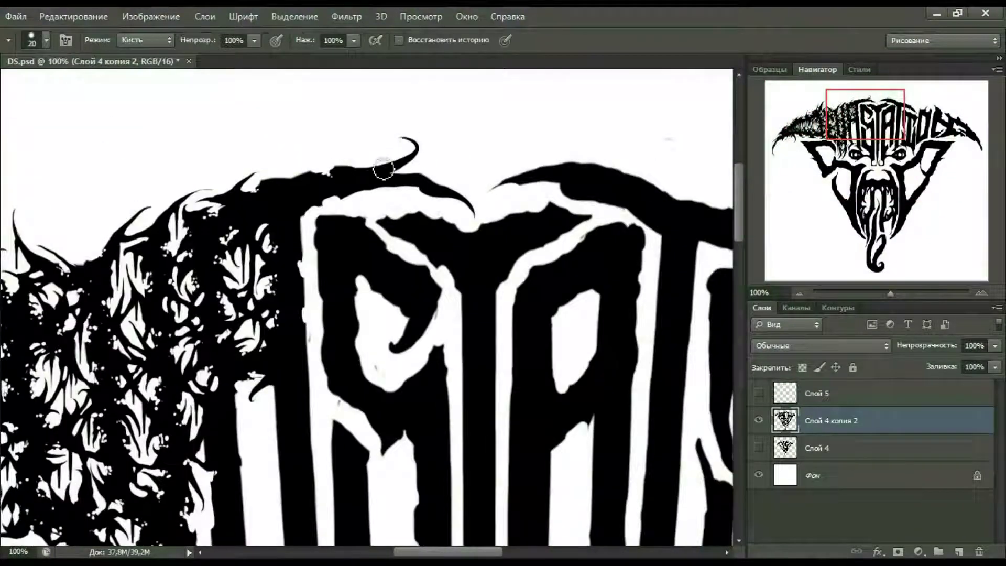
{"action": "left_click_drag", "start_coordinate": [283, 168], "coordinate": [262, 191]}
- Carve the white outline left of the letter and fill its inner space with black
{"action": "key", "text": "e"}
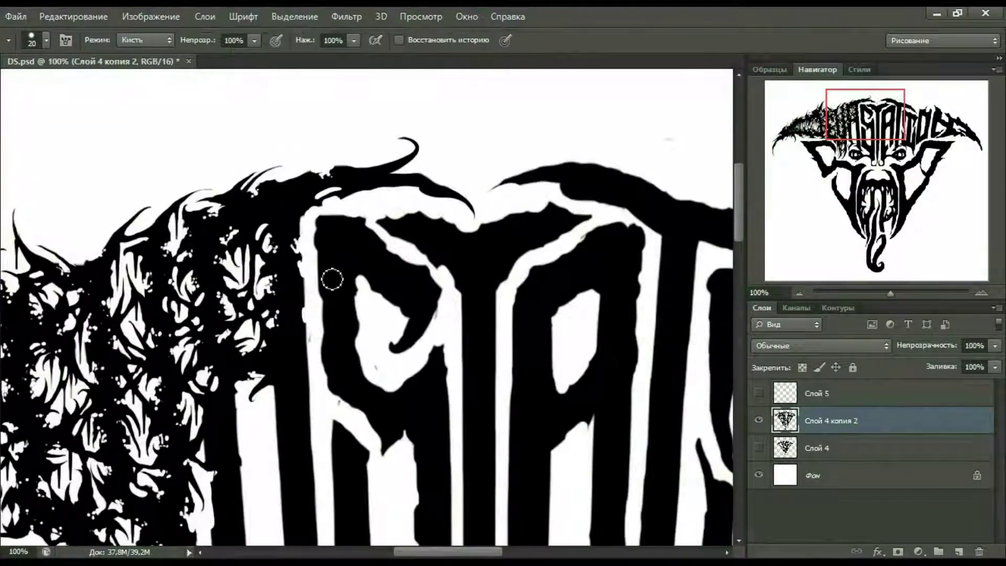
{"action": "mouse_move", "coordinate": [330, 281]}
{"action": "left_mouse_down"}
{"action": "mouse_move", "coordinate": [304, 232]}
{"action": "mouse_move", "coordinate": [351, 234]}
{"action": "left_mouse_up"}
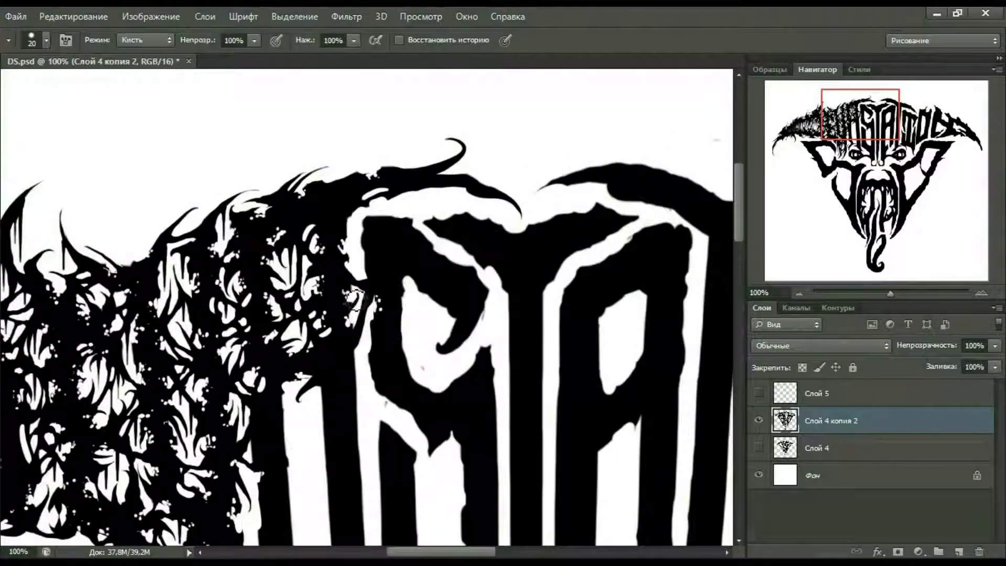
{"action": "key", "text": "b"}
{"action": "mouse_move", "coordinate": [409, 293]}
{"action": "left_mouse_down"}
{"action": "mouse_move", "coordinate": [374, 340]}
{"action": "mouse_move", "coordinate": [383, 346]}
{"action": "left_mouse_up"}
{"action": "key", "text": "e"}
{"action": "key", "text": "b"}
{"action": "mouse_move", "coordinate": [446, 293]}
{"action": "left_mouse_down"}
{"action": "mouse_move", "coordinate": [482, 367]}
{"action": "mouse_move", "coordinate": [433, 367]}
{"action": "mouse_move", "coordinate": [427, 294]}
{"action": "mouse_move", "coordinate": [414, 341]}
{"action": "left_mouse_up"}
{"action": "key", "text": "e"}
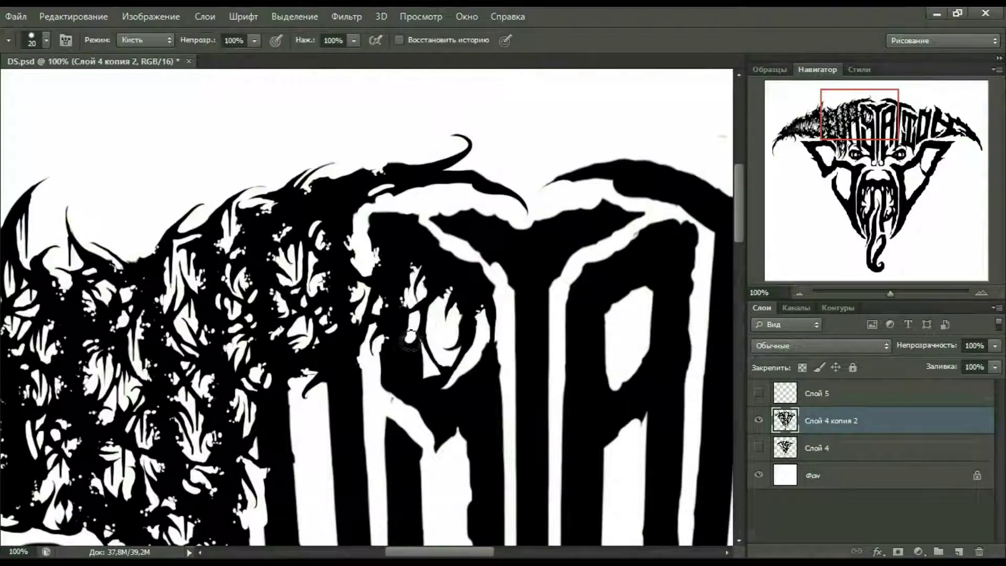
{"action": "key", "text": "b"}
{"action": "left_click_drag", "start_coordinate": [367, 225], "coordinate": [373, 317]}
- Refine the small strokes inside the letter
{"action": "key", "text": "e"}
{"action": "key", "text": "b"}
{"action": "key", "text": "e"}
{"action": "key", "text": "b"}
{"action": "key", "text": "e"}
{"action": "left_click_drag", "start_coordinate": [375, 298], "coordinate": [385, 303]}
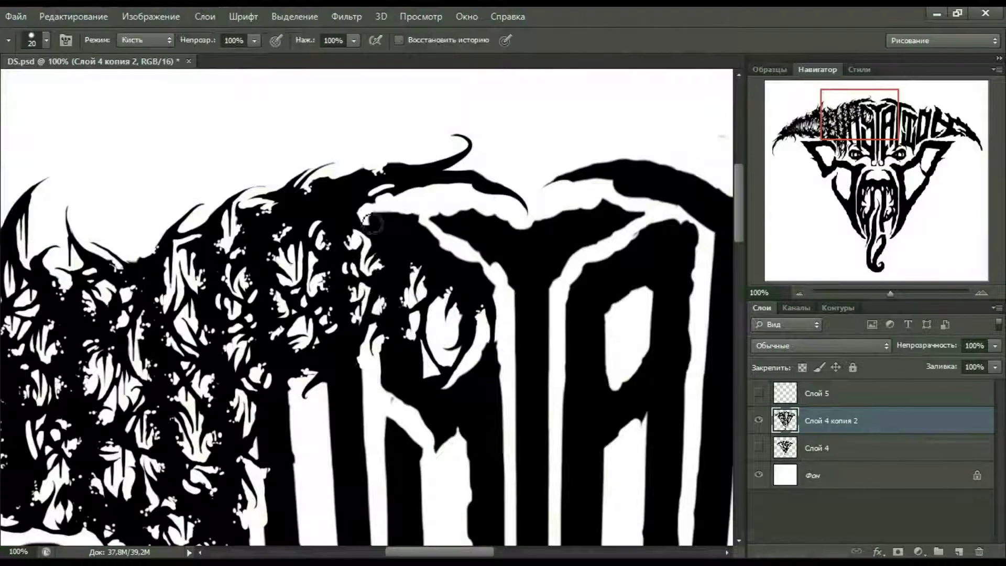
{"action": "key", "text": "b"}
- Redraw the curved horn with a longer left tip and darken where the hair meets the letter
{"action": "left_click_drag", "start_coordinate": [341, 135], "coordinate": [388, 168]}
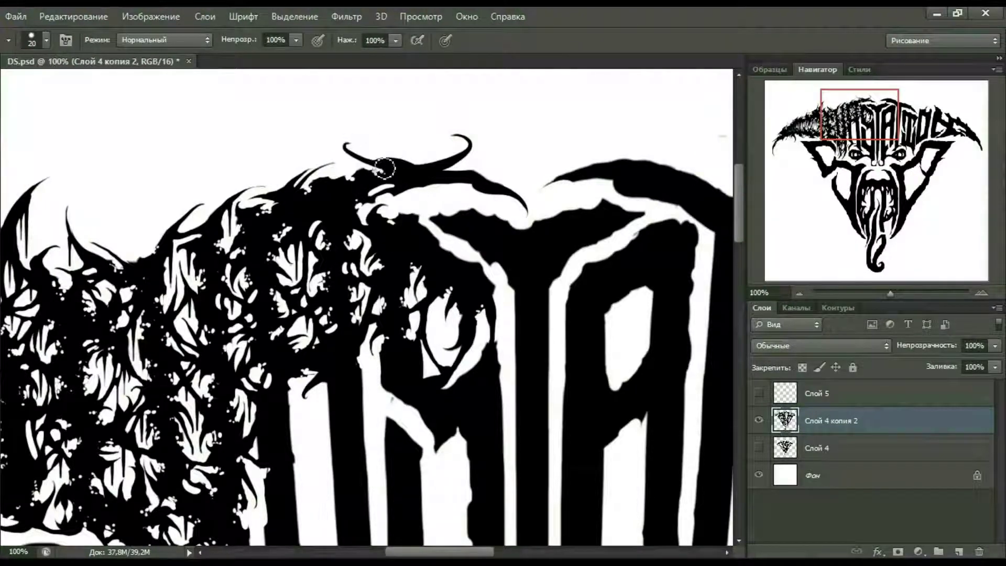
{"action": "key", "text": "e"}
{"action": "mouse_move", "coordinate": [326, 134]}
{"action": "left_mouse_down"}
{"action": "mouse_move", "coordinate": [388, 168]}
{"action": "mouse_move", "coordinate": [440, 152]}
{"action": "left_mouse_up"}
{"action": "key", "text": "b"}
{"action": "mouse_move", "coordinate": [420, 189]}
{"action": "left_mouse_down"}
{"action": "mouse_move", "coordinate": [391, 220]}
{"action": "mouse_move", "coordinate": [419, 211]}
{"action": "mouse_move", "coordinate": [451, 246]}
{"action": "left_mouse_up"}
{"action": "key", "text": "e"}
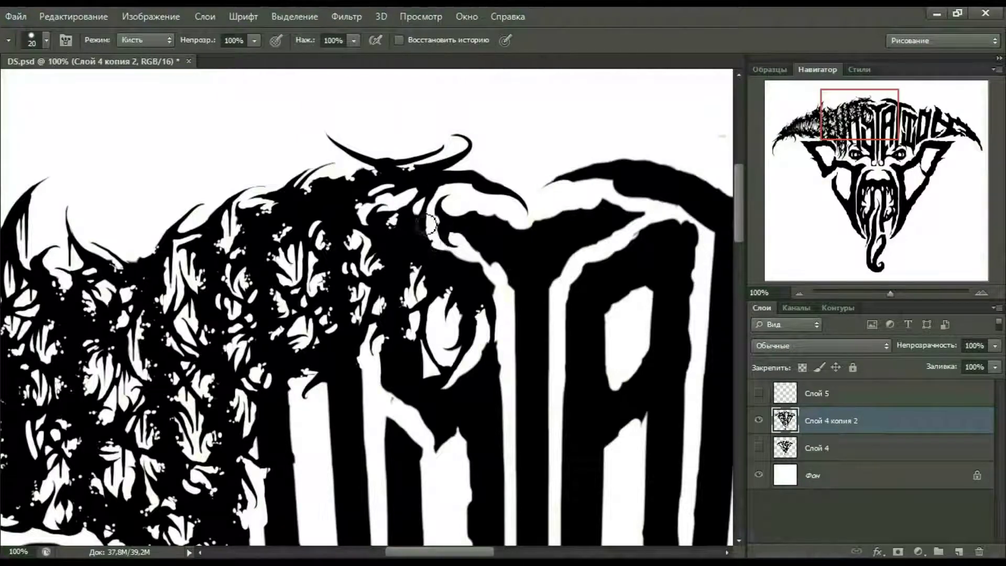
{"action": "scroll", "coordinate": [492, 361], "scroll_direction": "down", "scroll_amount": 3}
{"action": "scroll", "coordinate": [404, 348], "scroll_direction": "left", "scroll_amount": 5}
{"action": "key", "text": "b"}
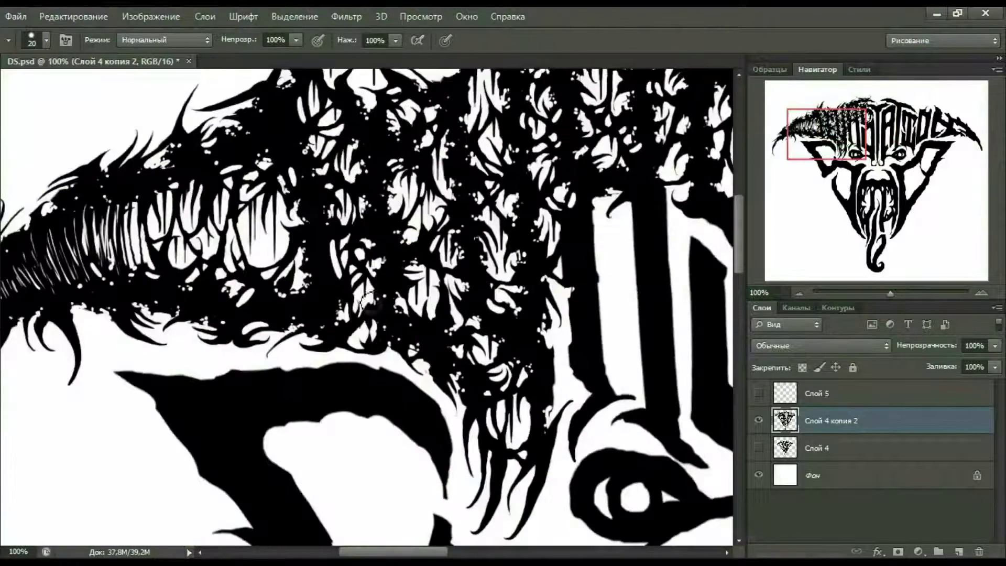
{"action": "key", "text": "e"}
{"action": "key", "text": "b"}
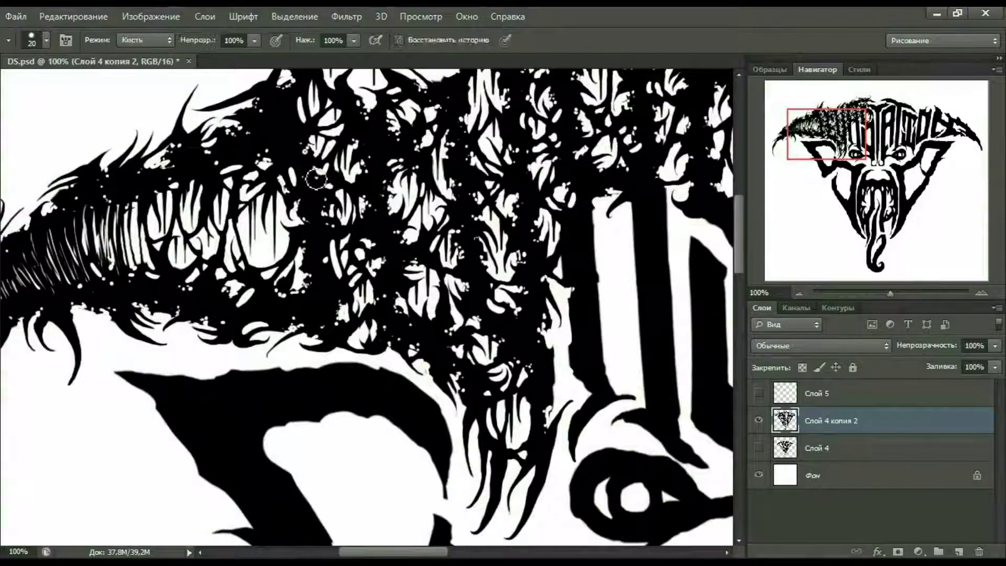
{"action": "scroll", "coordinate": [325, 267], "scroll_direction": "down", "scroll_amount": 1}
{"action": "scroll", "coordinate": [325, 267], "scroll_direction": "left", "scroll_amount": 3}
- Erase a small spot among the hair strands and paint black over white bits in the hair
{"action": "scroll", "coordinate": [589, 297], "scroll_direction": "down", "scroll_amount": 5}
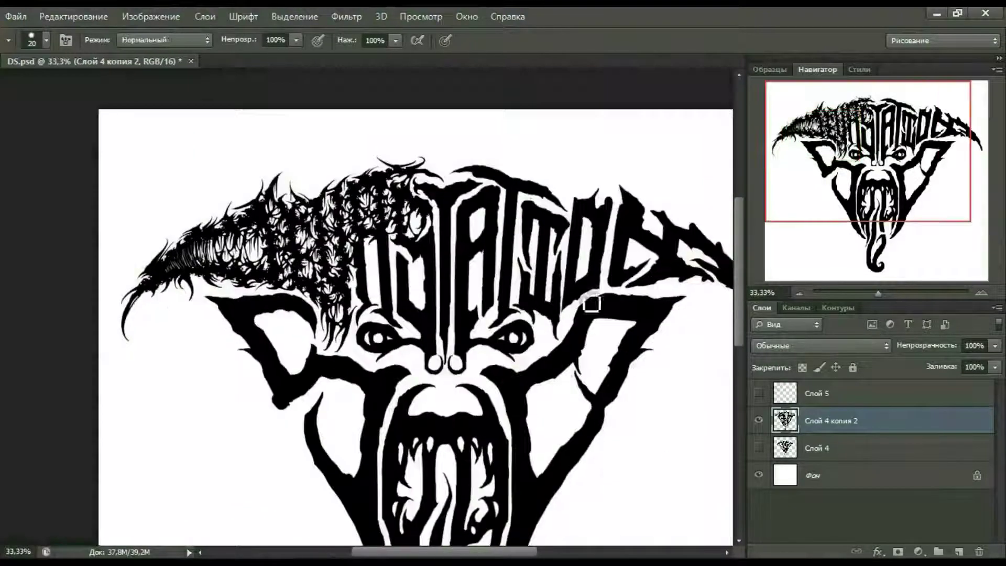
{"action": "scroll", "coordinate": [573, 348], "scroll_direction": "up", "scroll_amount": 5}
{"action": "key", "text": "e"}
{"action": "key", "text": "b"}
{"action": "mouse_move", "coordinate": [275, 407]}
{"action": "left_mouse_down"}
{"action": "mouse_move", "coordinate": [285, 348]}
{"action": "mouse_move", "coordinate": [292, 429]}
{"action": "left_mouse_up"}
{"action": "key", "text": "e"}
{"action": "key", "text": "b"}
{"action": "key", "text": "e"}
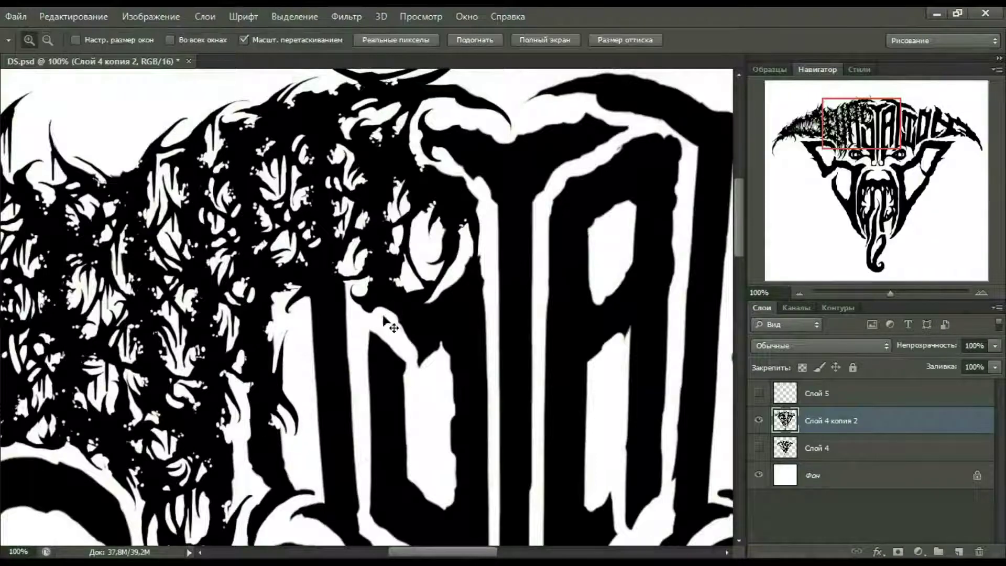
{"action": "key", "text": "b"}
{"action": "left_click_drag", "start_coordinate": [394, 283], "coordinate": [429, 281]}
- Erase along the top of the letters and paint a black stroke into the hair mass
{"action": "key", "text": "e"}
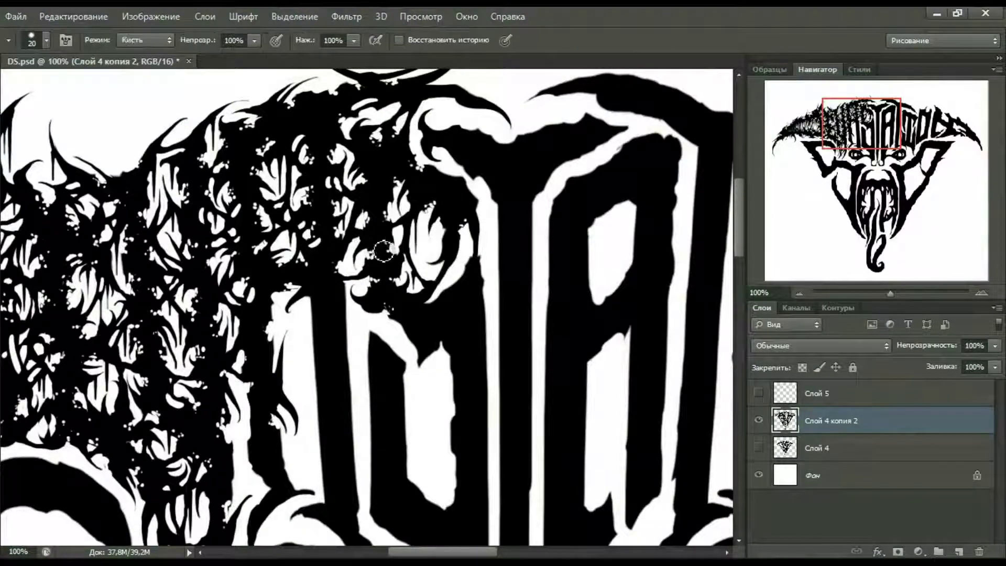
{"action": "mouse_move", "coordinate": [385, 154]}
{"action": "left_mouse_down"}
{"action": "mouse_move", "coordinate": [472, 179]}
{"action": "mouse_move", "coordinate": [540, 176]}
{"action": "left_mouse_up"}
{"action": "key", "text": "b"}
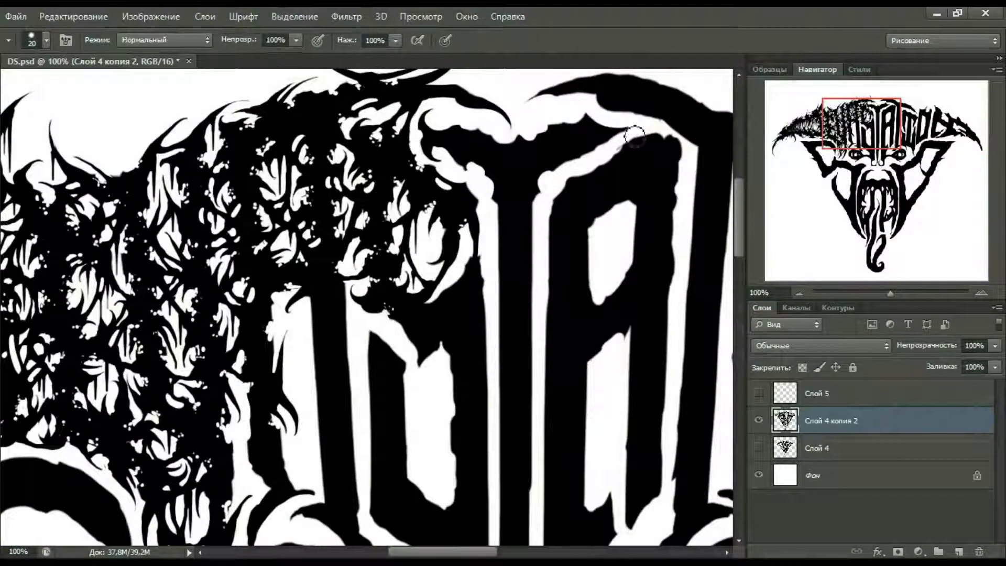
{"action": "mouse_move", "coordinate": [415, 299]}
{"action": "left_mouse_down"}
{"action": "mouse_move", "coordinate": [435, 317]}
{"action": "mouse_move", "coordinate": [445, 260]}
{"action": "mouse_move", "coordinate": [464, 246]}
{"action": "mouse_move", "coordinate": [480, 346]}
{"action": "left_mouse_up"}
{"action": "key", "text": "e"}
{"action": "key", "text": "b"}
{"action": "key", "text": "e"}
{"action": "left_click_drag", "start_coordinate": [475, 272], "coordinate": [497, 246]}
- On the left hair mass, erase the black strand along the letter edge and repaint its edge
{"action": "left_click_drag", "start_coordinate": [584, 298], "coordinate": [513, 332]}
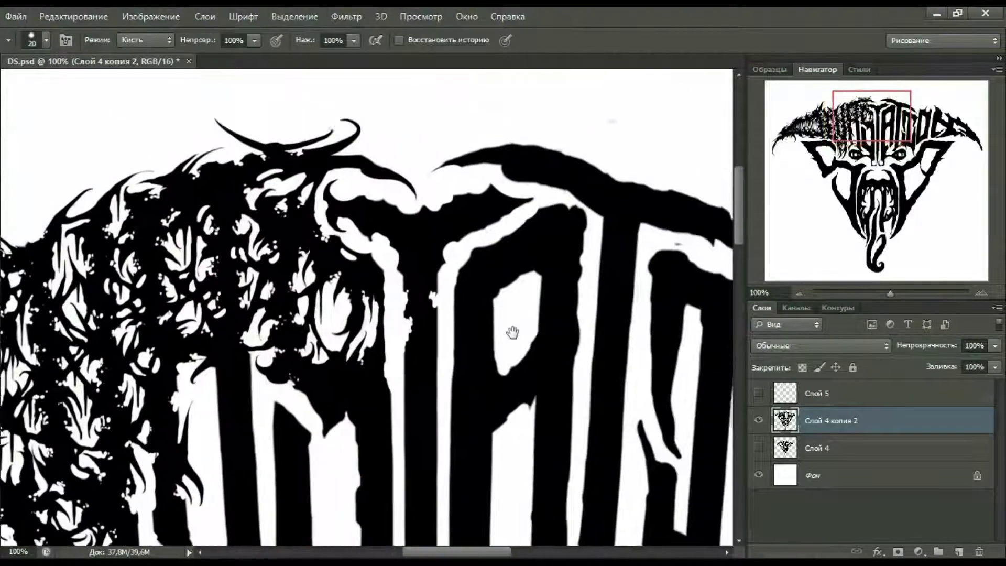
{"action": "mouse_move", "coordinate": [413, 310]}
{"action": "left_mouse_down"}
{"action": "mouse_move", "coordinate": [252, 304]}
{"action": "mouse_move", "coordinate": [90, 335]}
{"action": "left_mouse_up"}
{"action": "key", "text": "b"}
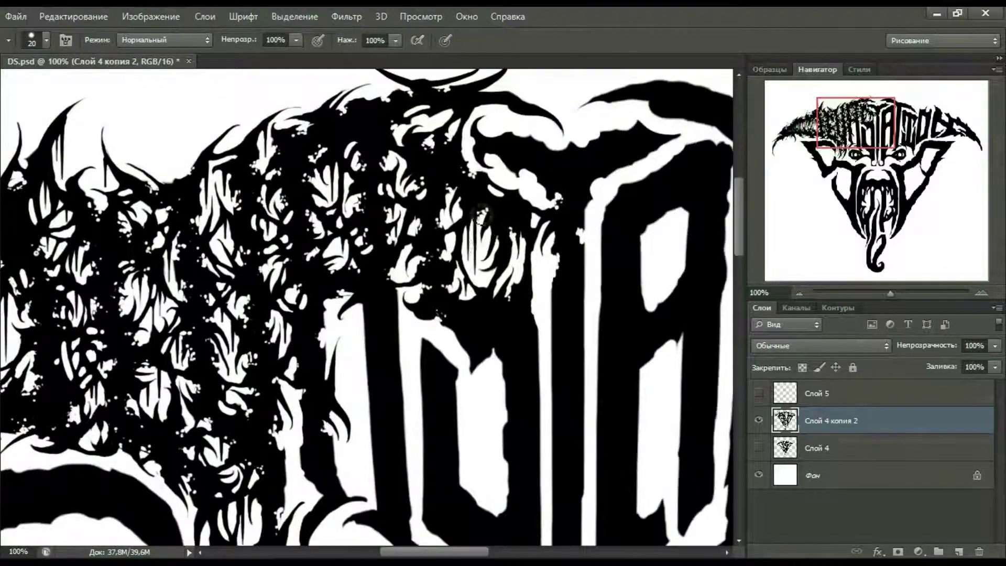
{"action": "scroll", "coordinate": [468, 178], "scroll_direction": "up", "scroll_amount": 2}
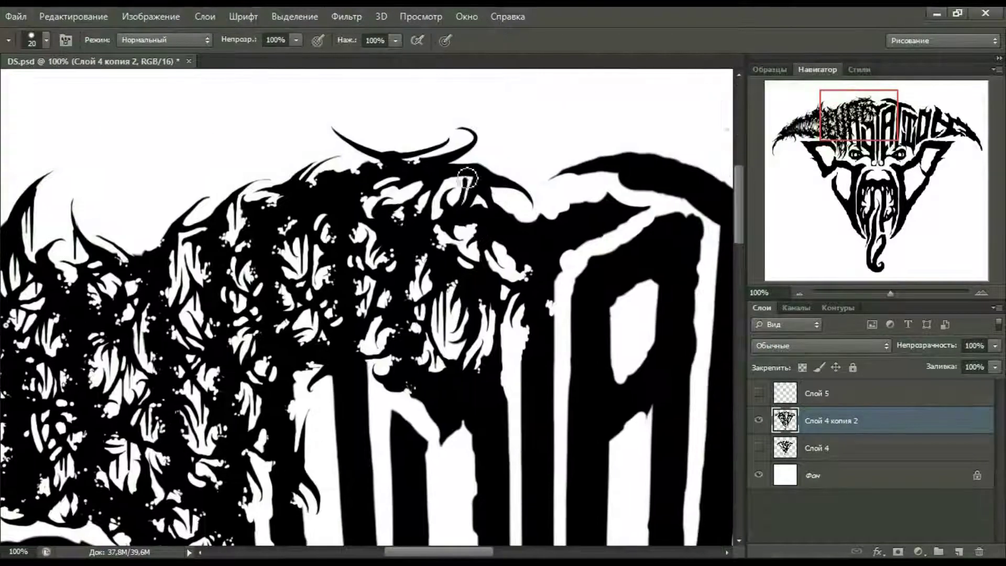
{"action": "scroll", "coordinate": [395, 225], "scroll_direction": "up", "scroll_amount": 1}
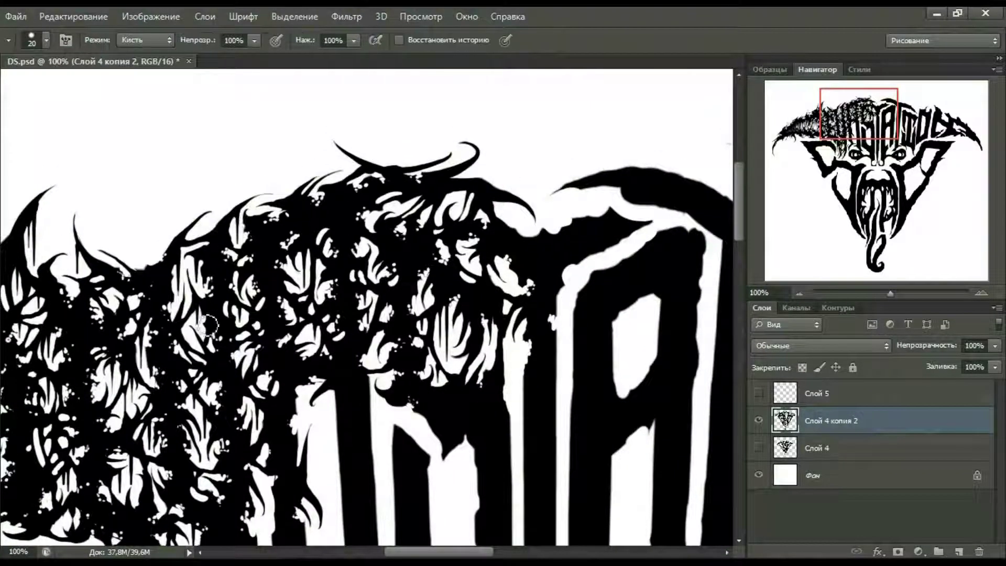
{"action": "scroll", "coordinate": [159, 266], "scroll_direction": "down", "scroll_amount": 3}
{"action": "key", "text": "e"}
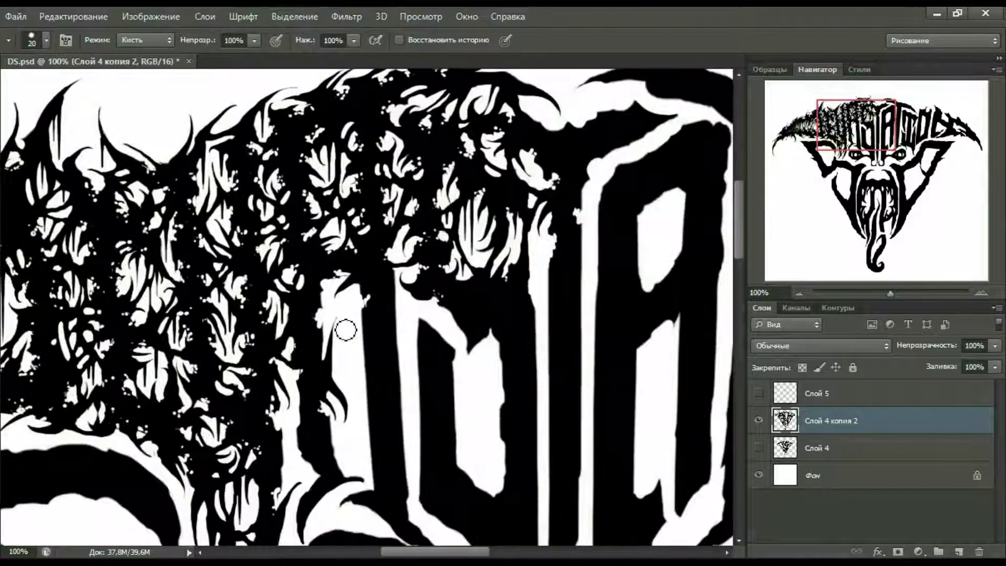
{"action": "key", "text": "b"}
{"action": "key", "text": "e"}
{"action": "left_click_drag", "start_coordinate": [360, 302], "coordinate": [364, 424]}
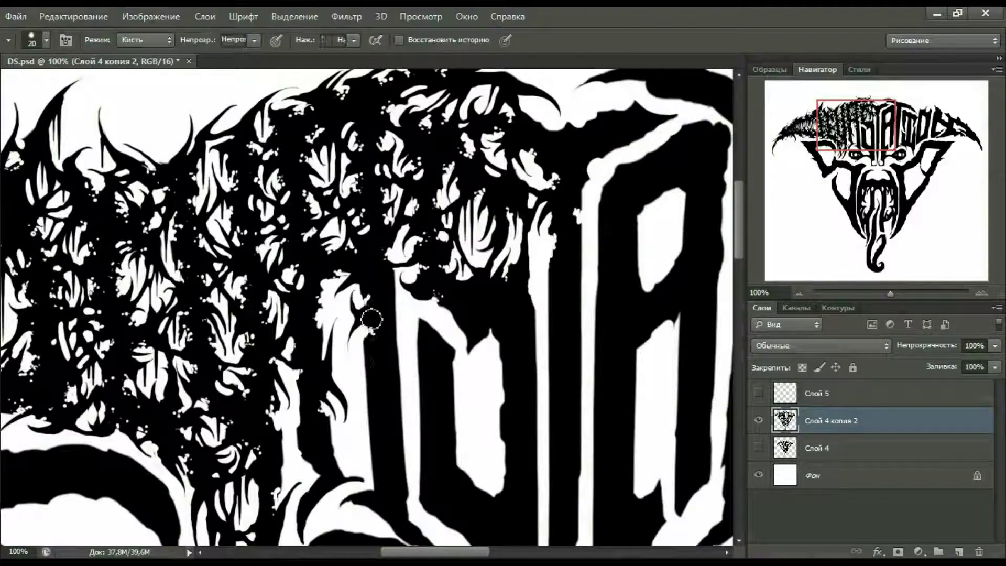
{"action": "key", "text": "b"}
{"action": "mouse_move", "coordinate": [379, 389]}
{"action": "left_mouse_down"}
{"action": "mouse_move", "coordinate": [367, 335]}
{"action": "mouse_move", "coordinate": [355, 355]}
{"action": "left_mouse_up"}
- Extend the white strip and carve white strands shaping the letter column's edge
{"action": "key", "text": "e"}
{"action": "key", "text": "b"}
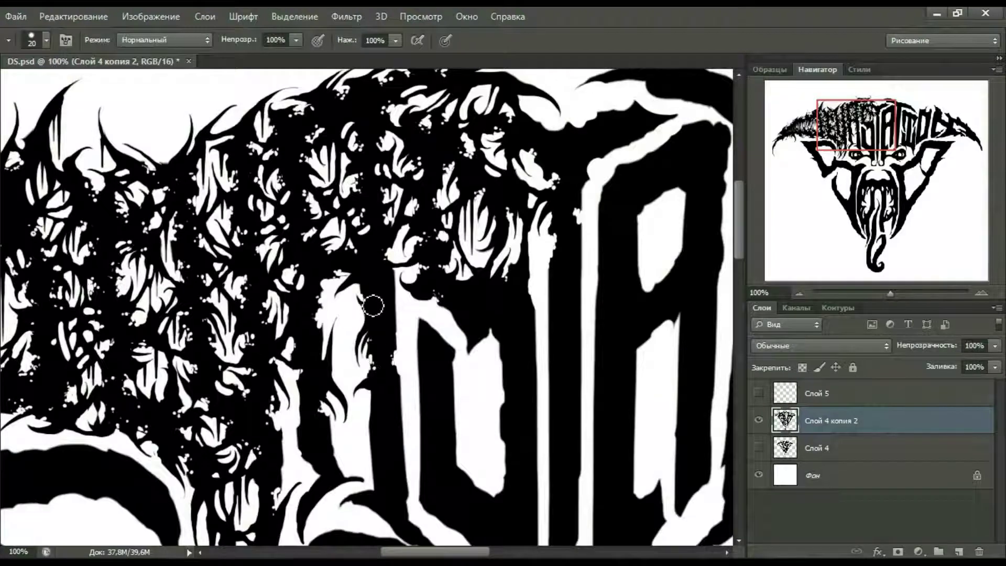
{"action": "left_click_drag", "start_coordinate": [394, 313], "coordinate": [395, 267]}
{"action": "key", "text": "e"}
{"action": "mouse_move", "coordinate": [398, 314]}
{"action": "left_mouse_down"}
{"action": "mouse_move", "coordinate": [408, 356]}
{"action": "mouse_move", "coordinate": [472, 409]}
{"action": "mouse_move", "coordinate": [477, 294]}
{"action": "mouse_move", "coordinate": [494, 326]}
{"action": "left_mouse_up"}
- Cut a black stroke across the white strand and reshape the white strands near the letter
{"action": "key", "text": "b"}
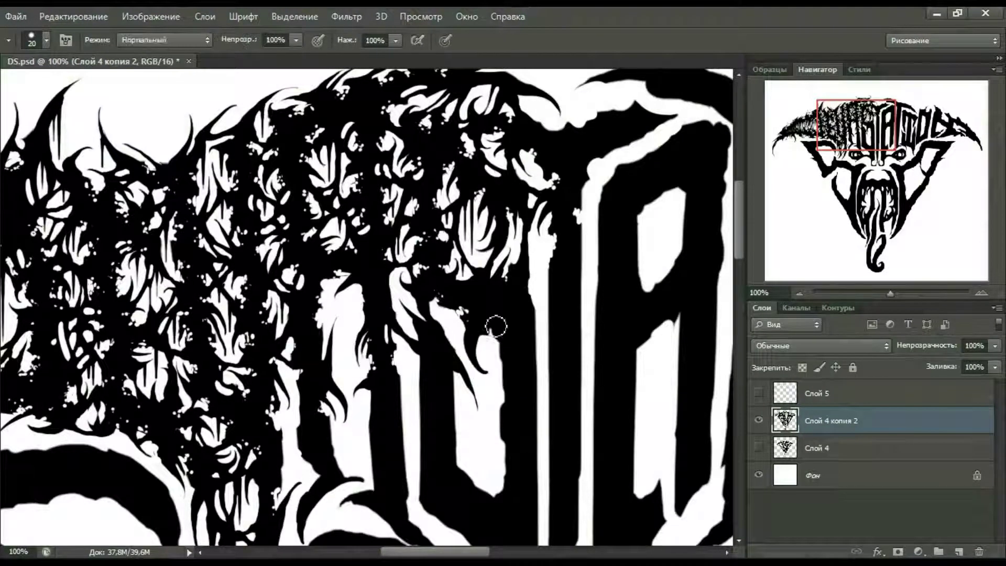
{"action": "key", "text": "e"}
{"action": "key", "text": "b"}
{"action": "mouse_move", "coordinate": [317, 317]}
{"action": "left_mouse_down"}
{"action": "mouse_move", "coordinate": [366, 291]}
{"action": "mouse_move", "coordinate": [326, 341]}
{"action": "mouse_move", "coordinate": [362, 388]}
{"action": "left_mouse_up"}
{"action": "key", "text": "e"}
{"action": "left_click_drag", "start_coordinate": [317, 341], "coordinate": [299, 355]}
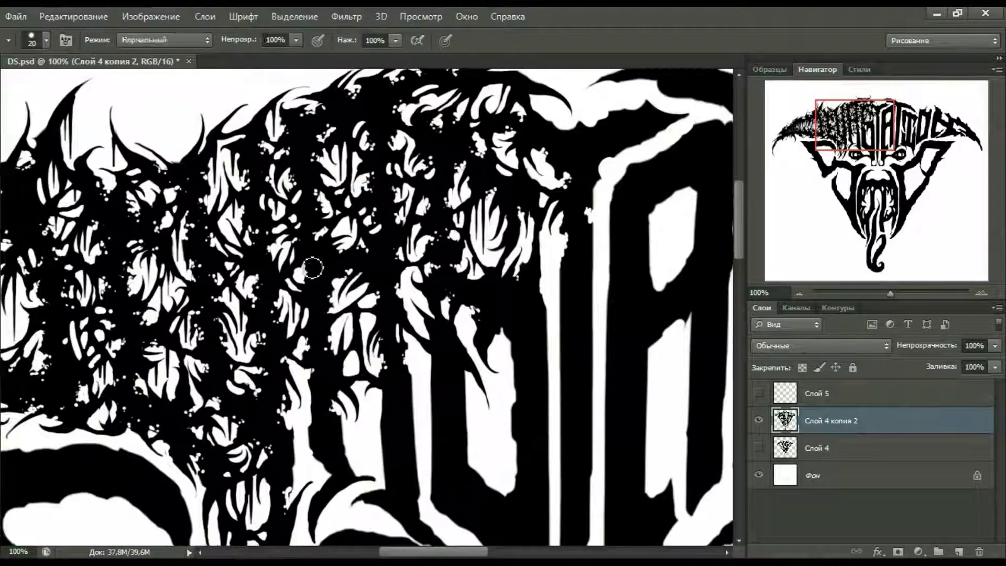
- Darken the remaining white strands near the first letter with black strokes
{"action": "scroll", "coordinate": [315, 265], "scroll_direction": "left", "scroll_amount": 1}
{"action": "key", "text": "b"}
{"action": "left_click_drag", "start_coordinate": [369, 348], "coordinate": [385, 345]}
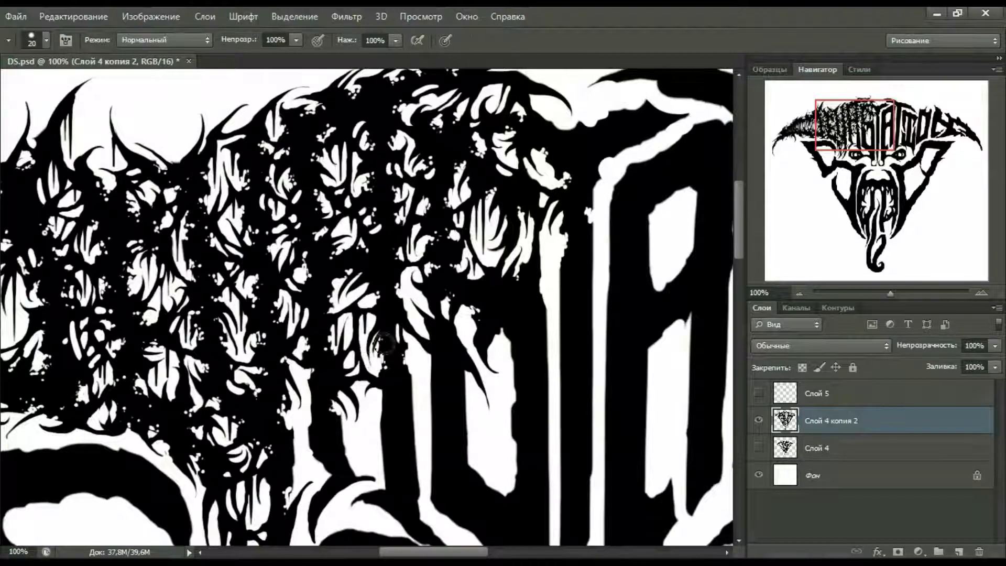
{"action": "left_click_drag", "start_coordinate": [414, 314], "coordinate": [427, 377]}
{"action": "key", "text": "e"}
{"action": "scroll", "coordinate": [430, 387], "scroll_direction": "down", "scroll_amount": 5}
{"action": "scroll", "coordinate": [430, 388], "scroll_direction": "left", "scroll_amount": 4}
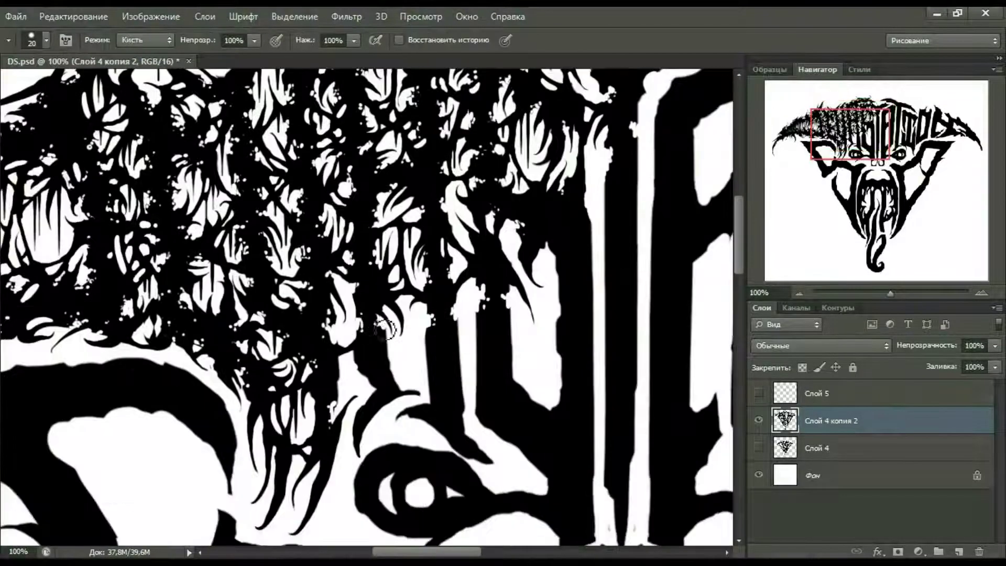
- Touch up the black-and-white hair edges around the left eye with brush and eraser
{"action": "scroll", "coordinate": [481, 427], "scroll_direction": "down", "scroll_amount": 3}
{"action": "scroll", "coordinate": [419, 398], "scroll_direction": "right", "scroll_amount": 2}
{"action": "key", "text": "b"}
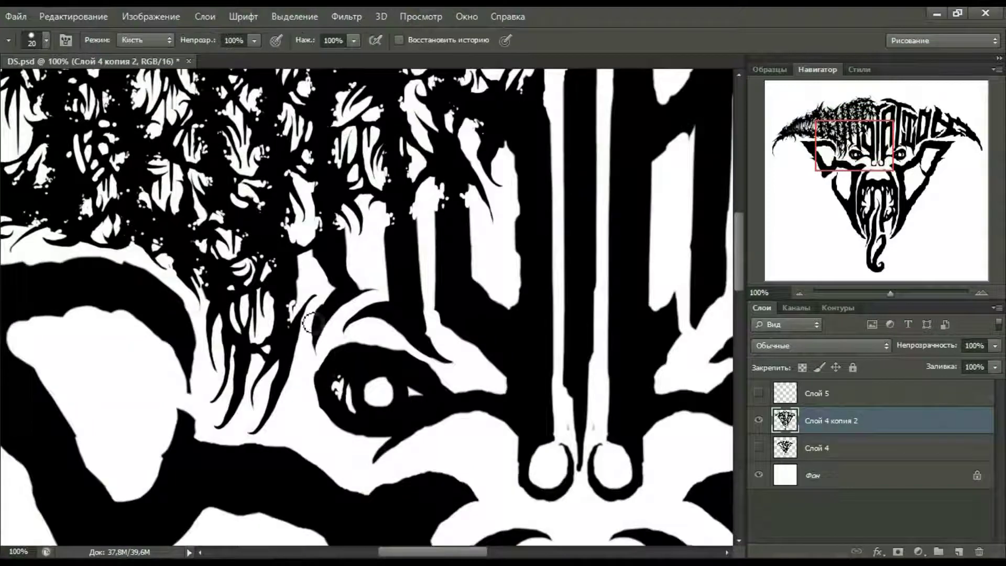
{"action": "scroll", "coordinate": [384, 388], "scroll_direction": "down", "scroll_amount": 3}
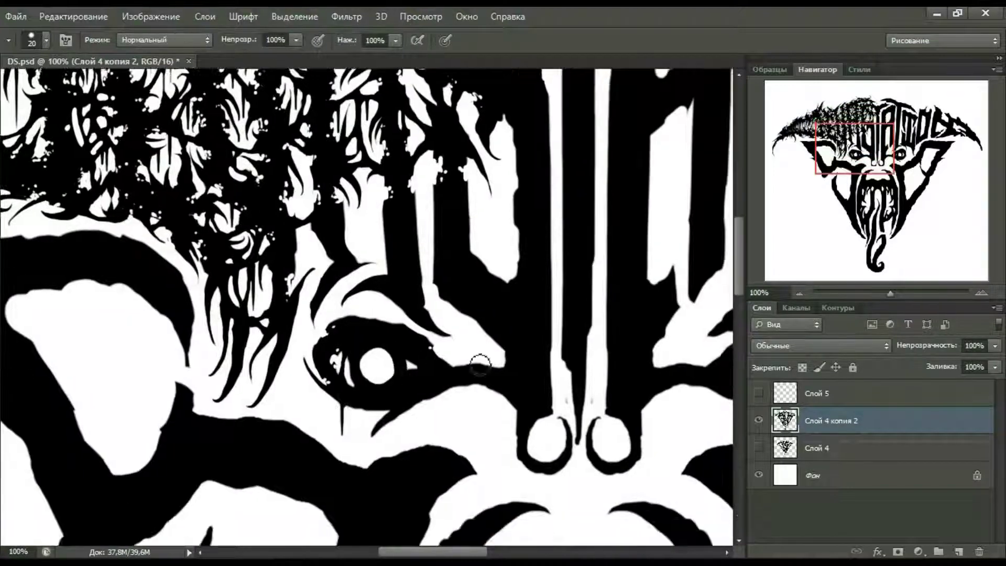
{"action": "key", "text": "e"}
{"action": "scroll", "coordinate": [572, 334], "scroll_direction": "left", "scroll_amount": 2}
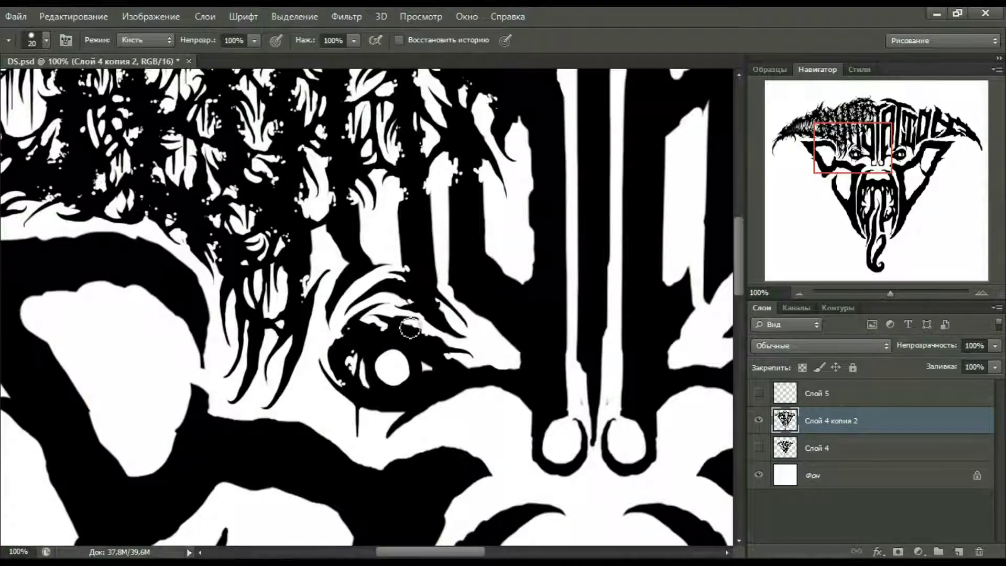
{"action": "key", "text": "e"}
{"action": "scroll", "coordinate": [421, 335], "scroll_direction": "right", "scroll_amount": 3}
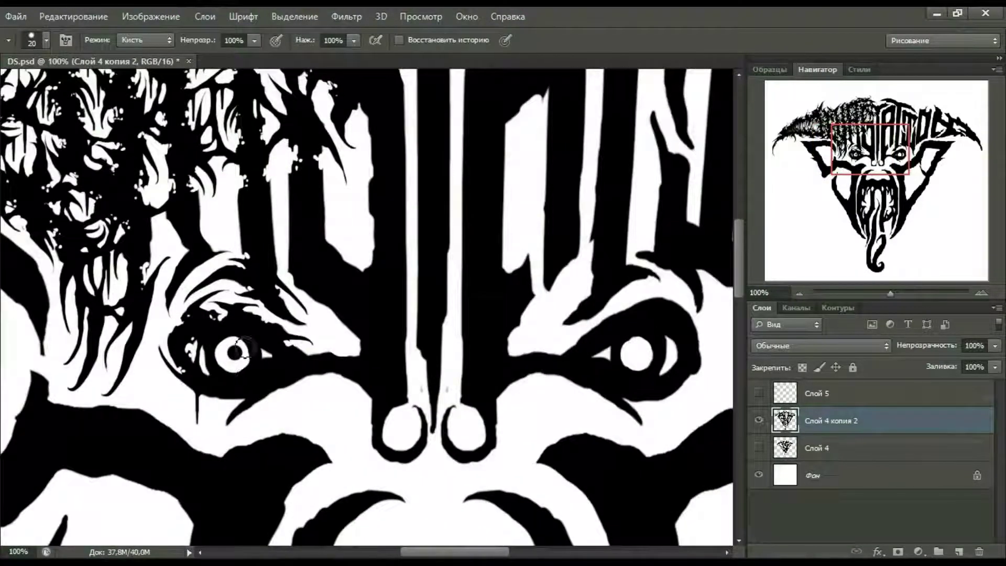
{"action": "scroll", "coordinate": [226, 431], "scroll_direction": "left", "scroll_amount": 4}
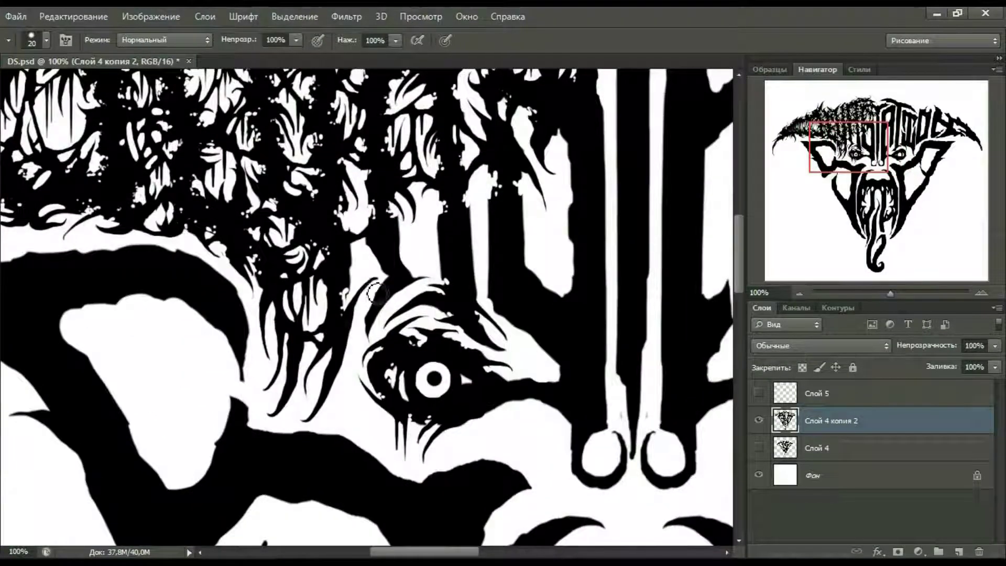
{"action": "scroll", "coordinate": [375, 294], "scroll_direction": "up", "scroll_amount": 3}
{"action": "scroll", "coordinate": [378, 295], "scroll_direction": "up", "scroll_amount": 1}
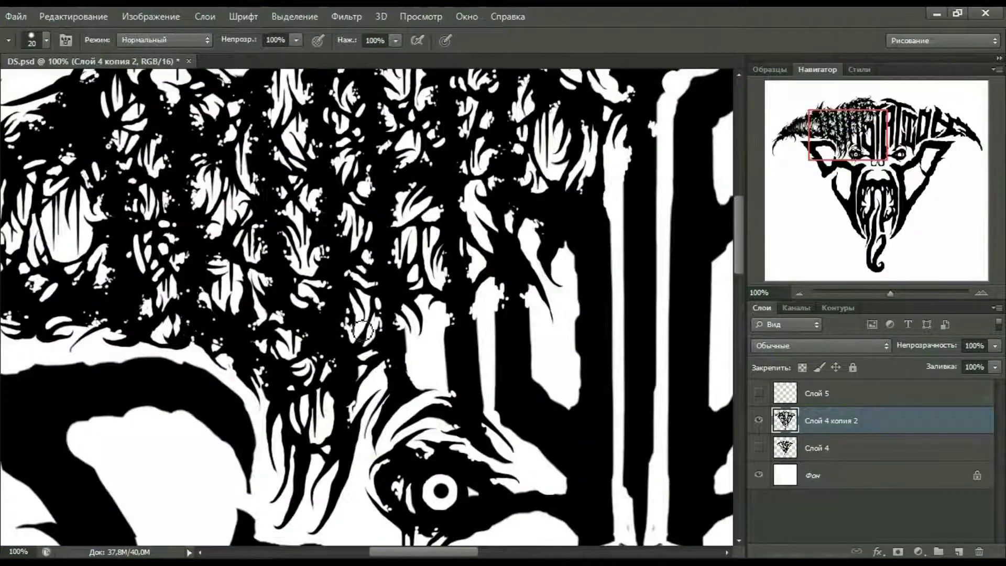
{"action": "scroll", "coordinate": [374, 388], "scroll_direction": "up", "scroll_amount": 1}
{"action": "key", "text": "b"}
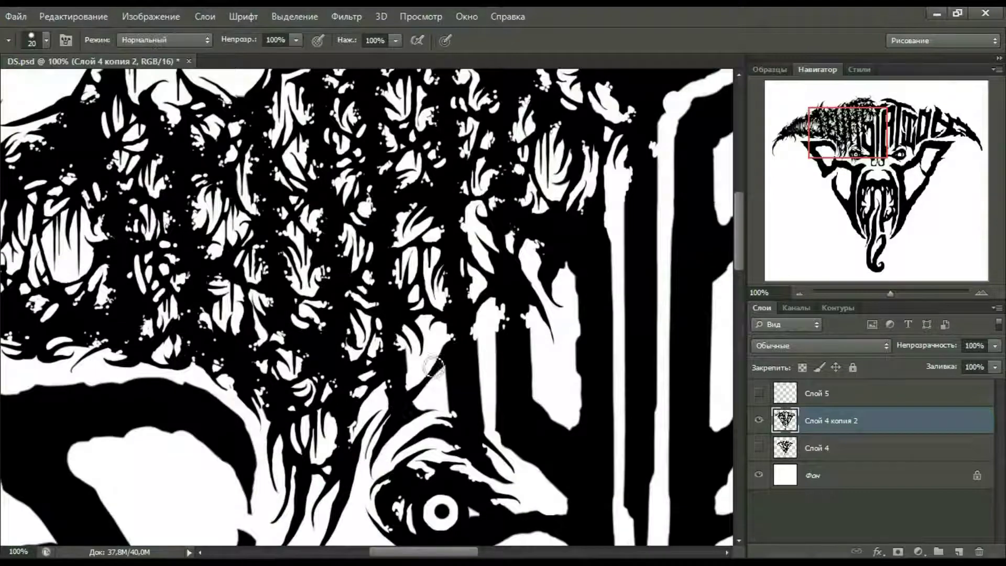
- Trim the white shape's right edge with black, then duplicate the layer as 'Слой 4 копия 3'
{"action": "left_click_drag", "start_coordinate": [496, 337], "coordinate": [478, 406]}
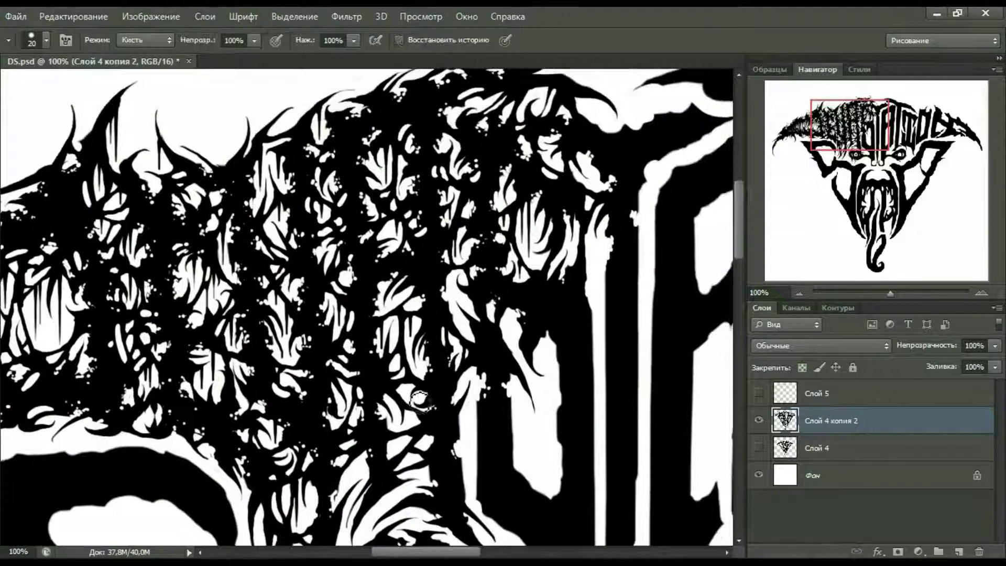
{"action": "key", "text": "b"}
{"action": "key", "text": "e"}
{"action": "scroll", "coordinate": [406, 472], "scroll_direction": "down", "scroll_amount": 2}
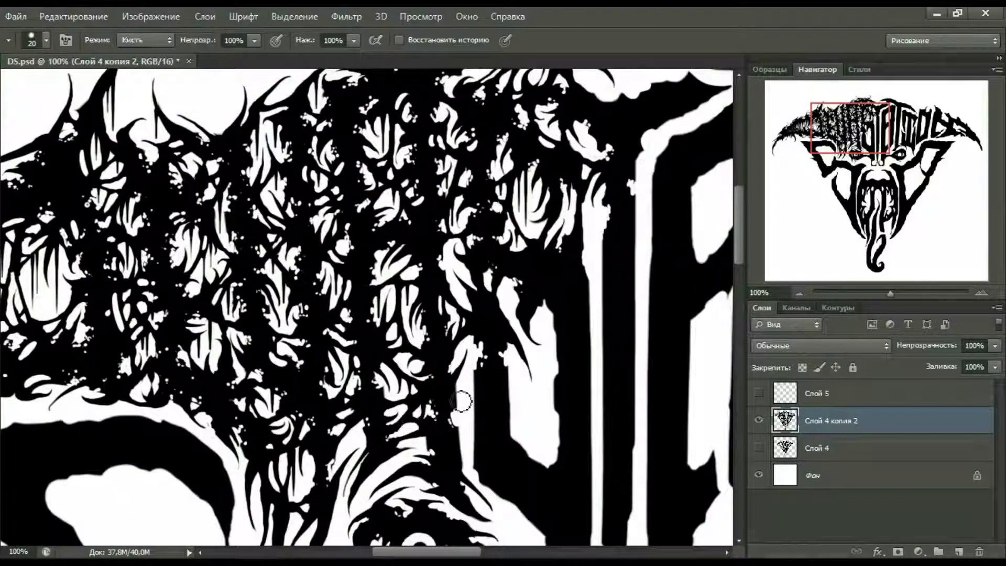
{"action": "left_click_drag", "start_coordinate": [460, 425], "coordinate": [466, 382]}
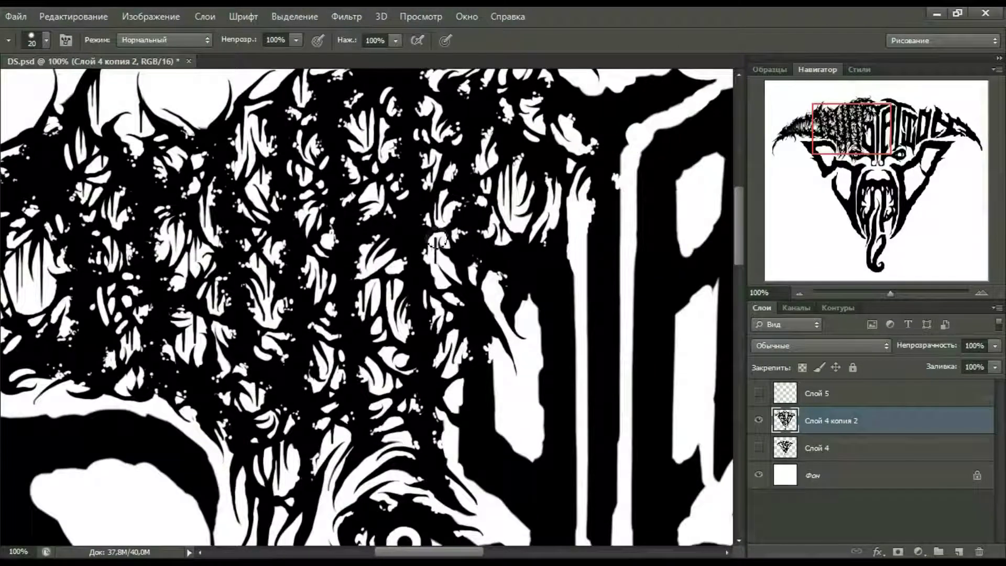
{"action": "key", "text": "e"}
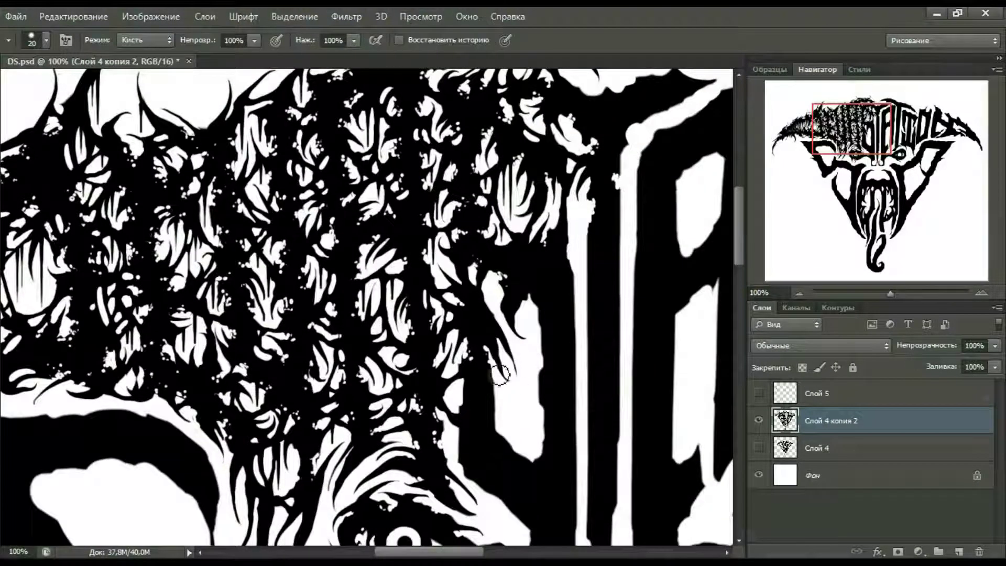
{"action": "left_click_drag", "start_coordinate": [546, 417], "coordinate": [561, 338]}
{"action": "key", "text": "ctrl+j"}
- Paint the white gaps and patches beside the hair above the left eye black
{"action": "left_click", "coordinate": [495, 257]}
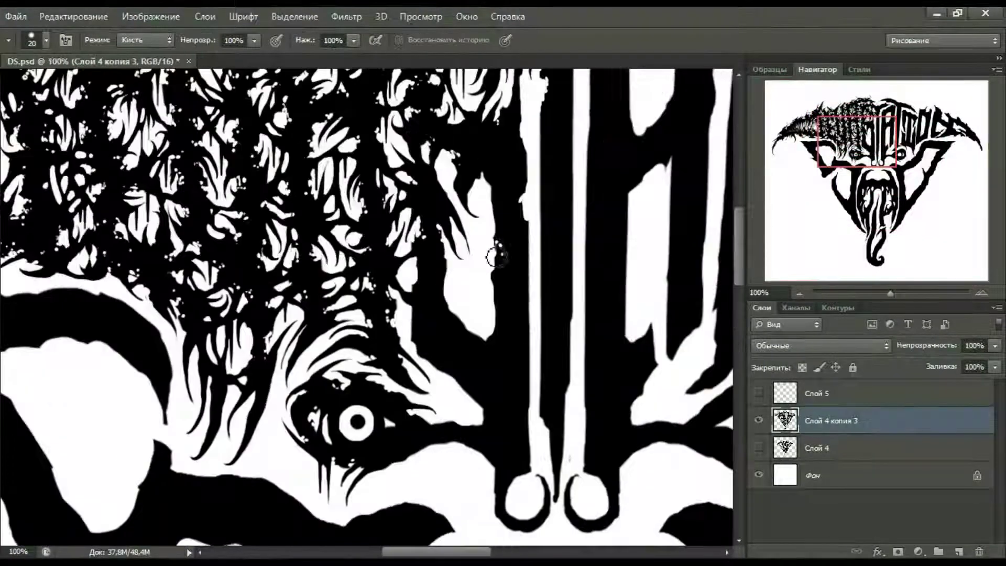
{"action": "key", "text": "b"}
{"action": "left_click_drag", "start_coordinate": [414, 270], "coordinate": [435, 288]}
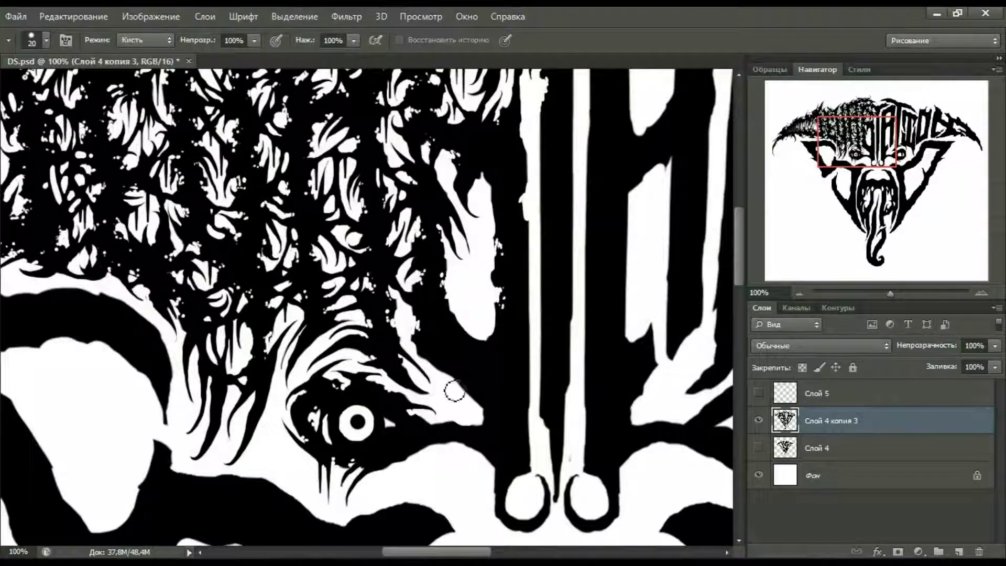
{"action": "left_click_drag", "start_coordinate": [477, 316], "coordinate": [503, 325]}
{"action": "left_click_drag", "start_coordinate": [509, 276], "coordinate": [496, 296]}
{"action": "key", "text": "e"}
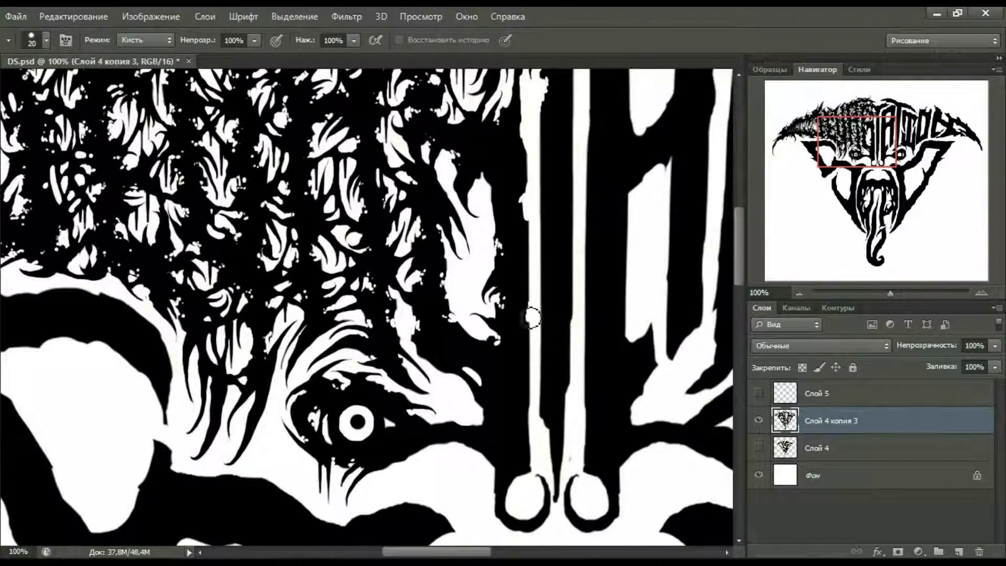
{"action": "key", "text": "b"}
{"action": "mouse_move", "coordinate": [488, 260]}
{"action": "left_mouse_down"}
{"action": "mouse_move", "coordinate": [446, 283]}
{"action": "mouse_move", "coordinate": [452, 303]}
{"action": "mouse_move", "coordinate": [487, 236]}
{"action": "left_mouse_up"}
- Fill the remaining small white flecks near the letter column in black
{"action": "key", "text": "x"}
{"action": "left_click_drag", "start_coordinate": [540, 273], "coordinate": [525, 314]}
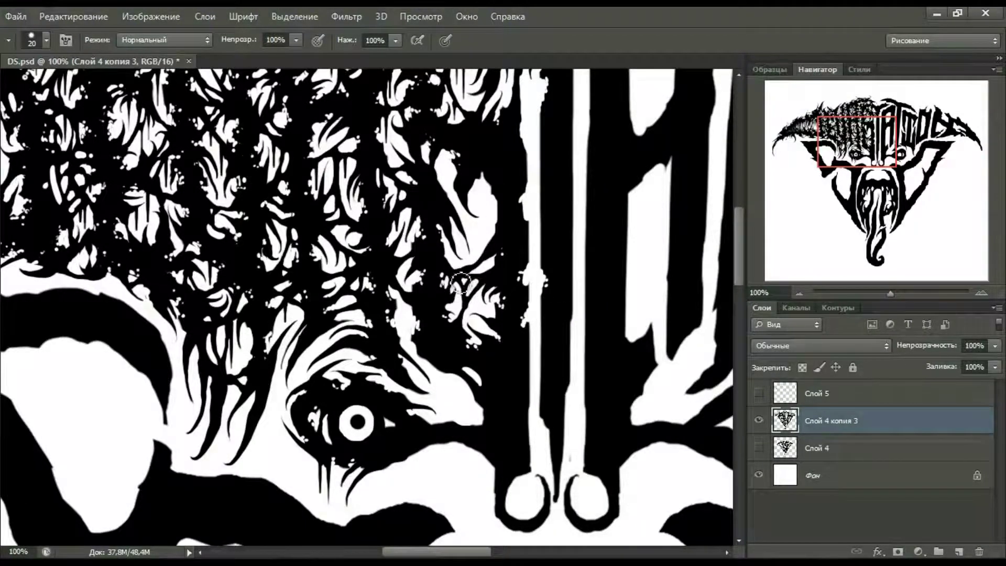
{"action": "left_click_drag", "start_coordinate": [462, 283], "coordinate": [488, 273]}
{"action": "left_click_drag", "start_coordinate": [483, 315], "coordinate": [503, 278]}
{"action": "left_click_drag", "start_coordinate": [419, 340], "coordinate": [446, 364]}
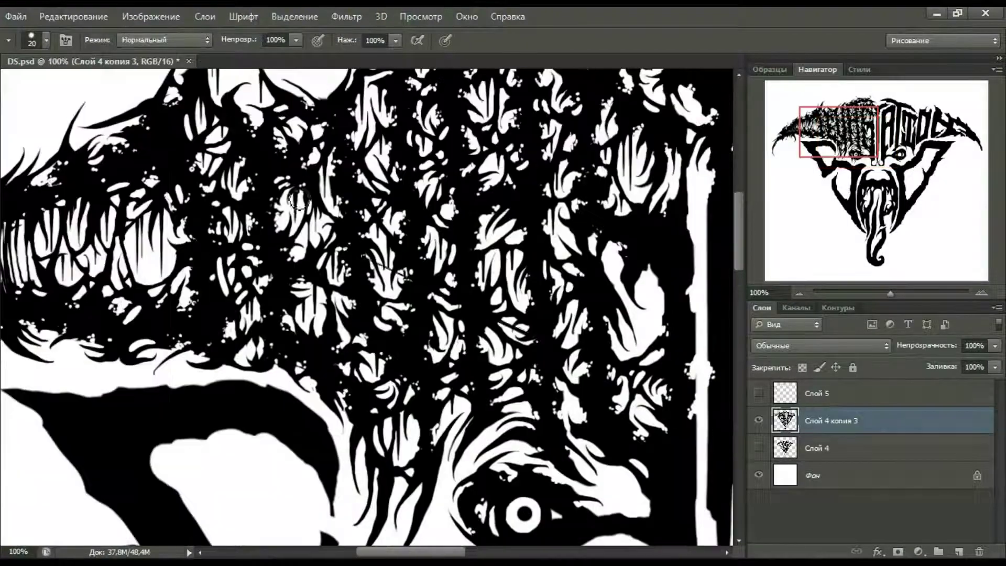
- Survey the outer hair mass, return to the left eye, then duplicate the layer and undo it
{"action": "left_click_drag", "start_coordinate": [428, 299], "coordinate": [595, 391]}
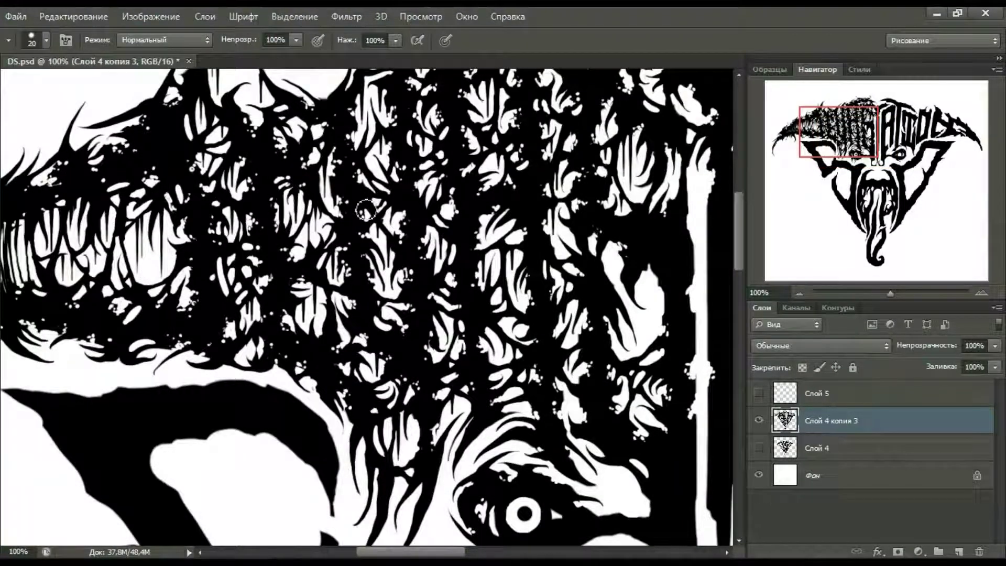
{"action": "left_click_drag", "start_coordinate": [366, 211], "coordinate": [523, 213]}
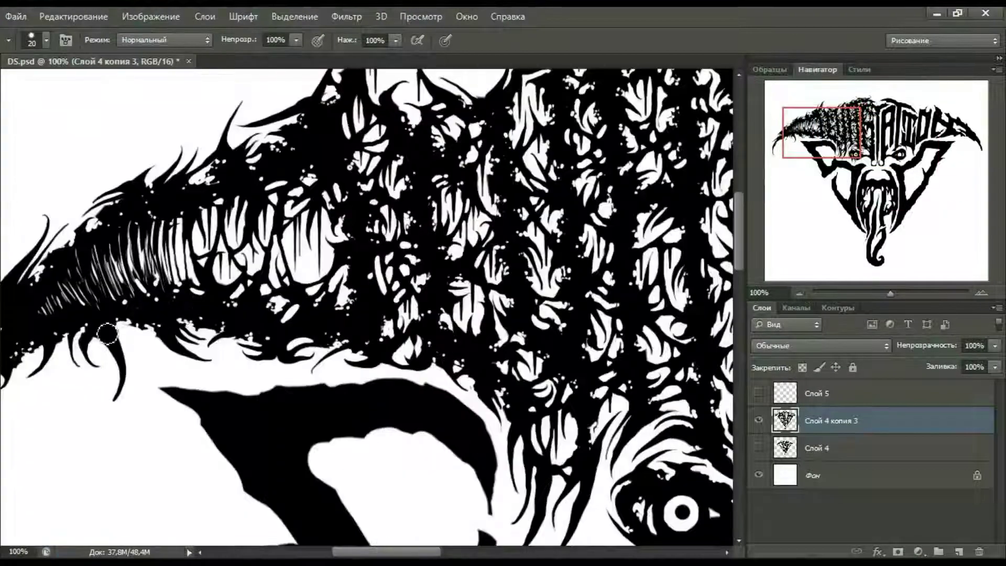
{"action": "left_click_drag", "start_coordinate": [108, 334], "coordinate": [426, 222]}
{"action": "key", "text": "e"}
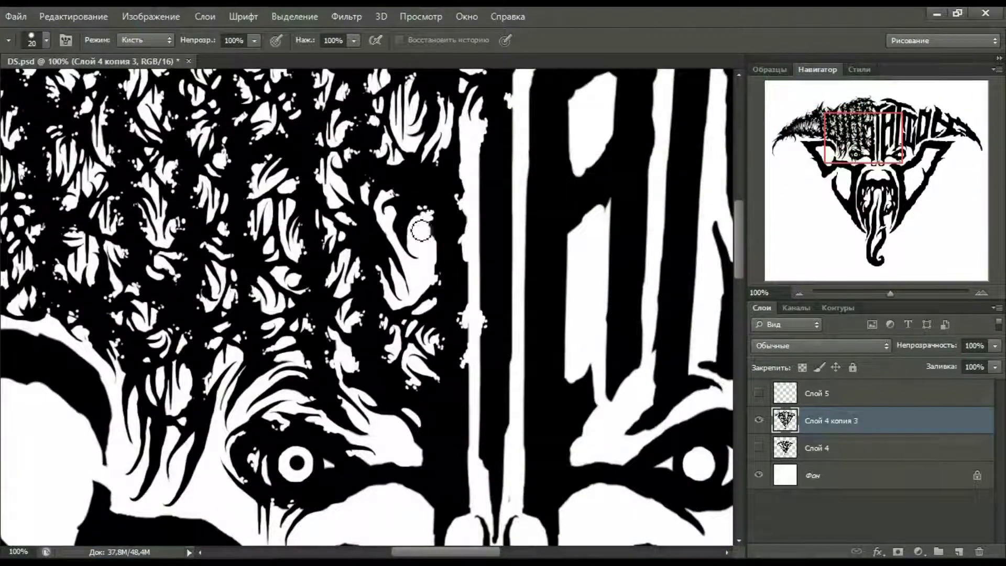
{"action": "key", "text": "e"}
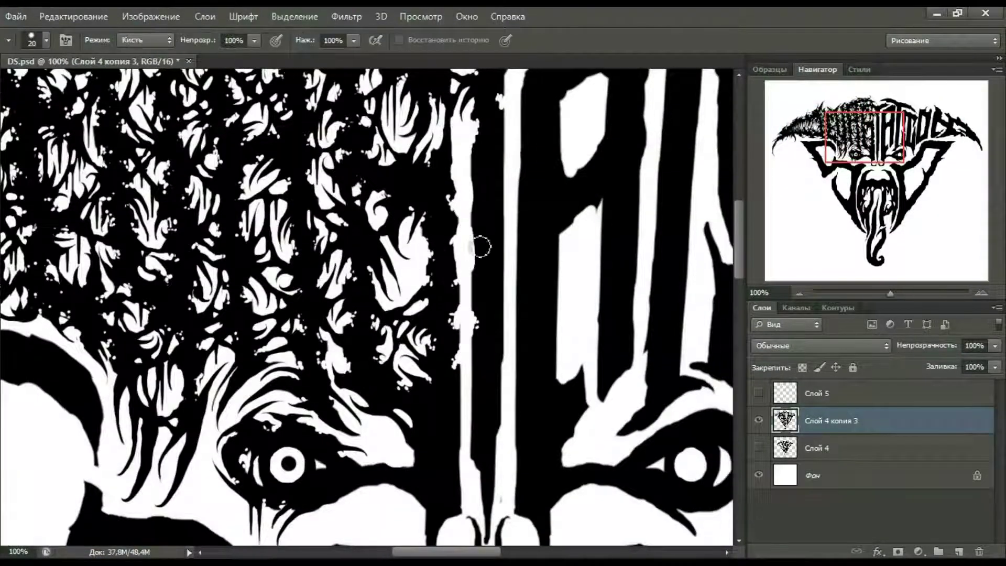
{"action": "key", "text": "b"}
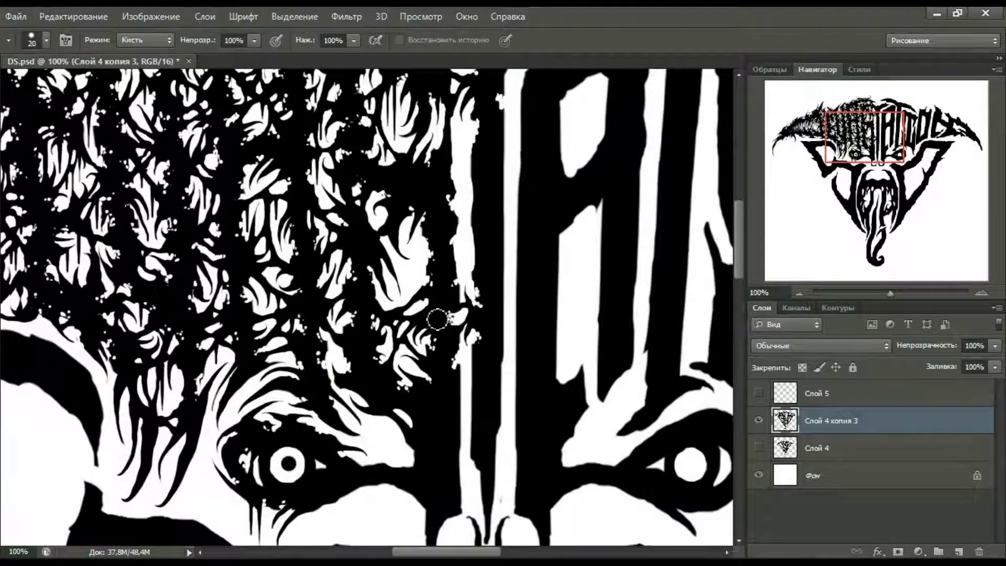
{"action": "scroll", "coordinate": [409, 328], "scroll_direction": "up", "scroll_amount": 2}
{"action": "key", "text": "e"}
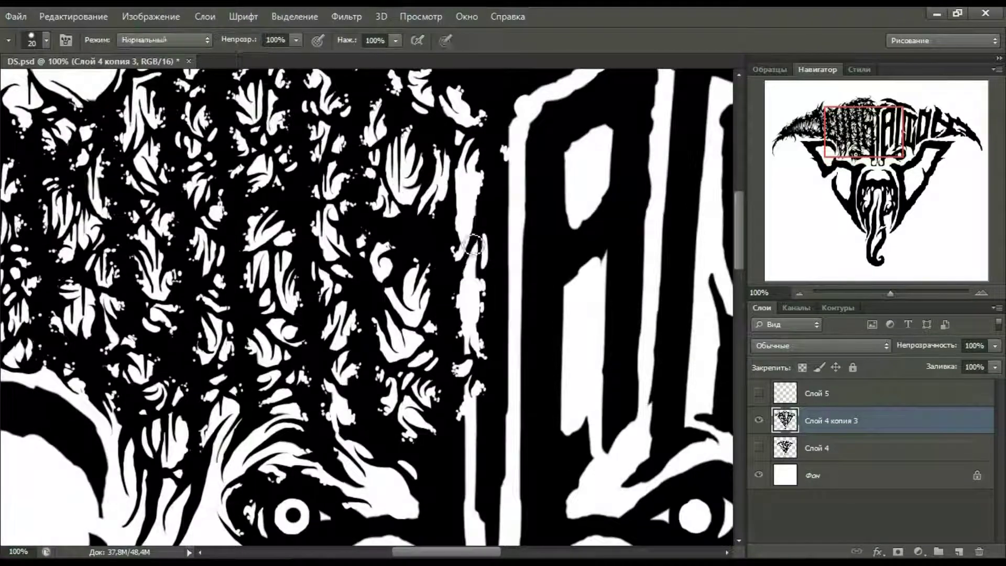
{"action": "scroll", "coordinate": [466, 293], "scroll_direction": "up", "scroll_amount": 2}
{"action": "scroll", "coordinate": [441, 344], "scroll_direction": "down", "scroll_amount": 1}
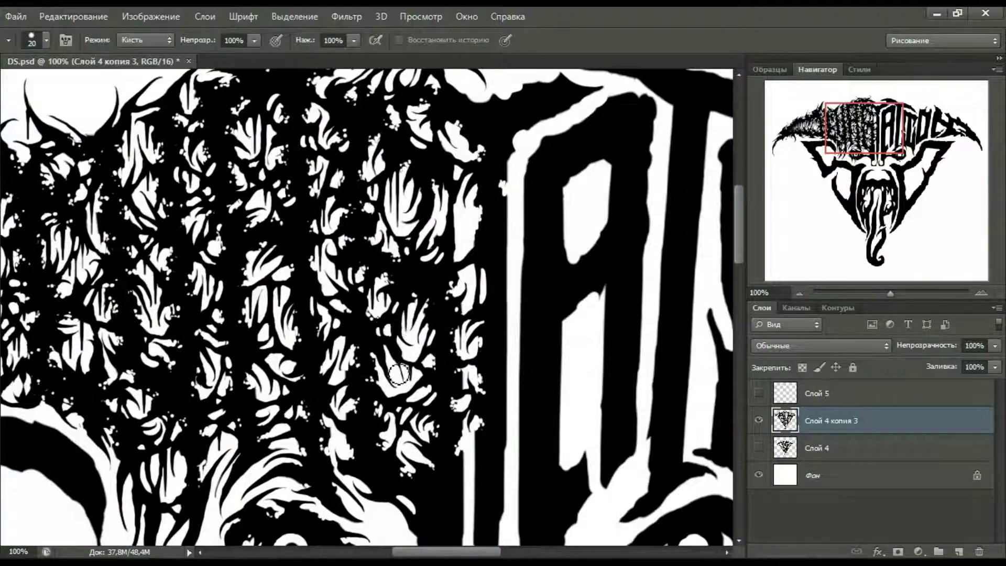
{"action": "left_click_drag", "start_coordinate": [366, 442], "coordinate": [415, 391]}
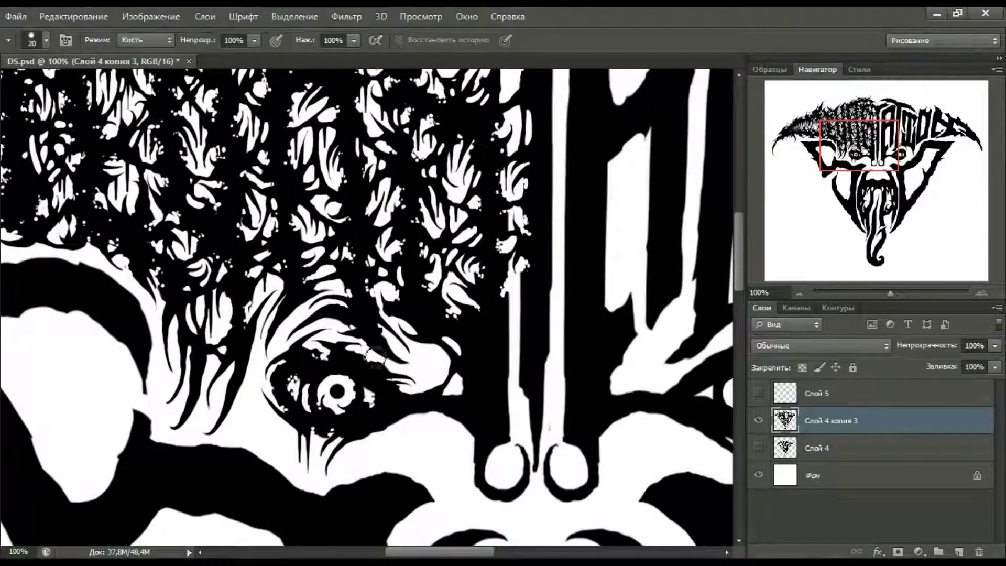
{"action": "key", "text": "ctrl+j"}
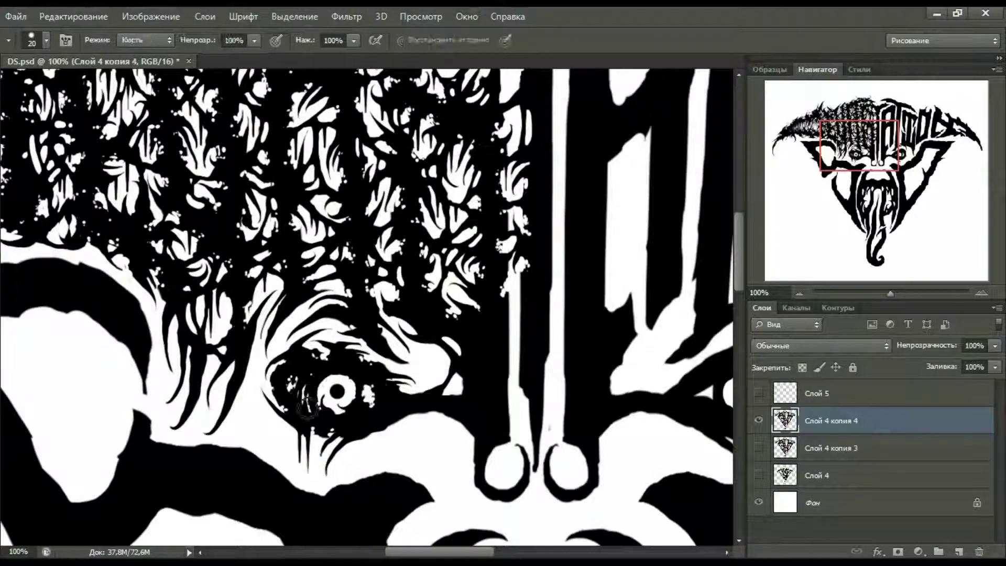
{"action": "key", "text": "ctrl+z"}
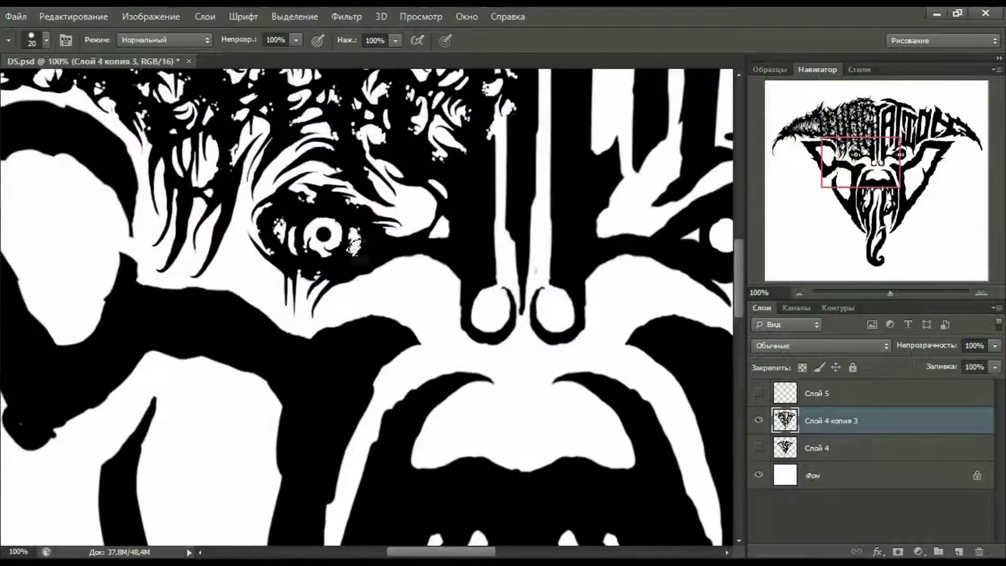
- Erase a white spiral into the black of the left eye in place of the plain pupil
{"action": "key", "text": "e"}
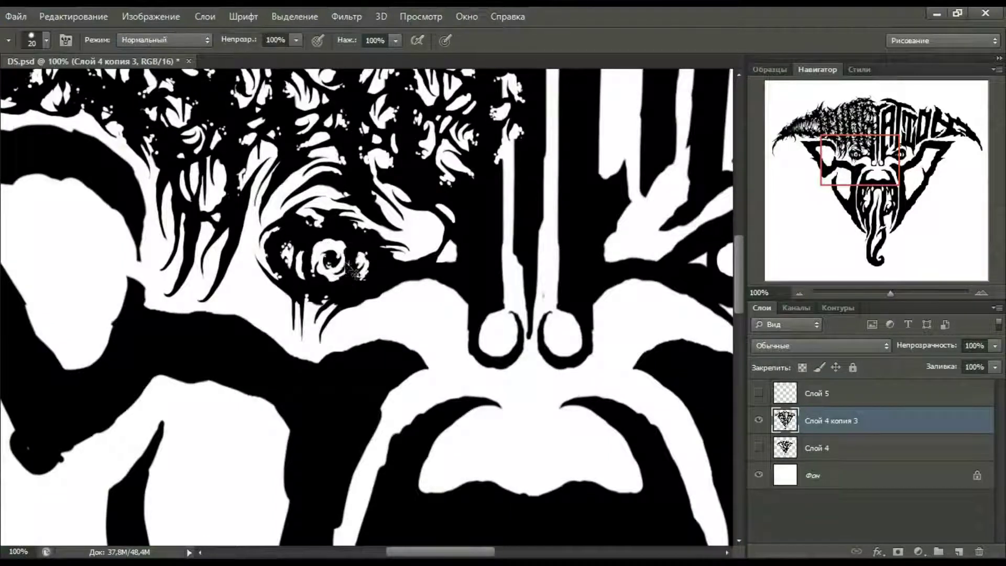
{"action": "left_click_drag", "start_coordinate": [338, 252], "coordinate": [352, 253]}
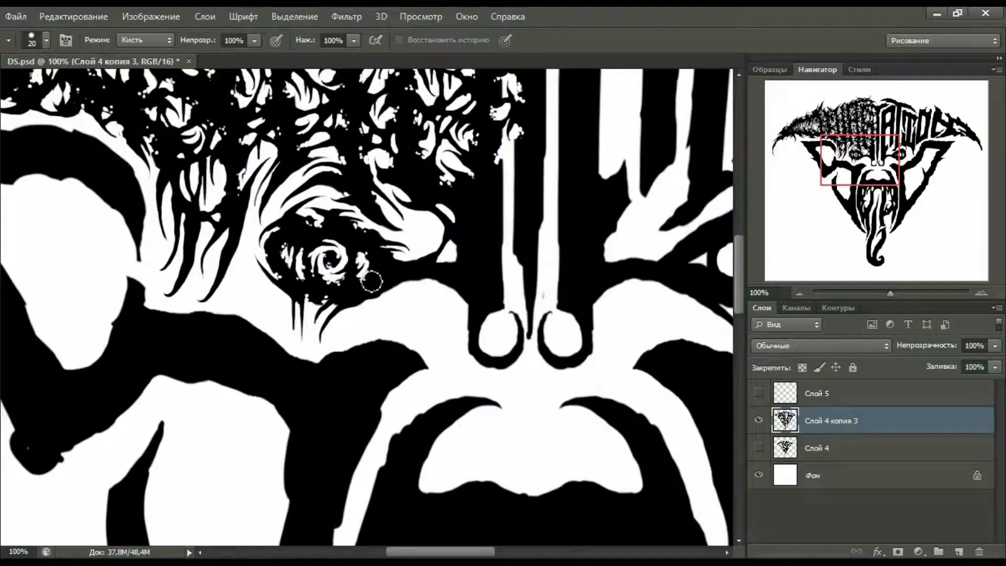
{"action": "left_click_drag", "start_coordinate": [351, 280], "coordinate": [376, 300]}
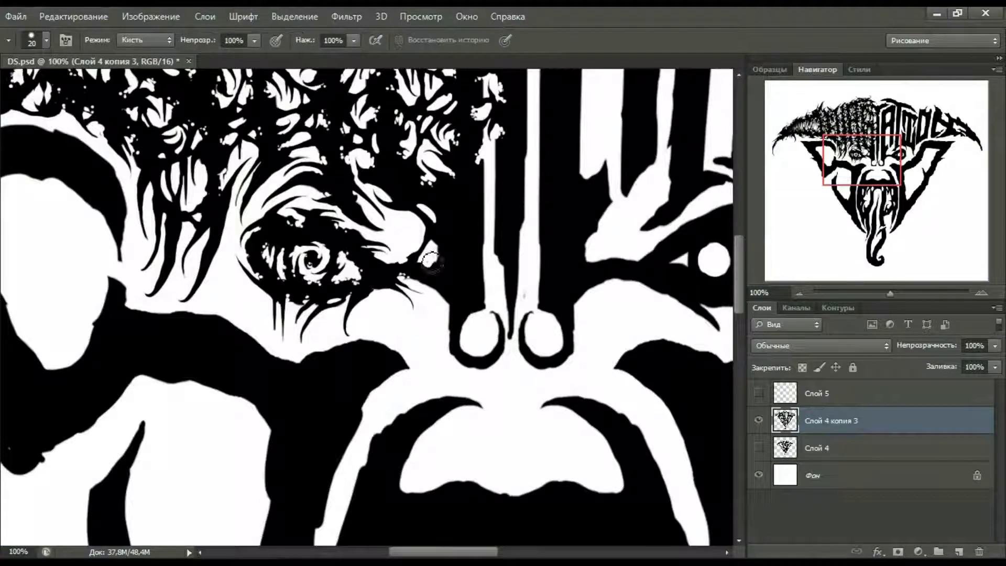
{"action": "scroll", "coordinate": [431, 261], "scroll_direction": "up", "scroll_amount": 2}
- Widen the nostril ring's white opening, then nudge a copied nose ring into alignment and merge it down
{"action": "key", "text": "e"}
{"action": "left_click_drag", "start_coordinate": [474, 360], "coordinate": [483, 383]}
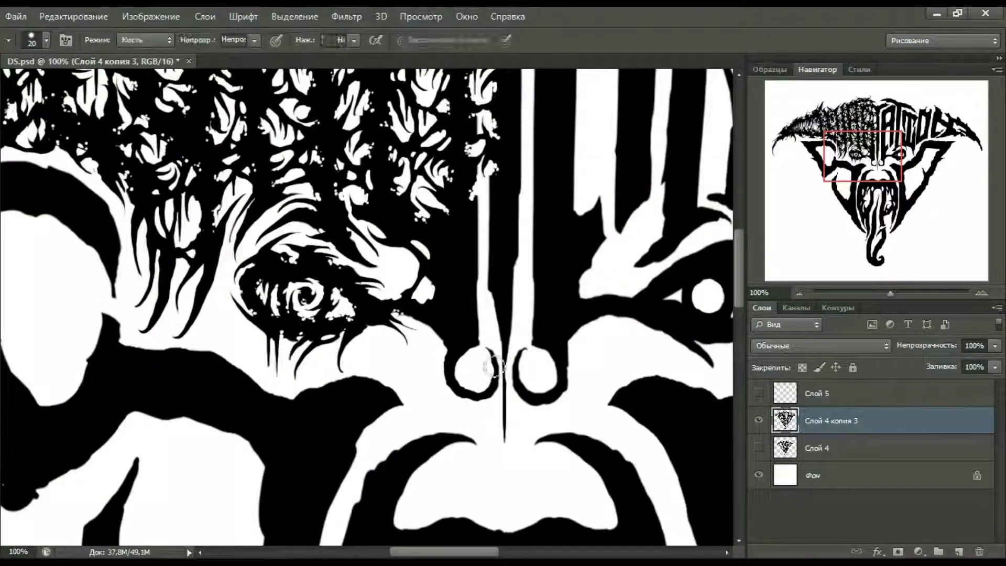
{"action": "key", "text": "m"}
{"action": "left_click_drag", "start_coordinate": [440, 338], "coordinate": [504, 403]}
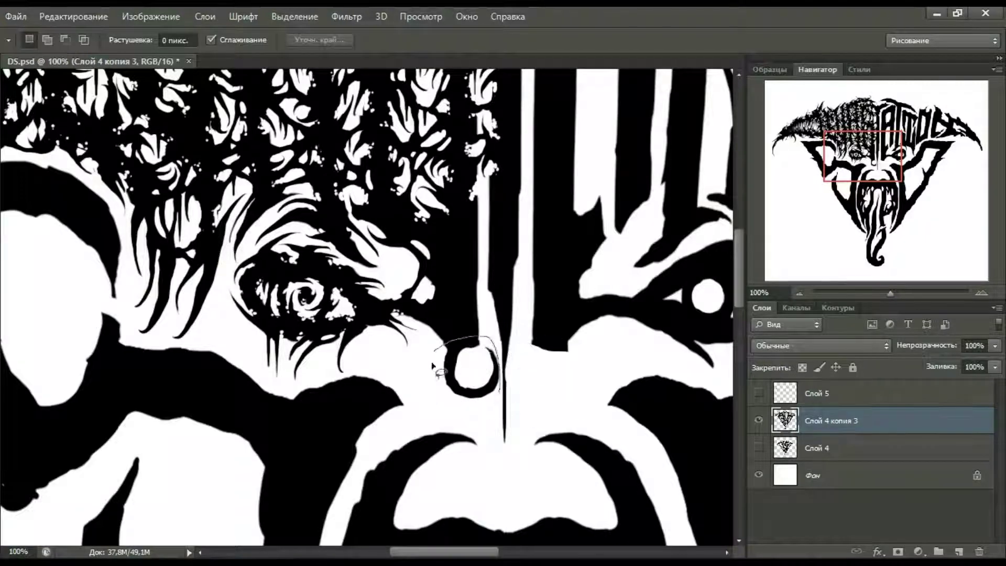
{"action": "key", "text": "ctrl+j"}
{"action": "key", "text": "ctrl+t"}
{"action": "key", "text": "Return"}
{"action": "left_click_drag", "start_coordinate": [599, 367], "coordinate": [613, 355]}
{"action": "key", "text": "ctrl+e"}
- Paint the thin black centre line down between the nose rings
{"action": "key", "text": "e"}
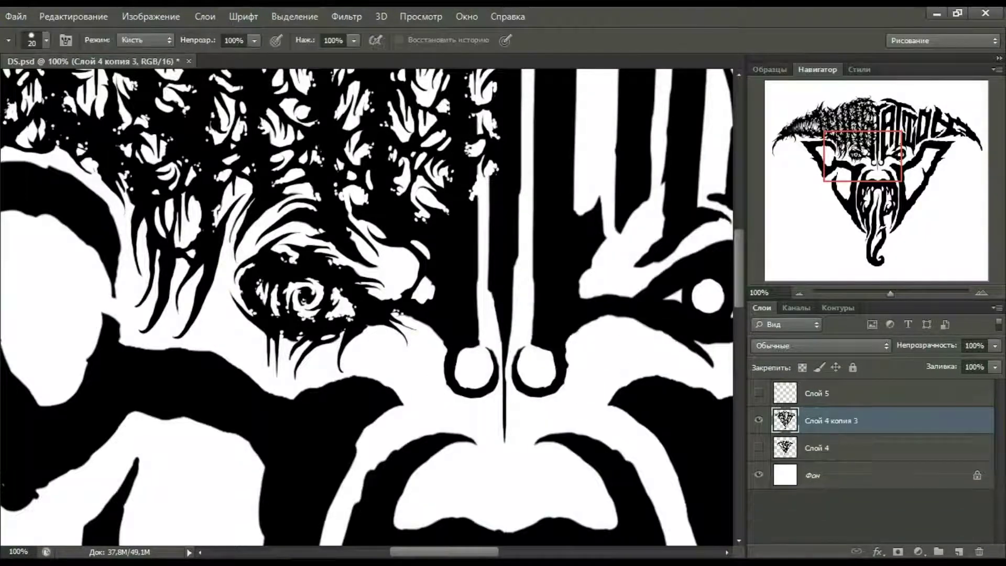
{"action": "scroll", "coordinate": [478, 362], "scroll_direction": "up", "scroll_amount": 1}
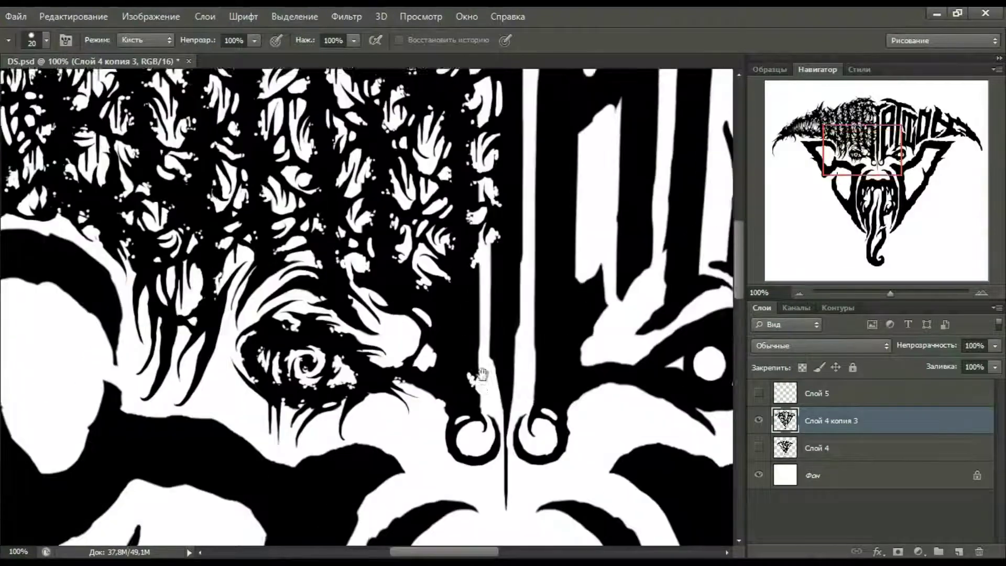
{"action": "scroll", "coordinate": [479, 370], "scroll_direction": "up", "scroll_amount": 2}
{"action": "scroll", "coordinate": [525, 367], "scroll_direction": "up", "scroll_amount": 2}
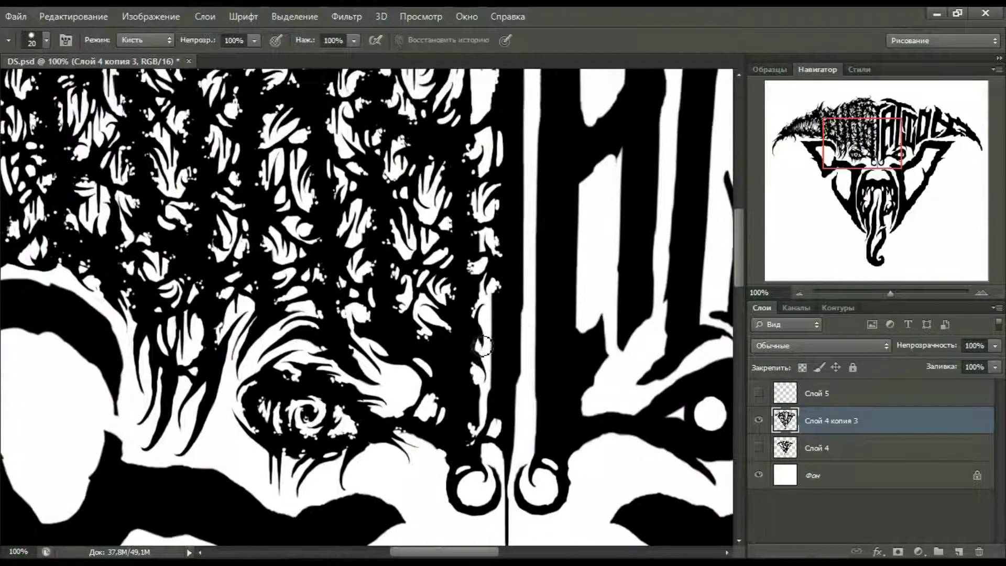
{"action": "key", "text": "b"}
{"action": "scroll", "coordinate": [394, 344], "scroll_direction": "down", "scroll_amount": 2}
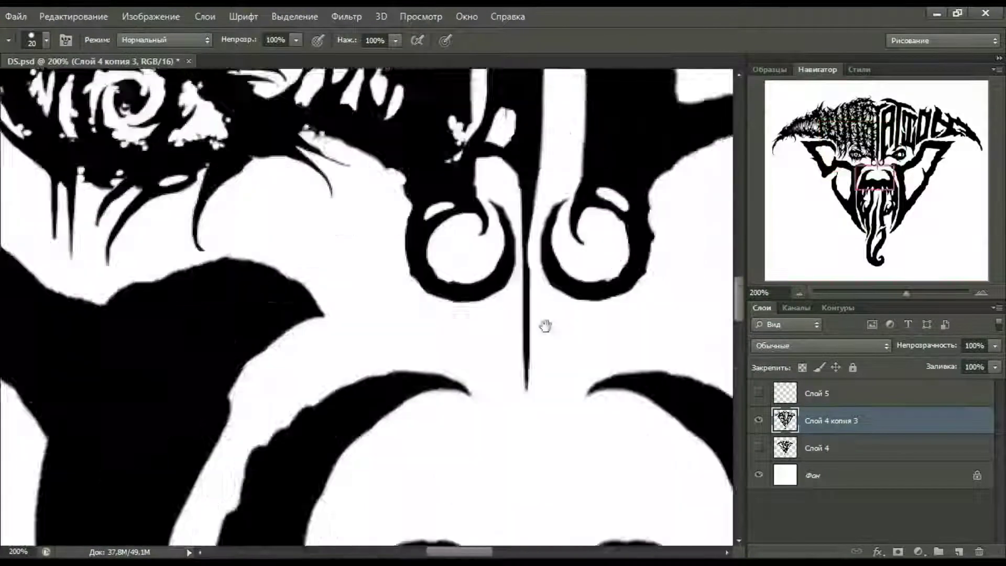
{"action": "left_click_drag", "start_coordinate": [244, 377], "coordinate": [245, 309]}
- Move up and left over the hair mass above the face, retouching its strands
{"action": "scroll", "coordinate": [314, 330], "scroll_direction": "up", "scroll_amount": 2}
{"action": "scroll", "coordinate": [367, 341], "scroll_direction": "up", "scroll_amount": 2}
{"action": "key", "text": "e"}
{"action": "scroll", "coordinate": [446, 352], "scroll_direction": "up", "scroll_amount": 2}
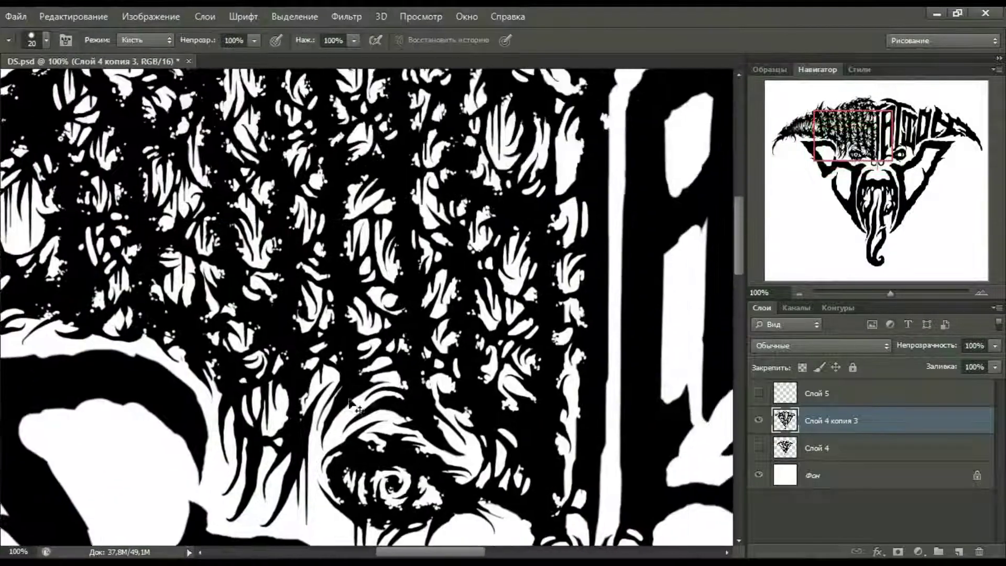
{"action": "scroll", "coordinate": [504, 361], "scroll_direction": "up", "scroll_amount": 2}
{"action": "key", "text": "b"}
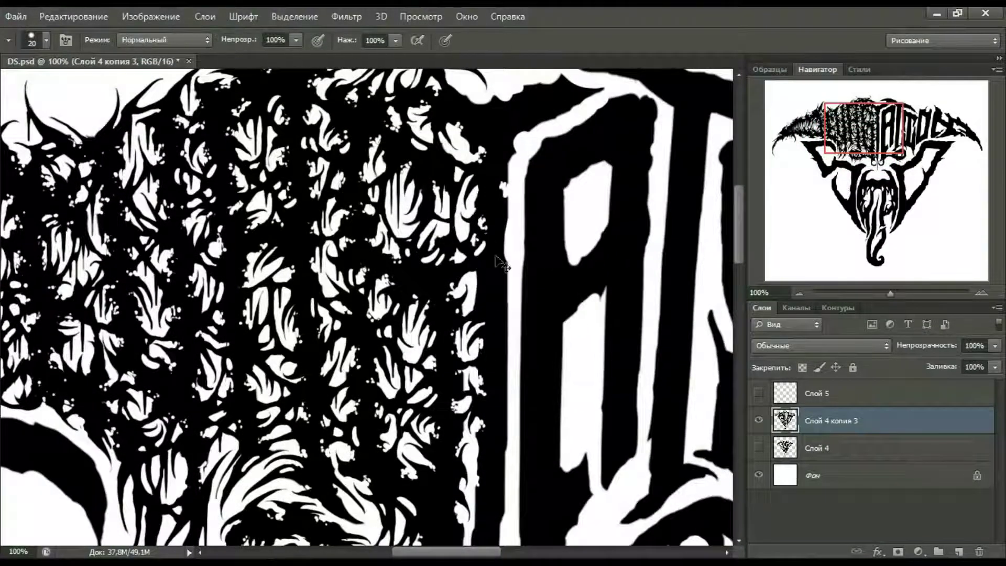
{"action": "scroll", "coordinate": [486, 167], "scroll_direction": "up", "scroll_amount": 2}
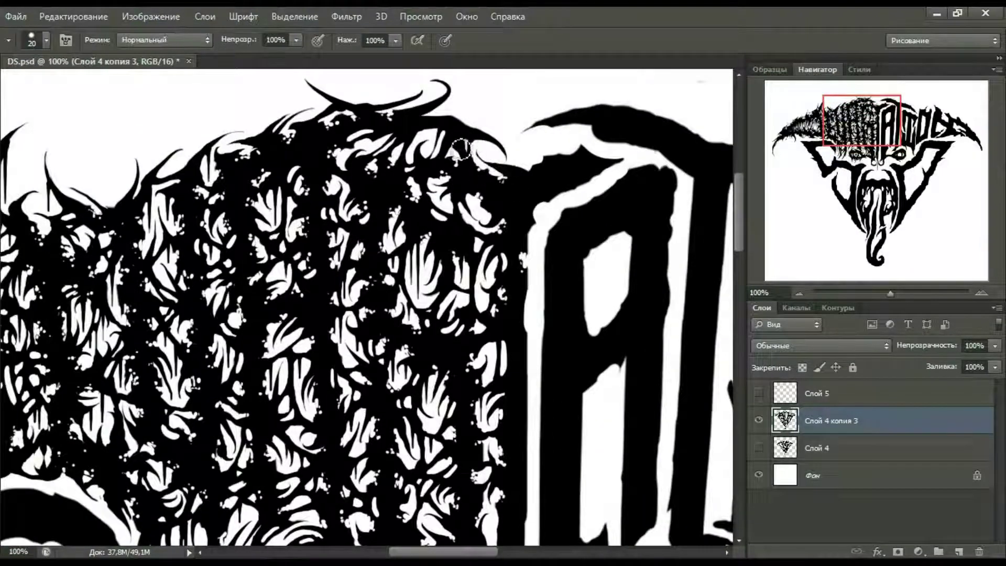
{"action": "scroll", "coordinate": [335, 207], "scroll_direction": "left", "scroll_amount": 2}
{"action": "scroll", "coordinate": [309, 202], "scroll_direction": "down", "scroll_amount": 3}
{"action": "scroll", "coordinate": [310, 194], "scroll_direction": "left", "scroll_amount": 3}
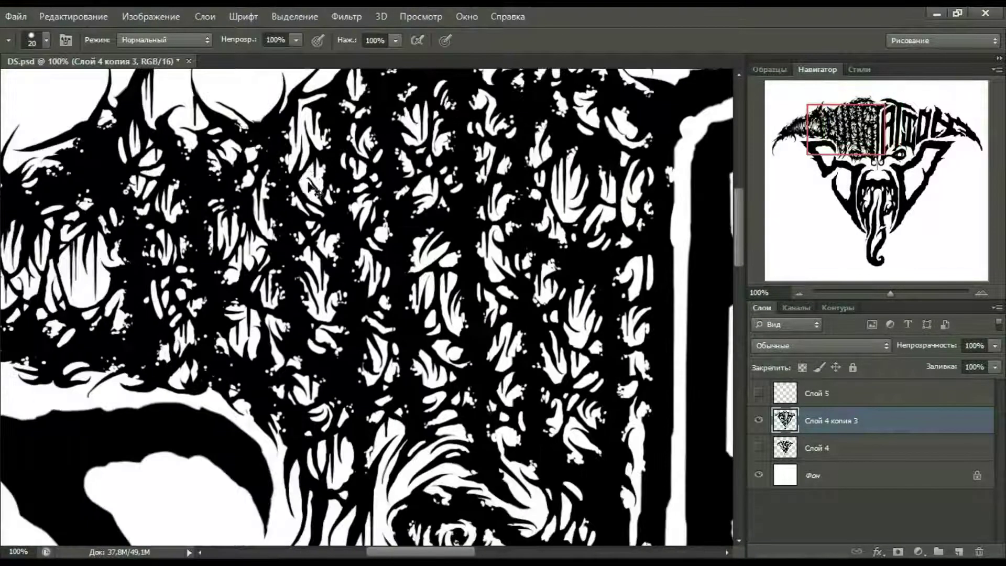
{"action": "scroll", "coordinate": [314, 210], "scroll_direction": "left", "scroll_amount": 2}
{"action": "scroll", "coordinate": [288, 278], "scroll_direction": "left", "scroll_amount": 2}
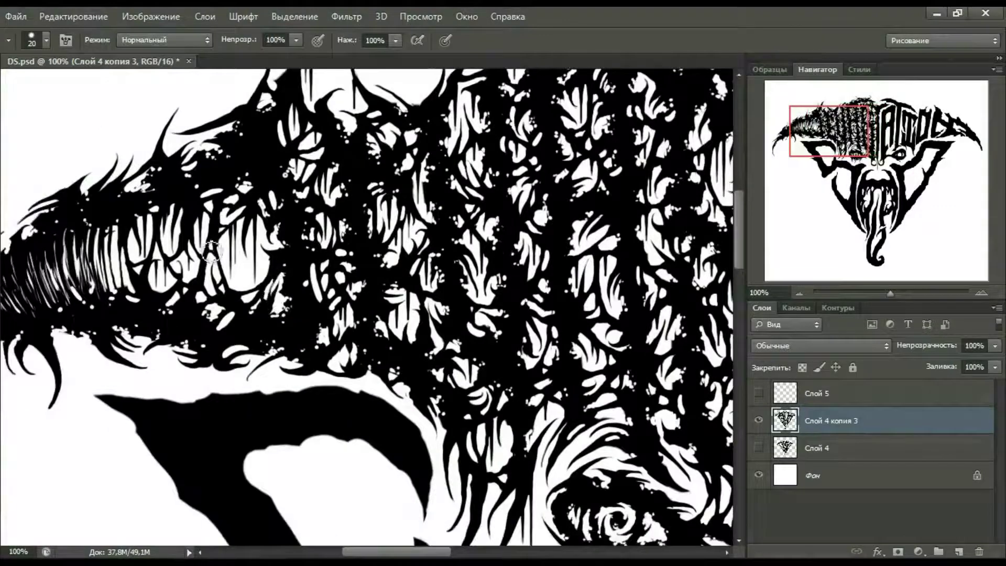
{"action": "scroll", "coordinate": [208, 256], "scroll_direction": "left", "scroll_amount": 2}
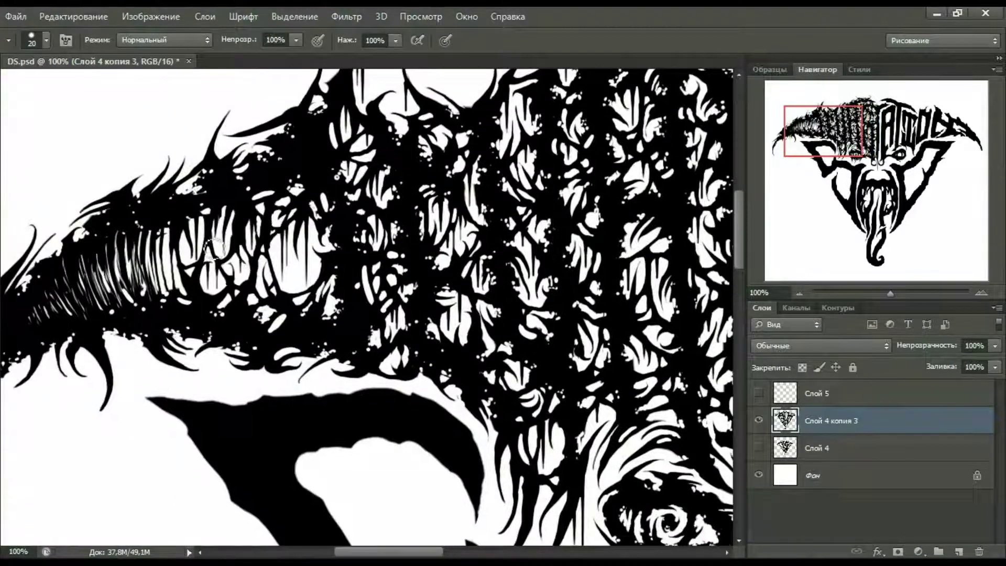
- Refine strokes in the hair mass's left section, zooming out to check the whole logo
{"action": "key", "text": "e"}
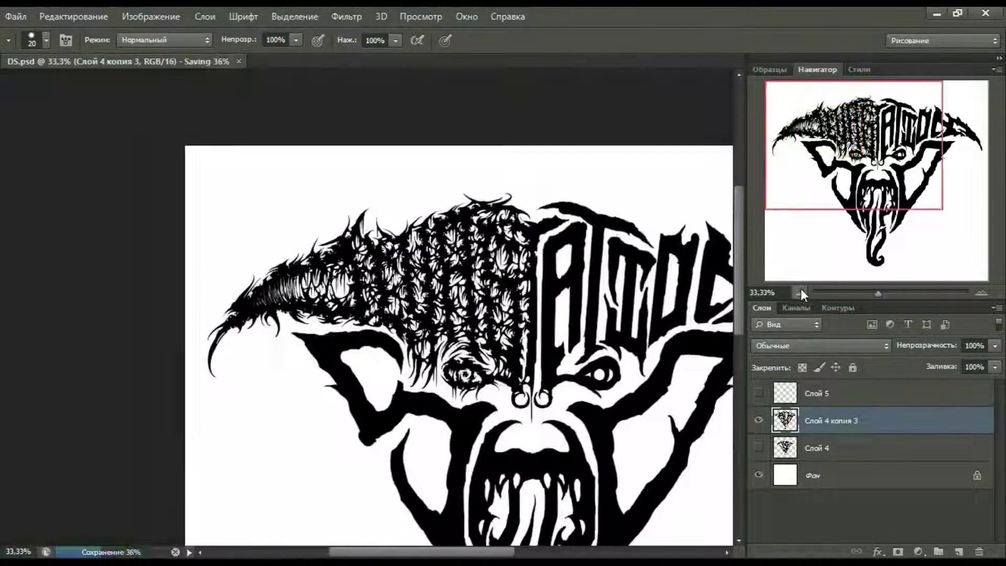
{"action": "left_click_drag", "start_coordinate": [126, 262], "coordinate": [409, 359]}
{"action": "key", "text": "b"}
{"action": "scroll", "coordinate": [454, 273], "scroll_direction": "up", "scroll_amount": 2}
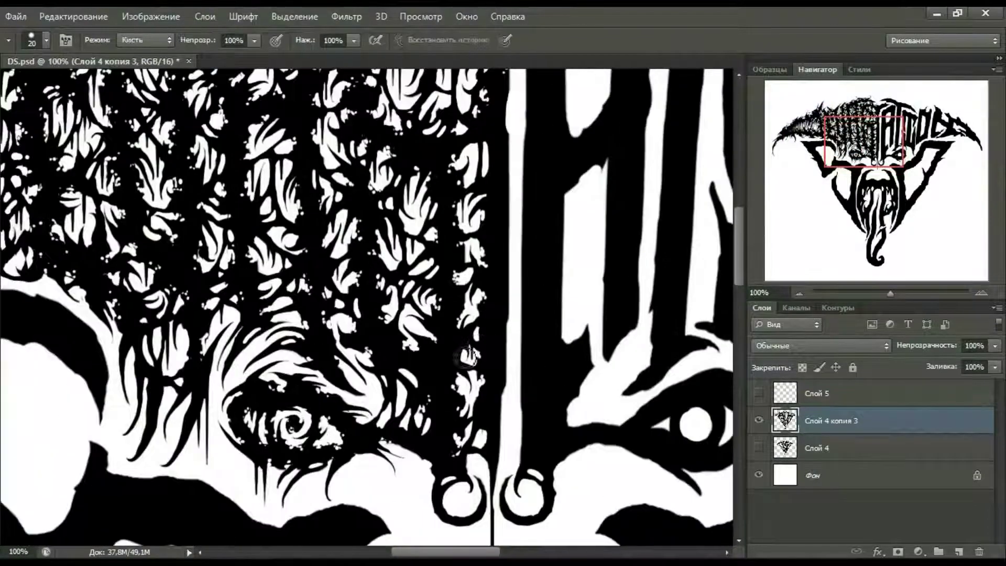
{"action": "key", "text": "e"}
{"action": "scroll", "coordinate": [436, 226], "scroll_direction": "up", "scroll_amount": 5}
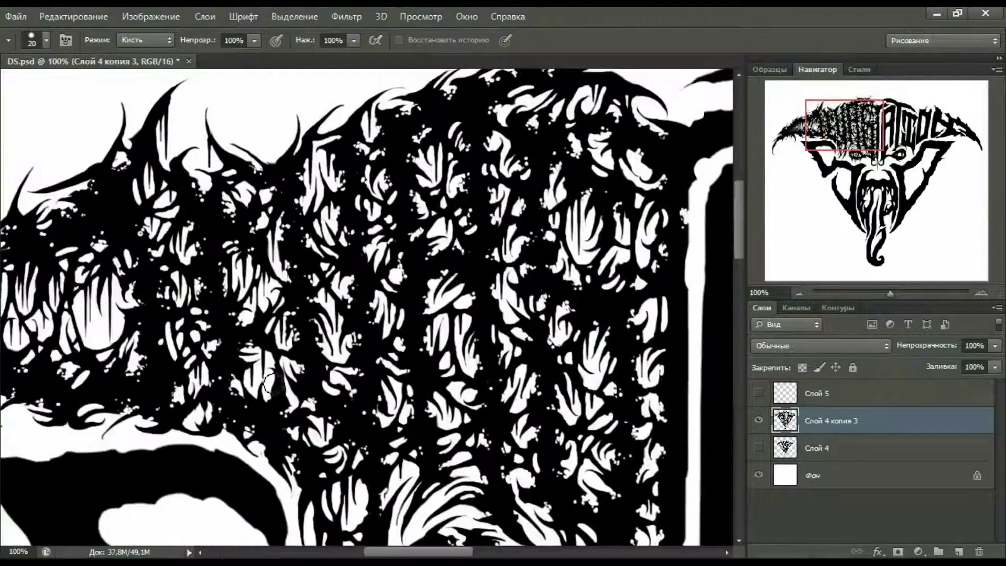
{"action": "key", "text": "b"}
{"action": "key", "text": "ctrl+minus"}
{"action": "key", "text": "ctrl+minus"}
{"action": "key", "text": "ctrl+minus"}
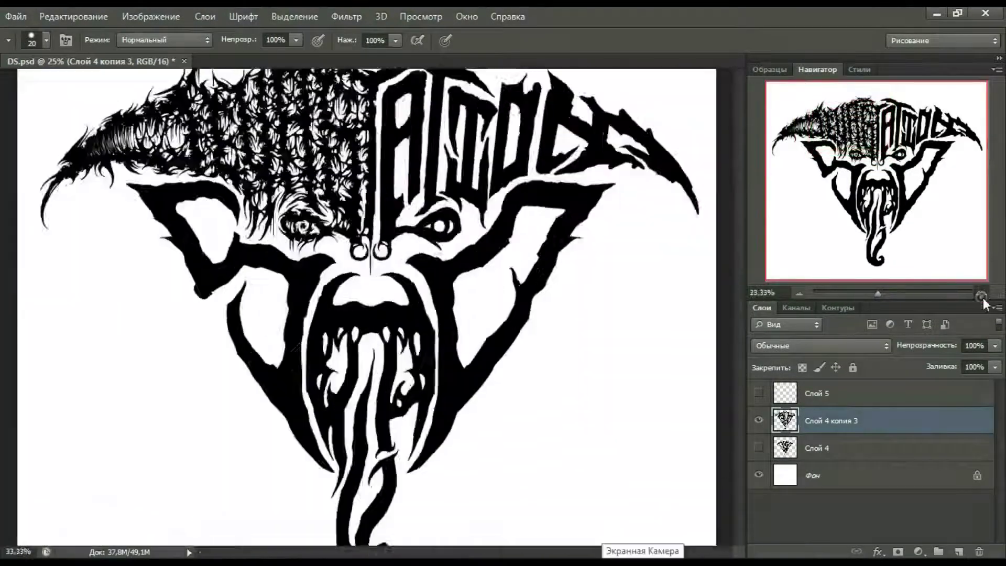
{"action": "key", "text": "ctrl+plus"}
{"action": "key", "text": "ctrl+plus"}
{"action": "key", "text": "ctrl+plus"}
- Outline the left pointed ear in black and paint hatching strokes across it
{"action": "key", "text": "e"}
{"action": "scroll", "coordinate": [497, 387], "scroll_direction": "down", "scroll_amount": 1}
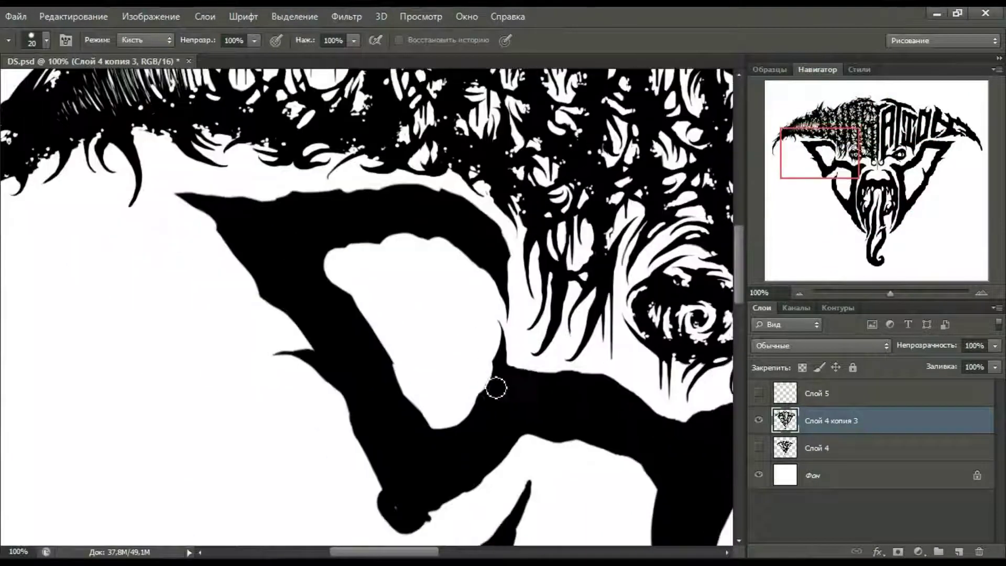
{"action": "mouse_move", "coordinate": [470, 260]}
{"action": "left_mouse_down"}
{"action": "mouse_move", "coordinate": [301, 383]}
{"action": "mouse_move", "coordinate": [307, 319]}
{"action": "mouse_move", "coordinate": [351, 288]}
{"action": "left_mouse_up"}
{"action": "key", "text": "b"}
{"action": "mouse_move", "coordinate": [399, 504]}
{"action": "left_mouse_down"}
{"action": "mouse_move", "coordinate": [376, 375]}
{"action": "mouse_move", "coordinate": [391, 388]}
{"action": "mouse_move", "coordinate": [428, 285]}
{"action": "mouse_move", "coordinate": [348, 360]}
{"action": "left_mouse_up"}
- Scratch white lines into the ear's black hatching with the eraser
{"action": "key", "text": "e"}
{"action": "scroll", "coordinate": [348, 360], "scroll_direction": "up", "scroll_amount": 2}
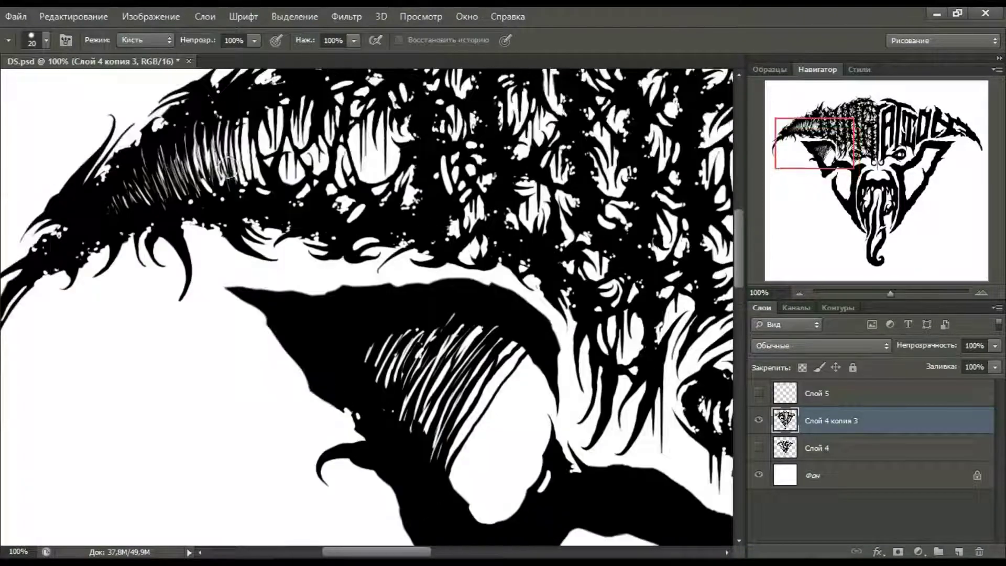
{"action": "mouse_move", "coordinate": [430, 398]}
{"action": "left_mouse_down"}
{"action": "mouse_move", "coordinate": [391, 349]}
{"action": "mouse_move", "coordinate": [482, 307]}
{"action": "mouse_move", "coordinate": [460, 315]}
{"action": "mouse_move", "coordinate": [480, 364]}
{"action": "mouse_move", "coordinate": [505, 387]}
{"action": "left_mouse_up"}
{"action": "key", "text": "b"}
- Paint a curled black hook at the ear's left tip
{"action": "key", "text": "e"}
{"action": "scroll", "coordinate": [481, 363], "scroll_direction": "down", "scroll_amount": 1}
{"action": "key", "text": "b"}
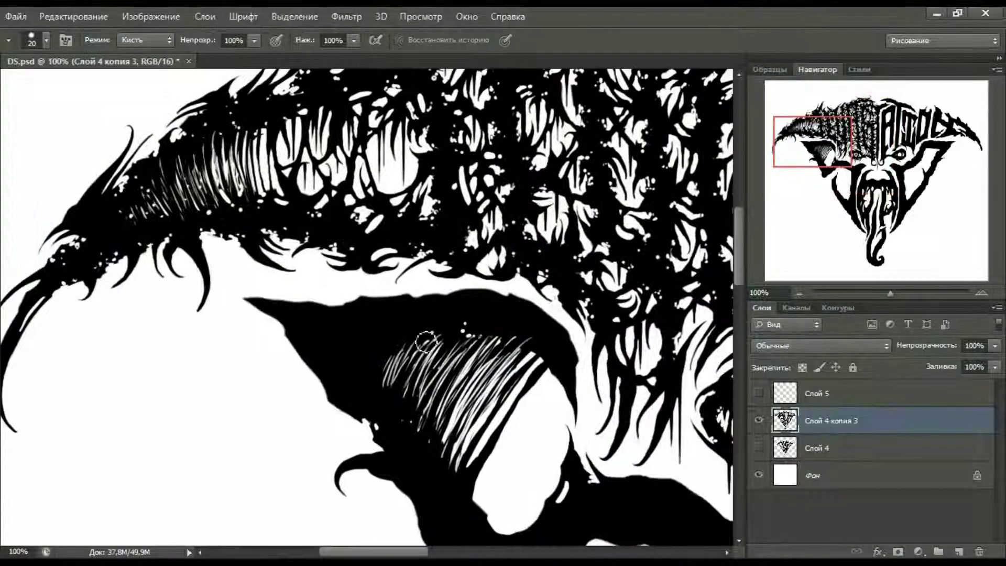
{"action": "left_click_drag", "start_coordinate": [227, 324], "coordinate": [242, 305]}
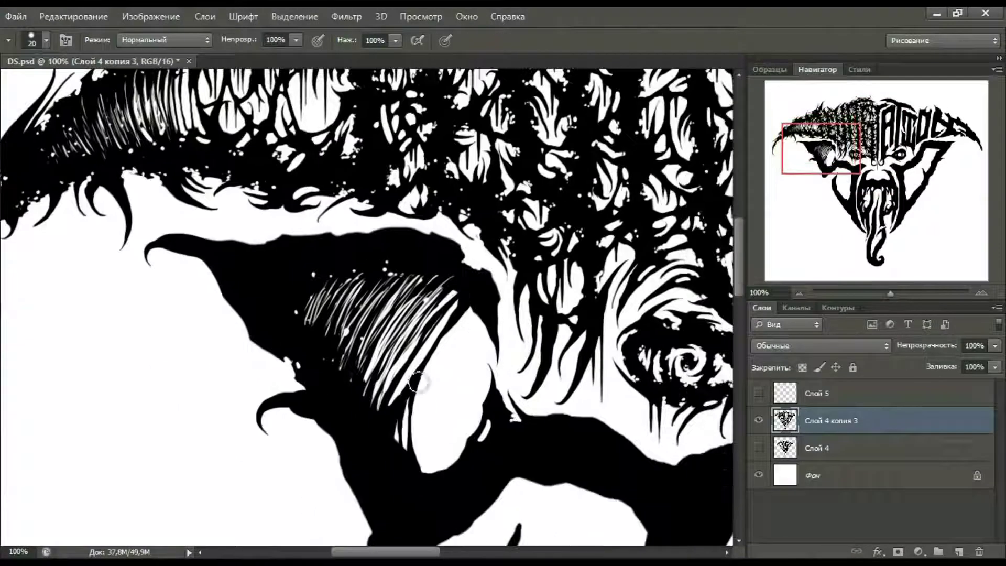
- Check the whole logo, then retouch the left tip of the ear in black
{"action": "key", "text": "ctrl+0"}
{"action": "key", "text": "ctrl+1"}
{"action": "key", "text": "ctrl+0"}
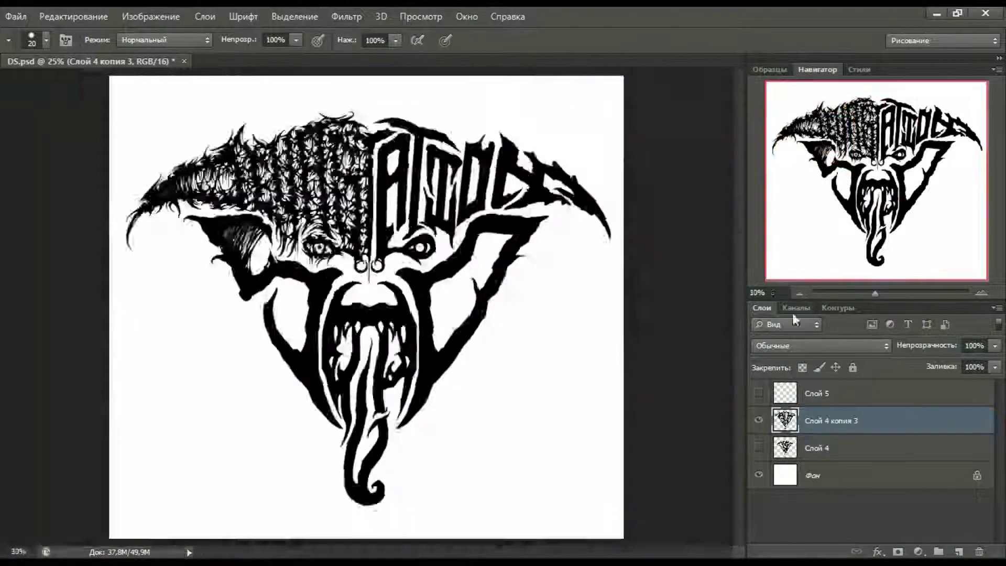
{"action": "key", "text": "ctrl+1"}
{"action": "key", "text": "e"}
{"action": "key", "text": "b"}
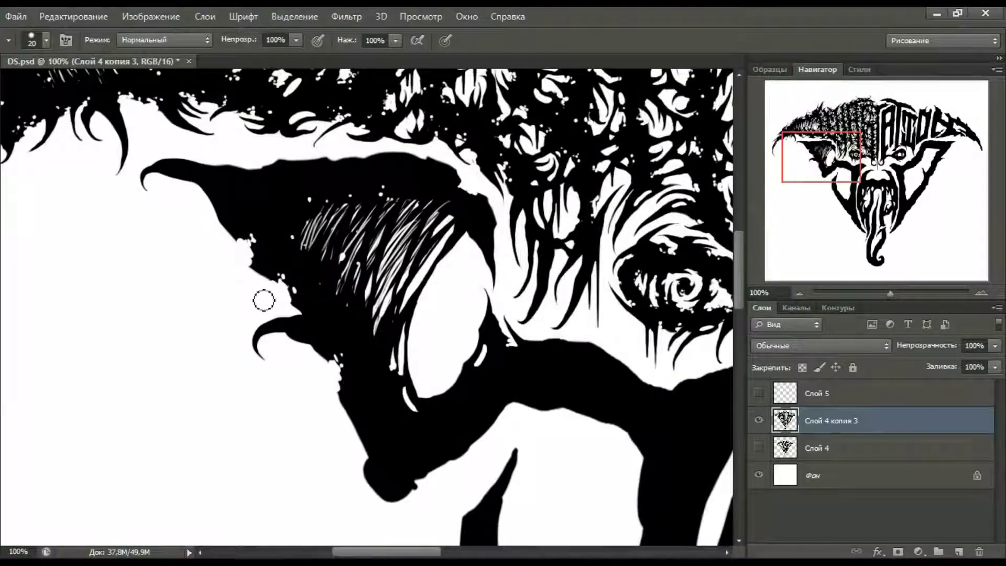
{"action": "left_click_drag", "start_coordinate": [241, 251], "coordinate": [252, 278]}
{"action": "key", "text": "e"}
{"action": "key", "text": "b"}
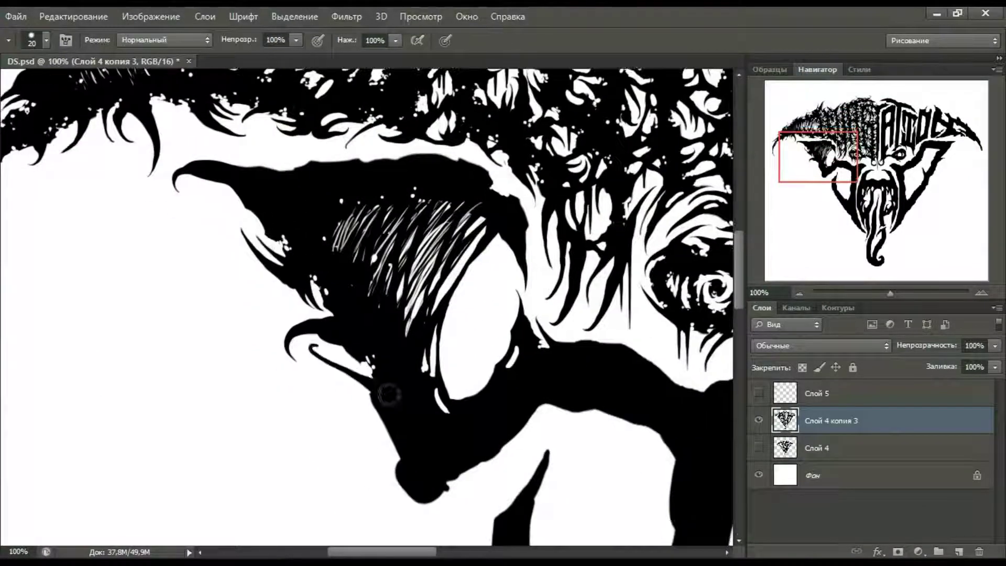
{"action": "left_click_drag", "start_coordinate": [603, 223], "coordinate": [663, 341]}
- Show and select the Слой 5 splatter layer, adding a short black stroke near the left horn
{"action": "key", "text": "alt+bracketright"}
{"action": "key", "text": "ctrl+comma"}
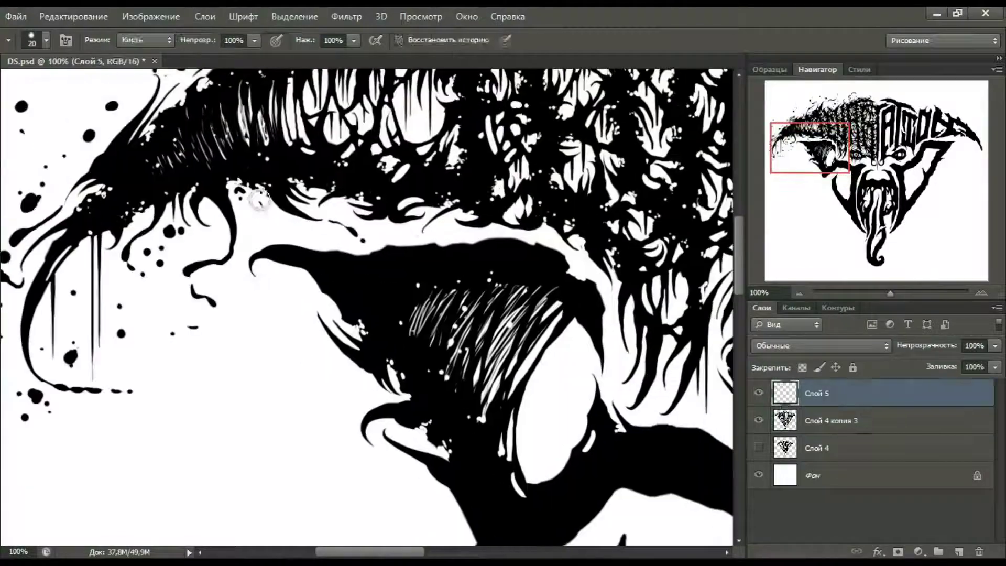
{"action": "key", "text": "alt+bracketleft"}
{"action": "key", "text": "alt+bracketright"}
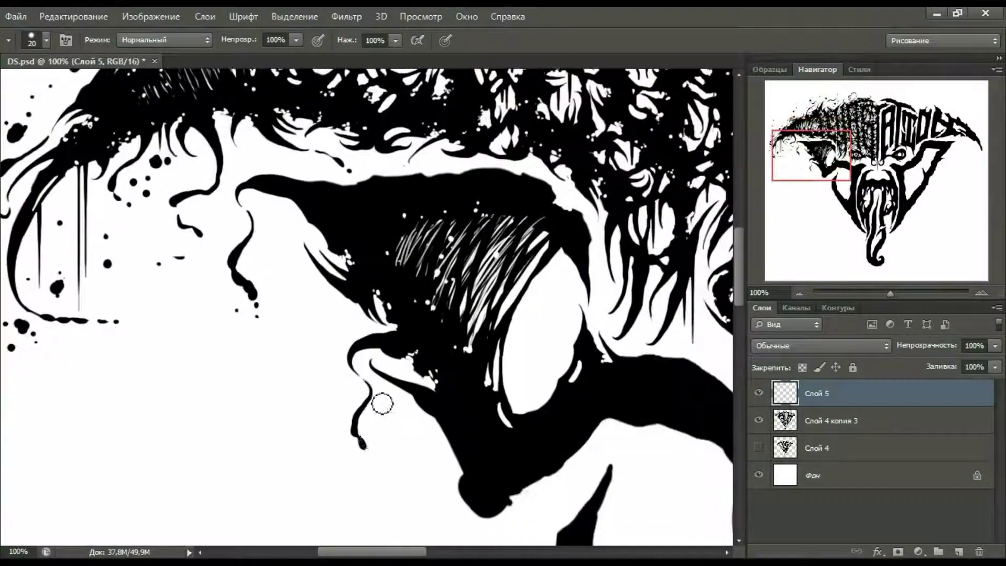
{"action": "left_click_drag", "start_coordinate": [283, 219], "coordinate": [313, 239]}
- Zoom out to see more of the logo and test erasing on the splatter layer
{"action": "scroll", "coordinate": [314, 239], "scroll_direction": "left", "scroll_amount": 3}
{"action": "key", "text": "ctrl+minus"}
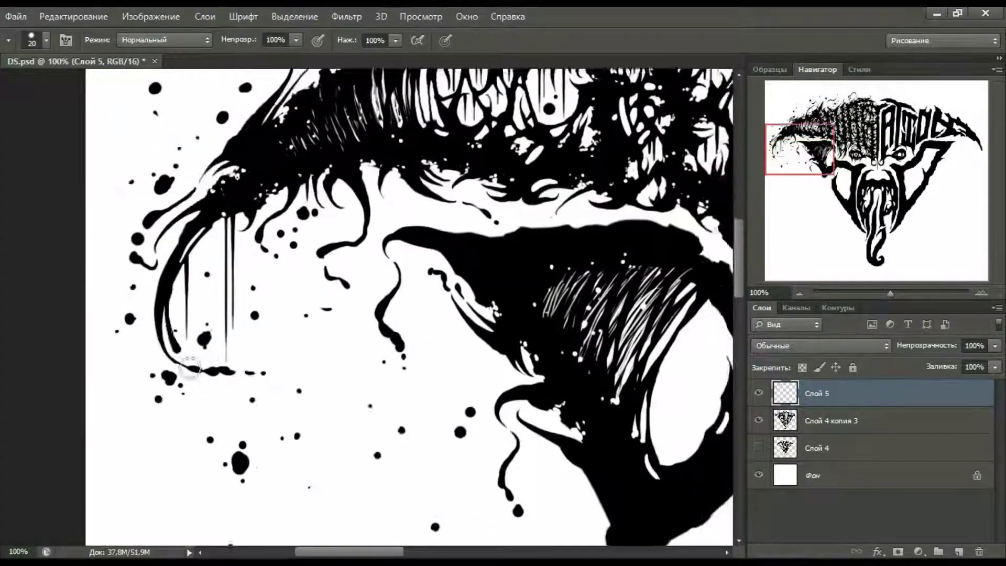
{"action": "key", "text": "ctrl+minus"}
{"action": "key", "text": "ctrl+minus"}
{"action": "key", "text": "ctrl+minus"}
{"action": "key", "text": "e"}
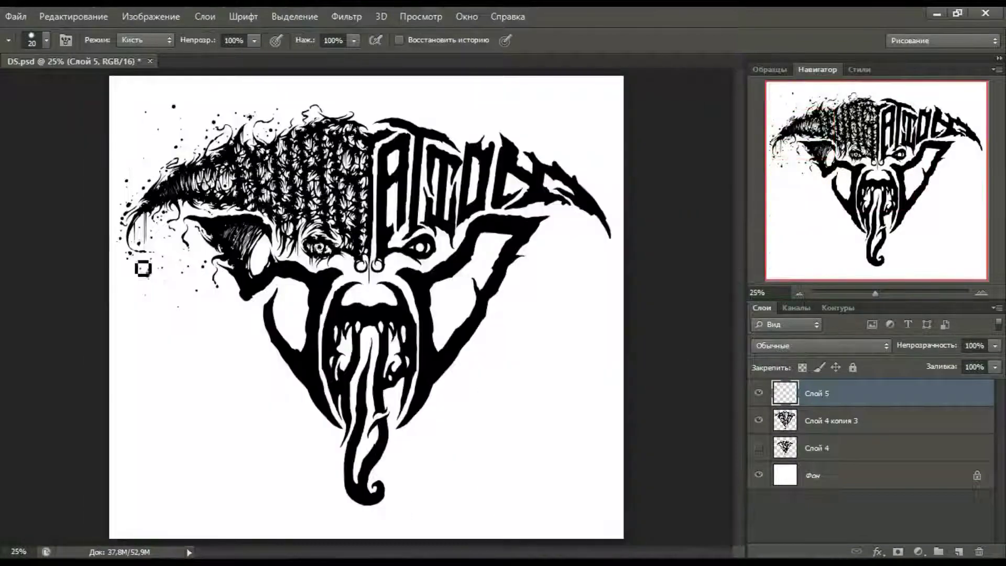
{"action": "left_click_drag", "start_coordinate": [884, 295], "coordinate": [891, 294]}
- Return to the main artwork layer, hide Слой 5, and fill the white gap above the horn
{"action": "key", "text": "Return"}
{"action": "key", "text": "alt+bracketleft"}
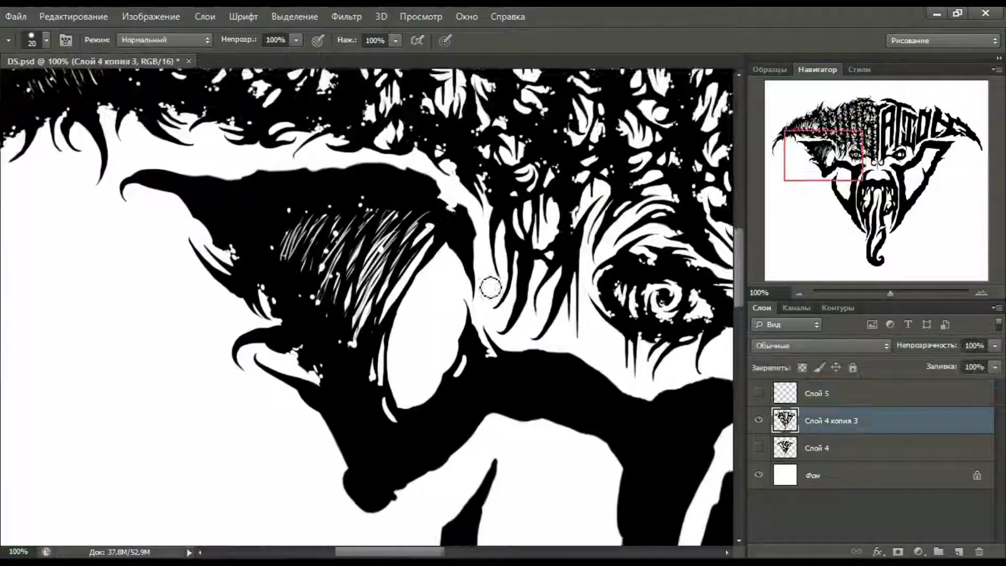
{"action": "scroll", "coordinate": [472, 315], "scroll_direction": "down", "scroll_amount": 1}
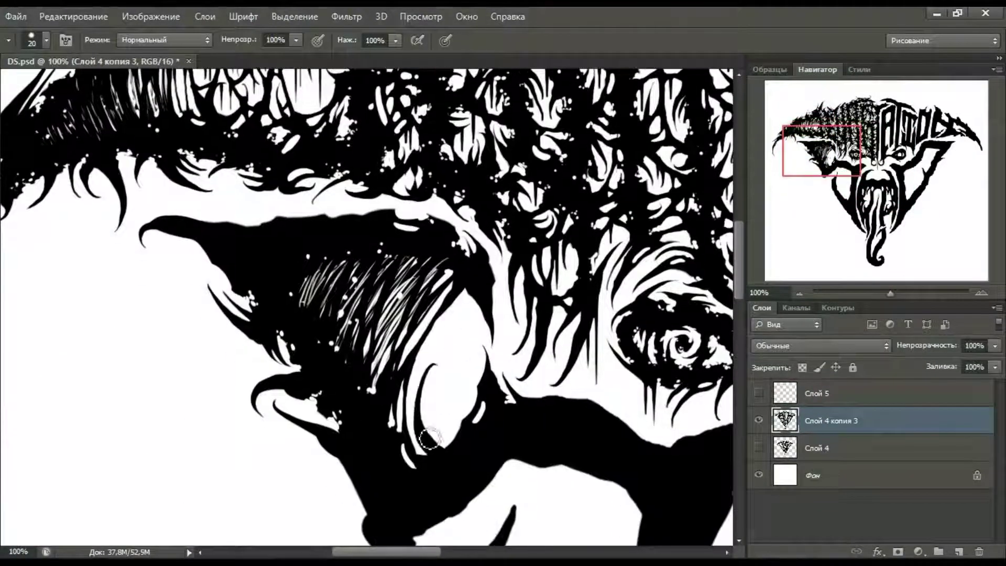
{"action": "key", "text": "b"}
{"action": "scroll", "coordinate": [414, 198], "scroll_direction": "left", "scroll_amount": 2}
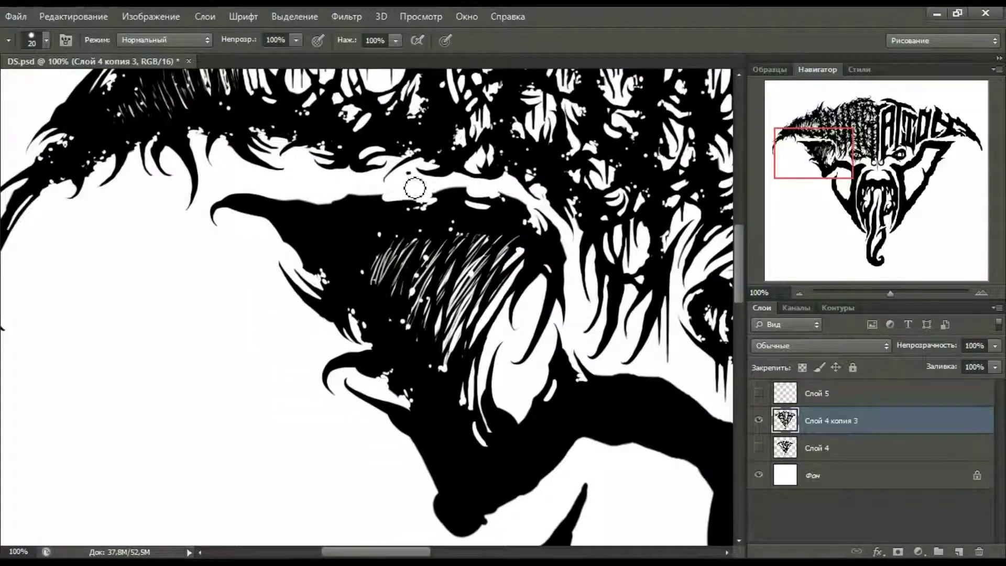
{"action": "left_click_drag", "start_coordinate": [414, 188], "coordinate": [298, 199]}
- Trim the horn tip and fill black around the horn and hair strands
{"action": "key", "text": "e"}
{"action": "mouse_move", "coordinate": [272, 234]}
{"action": "left_mouse_down"}
{"action": "mouse_move", "coordinate": [245, 217]}
{"action": "mouse_move", "coordinate": [283, 247]}
{"action": "left_mouse_up"}
{"action": "key", "text": "b"}
{"action": "key", "text": "e"}
{"action": "key", "text": "b"}
{"action": "left_click_drag", "start_coordinate": [524, 278], "coordinate": [530, 356]}
{"action": "mouse_move", "coordinate": [559, 370]}
{"action": "left_mouse_down"}
{"action": "mouse_move", "coordinate": [522, 351]}
{"action": "mouse_move", "coordinate": [510, 375]}
{"action": "left_mouse_up"}
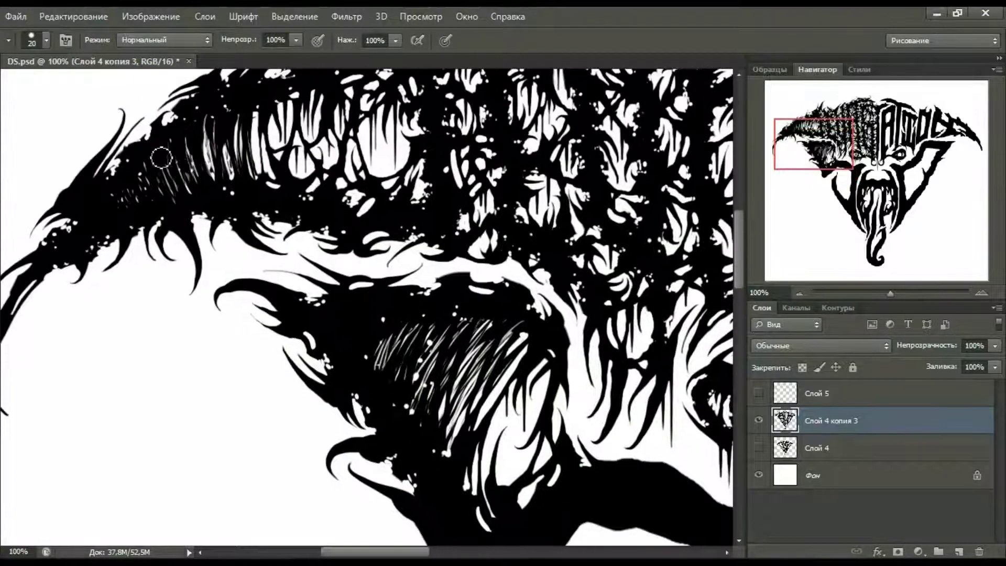
- Erase parts of the hook shape in the lower hair
{"action": "scroll", "coordinate": [414, 304], "scroll_direction": "down", "scroll_amount": 1}
{"action": "scroll", "coordinate": [394, 306], "scroll_direction": "up", "scroll_amount": 1}
{"action": "key", "text": "e"}
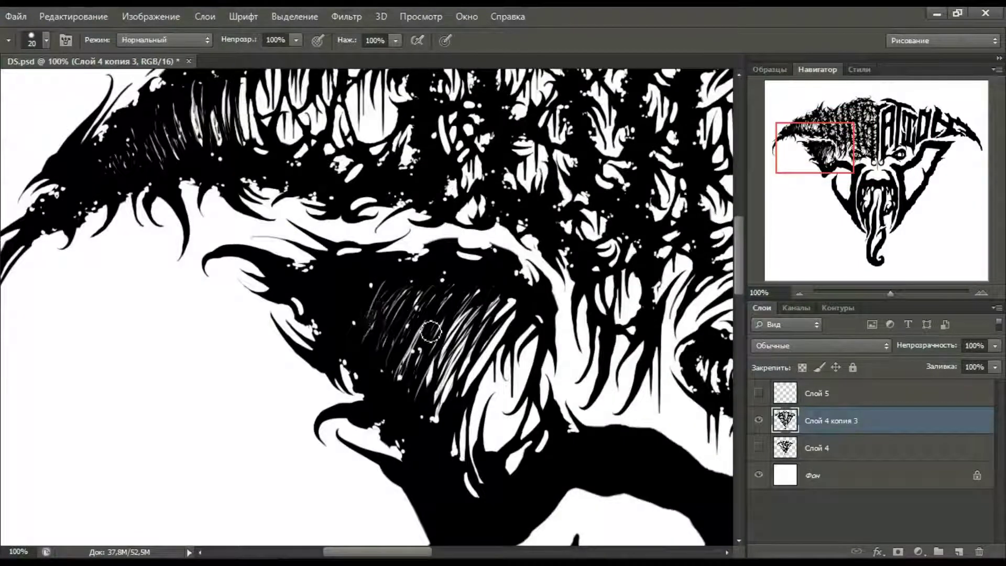
{"action": "scroll", "coordinate": [326, 310], "scroll_direction": "down", "scroll_amount": 1}
{"action": "scroll", "coordinate": [431, 318], "scroll_direction": "up", "scroll_amount": 1}
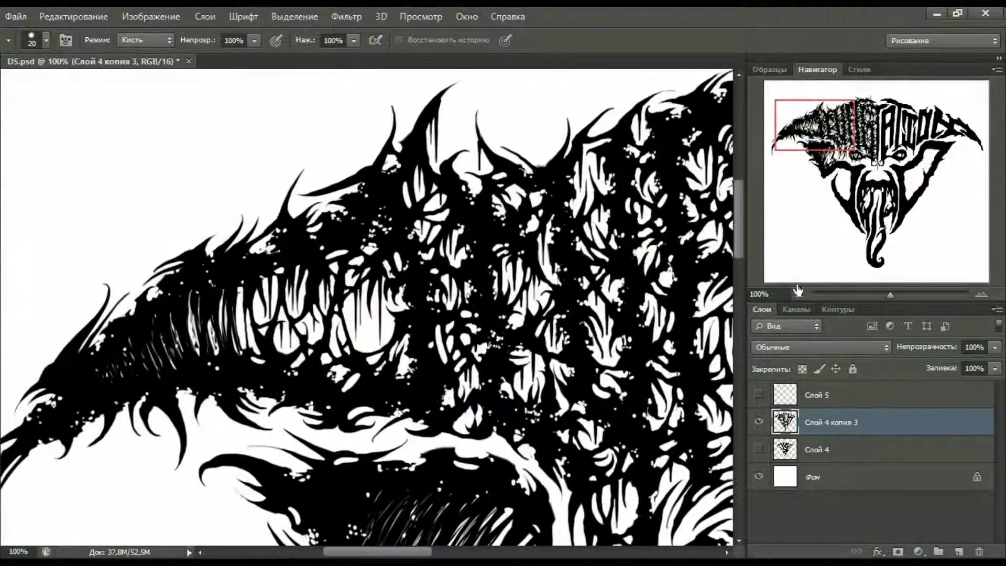
{"action": "scroll", "coordinate": [431, 318], "scroll_direction": "up", "scroll_amount": 1}
{"action": "scroll", "coordinate": [374, 331], "scroll_direction": "down", "scroll_amount": 1}
{"action": "key", "text": "b"}
{"action": "key", "text": "e"}
{"action": "scroll", "coordinate": [374, 331], "scroll_direction": "down", "scroll_amount": 1}
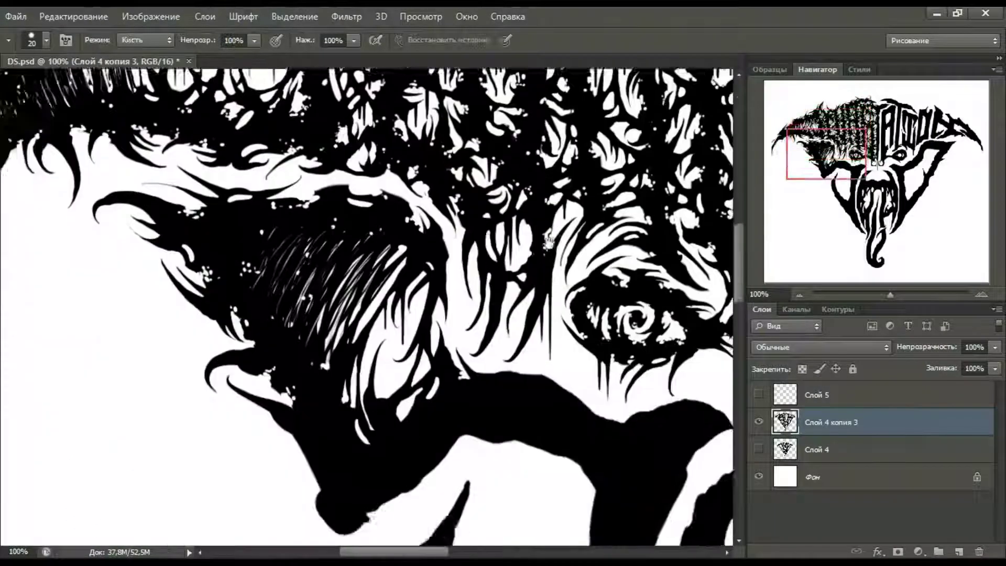
{"action": "scroll", "coordinate": [298, 330], "scroll_direction": "up", "scroll_amount": 1}
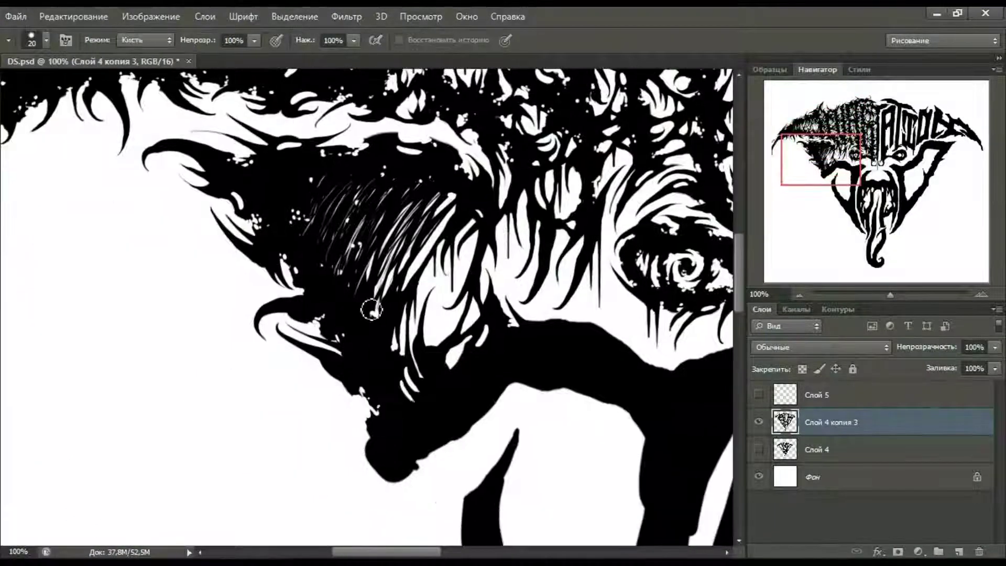
{"action": "mouse_move", "coordinate": [364, 386]}
{"action": "left_mouse_down"}
{"action": "mouse_move", "coordinate": [355, 404]}
{"action": "mouse_move", "coordinate": [373, 398]}
{"action": "left_mouse_up"}
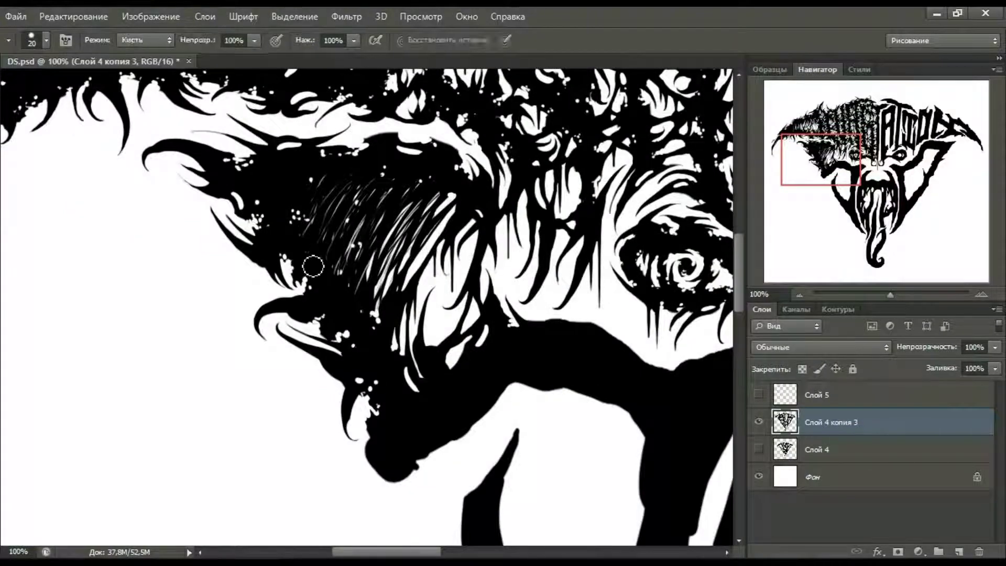
- Paint a thin black drip below the hair, then undo it
{"action": "key", "text": "b"}
{"action": "scroll", "coordinate": [314, 267], "scroll_direction": "up", "scroll_amount": 1}
{"action": "scroll", "coordinate": [372, 367], "scroll_direction": "down", "scroll_amount": 1}
{"action": "left_click_drag", "start_coordinate": [368, 490], "coordinate": [369, 359]}
{"action": "key", "text": "ctrl+alt+z"}
{"action": "key", "text": "ctrl+alt+z"}
{"action": "key", "text": "e"}
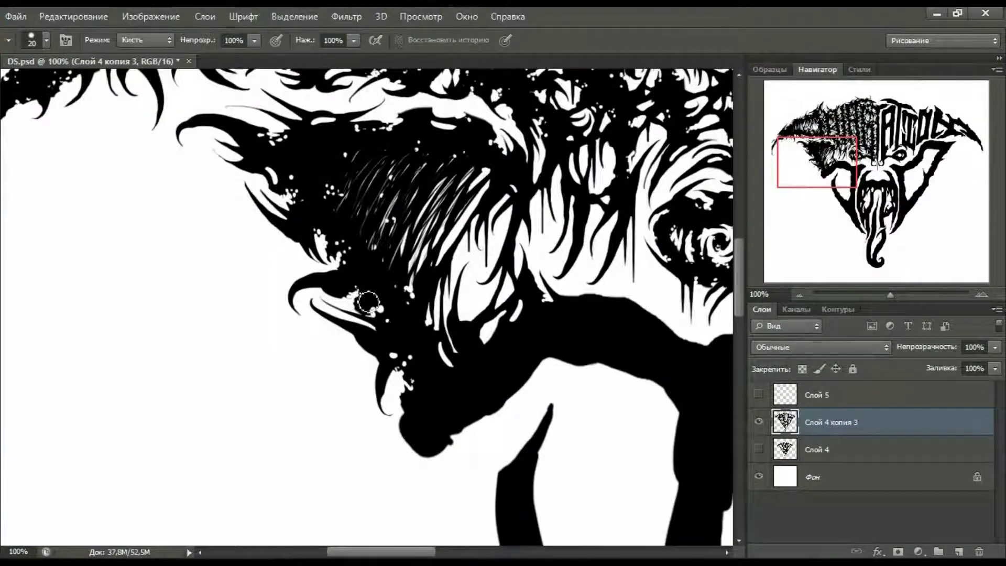
- Erase black strokes below the horn to widen the white gap under the hair
{"action": "scroll", "coordinate": [456, 407], "scroll_direction": "down", "scroll_amount": 1}
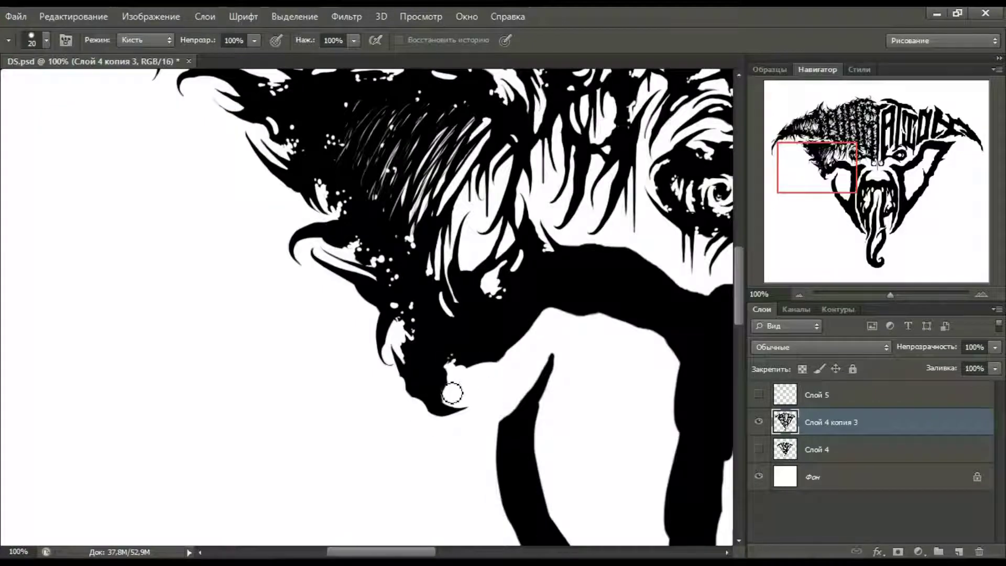
{"action": "mouse_move", "coordinate": [512, 386]}
{"action": "left_mouse_down"}
{"action": "mouse_move", "coordinate": [551, 299]}
{"action": "mouse_move", "coordinate": [440, 298]}
{"action": "left_mouse_up"}
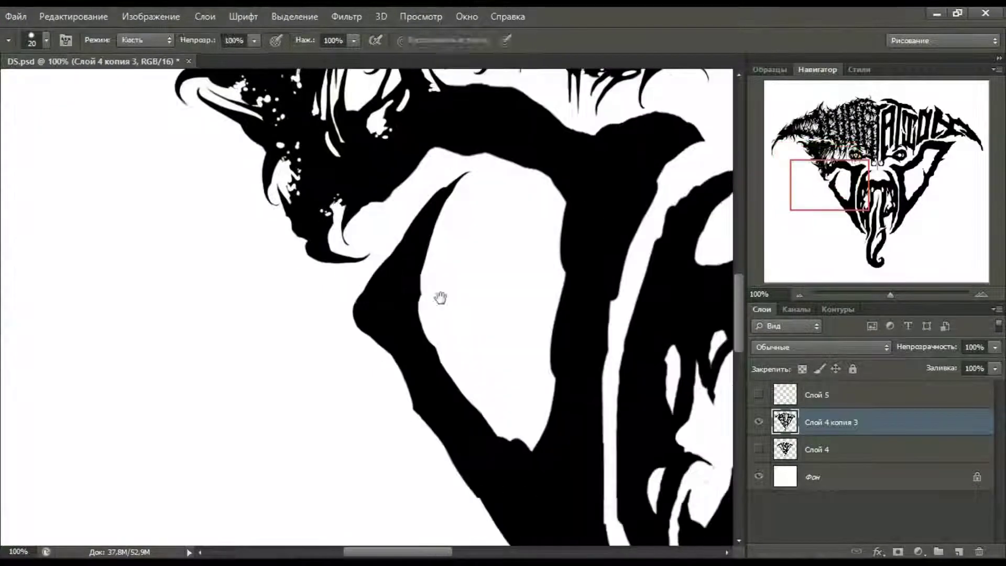
{"action": "key", "text": "b"}
{"action": "scroll", "coordinate": [443, 332], "scroll_direction": "up", "scroll_amount": 2}
{"action": "scroll", "coordinate": [382, 193], "scroll_direction": "up", "scroll_amount": 2}
{"action": "scroll", "coordinate": [383, 194], "scroll_direction": "left", "scroll_amount": 2}
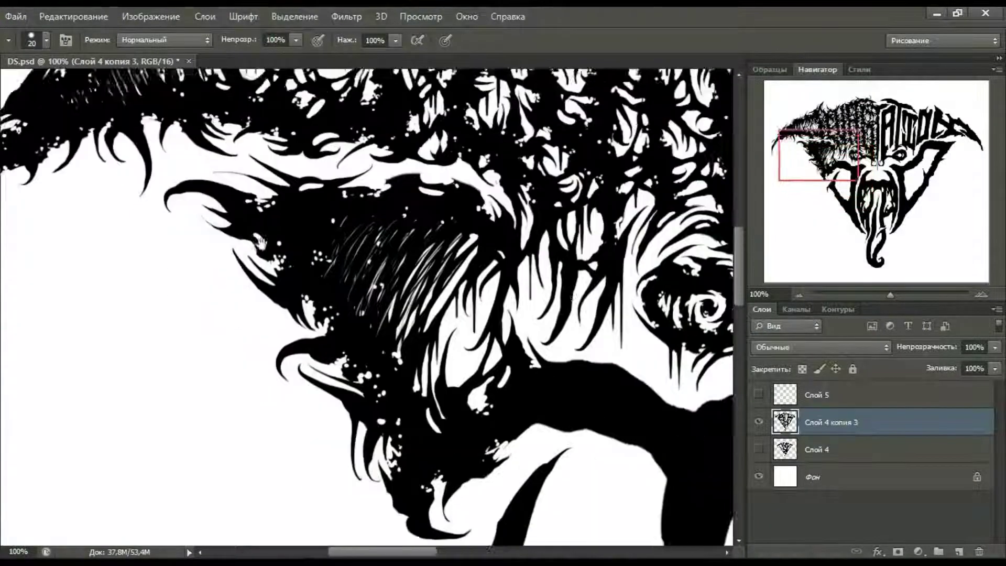
{"action": "scroll", "coordinate": [463, 404], "scroll_direction": "down", "scroll_amount": 2}
{"action": "scroll", "coordinate": [463, 403], "scroll_direction": "right", "scroll_amount": 1}
{"action": "key", "text": "e"}
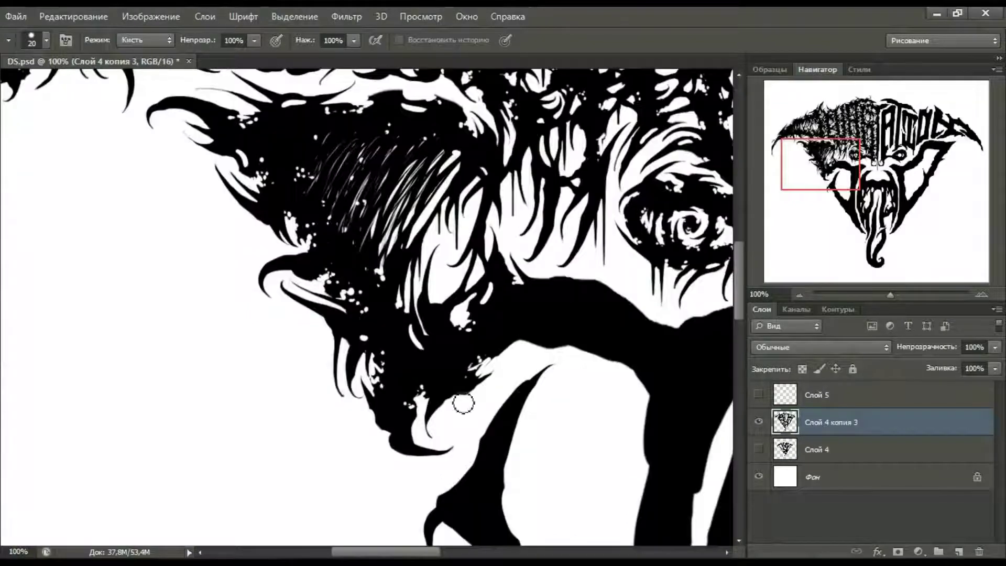
{"action": "mouse_move", "coordinate": [464, 404]}
{"action": "left_mouse_down"}
{"action": "mouse_move", "coordinate": [483, 371]}
{"action": "mouse_move", "coordinate": [545, 353]}
{"action": "left_mouse_up"}
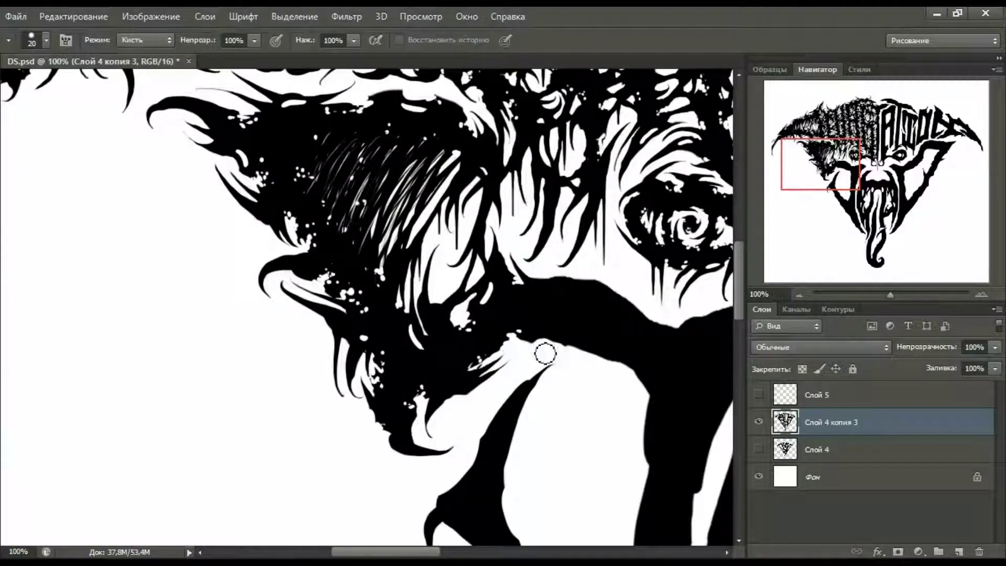
- Inspect the lower hair area, alternating between eraser and black brush
{"action": "key", "text": "b"}
{"action": "scroll", "coordinate": [545, 354], "scroll_direction": "right", "scroll_amount": 1}
{"action": "scroll", "coordinate": [356, 377], "scroll_direction": "up", "scroll_amount": 2}
{"action": "scroll", "coordinate": [357, 377], "scroll_direction": "right", "scroll_amount": 1}
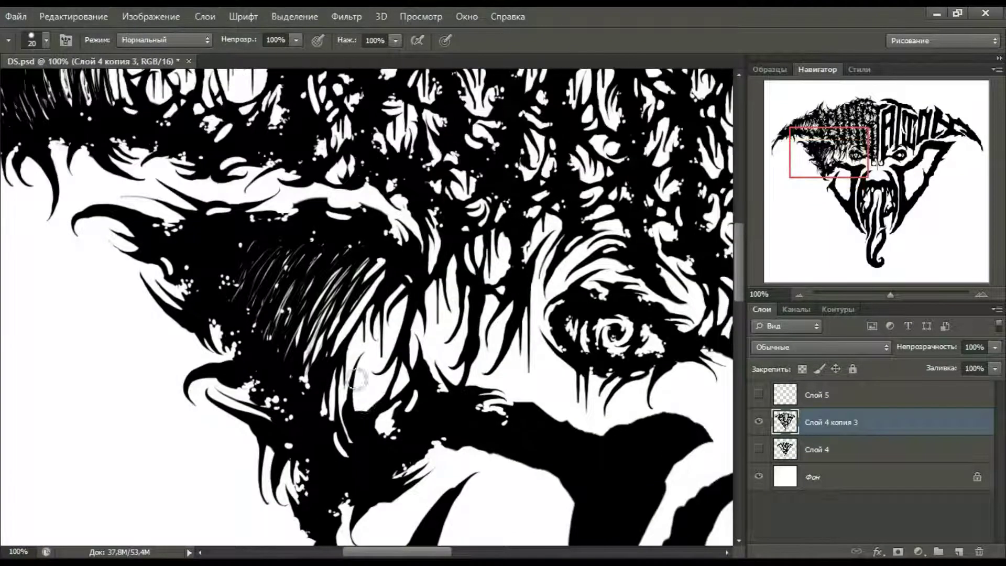
{"action": "scroll", "coordinate": [398, 385], "scroll_direction": "down", "scroll_amount": 1}
{"action": "key", "text": "e"}
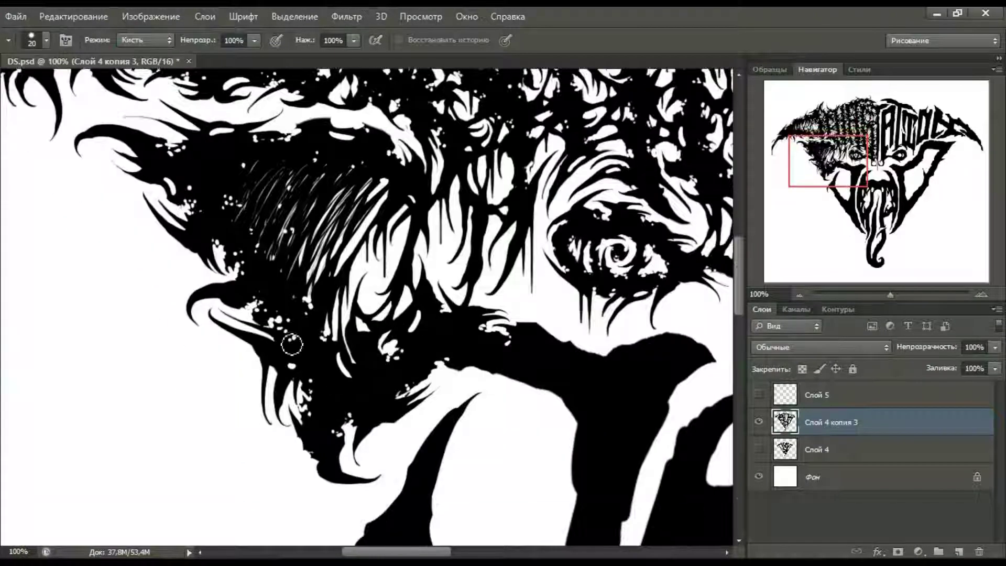
{"action": "scroll", "coordinate": [424, 208], "scroll_direction": "up", "scroll_amount": 1}
{"action": "scroll", "coordinate": [425, 208], "scroll_direction": "left", "scroll_amount": 1}
{"action": "key", "text": "b"}
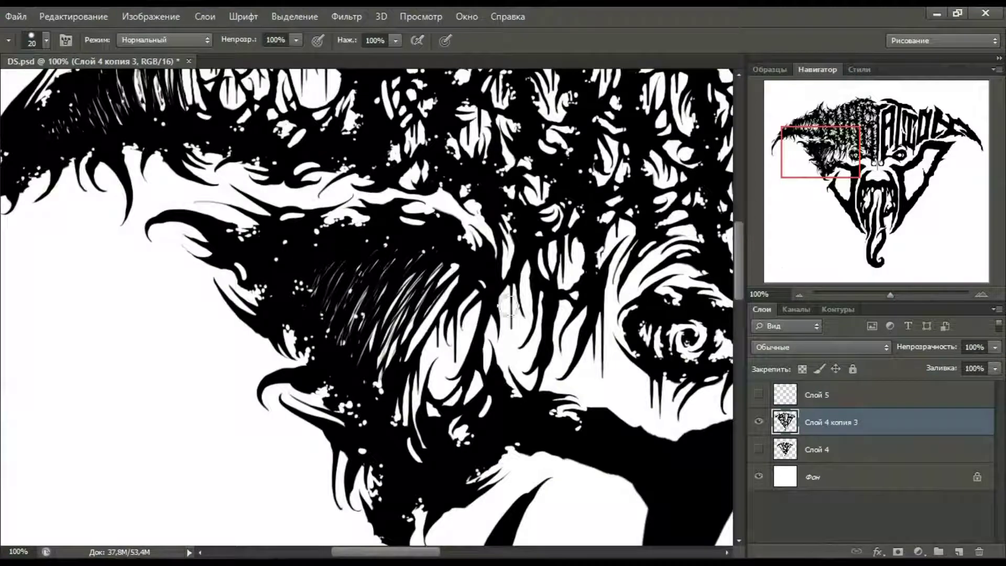
- Make Слой 5 visible and active, then inspect its ink dots and drips around the left side
{"action": "left_click", "coordinate": [759, 394]}
{"action": "left_click", "coordinate": [818, 395]}
{"action": "scroll", "coordinate": [326, 452], "scroll_direction": "down", "scroll_amount": 3}
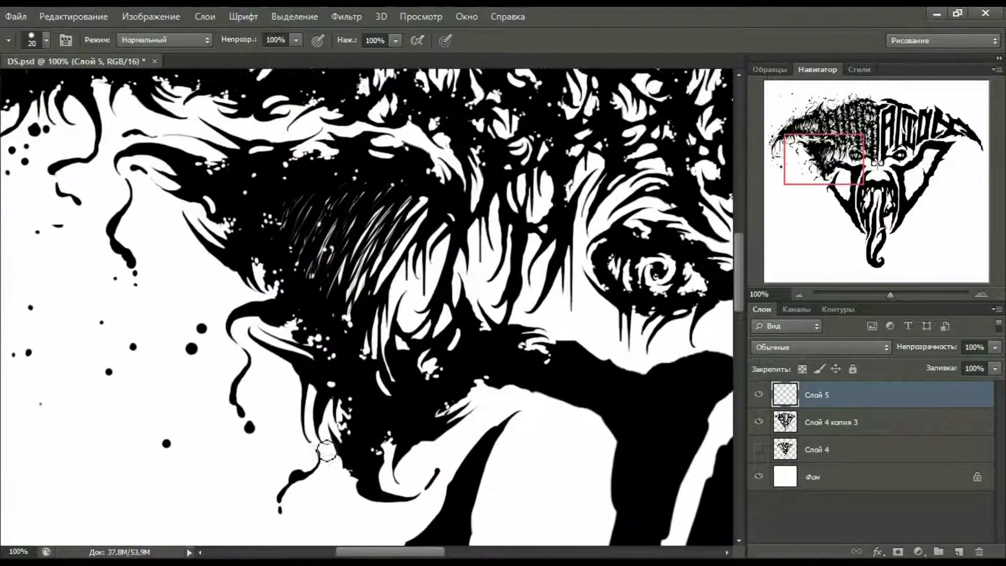
{"action": "scroll", "coordinate": [320, 262], "scroll_direction": "up", "scroll_amount": 3}
{"action": "scroll", "coordinate": [318, 154], "scroll_direction": "left", "scroll_amount": 3}
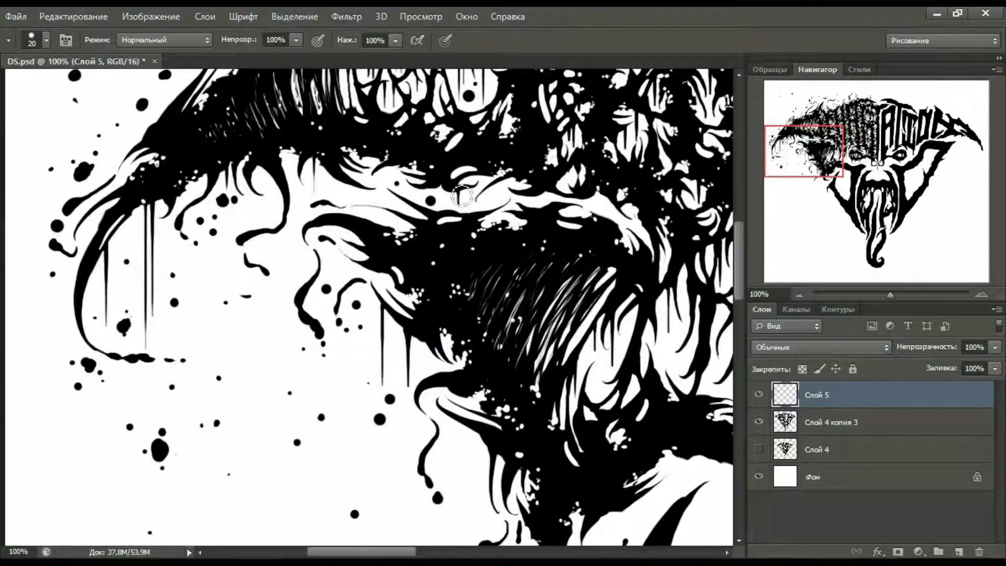
{"action": "scroll", "coordinate": [462, 195], "scroll_direction": "down", "scroll_amount": 3}
{"action": "scroll", "coordinate": [367, 262], "scroll_direction": "right", "scroll_amount": 3}
{"action": "key", "text": "e"}
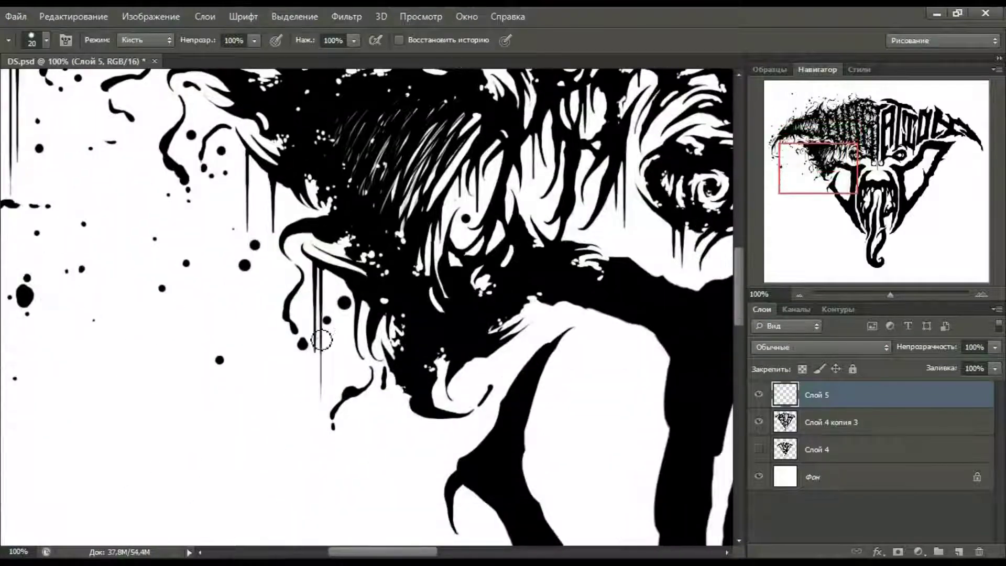
{"action": "key", "text": "b"}
{"action": "scroll", "coordinate": [321, 341], "scroll_direction": "down", "scroll_amount": 3}
{"action": "scroll", "coordinate": [416, 304], "scroll_direction": "left", "scroll_amount": 2}
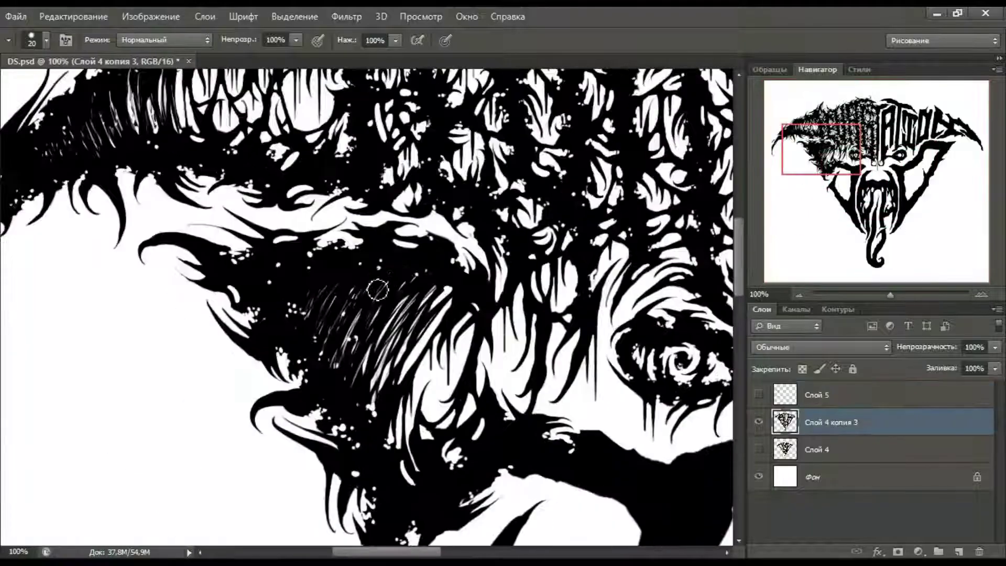
- Survey the lower left cheek, toggling eraser and black brush, and save the document
{"action": "scroll", "coordinate": [378, 290], "scroll_direction": "down", "scroll_amount": 3}
{"action": "scroll", "coordinate": [378, 290], "scroll_direction": "right", "scroll_amount": 3}
{"action": "key", "text": "e"}
{"action": "scroll", "coordinate": [604, 246], "scroll_direction": "down", "scroll_amount": 1}
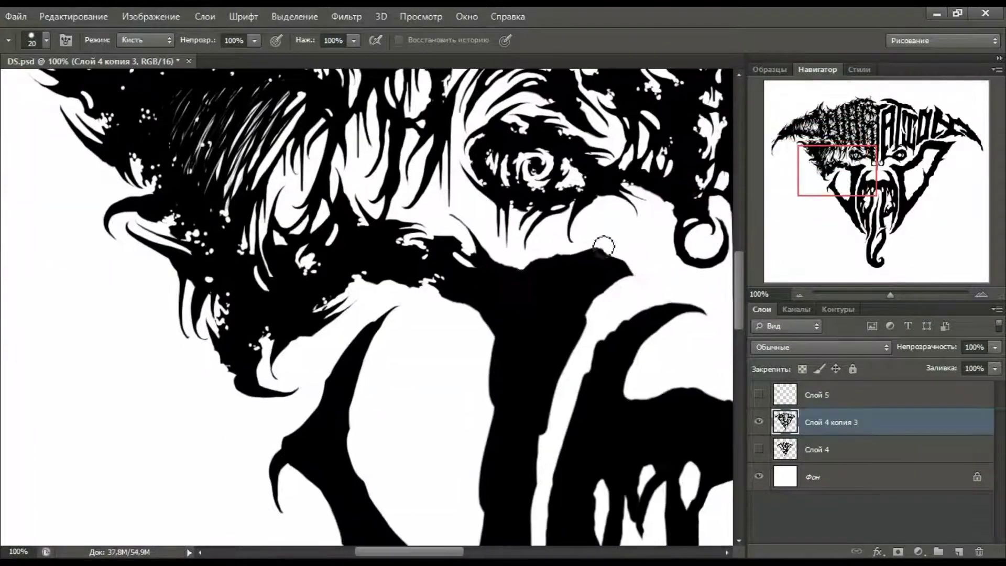
{"action": "scroll", "coordinate": [602, 272], "scroll_direction": "up", "scroll_amount": 3}
{"action": "key", "text": "b"}
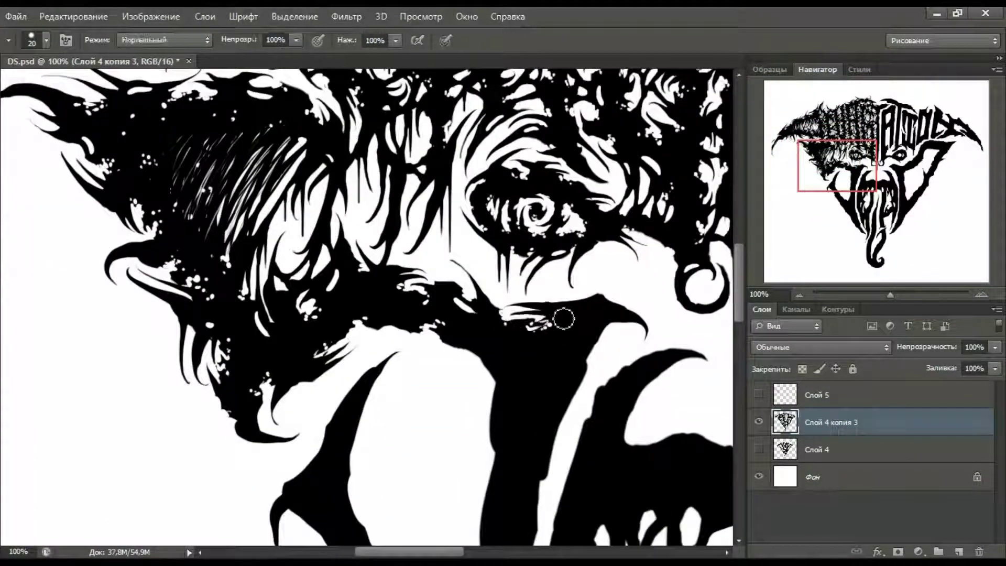
{"action": "key", "text": "e"}
{"action": "scroll", "coordinate": [513, 242], "scroll_direction": "right", "scroll_amount": 3}
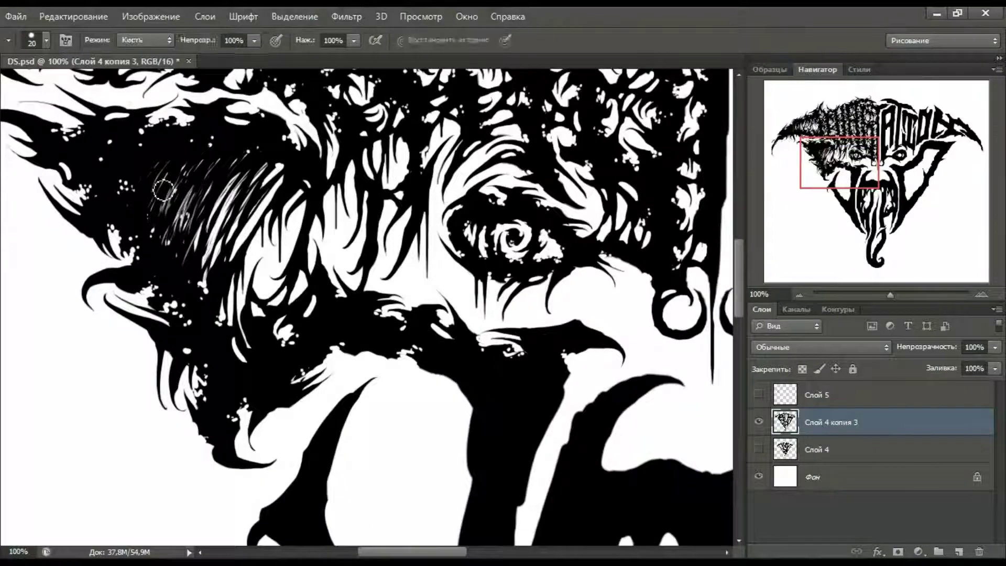
{"action": "key", "text": "b"}
{"action": "key", "text": "ctrl+s"}
- Erase a small stray mark along the cheek edge
{"action": "scroll", "coordinate": [525, 294], "scroll_direction": "down", "scroll_amount": 4}
{"action": "key", "text": "e"}
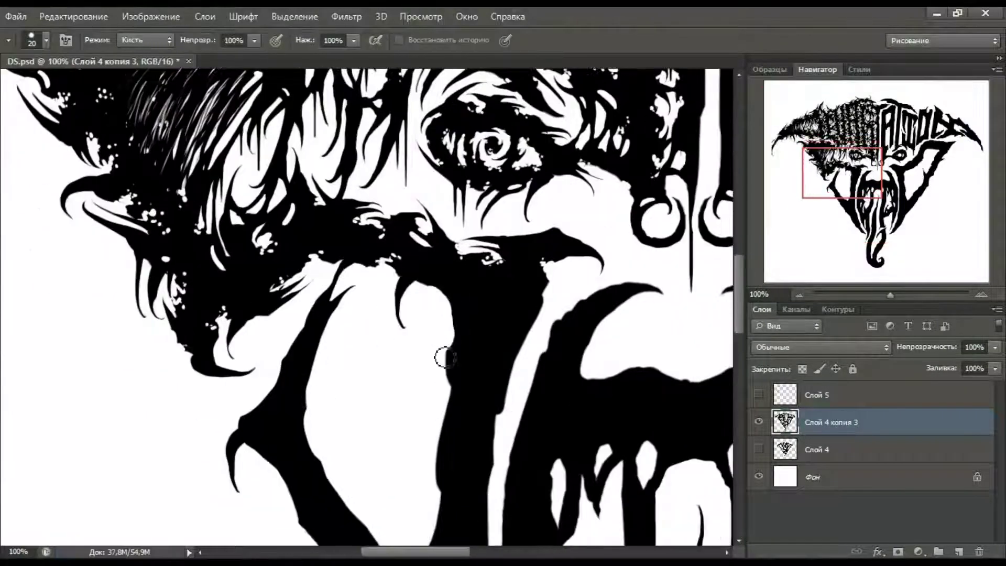
{"action": "left_click_drag", "start_coordinate": [443, 360], "coordinate": [452, 376]}
{"action": "key", "text": "b"}
{"action": "scroll", "coordinate": [549, 249], "scroll_direction": "up", "scroll_amount": 5}
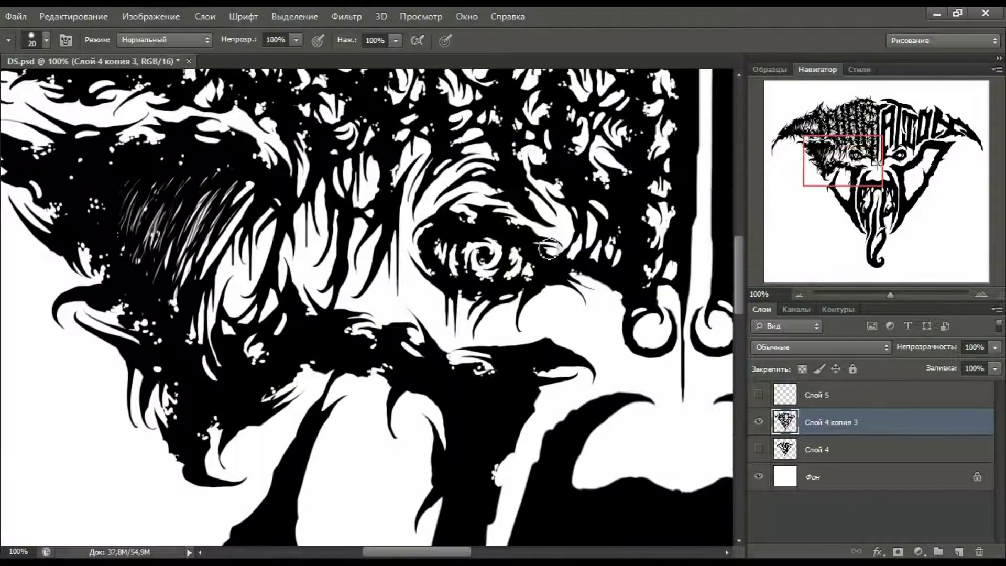
{"action": "scroll", "coordinate": [456, 270], "scroll_direction": "down", "scroll_amount": 5}
{"action": "scroll", "coordinate": [463, 292], "scroll_direction": "left", "scroll_amount": 2}
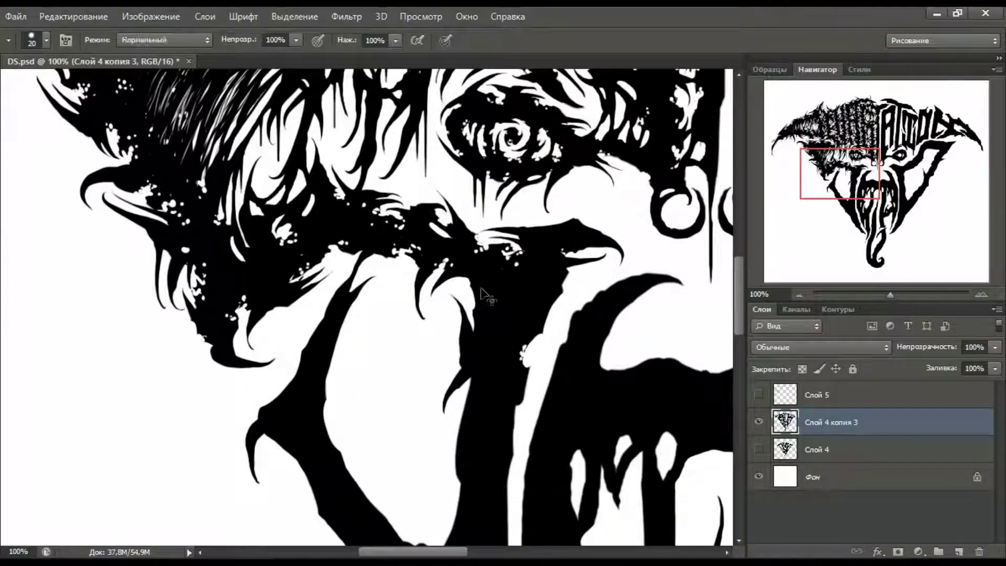
- Touch up the cheek edge below the swirl eye with a black stroke
{"action": "left_click_drag", "start_coordinate": [493, 225], "coordinate": [464, 267]}
{"action": "scroll", "coordinate": [464, 267], "scroll_direction": "down", "scroll_amount": 2}
{"action": "key", "text": "b"}
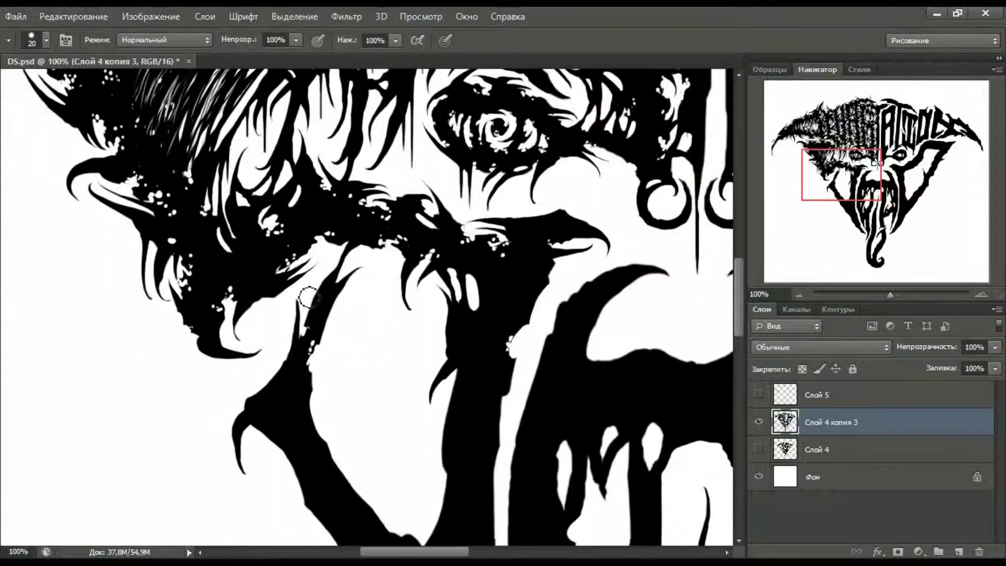
{"action": "scroll", "coordinate": [398, 317], "scroll_direction": "up", "scroll_amount": 3}
{"action": "scroll", "coordinate": [397, 317], "scroll_direction": "left", "scroll_amount": 3}
{"action": "scroll", "coordinate": [566, 288], "scroll_direction": "down", "scroll_amount": 2}
{"action": "scroll", "coordinate": [618, 281], "scroll_direction": "left", "scroll_amount": 6}
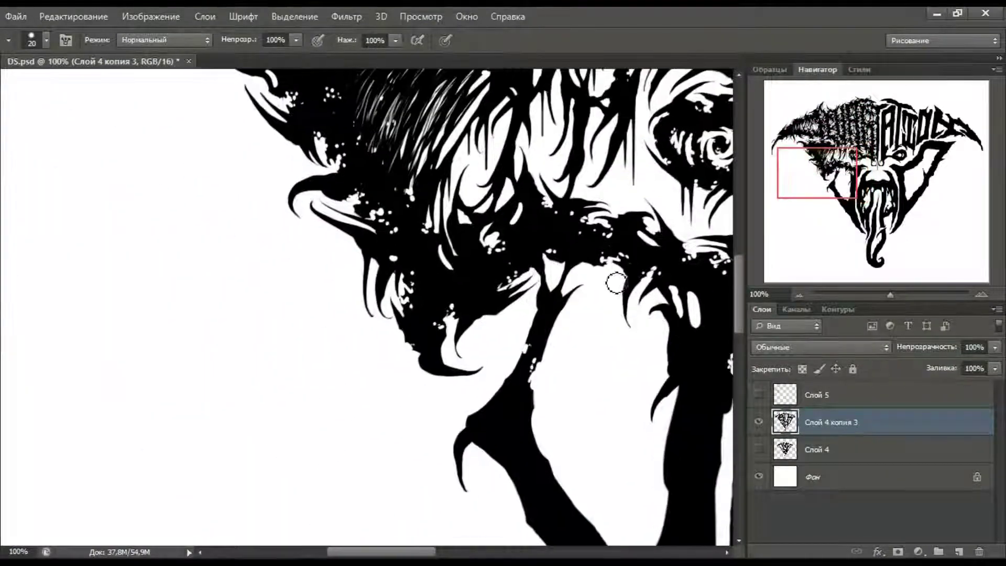
{"action": "key", "text": "e"}
{"action": "key", "text": "b"}
{"action": "left_click_drag", "start_coordinate": [580, 312], "coordinate": [539, 387]}
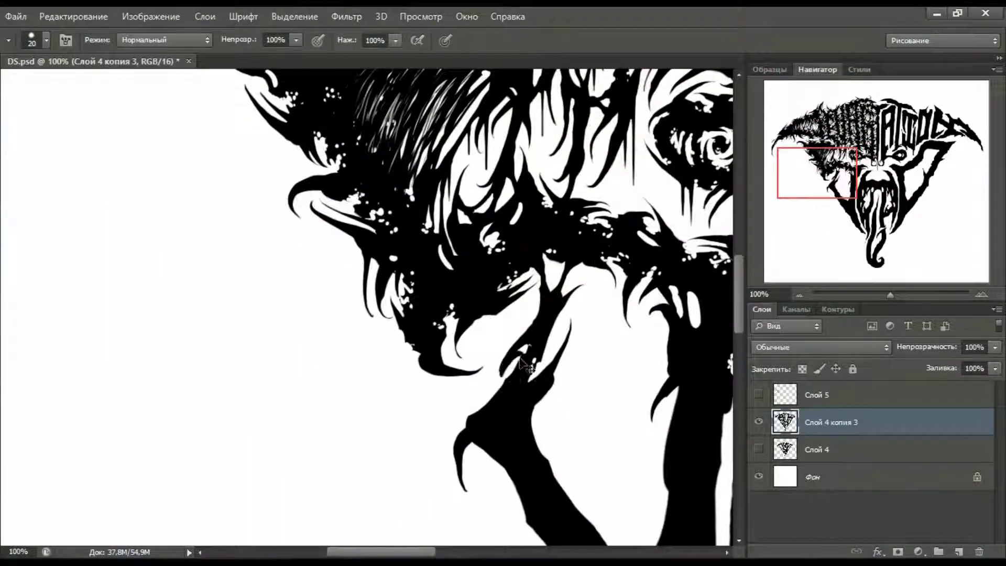
- Pan across the lower cheek and jaw toward the area beside the mouth
{"action": "scroll", "coordinate": [519, 367], "scroll_direction": "down", "scroll_amount": 1}
{"action": "key", "text": "e"}
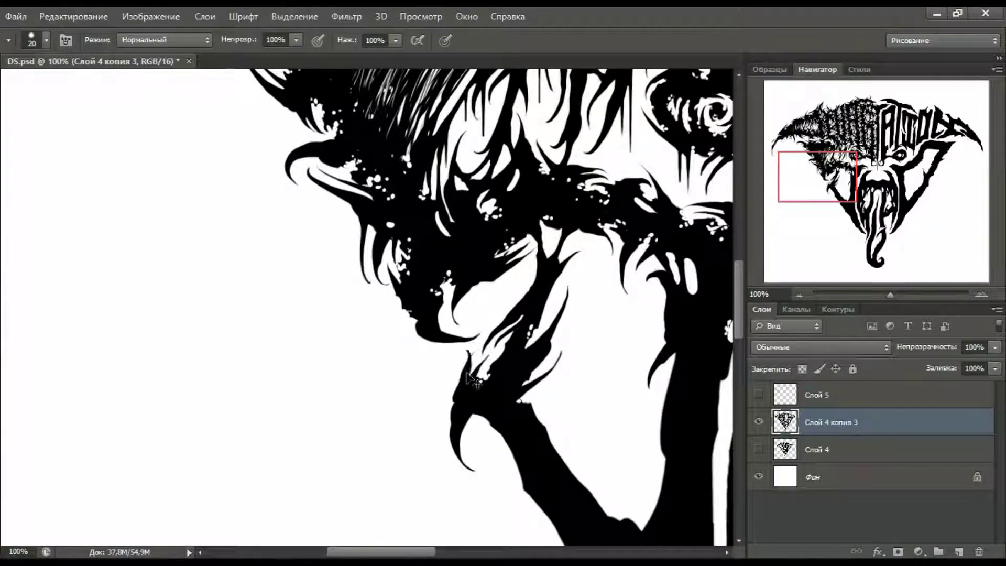
{"action": "left_click_drag", "start_coordinate": [636, 347], "coordinate": [427, 343]}
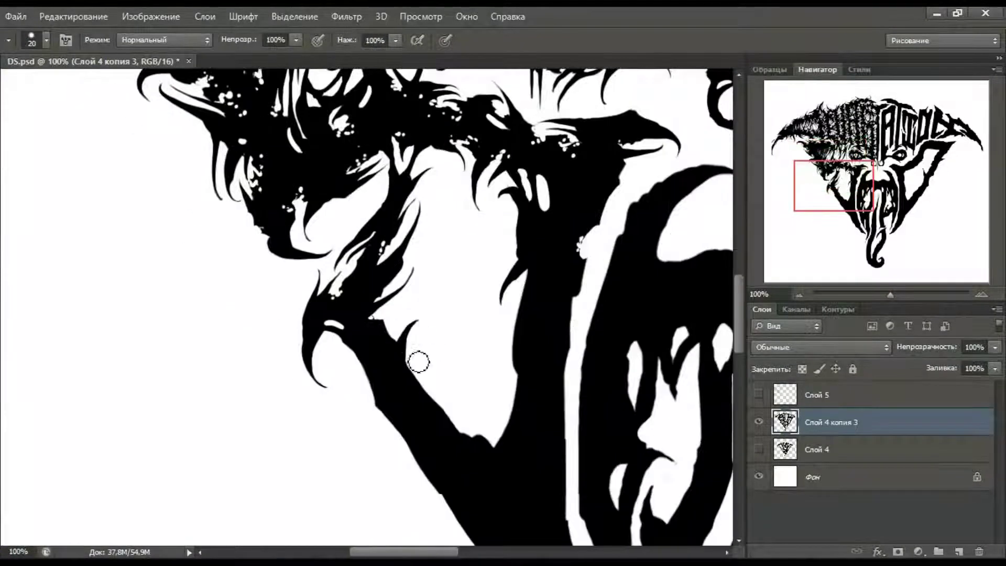
{"action": "key", "text": "b"}
{"action": "mouse_move", "coordinate": [494, 315]}
{"action": "left_mouse_down"}
{"action": "mouse_move", "coordinate": [469, 366]}
{"action": "mouse_move", "coordinate": [451, 288]}
{"action": "left_mouse_up"}
- Paint black over the white drip and specks beside the mouth and tongue
{"action": "key", "text": "e"}
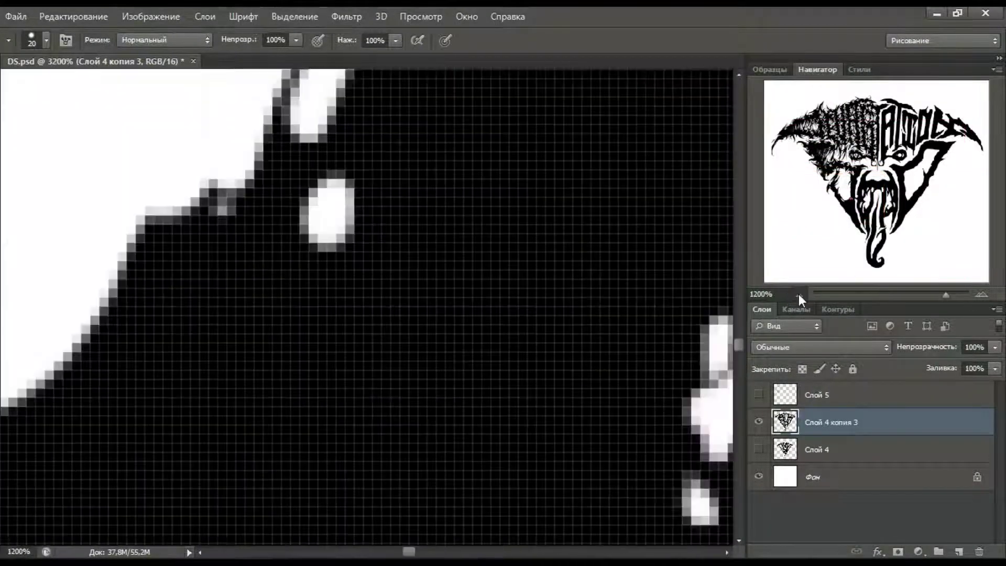
{"action": "left_click_drag", "start_coordinate": [445, 388], "coordinate": [462, 350]}
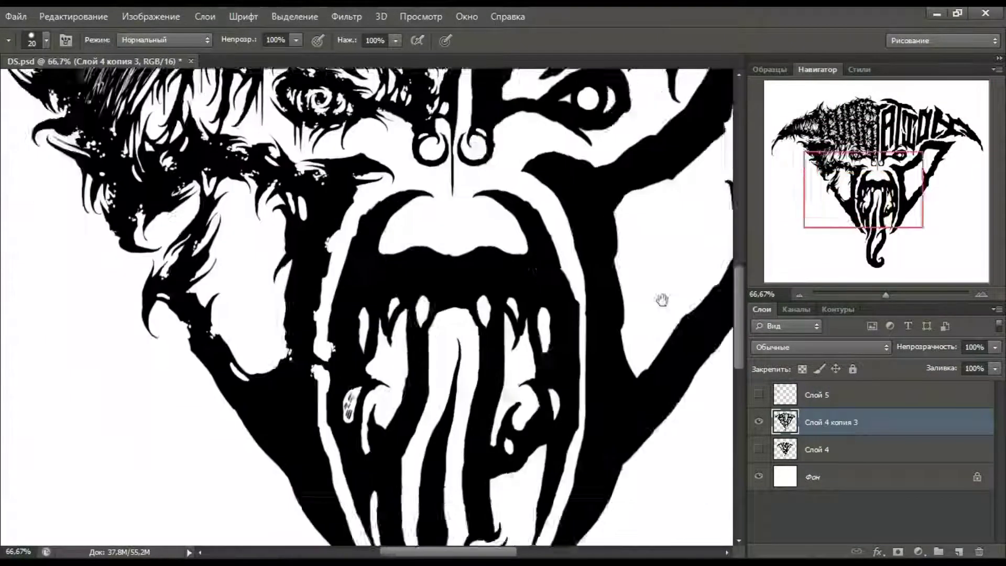
{"action": "left_click_drag", "start_coordinate": [449, 385], "coordinate": [361, 446]}
{"action": "key", "text": "b"}
{"action": "left_click_drag", "start_coordinate": [367, 393], "coordinate": [352, 409]}
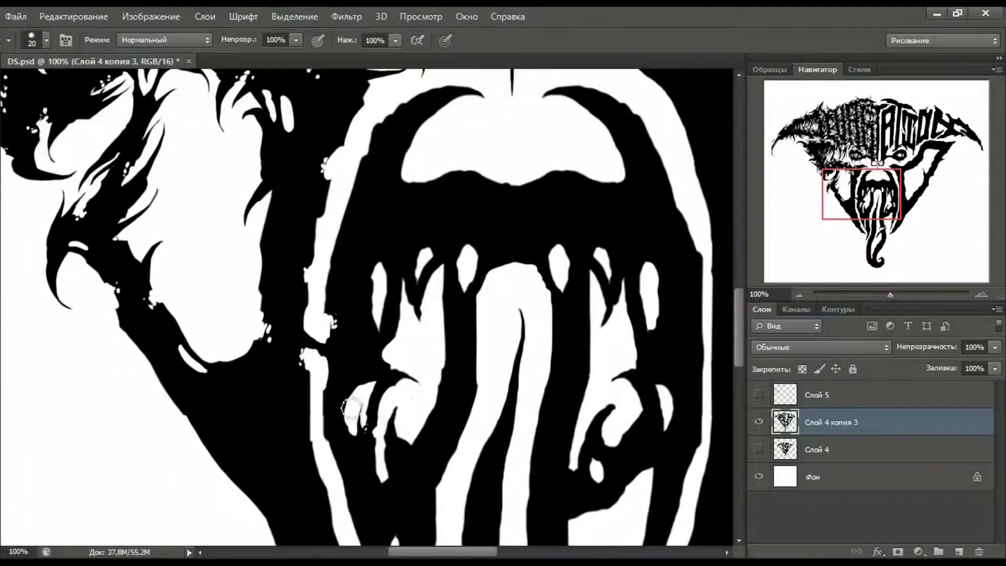
{"action": "key", "text": "b"}
{"action": "scroll", "coordinate": [377, 383], "scroll_direction": "down", "scroll_amount": 1}
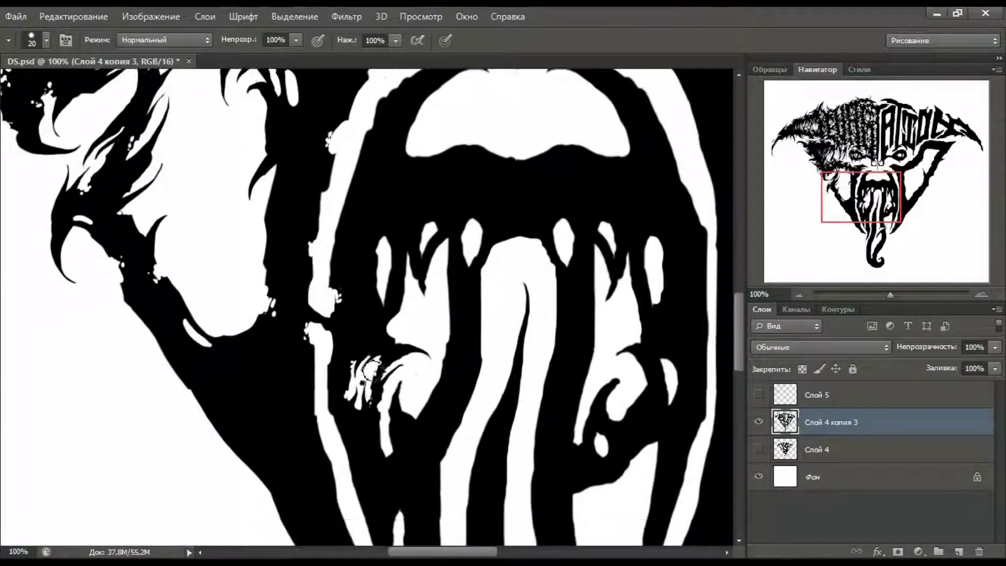
{"action": "key", "text": "b"}
{"action": "scroll", "coordinate": [321, 333], "scroll_direction": "down", "scroll_amount": 1}
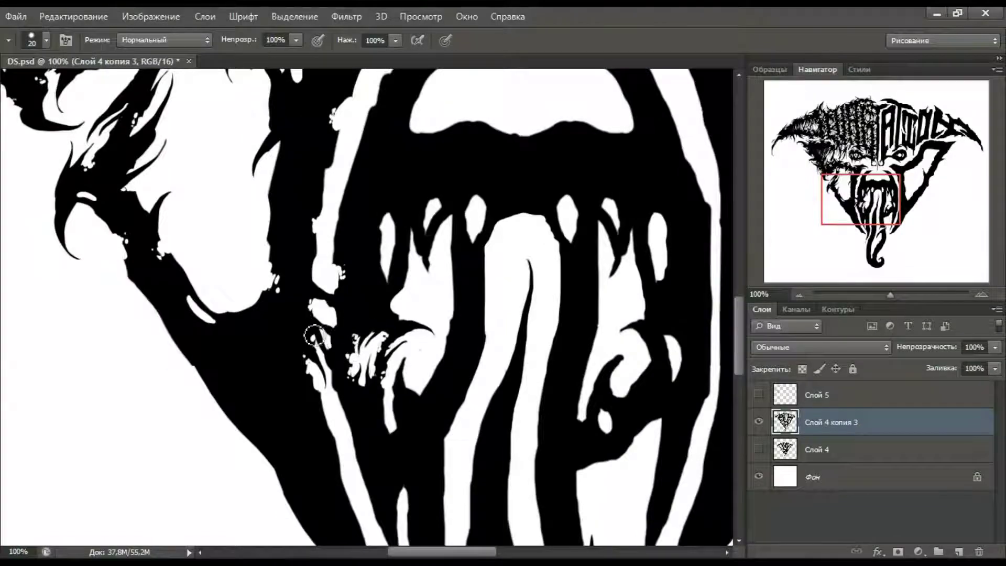
- Thicken the hook left of the mouth with black spiky strokes and fill its white gaps
{"action": "key", "text": "h"}
{"action": "left_click_drag", "start_coordinate": [444, 326], "coordinate": [516, 213]}
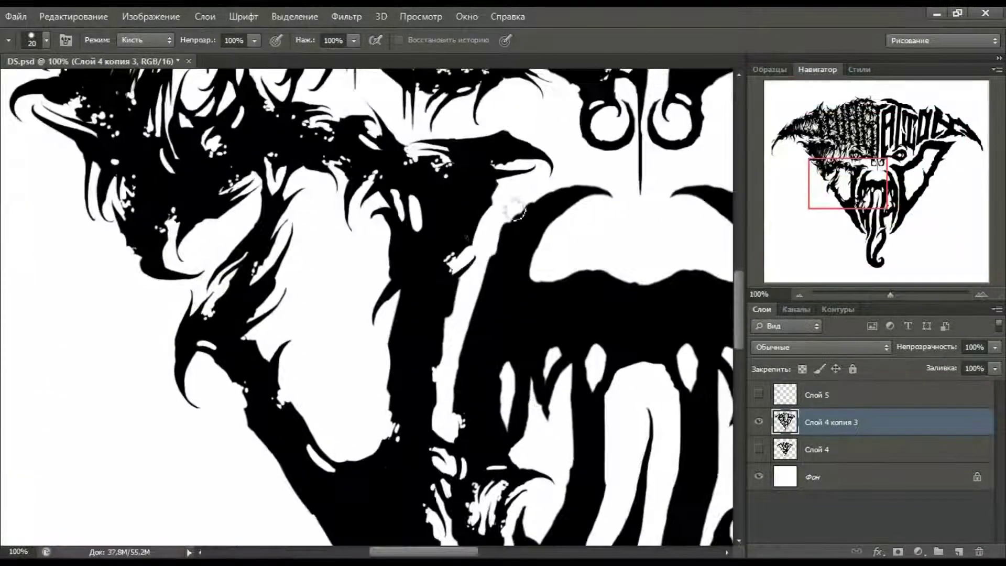
{"action": "scroll", "coordinate": [512, 276], "scroll_direction": "up", "scroll_amount": 2}
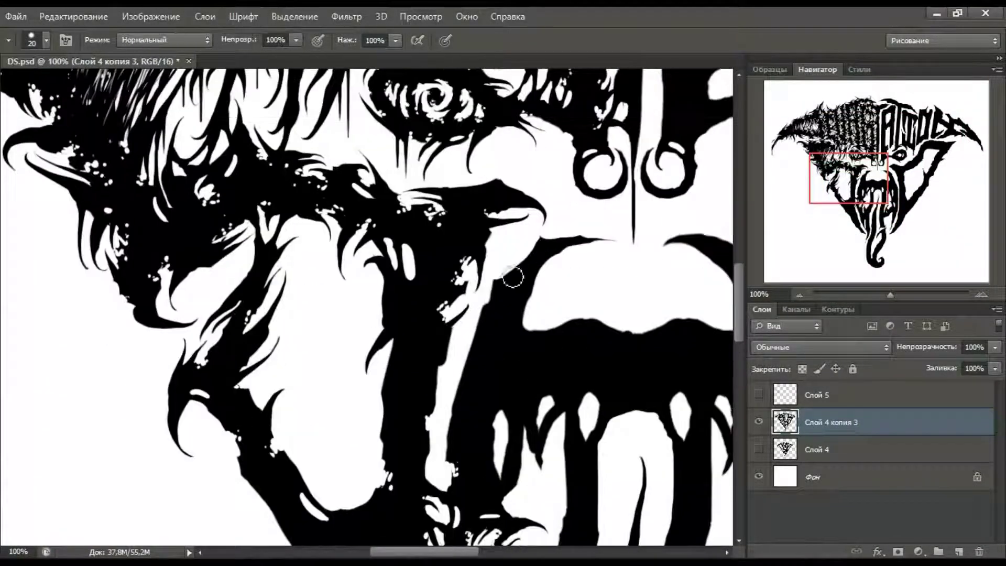
{"action": "left_click_drag", "start_coordinate": [545, 250], "coordinate": [592, 265]}
{"action": "key", "text": "e"}
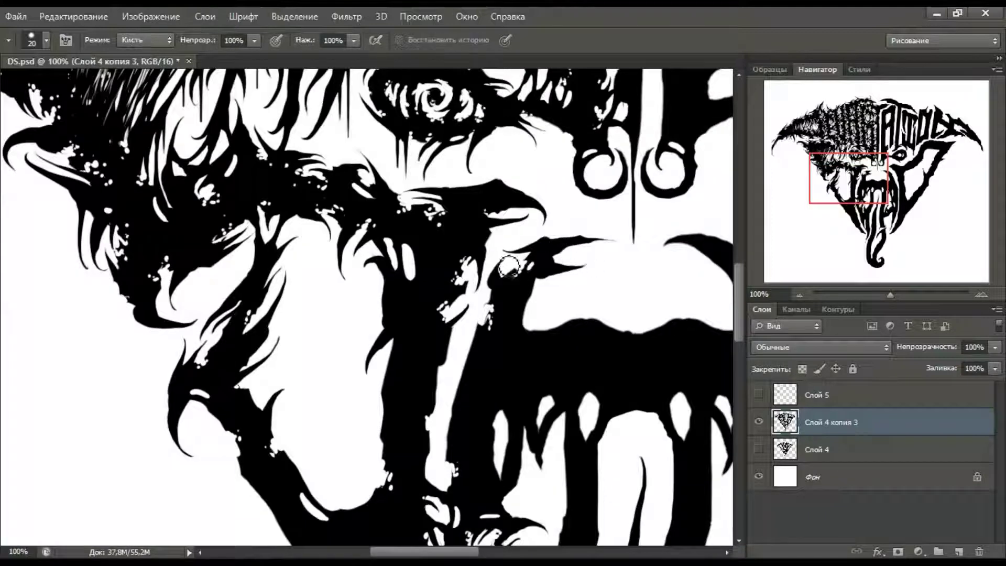
{"action": "left_click_drag", "start_coordinate": [508, 267], "coordinate": [490, 241]}
{"action": "mouse_move", "coordinate": [550, 315]}
{"action": "left_mouse_down"}
{"action": "mouse_move", "coordinate": [529, 283]}
{"action": "mouse_move", "coordinate": [547, 257]}
{"action": "left_mouse_up"}
{"action": "key", "text": "b"}
{"action": "mouse_move", "coordinate": [367, 322]}
{"action": "left_mouse_down"}
{"action": "mouse_move", "coordinate": [395, 297]}
{"action": "mouse_move", "coordinate": [407, 395]}
{"action": "mouse_move", "coordinate": [407, 359]}
{"action": "mouse_move", "coordinate": [427, 342]}
{"action": "left_mouse_up"}
- Paint several curving black hair strands through the mass beside the mouth
{"action": "key", "text": "e"}
{"action": "key", "text": "b"}
{"action": "left_click_drag", "start_coordinate": [325, 419], "coordinate": [371, 358]}
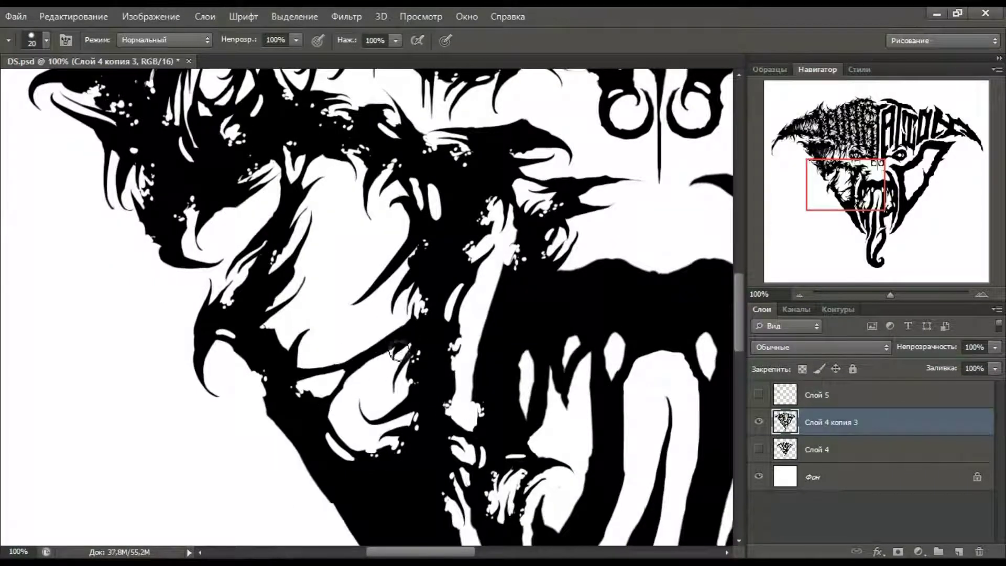
{"action": "left_click_drag", "start_coordinate": [391, 414], "coordinate": [377, 278]}
{"action": "left_click_drag", "start_coordinate": [304, 364], "coordinate": [390, 325]}
{"action": "left_click_drag", "start_coordinate": [362, 445], "coordinate": [375, 367]}
{"action": "left_click_drag", "start_coordinate": [394, 273], "coordinate": [383, 374]}
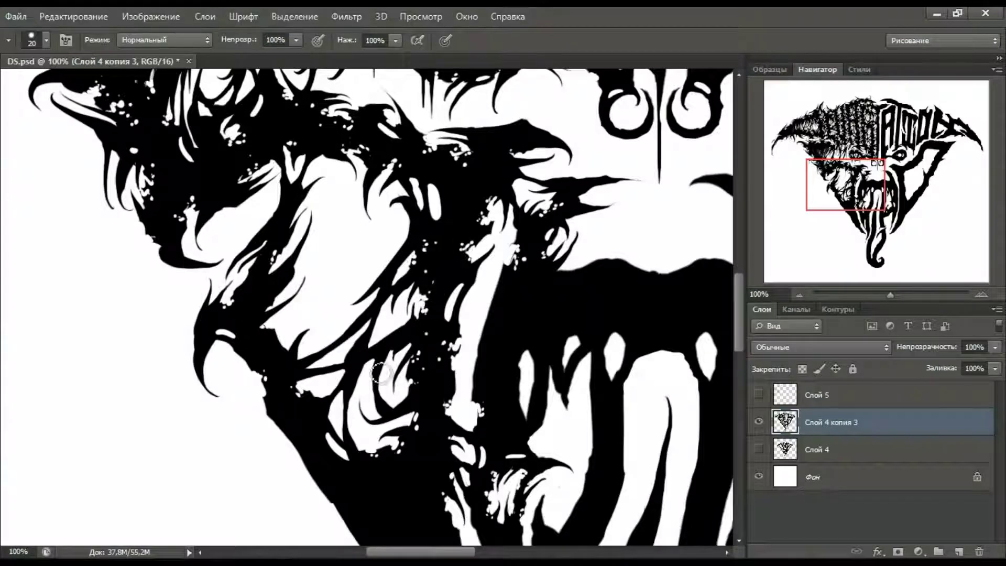
{"action": "key", "text": "e"}
{"action": "left_click_drag", "start_coordinate": [301, 389], "coordinate": [334, 382]}
{"action": "key", "text": "b"}
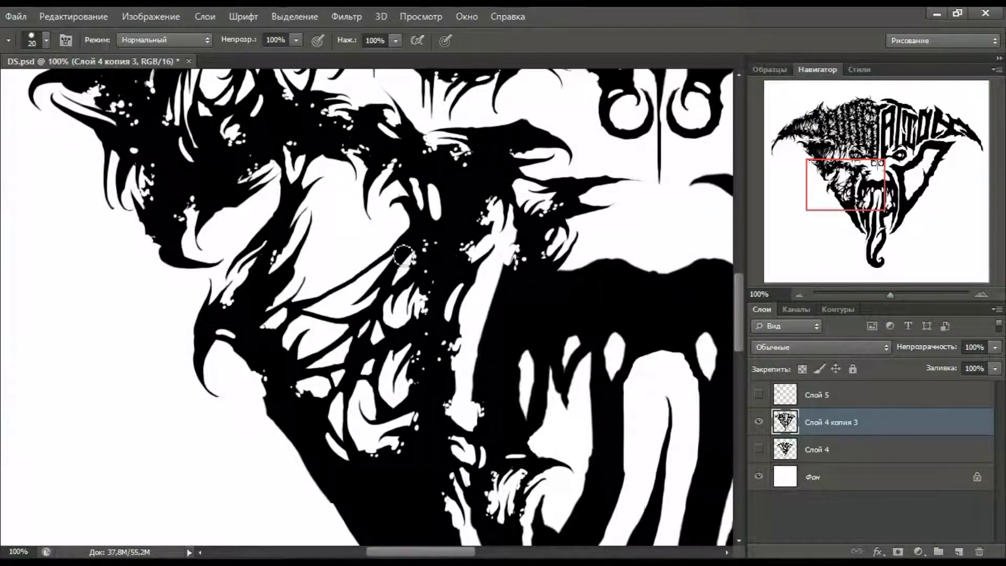
- Fill the upper-left white shapes with hair strokes and repaint the hook with black spikes
{"action": "left_click_drag", "start_coordinate": [294, 325], "coordinate": [320, 336]}
{"action": "left_click_drag", "start_coordinate": [367, 167], "coordinate": [412, 196]}
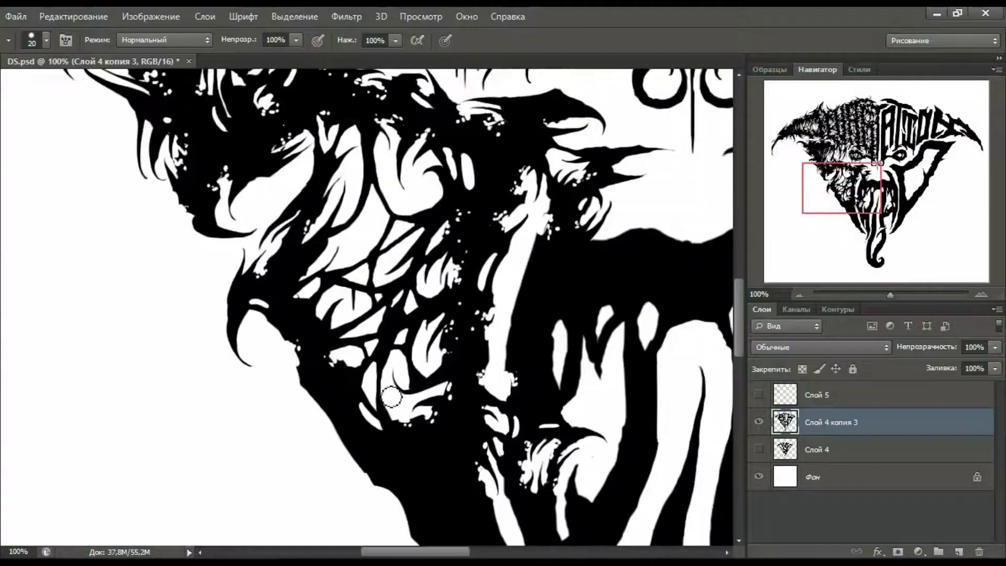
{"action": "left_click_drag", "start_coordinate": [411, 313], "coordinate": [376, 269]}
{"action": "scroll", "coordinate": [325, 299], "scroll_direction": "up", "scroll_amount": 3}
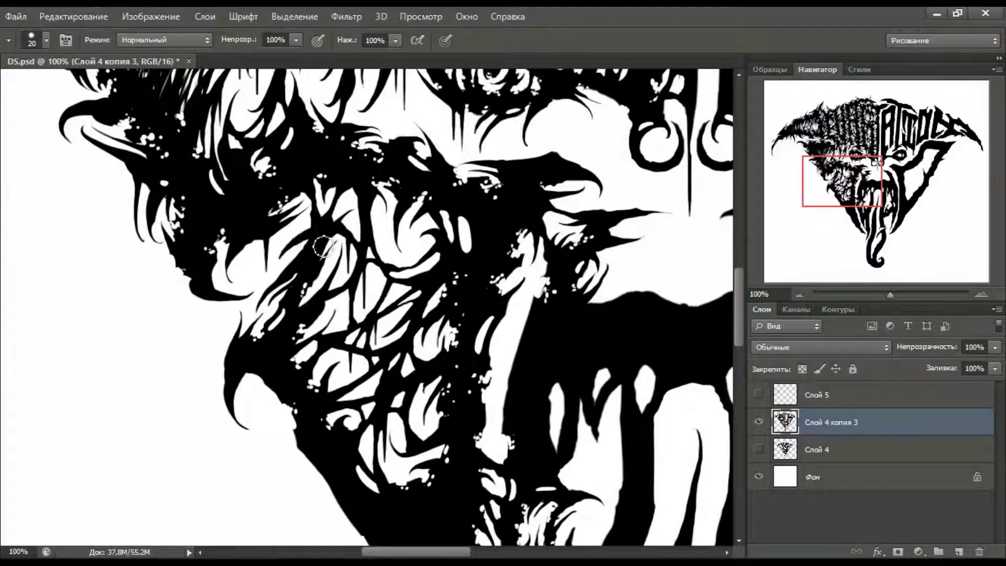
{"action": "left_click_drag", "start_coordinate": [252, 281], "coordinate": [267, 245]}
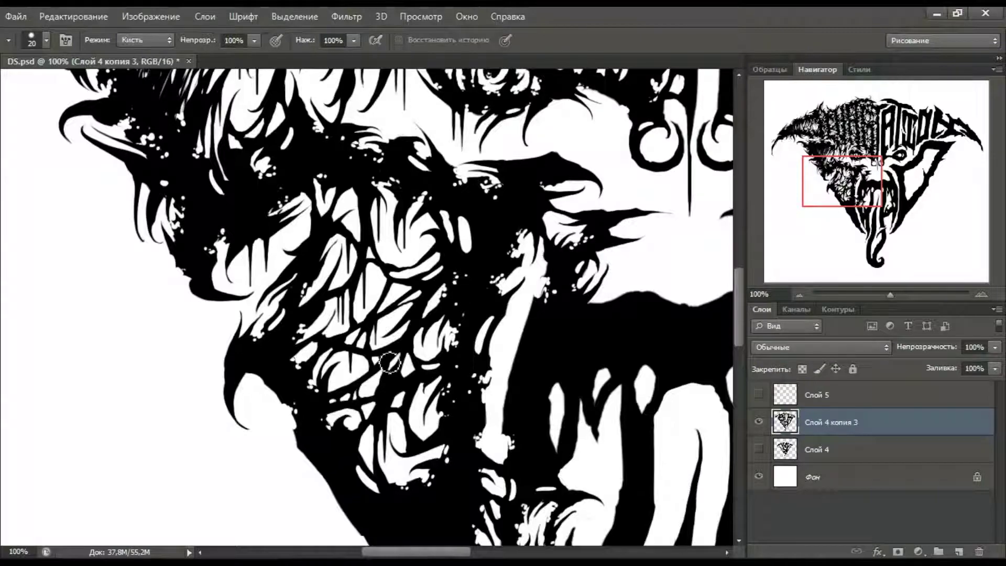
{"action": "left_click_drag", "start_coordinate": [267, 415], "coordinate": [267, 435]}
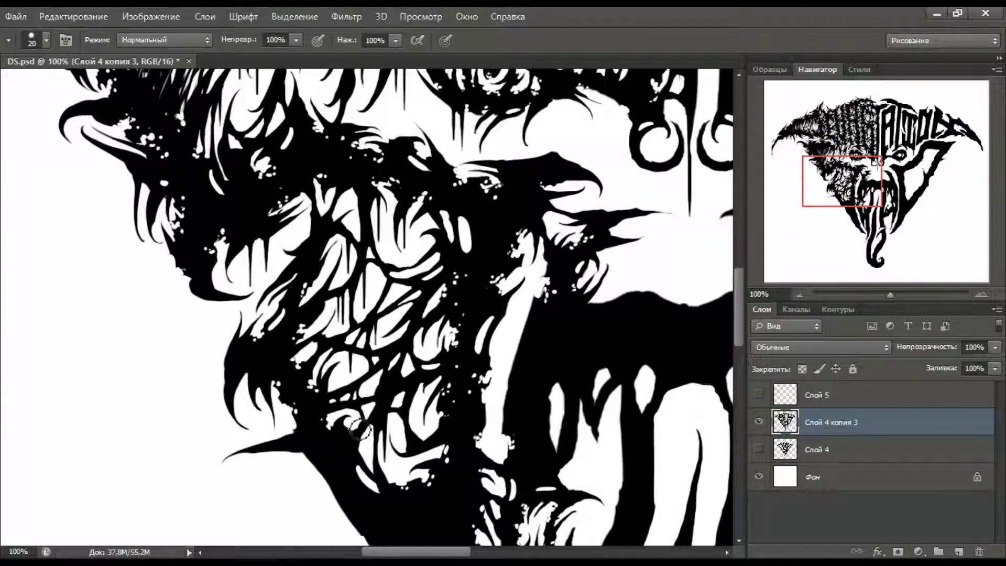
{"action": "left_click_drag", "start_coordinate": [361, 430], "coordinate": [367, 322]}
- Check the whole logo and touch up the hair mass with brush and eraser
{"action": "key", "text": "e"}
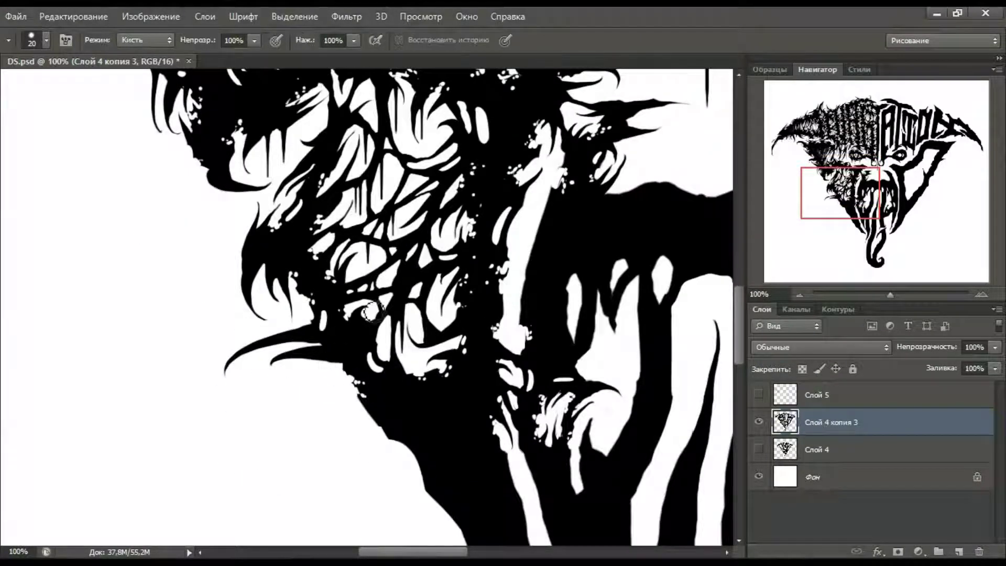
{"action": "scroll", "coordinate": [369, 313], "scroll_direction": "down", "scroll_amount": 5}
{"action": "scroll", "coordinate": [375, 294], "scroll_direction": "right", "scroll_amount": 2}
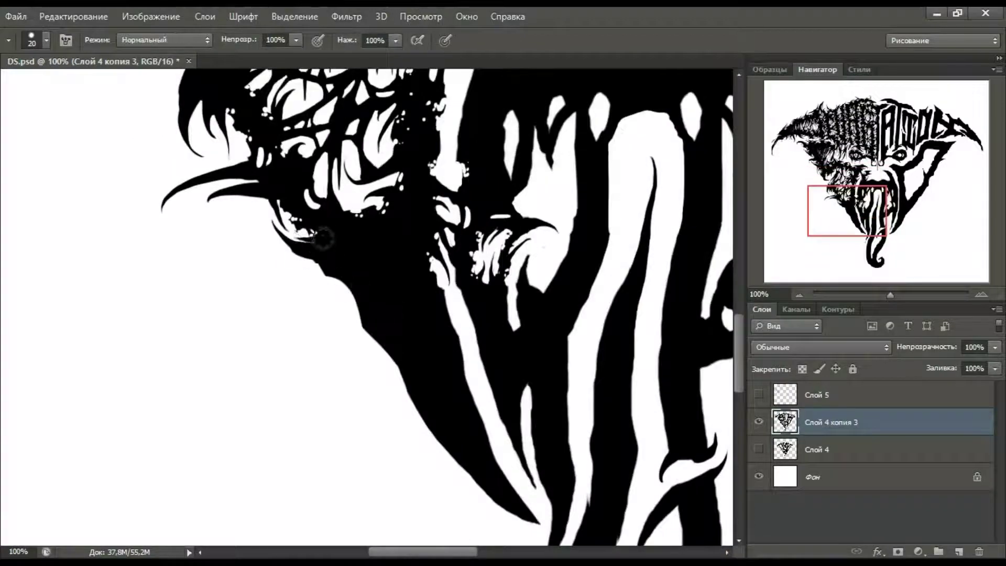
{"action": "key", "text": "e"}
{"action": "scroll", "coordinate": [382, 247], "scroll_direction": "up", "scroll_amount": 3}
{"action": "scroll", "coordinate": [400, 265], "scroll_direction": "up", "scroll_amount": 3}
{"action": "scroll", "coordinate": [418, 288], "scroll_direction": "up", "scroll_amount": 2}
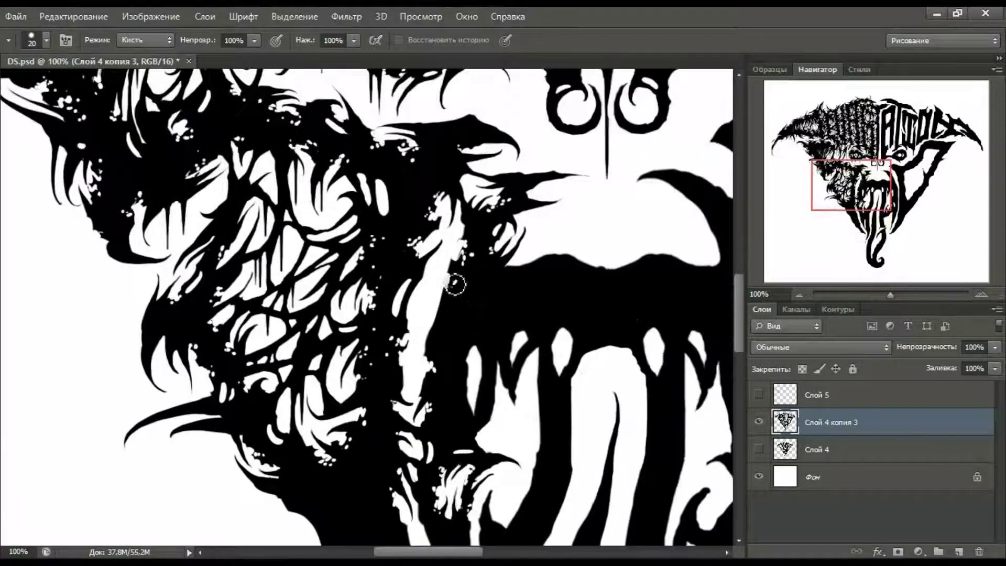
{"action": "key", "text": "b"}
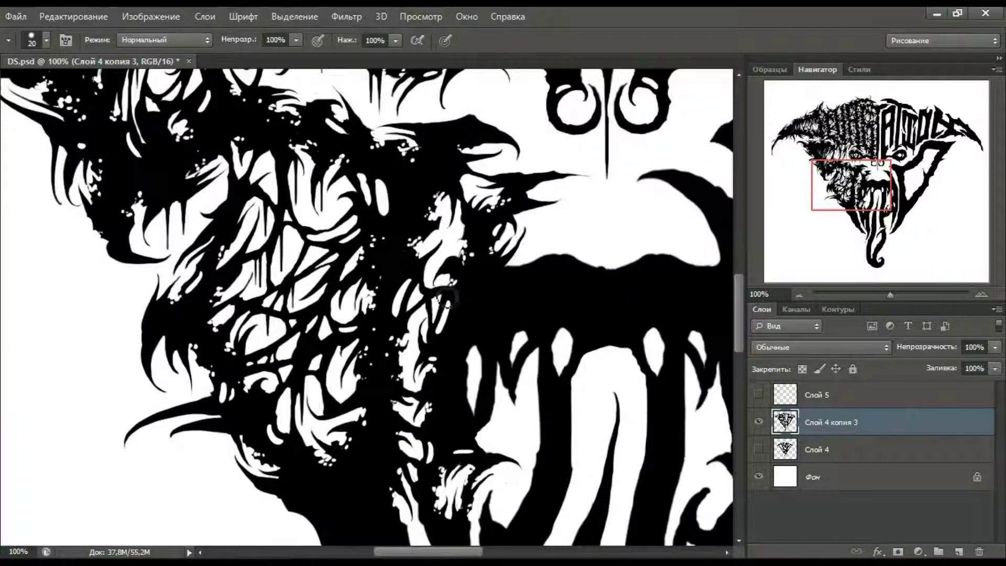
{"action": "key", "text": "e"}
{"action": "scroll", "coordinate": [357, 310], "scroll_direction": "up", "scroll_amount": 2}
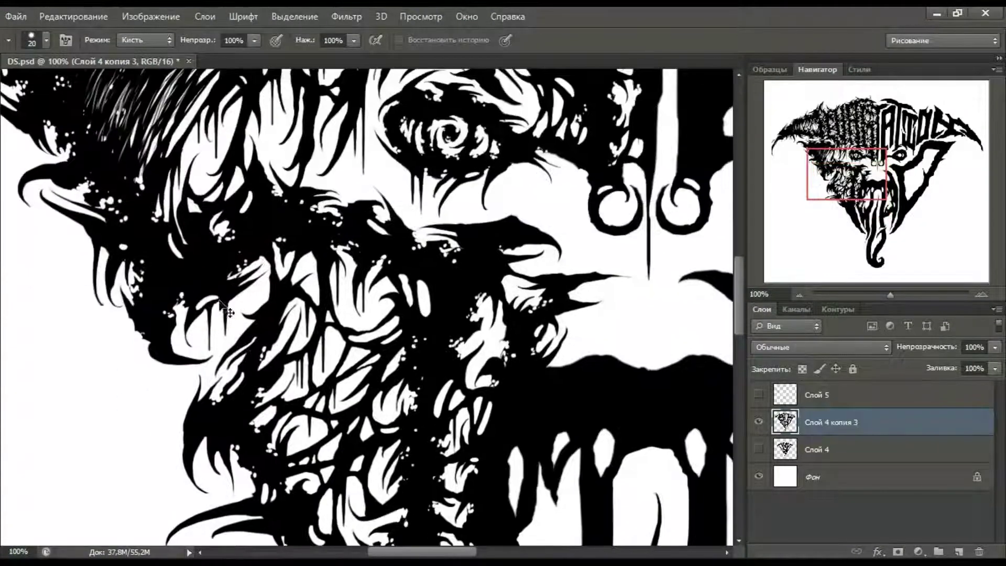
{"action": "scroll", "coordinate": [293, 292], "scroll_direction": "up", "scroll_amount": 2}
{"action": "scroll", "coordinate": [341, 304], "scroll_direction": "down", "scroll_amount": 3}
{"action": "key", "text": "b"}
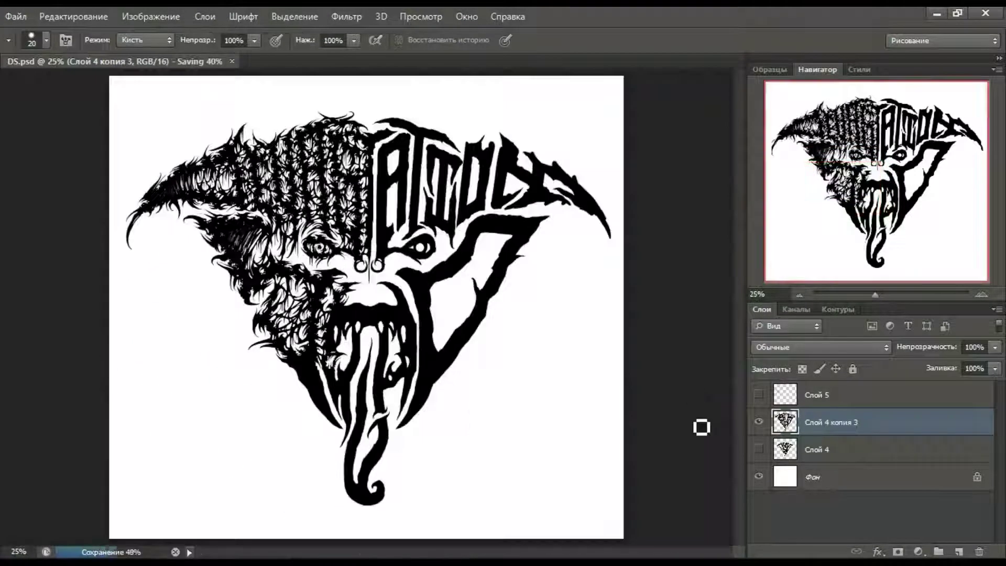
{"action": "left_click_drag", "start_coordinate": [448, 270], "coordinate": [419, 367]}
{"action": "scroll", "coordinate": [414, 377], "scroll_direction": "down", "scroll_amount": 1}
{"action": "scroll", "coordinate": [414, 341], "scroll_direction": "up", "scroll_amount": 2}
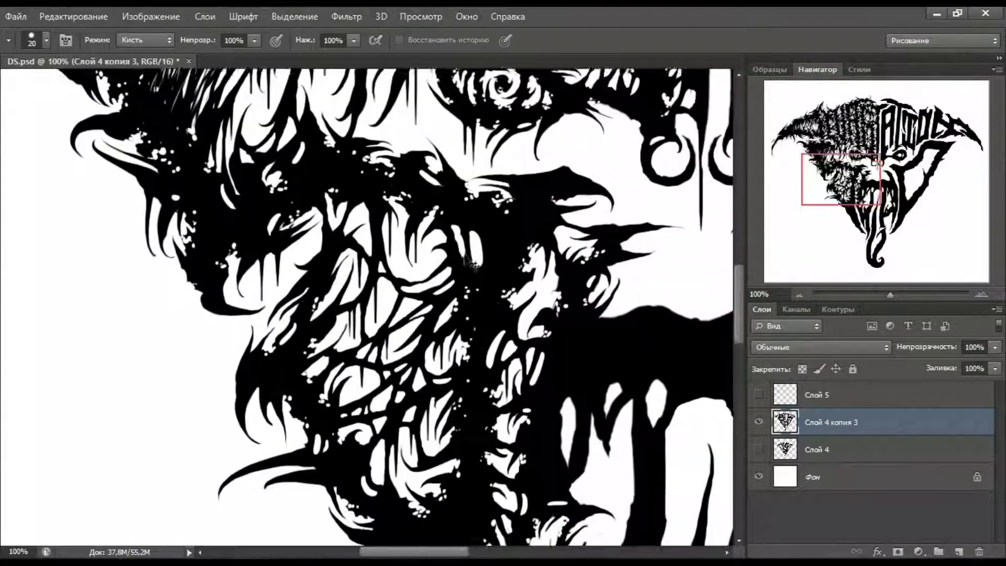
{"action": "scroll", "coordinate": [427, 226], "scroll_direction": "up", "scroll_amount": 2}
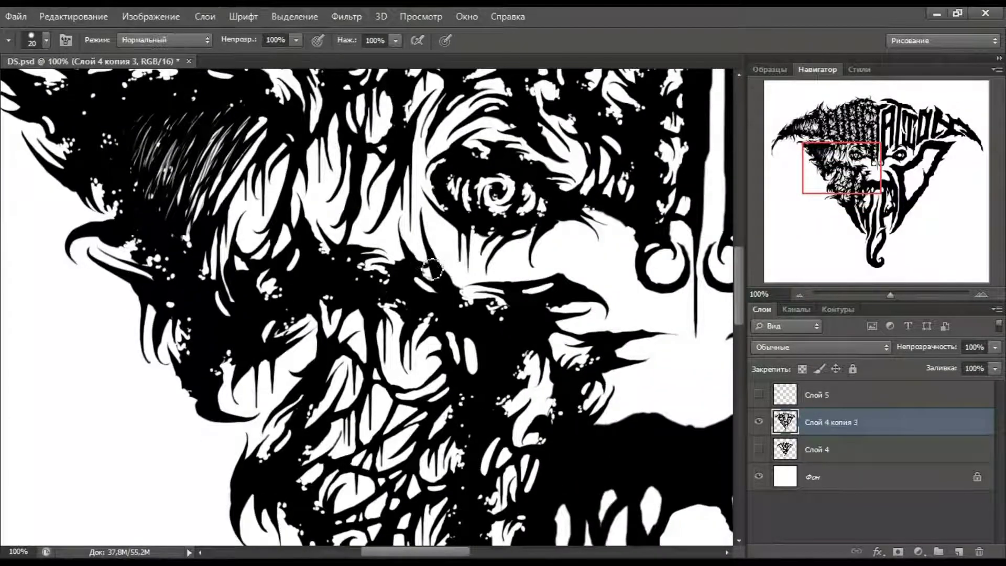
{"action": "scroll", "coordinate": [334, 286], "scroll_direction": "down", "scroll_amount": 2}
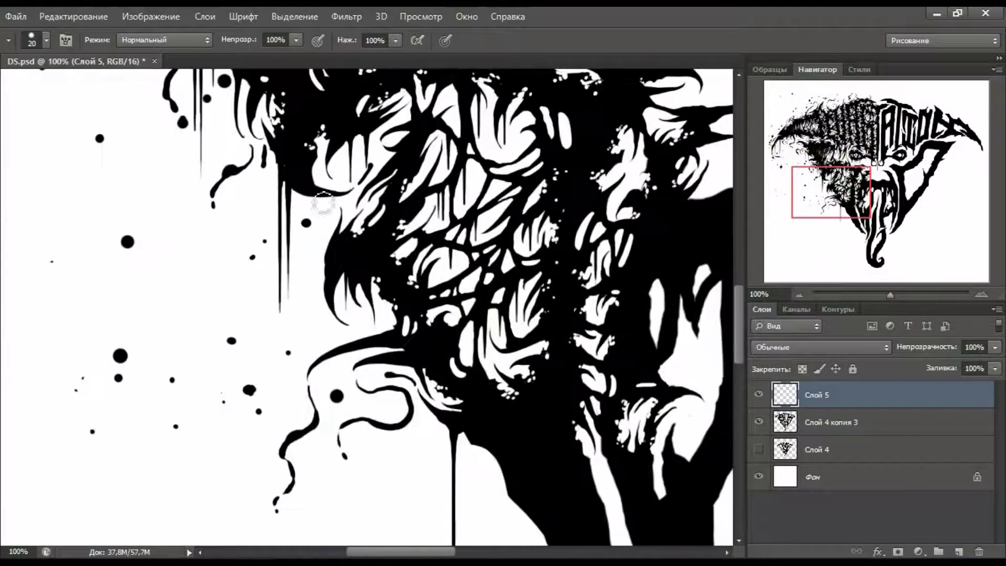
- Undo stray edits to the drip near the jaw and save DS.psd
{"action": "scroll", "coordinate": [377, 355], "scroll_direction": "down", "scroll_amount": 2}
{"action": "scroll", "coordinate": [300, 292], "scroll_direction": "down", "scroll_amount": 1}
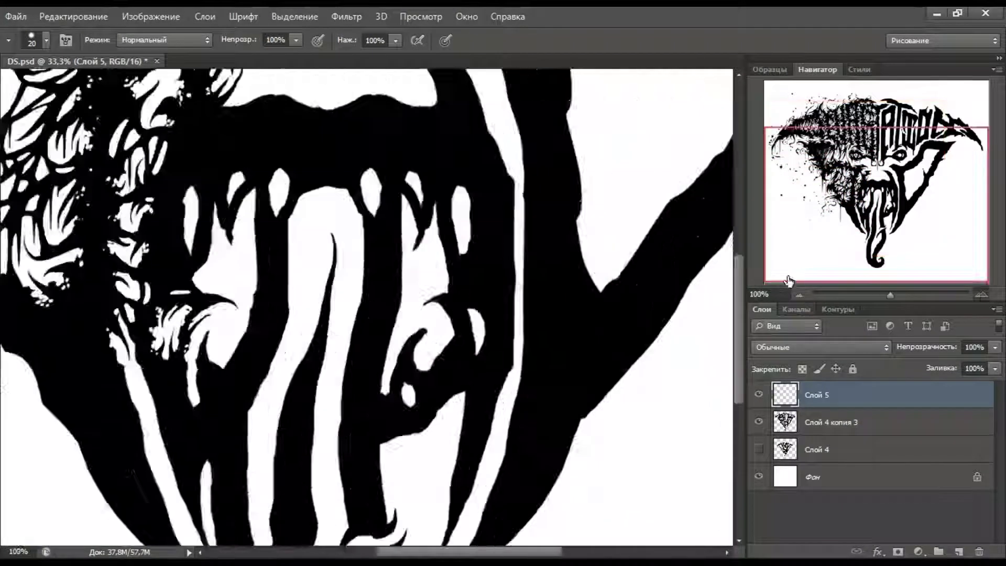
{"action": "key", "text": "ctrl+z"}
{"action": "key", "text": "b"}
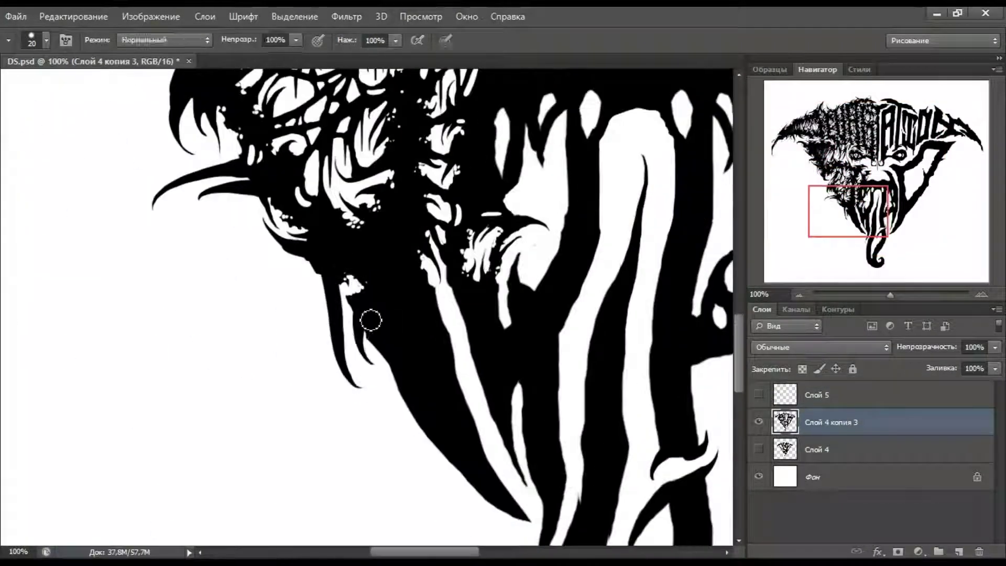
{"action": "key", "text": "e"}
{"action": "scroll", "coordinate": [415, 370], "scroll_direction": "down", "scroll_amount": 1}
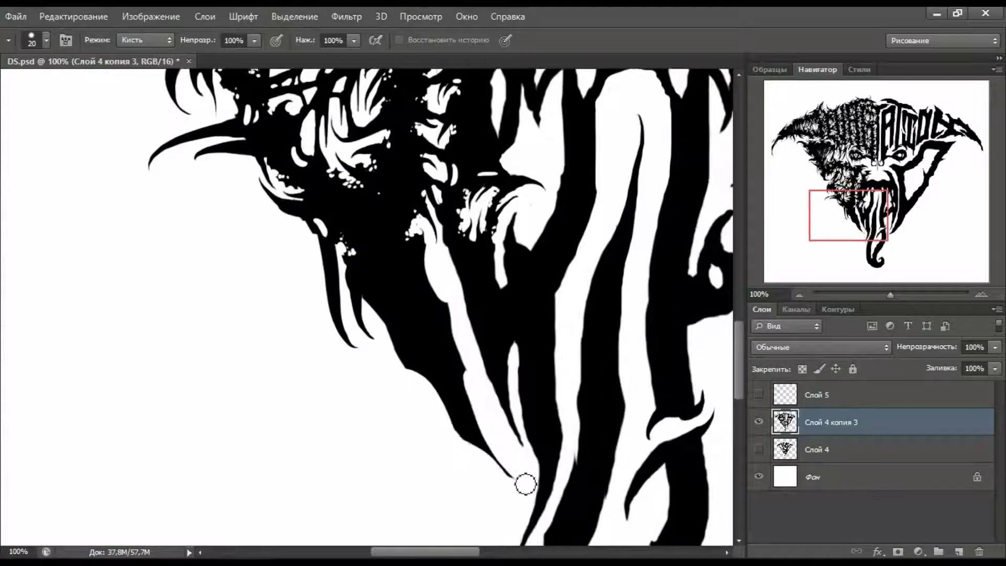
{"action": "key", "text": "ctrl+z"}
{"action": "key", "text": "b"}
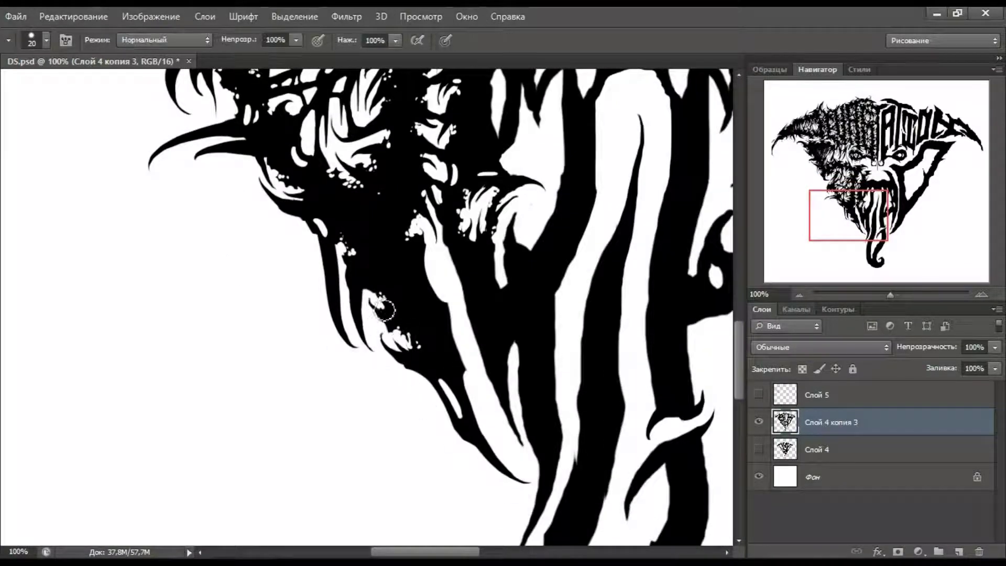
{"action": "key", "text": "e"}
{"action": "scroll", "coordinate": [396, 338], "scroll_direction": "up", "scroll_amount": 4}
{"action": "scroll", "coordinate": [425, 361], "scroll_direction": "down", "scroll_amount": 2}
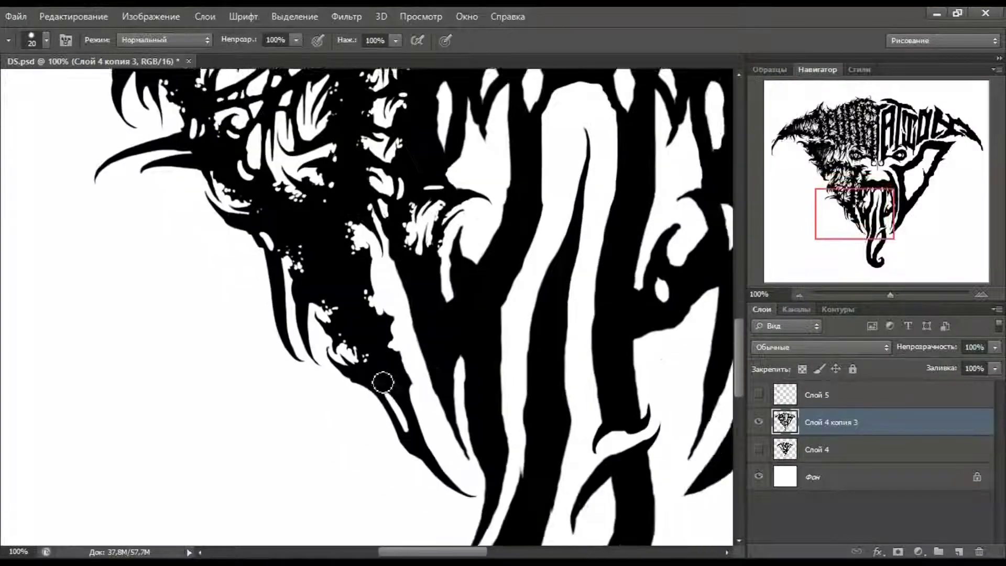
{"action": "key", "text": "ctrl+s"}
- Touch up the hair around the mouth and upper mass with brush and eraser
{"action": "left_click_drag", "start_coordinate": [512, 330], "coordinate": [458, 330]}
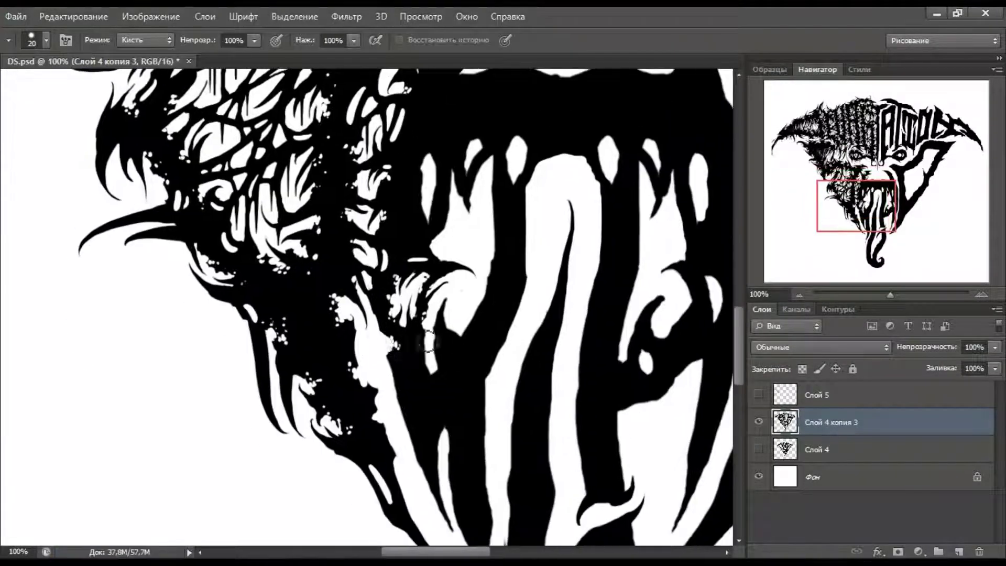
{"action": "key", "text": "b"}
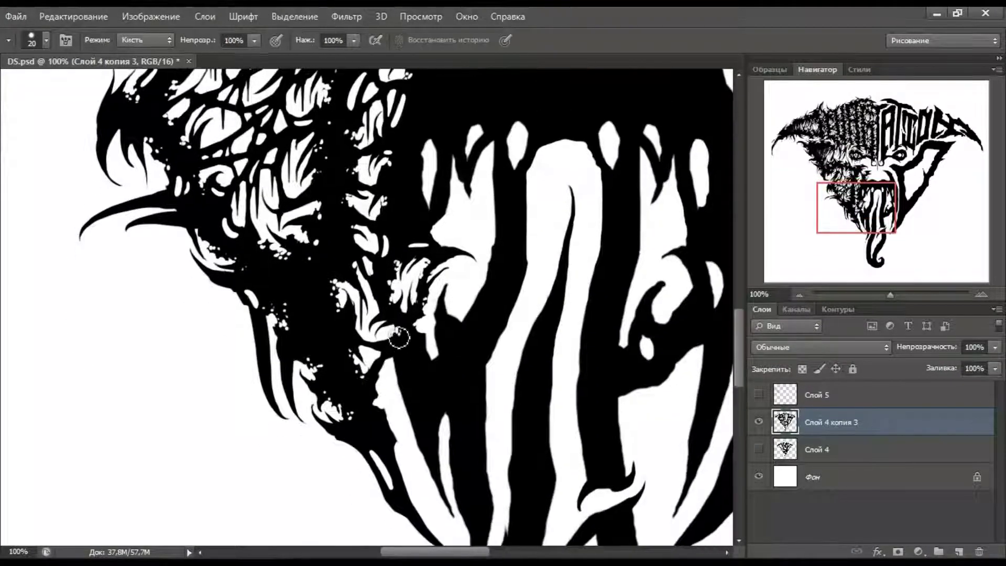
{"action": "left_click_drag", "start_coordinate": [370, 374], "coordinate": [382, 299]}
{"action": "key", "text": "e"}
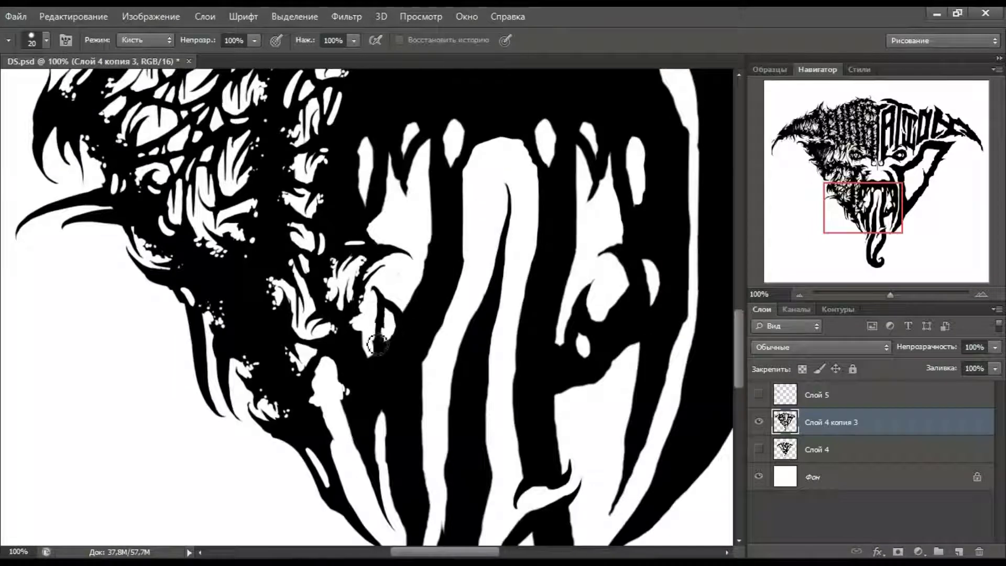
{"action": "key", "text": "b"}
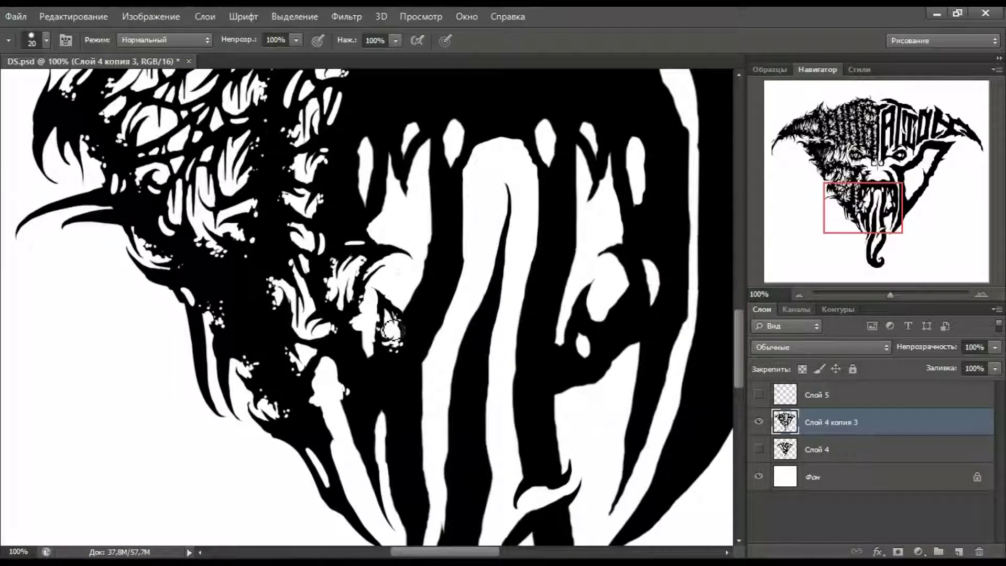
{"action": "left_click_drag", "start_coordinate": [373, 205], "coordinate": [419, 280]}
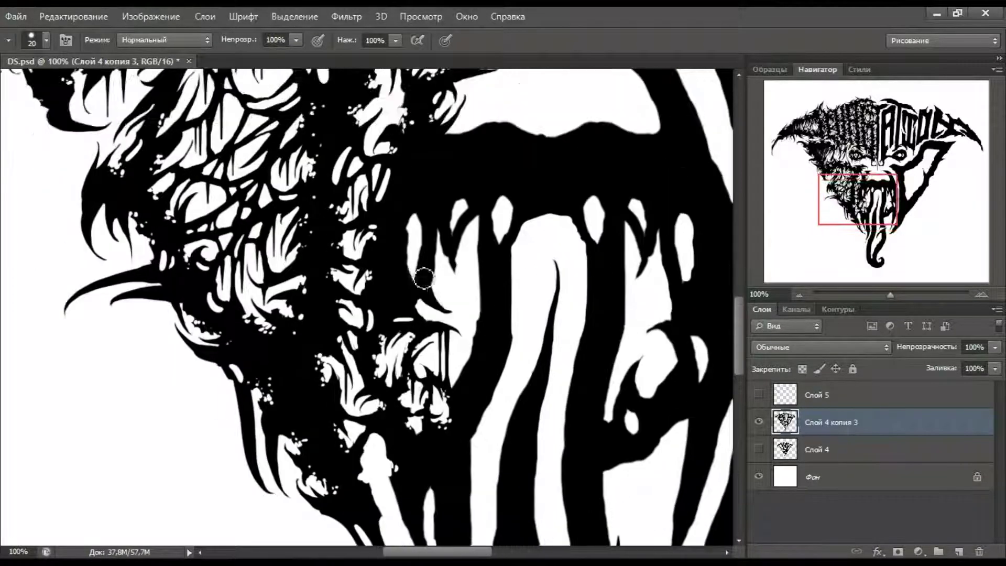
{"action": "key", "text": "e"}
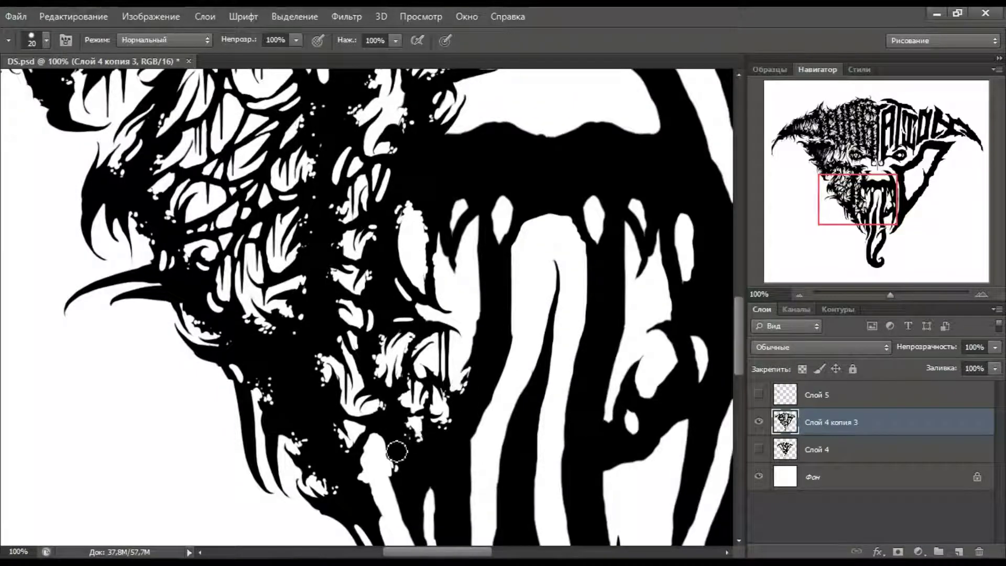
- Erase small black specks in the lower beard up toward the jaw
{"action": "left_click_drag", "start_coordinate": [398, 396], "coordinate": [397, 369]}
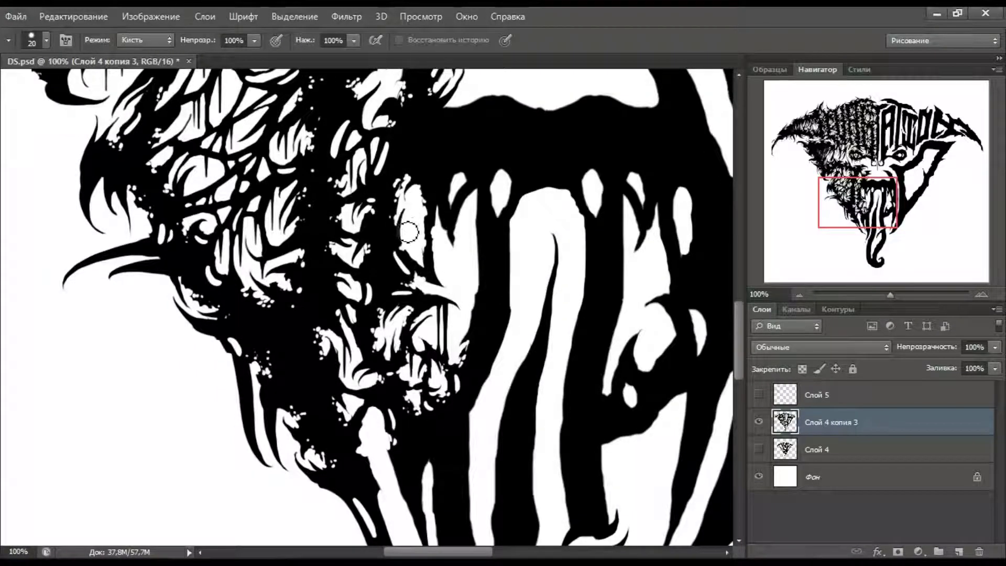
{"action": "left_click_drag", "start_coordinate": [410, 231], "coordinate": [461, 175]}
{"action": "key", "text": "b"}
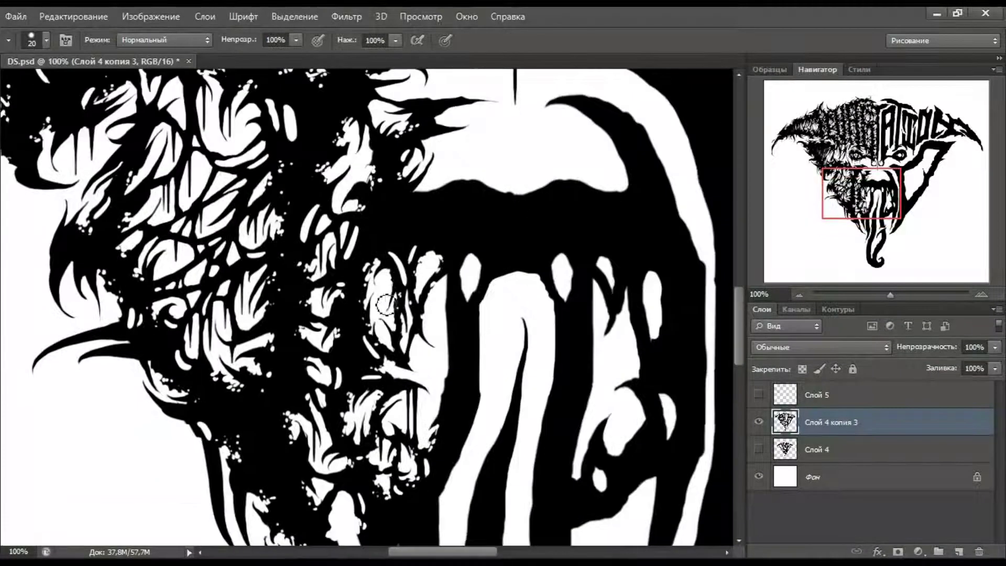
{"action": "mouse_move", "coordinate": [417, 214]}
{"action": "left_mouse_down"}
{"action": "mouse_move", "coordinate": [450, 198]}
{"action": "mouse_move", "coordinate": [451, 155]}
{"action": "left_mouse_up"}
{"action": "key", "text": "e"}
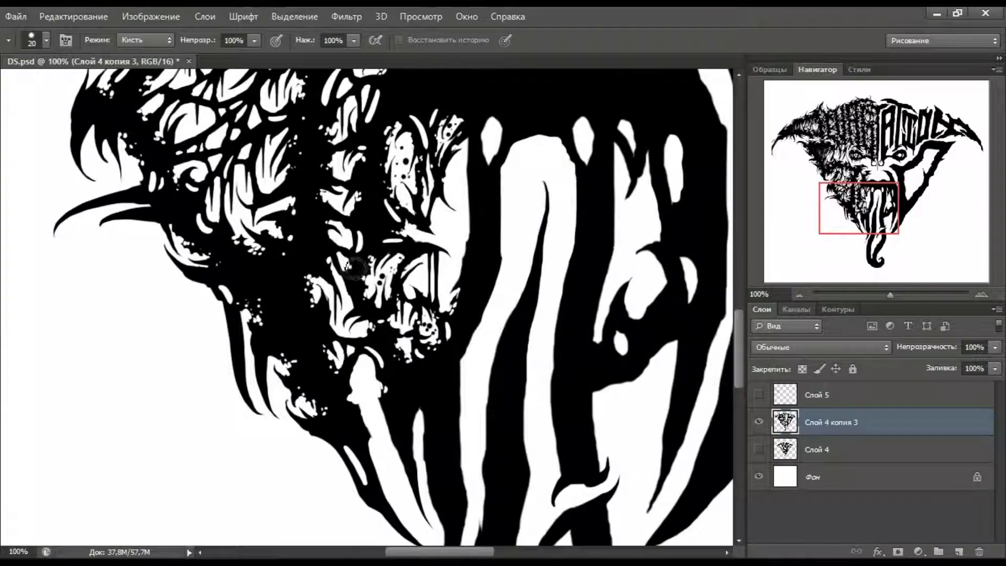
{"action": "left_click_drag", "start_coordinate": [355, 267], "coordinate": [375, 220]}
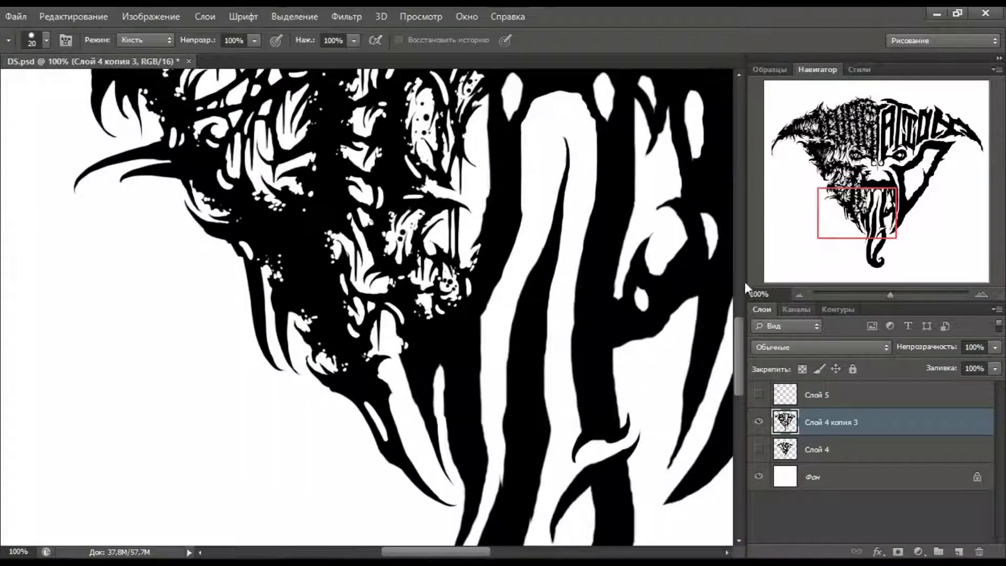
{"action": "left_click_drag", "start_coordinate": [857, 212], "coordinate": [851, 165]}
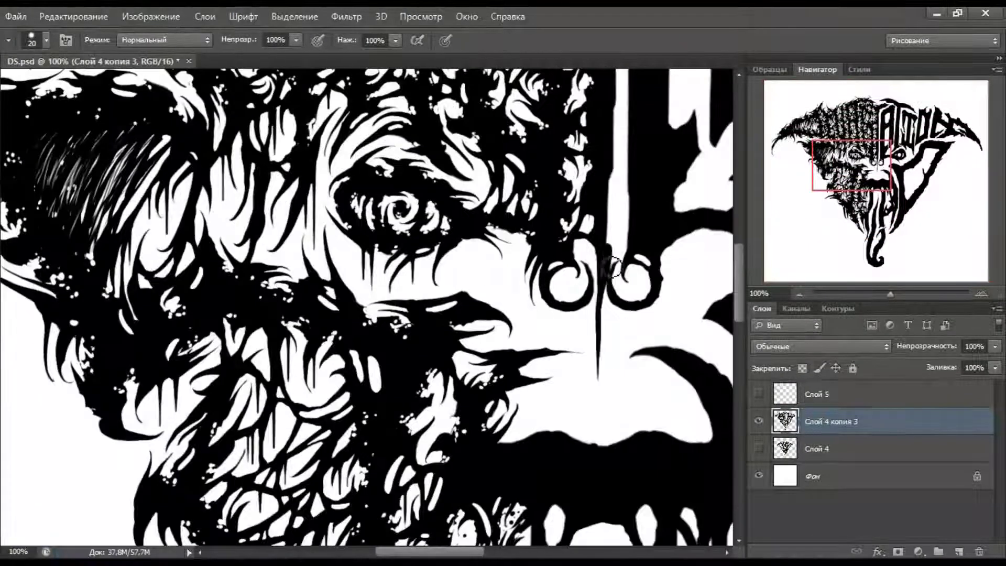
- Touch up the upper hair and the top of the spiky lettering
{"action": "key", "text": "e"}
{"action": "left_click_drag", "start_coordinate": [614, 267], "coordinate": [493, 286]}
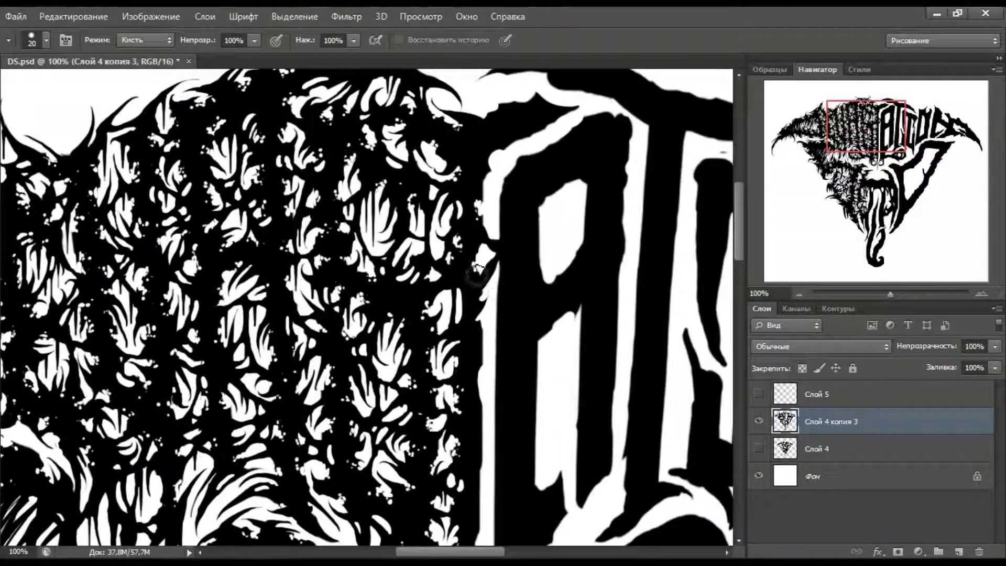
{"action": "key", "text": "b"}
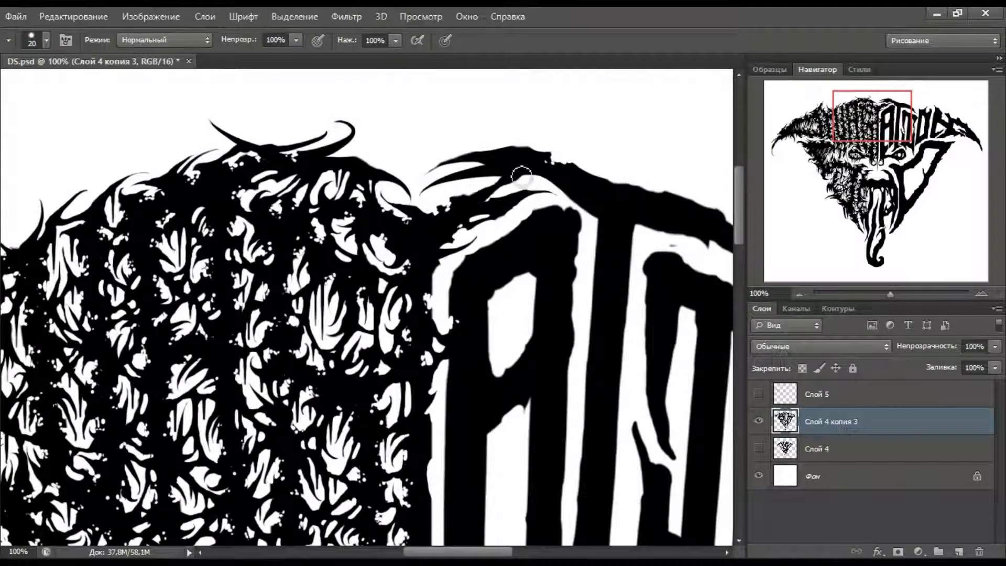
{"action": "key", "text": "b"}
{"action": "left_click_drag", "start_coordinate": [578, 128], "coordinate": [554, 162]}
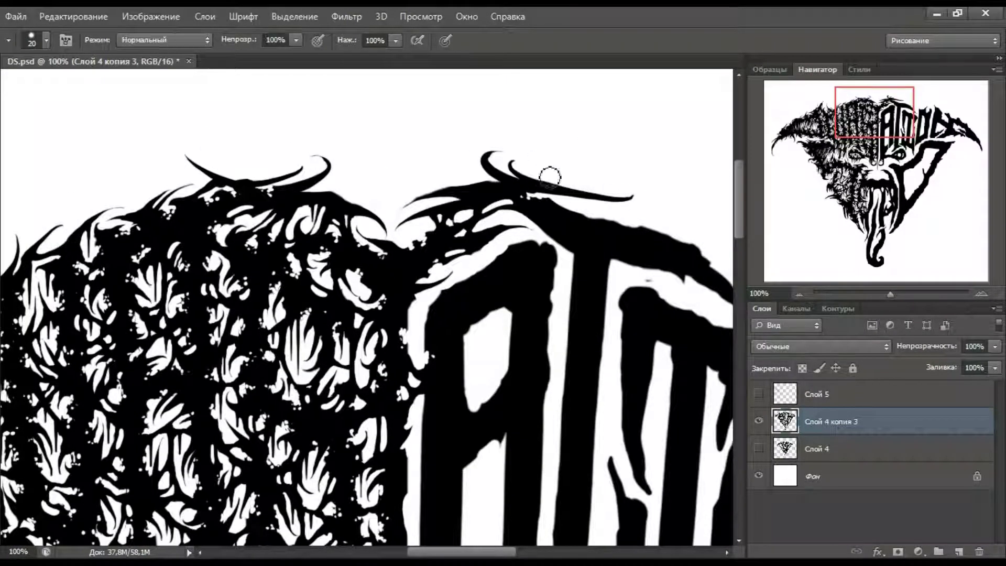
- Erase stray marks down through the lettering and face
{"action": "key", "text": "e"}
{"action": "scroll", "coordinate": [519, 236], "scroll_direction": "down", "scroll_amount": 3}
{"action": "scroll", "coordinate": [472, 315], "scroll_direction": "down", "scroll_amount": 3}
{"action": "scroll", "coordinate": [425, 409], "scroll_direction": "down", "scroll_amount": 3}
{"action": "scroll", "coordinate": [421, 414], "scroll_direction": "down", "scroll_amount": 3}
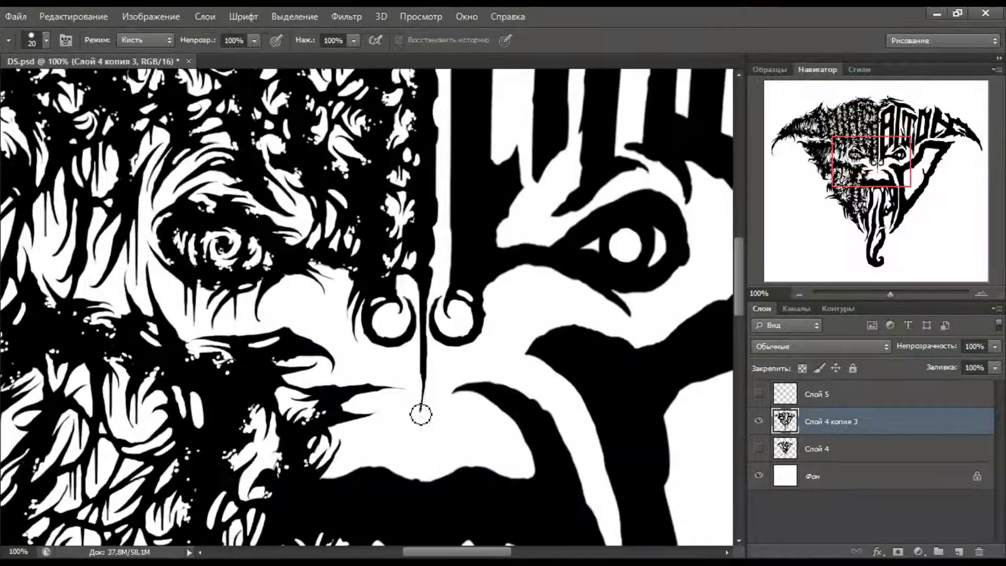
{"action": "scroll", "coordinate": [420, 412], "scroll_direction": "down", "scroll_amount": 1}
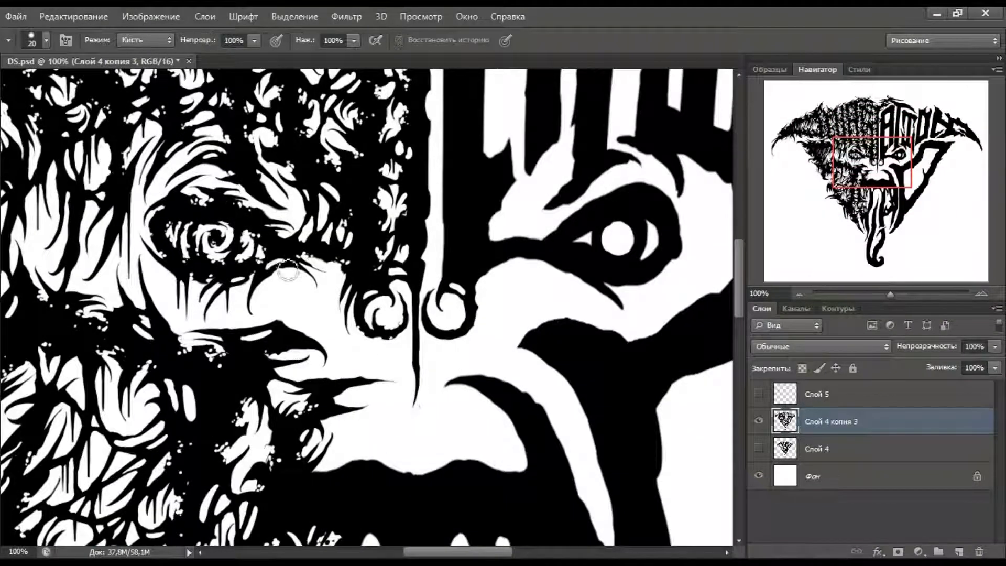
{"action": "scroll", "coordinate": [288, 271], "scroll_direction": "down", "scroll_amount": 3}
{"action": "scroll", "coordinate": [393, 293], "scroll_direction": "up", "scroll_amount": 5}
{"action": "scroll", "coordinate": [492, 316], "scroll_direction": "up", "scroll_amount": 1}
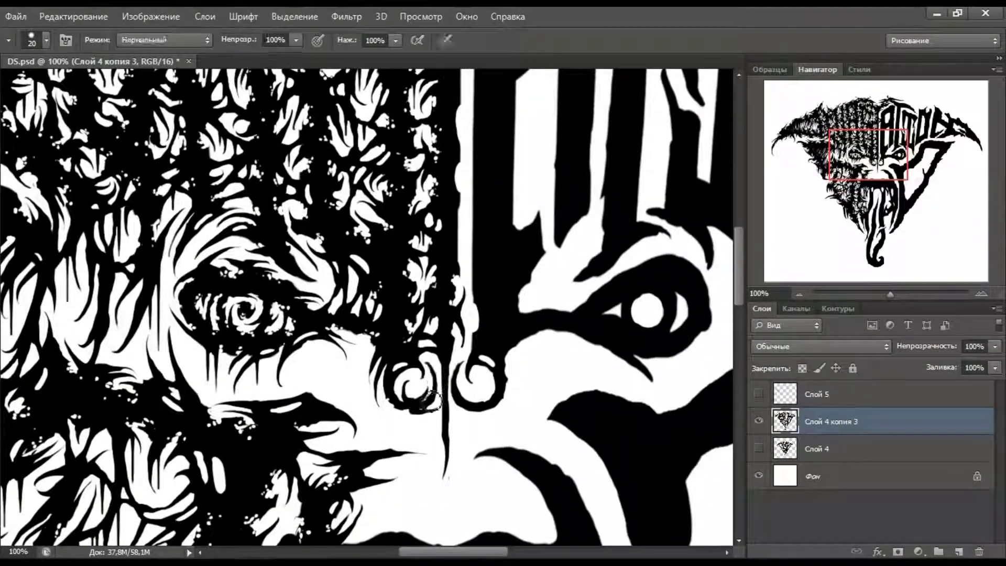
- Touch up the nose rings and fit the whole logo on screen
{"action": "key", "text": "e"}
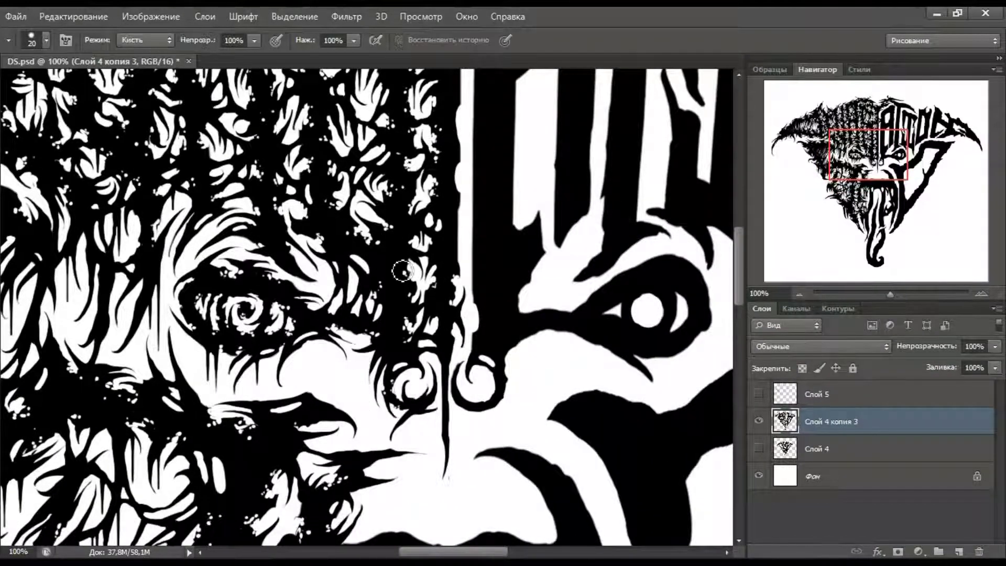
{"action": "left_click_drag", "start_coordinate": [435, 403], "coordinate": [479, 349]}
{"action": "key", "text": "b"}
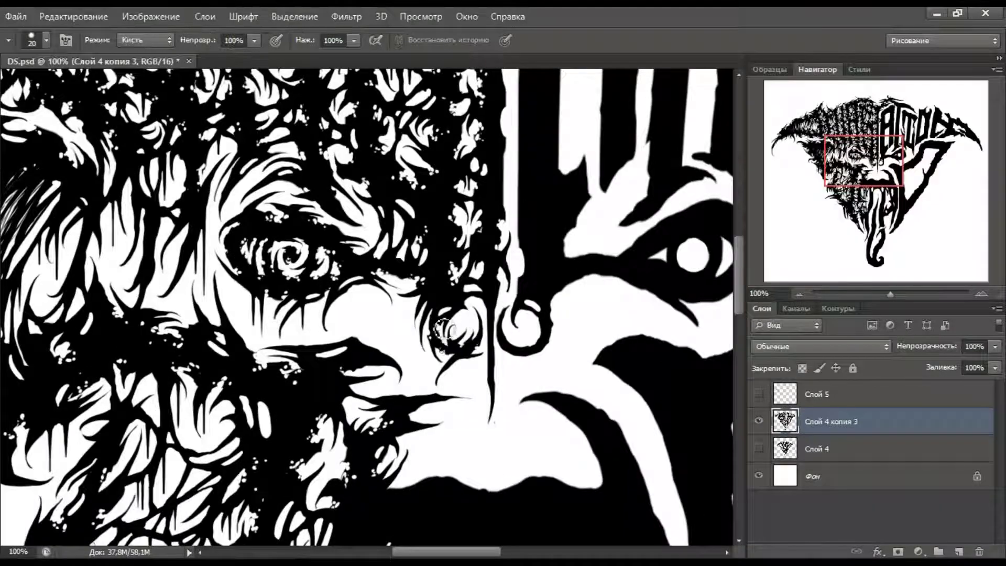
{"action": "key", "text": "ctrl+0"}
- Duplicate the artwork as Слой 6, flip it horizontally and slide it right as the mirror half
{"action": "key", "text": "ctrl+j"}
{"action": "key", "text": "ctrl+t"}
{"action": "left_click_drag", "start_coordinate": [307, 382], "coordinate": [483, 382]}
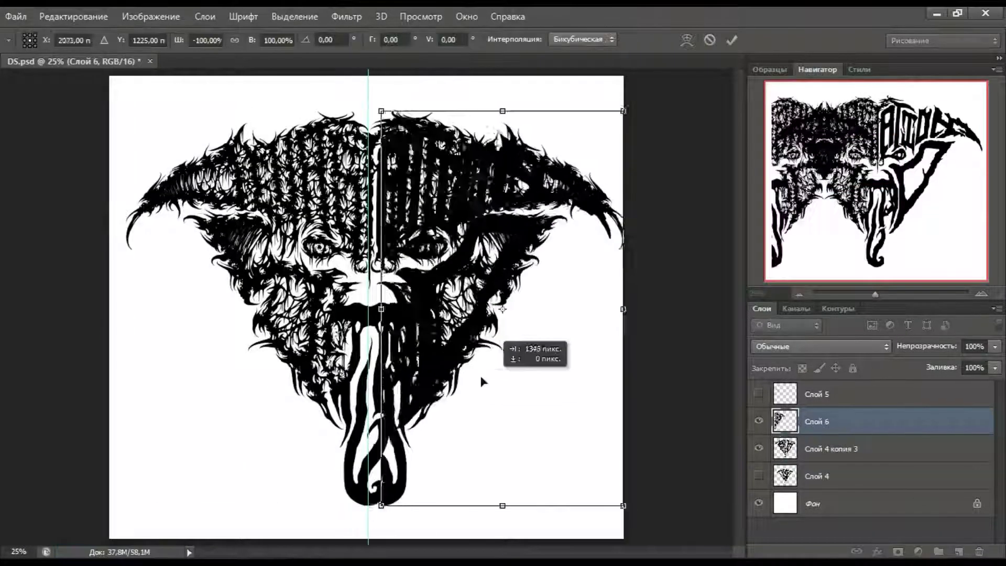
{"action": "key", "text": "Return"}
{"action": "key", "text": "m"}
{"action": "key", "text": "ctrl+plus"}
{"action": "key", "text": "ctrl+plus"}
{"action": "key", "text": "ctrl+plus"}
- Duplicate the original creature layer as Слой 4 копия 4 and fade it to 58% fill
{"action": "left_click", "coordinate": [944, 449]}
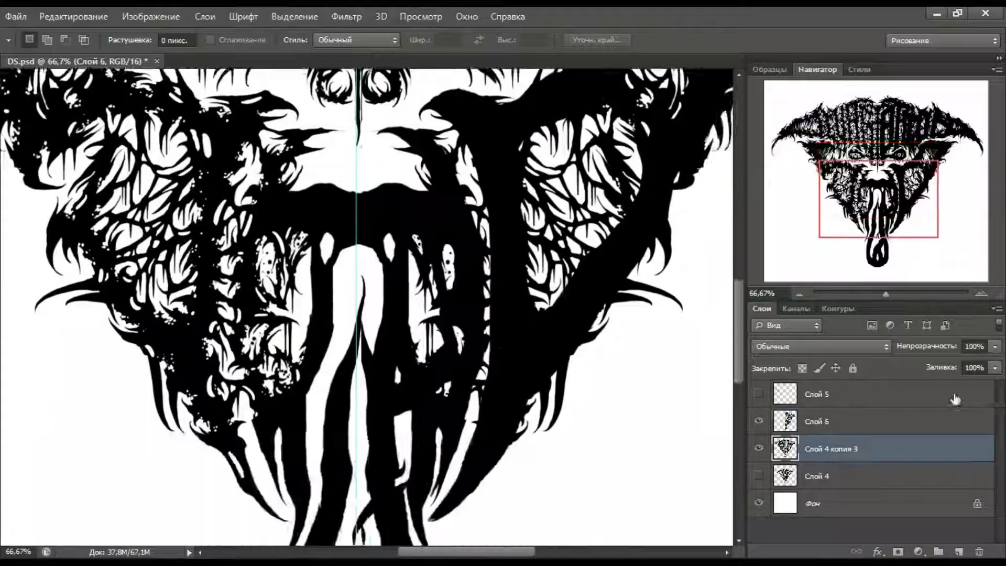
{"action": "key", "text": "ctrl+j"}
{"action": "left_click", "coordinate": [954, 421]}
{"action": "key", "text": "e"}
{"action": "scroll", "coordinate": [469, 261], "scroll_direction": "up", "scroll_amount": 2}
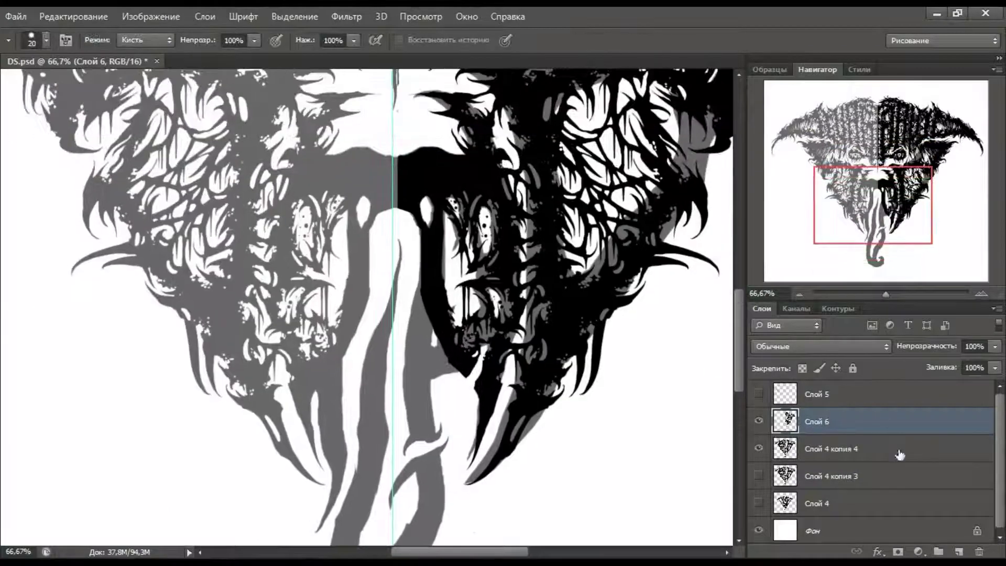
{"action": "left_click", "coordinate": [898, 448]}
{"action": "key", "text": "b"}
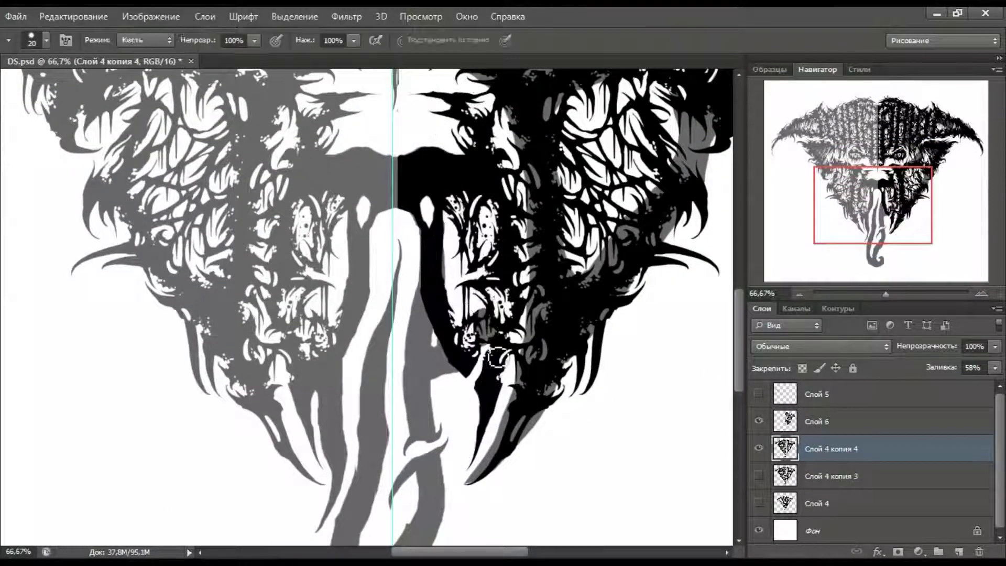
{"action": "key", "text": "alt+bracketright"}
- Select parts of the creature on Слой 4 копия 4 with Magic Wand and Lasso
{"action": "key", "text": "w"}
{"action": "left_click", "coordinate": [491, 354]}
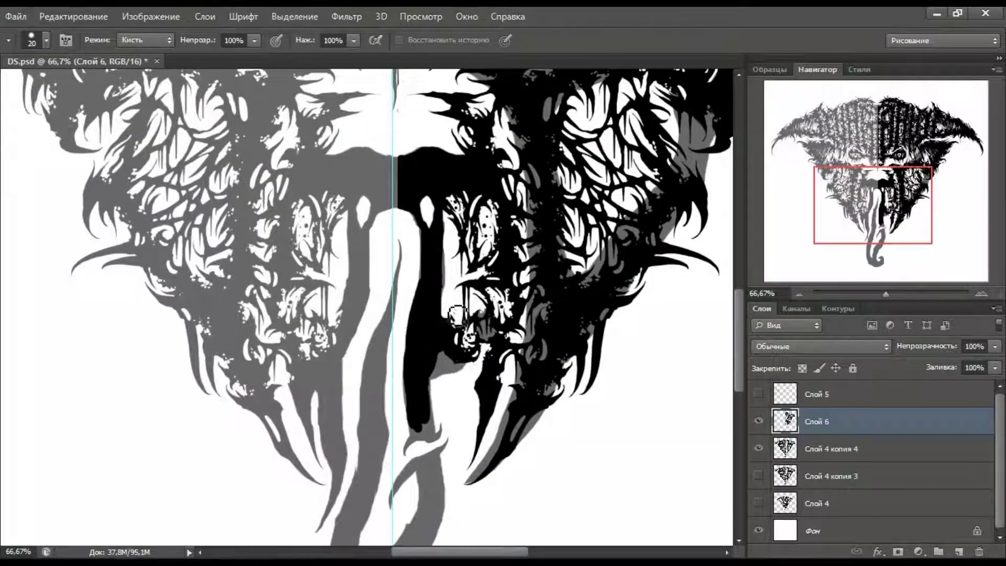
{"action": "scroll", "coordinate": [472, 367], "scroll_direction": "up", "scroll_amount": 2}
{"action": "left_click", "coordinate": [818, 449]}
{"action": "left_click", "coordinate": [758, 422]}
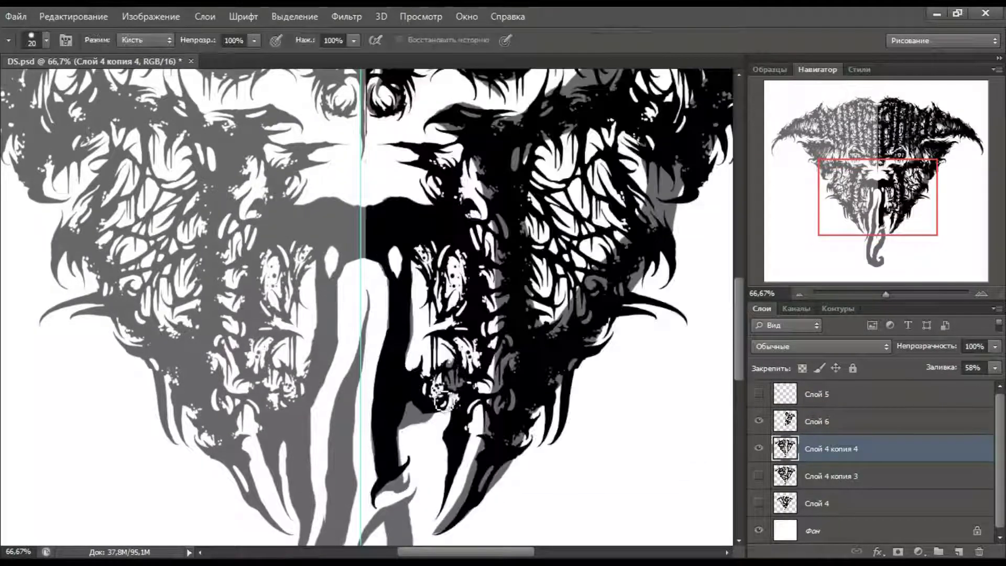
{"action": "key", "text": "l"}
{"action": "scroll", "coordinate": [367, 315], "scroll_direction": "up", "scroll_amount": 1}
{"action": "left_click_drag", "start_coordinate": [284, 540], "coordinate": [475, 344]}
- Toggle Слой 6's visibility to compare the mirrored half against Слой 4 копия 4
{"action": "key", "text": "e"}
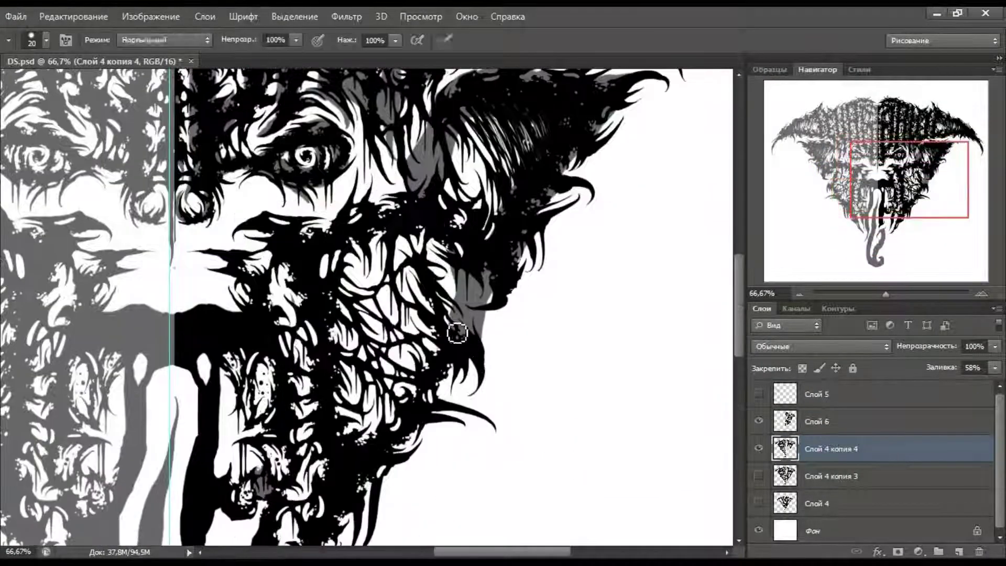
{"action": "scroll", "coordinate": [513, 403], "scroll_direction": "up", "scroll_amount": 3}
{"action": "scroll", "coordinate": [454, 236], "scroll_direction": "up", "scroll_amount": 3}
{"action": "scroll", "coordinate": [454, 236], "scroll_direction": "left", "scroll_amount": 3}
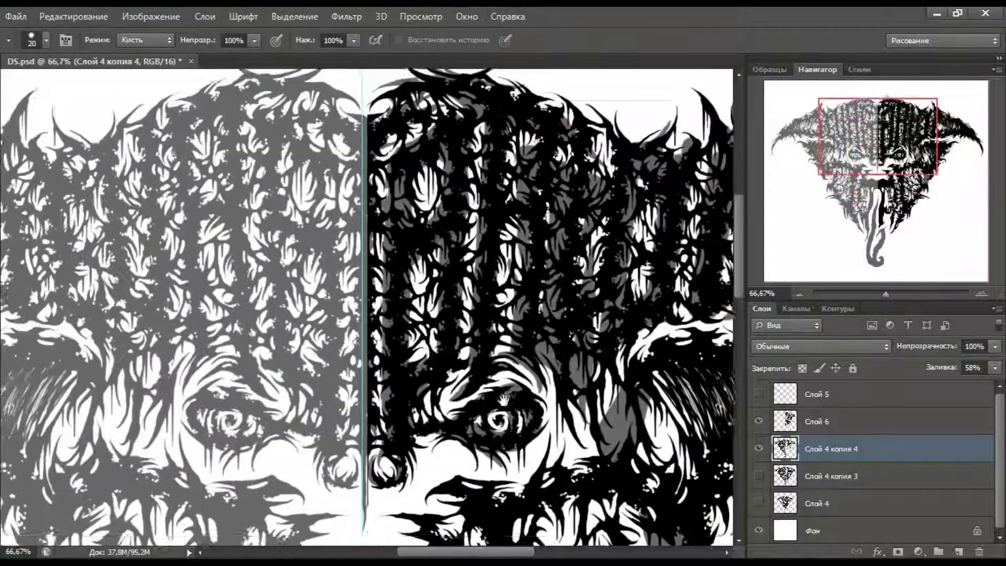
{"action": "key", "text": "alt+bracketright"}
{"action": "key", "text": "alt+bracketleft"}
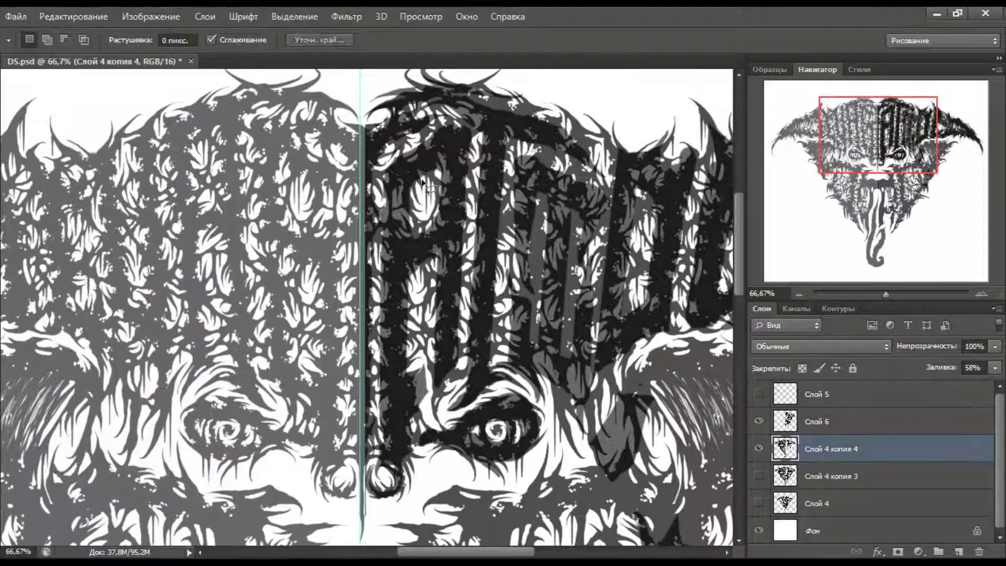
{"action": "scroll", "coordinate": [432, 115], "scroll_direction": "up", "scroll_amount": 1}
{"action": "left_click", "coordinate": [760, 422]}
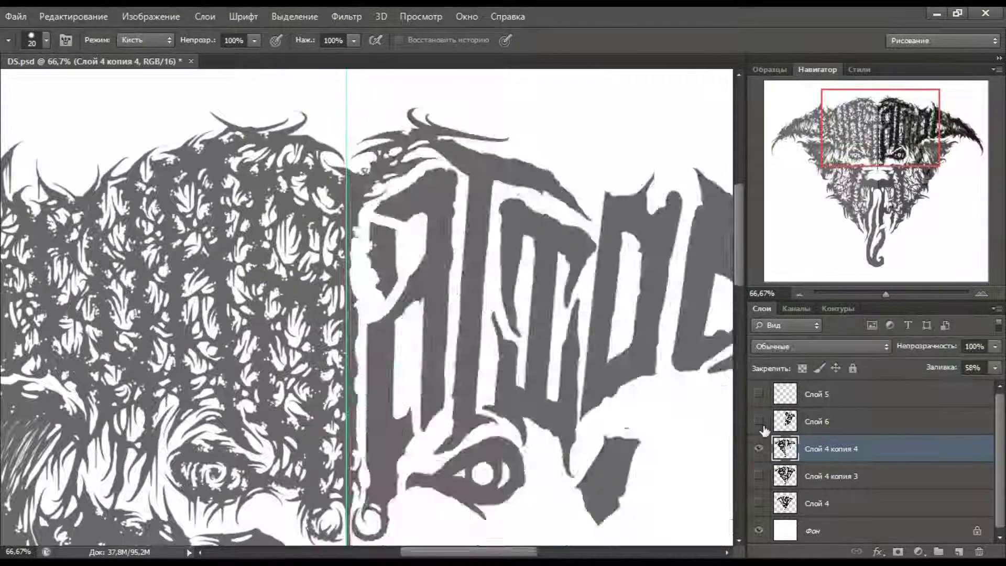
{"action": "left_click", "coordinate": [759, 421]}
- Make Слой 6 active and view Слой 4 копия 4 on its own before restoring all layers
{"action": "key", "text": "l"}
{"action": "key", "text": "z"}
{"action": "scroll", "coordinate": [416, 191], "scroll_direction": "right", "scroll_amount": 1}
{"action": "left_click", "coordinate": [759, 422]}
{"action": "left_click", "coordinate": [775, 430]}
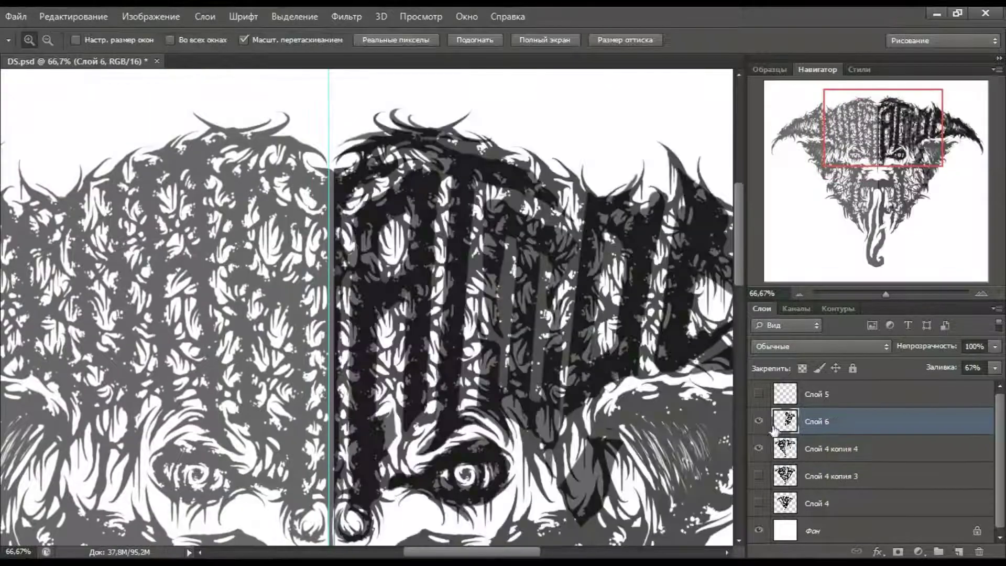
{"action": "left_click", "coordinate": [760, 449], "text": "alt"}
{"action": "key", "text": "e"}
{"action": "left_click", "coordinate": [759, 449], "text": "alt"}
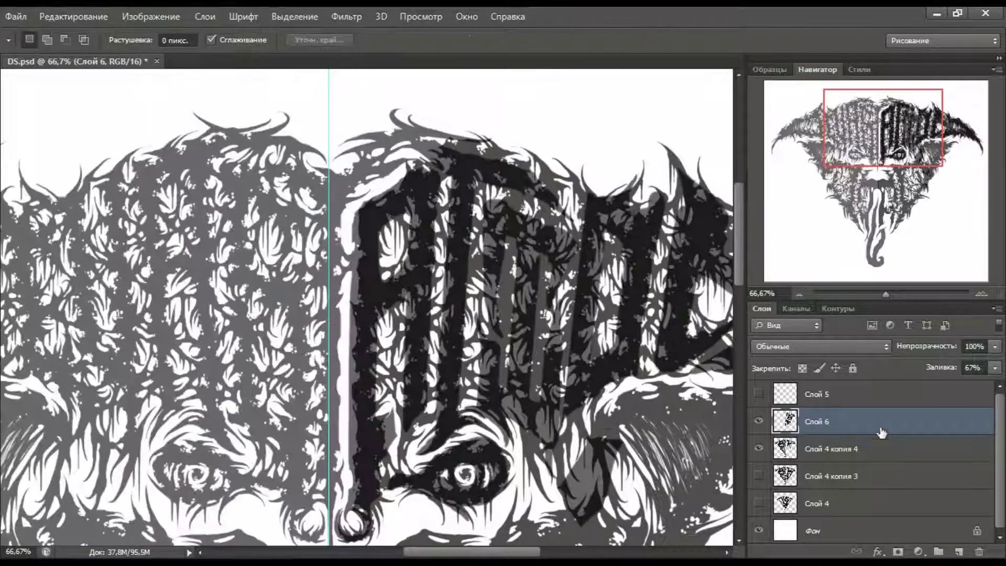
- Fade Слой 4 копия 4 to 16% fill and lasso part of the mirrored lettering
{"action": "left_click", "coordinate": [828, 448]}
{"action": "left_click", "coordinate": [759, 421]}
{"action": "key", "text": "e"}
{"action": "key", "text": "l"}
{"action": "left_click", "coordinate": [995, 367]}
{"action": "left_click_drag", "start_coordinate": [964, 382], "coordinate": [928, 383]}
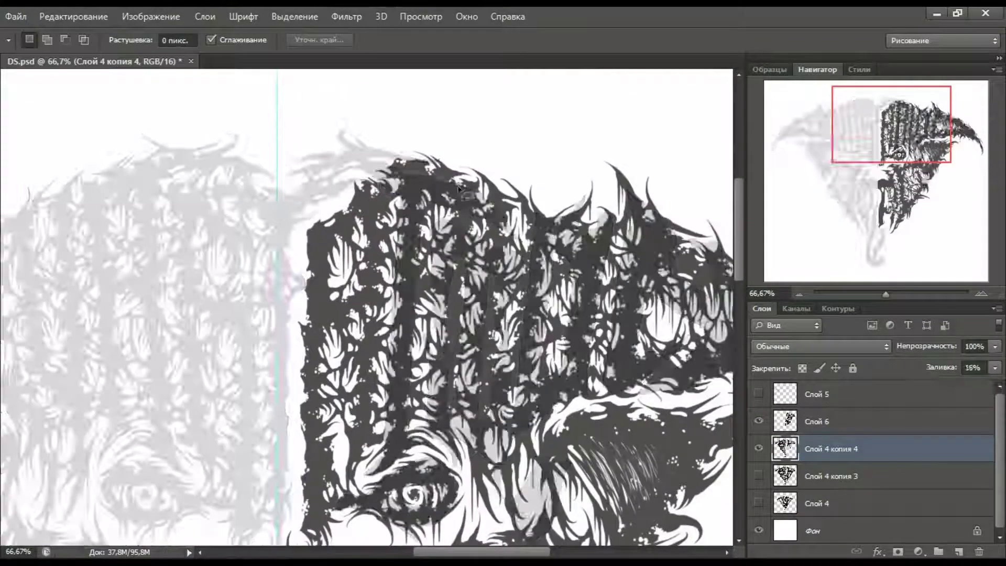
- On Слой 6, erase an opening in the dark right horn mass
{"action": "key", "text": "alt+bracketright"}
{"action": "key", "text": "e"}
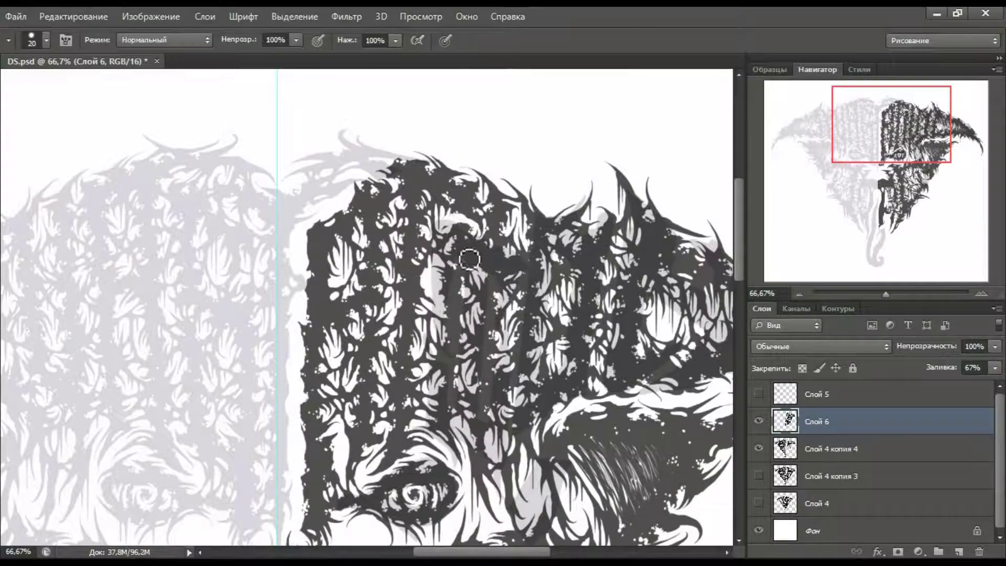
{"action": "key", "text": "b"}
{"action": "left_click_drag", "start_coordinate": [463, 411], "coordinate": [370, 310]}
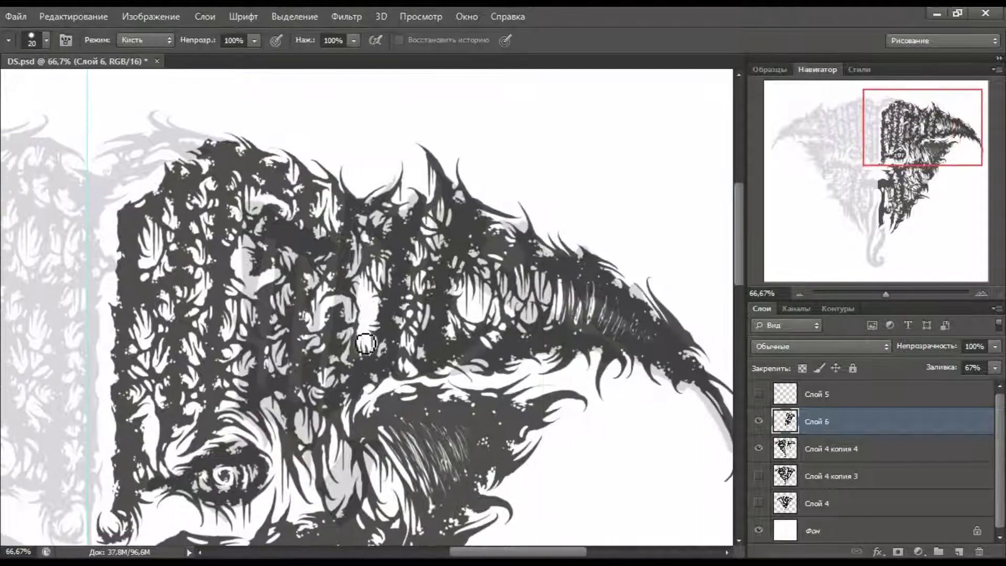
{"action": "key", "text": "e"}
{"action": "scroll", "coordinate": [450, 326], "scroll_direction": "right", "scroll_amount": 5}
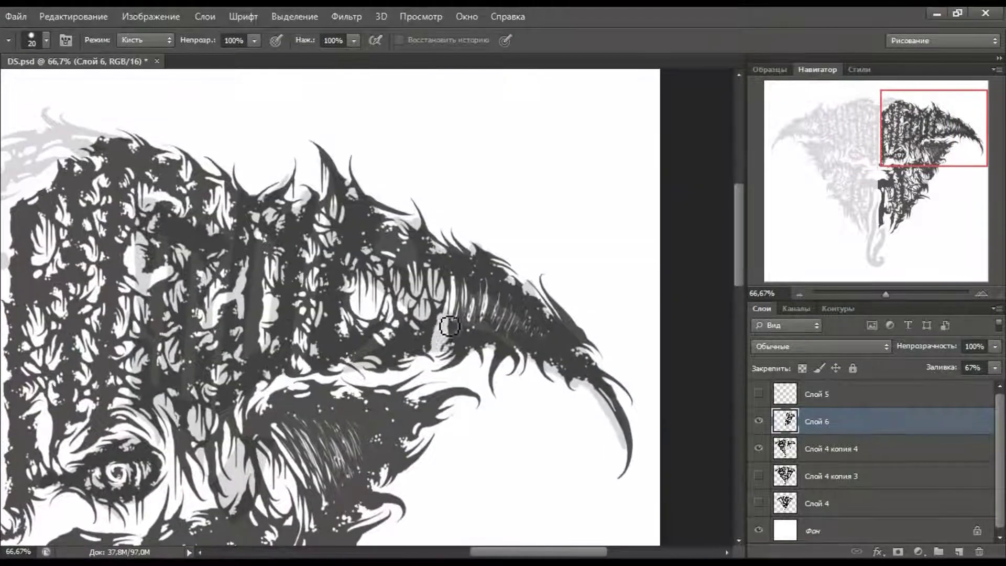
{"action": "mouse_move", "coordinate": [428, 275]}
{"action": "left_mouse_down"}
{"action": "mouse_move", "coordinate": [412, 233]}
{"action": "mouse_move", "coordinate": [490, 310]}
{"action": "left_mouse_up"}
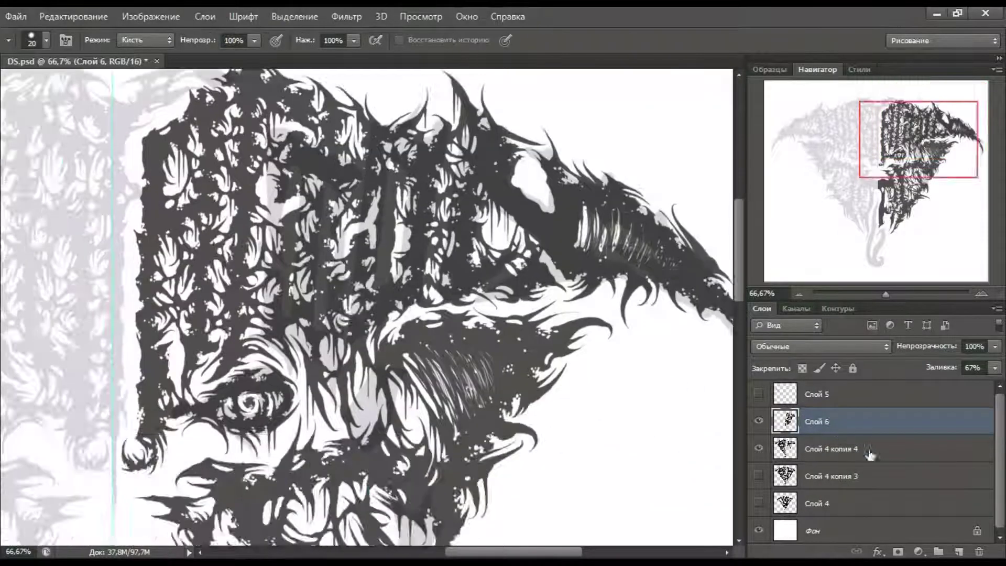
- Zoom out to the whole logo, adjust Слой 6's fill, and save the document
{"action": "left_click", "coordinate": [833, 448]}
{"action": "left_click", "coordinate": [834, 422]}
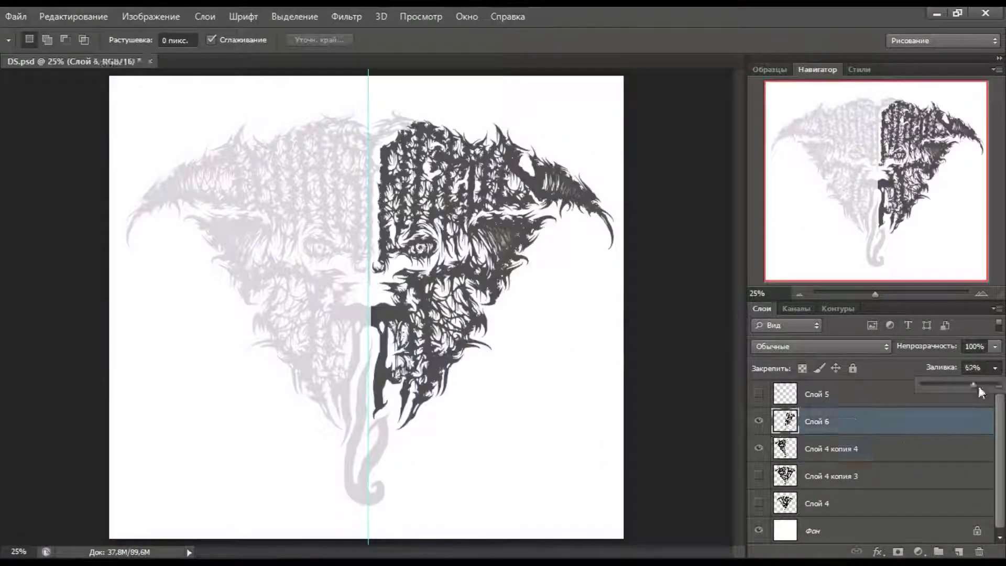
{"action": "left_click", "coordinate": [834, 449]}
{"action": "key", "text": "ctrl+s"}
- Merge Слой 6 down into the main artwork layer
{"action": "key", "text": "alt+bracketright"}
{"action": "left_click", "coordinate": [982, 294]}
{"action": "key", "text": "ctrl+e"}
{"action": "key", "text": "e"}
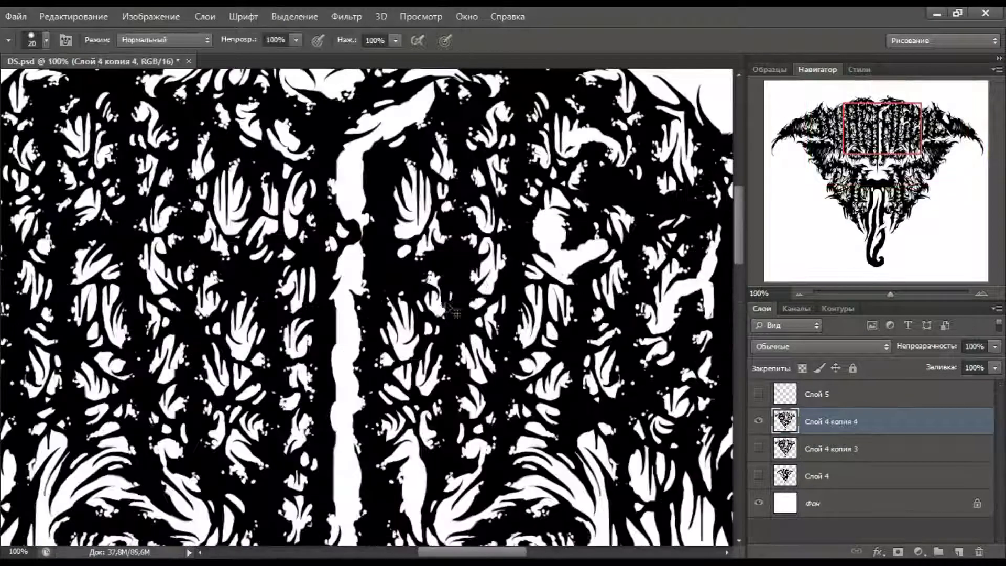
- Paint black over the white blobs in the hair
{"action": "scroll", "coordinate": [382, 252], "scroll_direction": "up", "scroll_amount": 2}
{"action": "scroll", "coordinate": [398, 289], "scroll_direction": "right", "scroll_amount": 2}
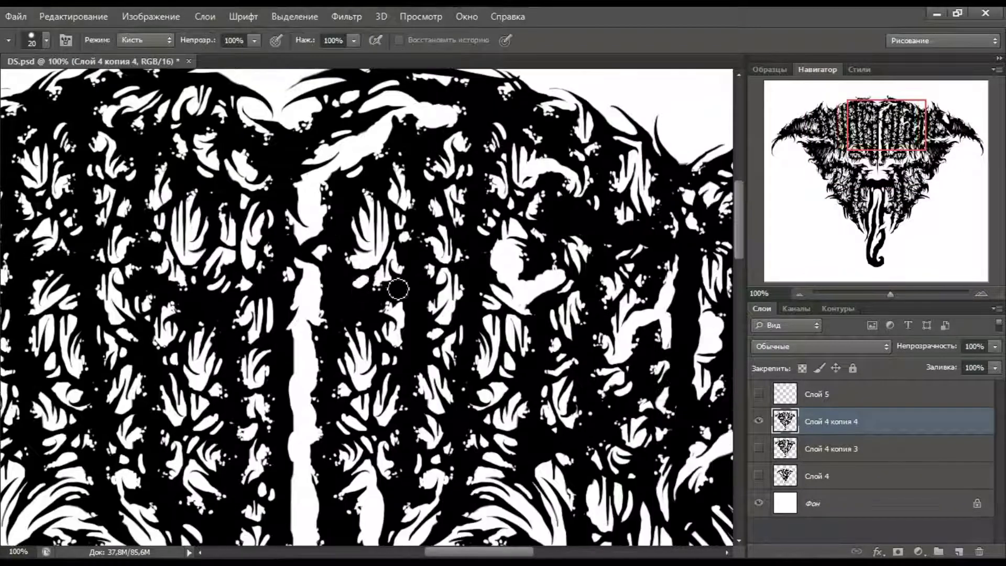
{"action": "scroll", "coordinate": [353, 278], "scroll_direction": "right", "scroll_amount": 4}
{"action": "scroll", "coordinate": [447, 324], "scroll_direction": "down", "scroll_amount": 1}
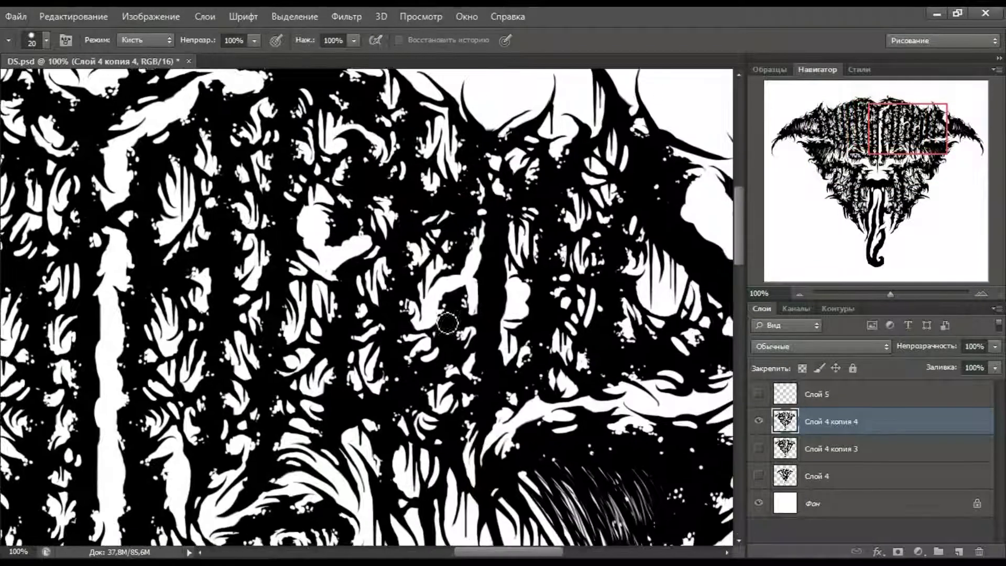
{"action": "scroll", "coordinate": [384, 287], "scroll_direction": "up", "scroll_amount": 2}
{"action": "scroll", "coordinate": [420, 299], "scroll_direction": "right", "scroll_amount": 1}
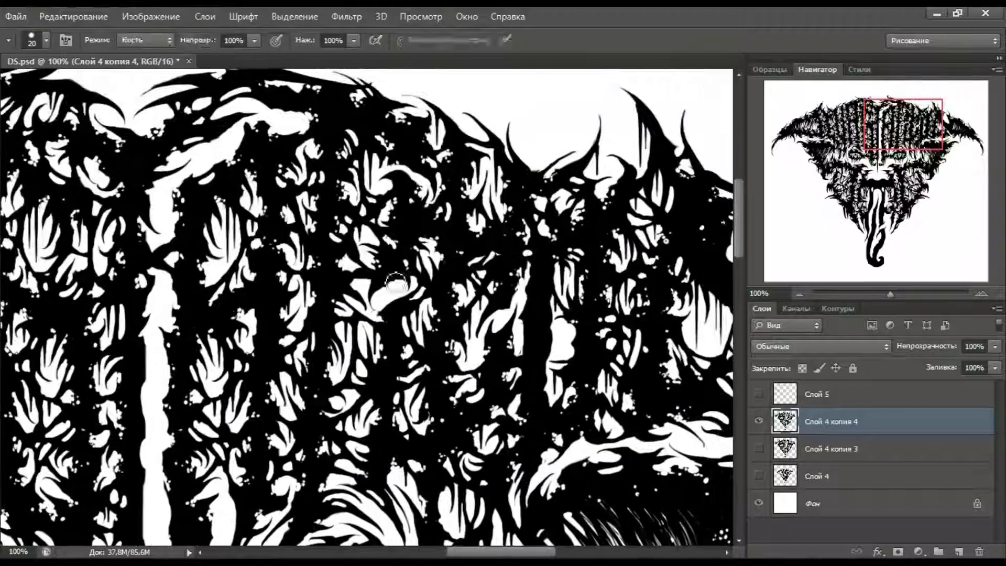
{"action": "scroll", "coordinate": [490, 329], "scroll_direction": "up", "scroll_amount": 1}
{"action": "scroll", "coordinate": [391, 361], "scroll_direction": "left", "scroll_amount": 1}
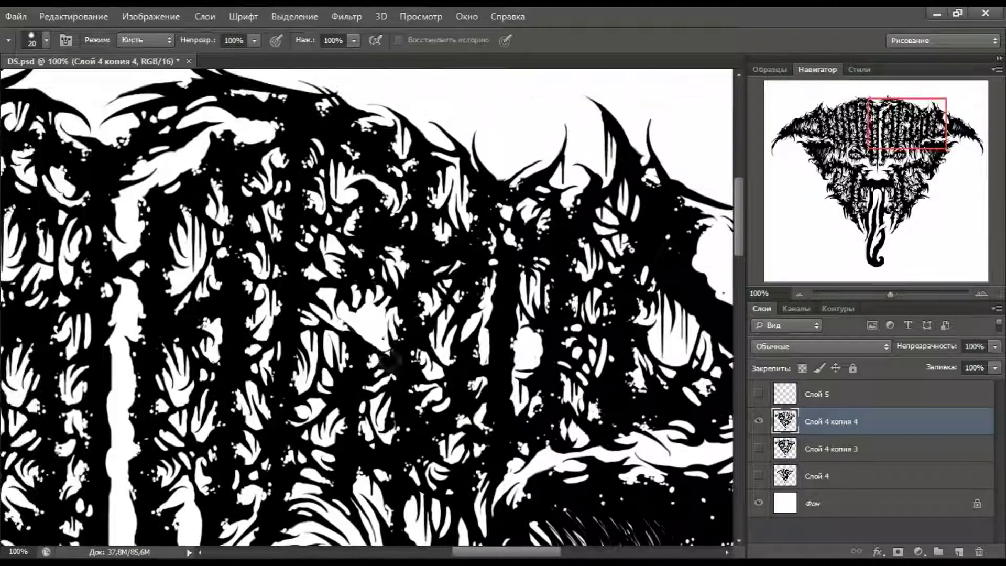
{"action": "left_click_drag", "start_coordinate": [369, 325], "coordinate": [393, 374]}
{"action": "mouse_move", "coordinate": [375, 309]}
{"action": "left_mouse_down"}
{"action": "mouse_move", "coordinate": [362, 325]}
{"action": "mouse_move", "coordinate": [369, 299]}
{"action": "mouse_move", "coordinate": [313, 264]}
{"action": "left_mouse_up"}
- Pan across the hair area, alternating between Brush and Eraser
{"action": "scroll", "coordinate": [223, 335], "scroll_direction": "left", "scroll_amount": 3}
{"action": "key", "text": "b"}
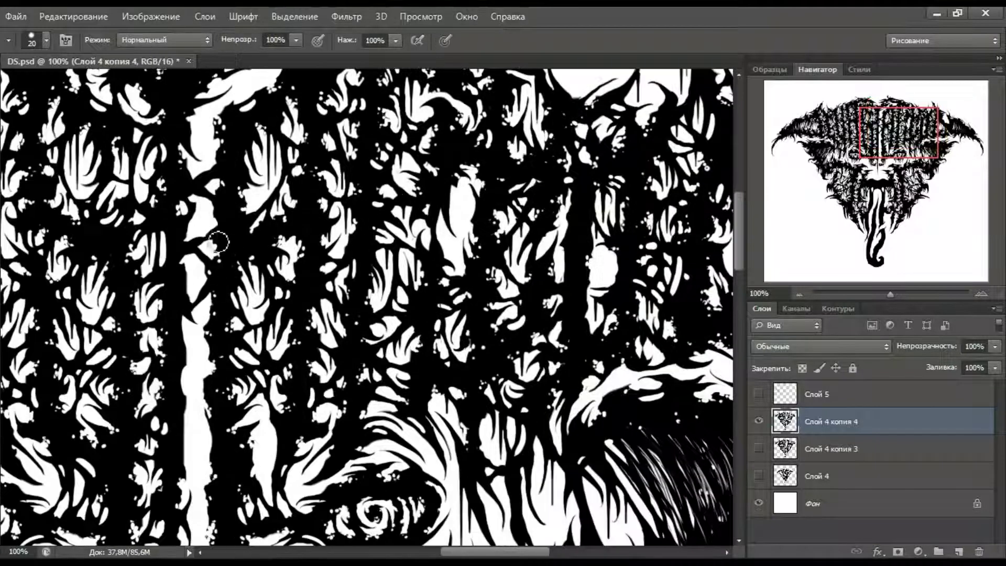
{"action": "scroll", "coordinate": [218, 231], "scroll_direction": "down", "scroll_amount": 3}
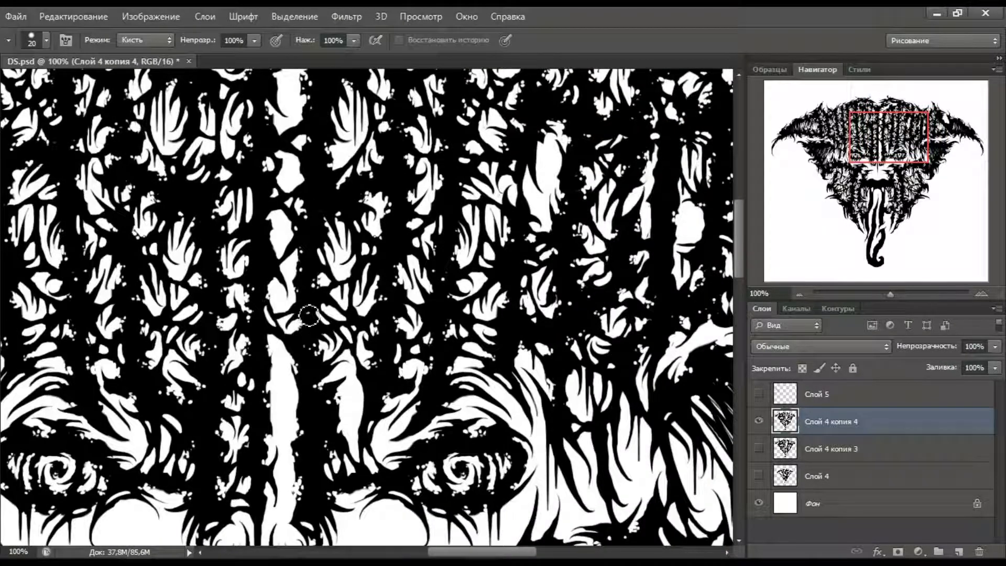
{"action": "scroll", "coordinate": [388, 420], "scroll_direction": "down", "scroll_amount": 3}
{"action": "scroll", "coordinate": [495, 431], "scroll_direction": "down", "scroll_amount": 5}
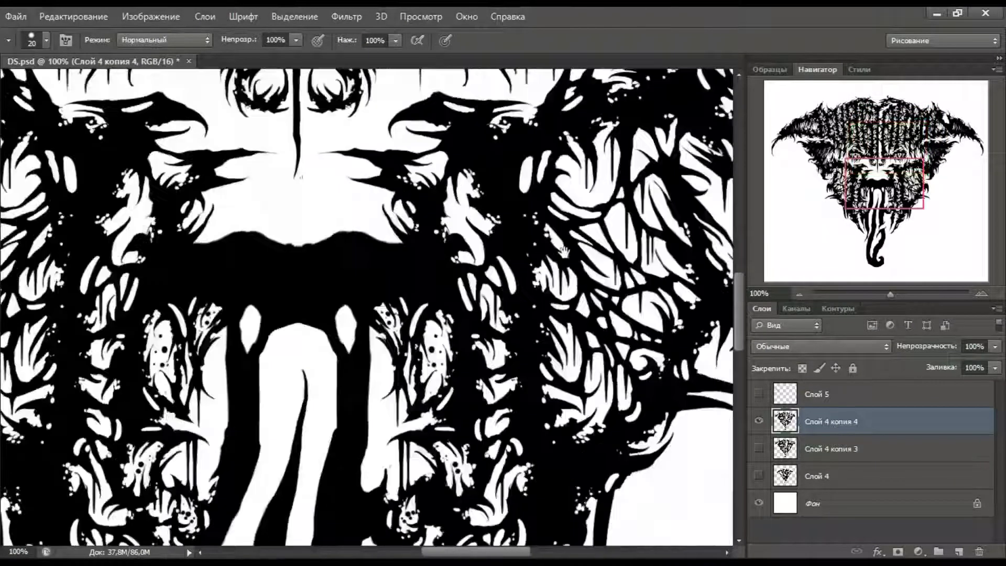
{"action": "scroll", "coordinate": [419, 366], "scroll_direction": "up", "scroll_amount": 5}
{"action": "scroll", "coordinate": [367, 315], "scroll_direction": "left", "scroll_amount": 1}
{"action": "key", "text": "e"}
{"action": "key", "text": "b"}
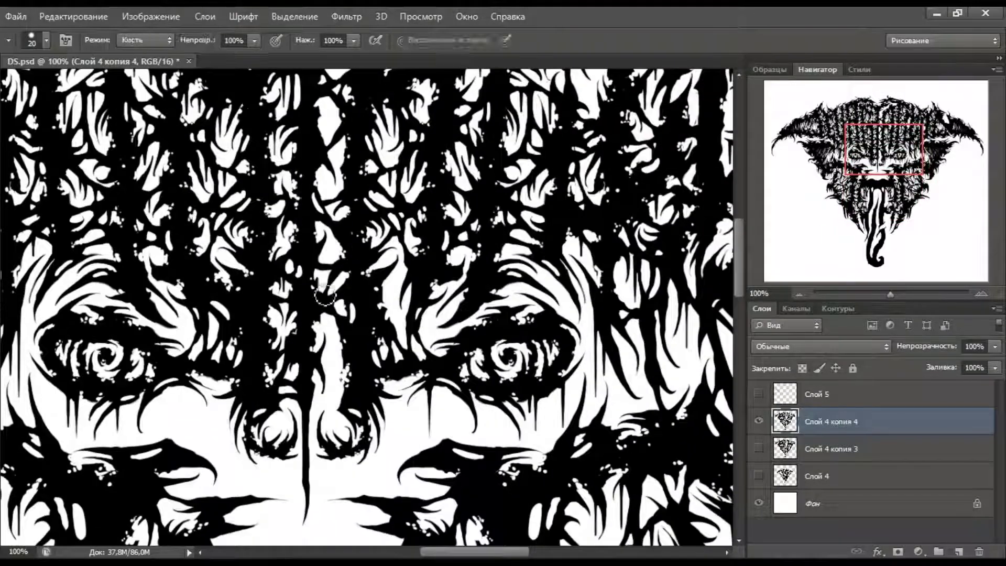
- Repaint and refine the hair strands beside the right eye
{"action": "scroll", "coordinate": [362, 210], "scroll_direction": "up", "scroll_amount": 3}
{"action": "scroll", "coordinate": [364, 286], "scroll_direction": "up", "scroll_amount": 1}
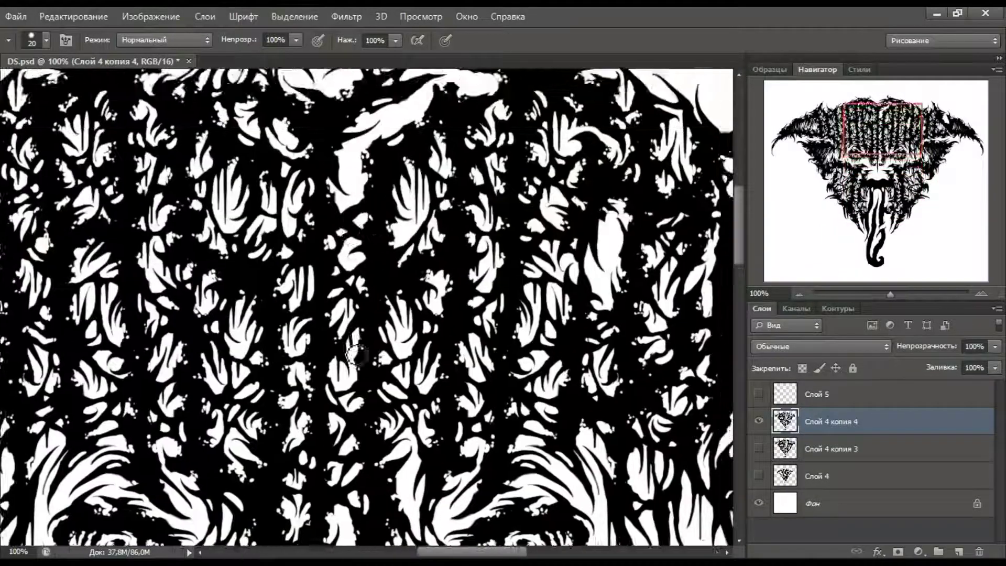
{"action": "scroll", "coordinate": [361, 278], "scroll_direction": "down", "scroll_amount": 5}
{"action": "scroll", "coordinate": [362, 278], "scroll_direction": "right", "scroll_amount": 5}
{"action": "key", "text": "e"}
{"action": "left_click_drag", "start_coordinate": [425, 358], "coordinate": [440, 262]}
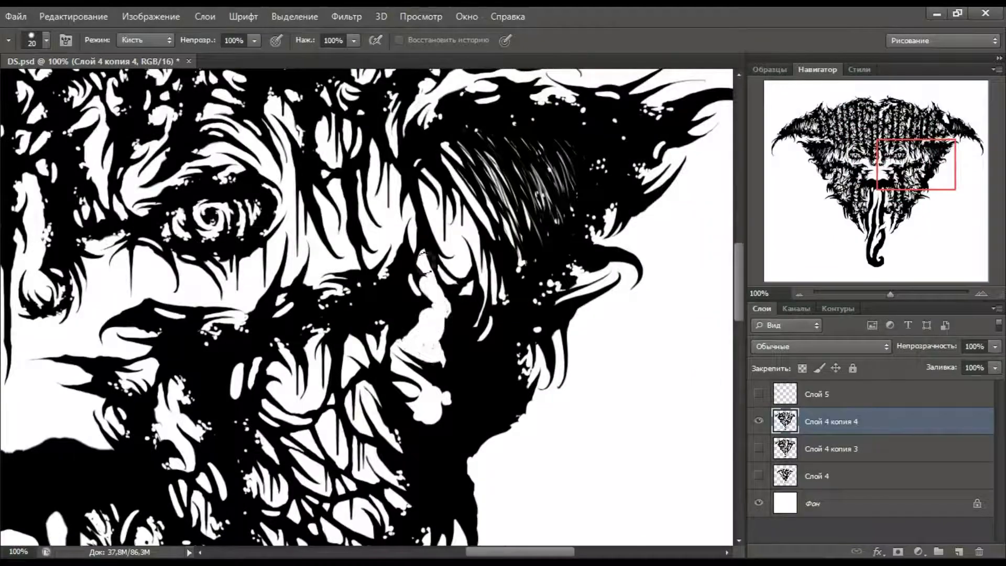
{"action": "key", "text": "b"}
{"action": "left_click_drag", "start_coordinate": [420, 189], "coordinate": [422, 293]}
{"action": "left_click_drag", "start_coordinate": [445, 131], "coordinate": [461, 168]}
{"action": "key", "text": "e"}
{"action": "left_click_drag", "start_coordinate": [403, 220], "coordinate": [449, 272]}
- Delete the spare Слой 4 копия 3 layer and zoom back in on the mouth
{"action": "scroll", "coordinate": [448, 273], "scroll_direction": "up", "scroll_amount": 1}
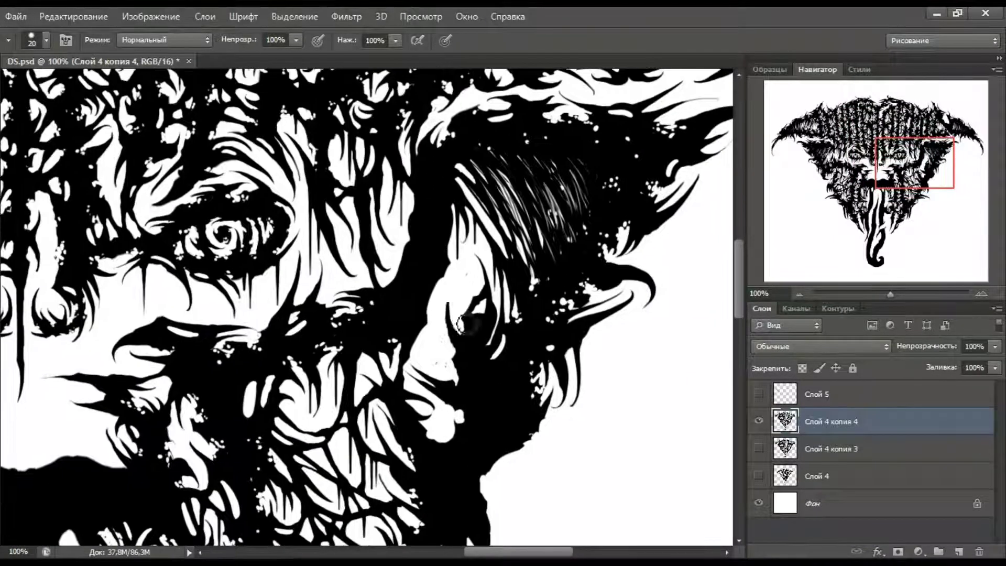
{"action": "key", "text": "ctrl+0"}
{"action": "key", "text": "ctrl+1"}
- Erase a white gap into the black nose area
{"action": "key", "text": "b"}
{"action": "scroll", "coordinate": [285, 355], "scroll_direction": "down", "scroll_amount": 3}
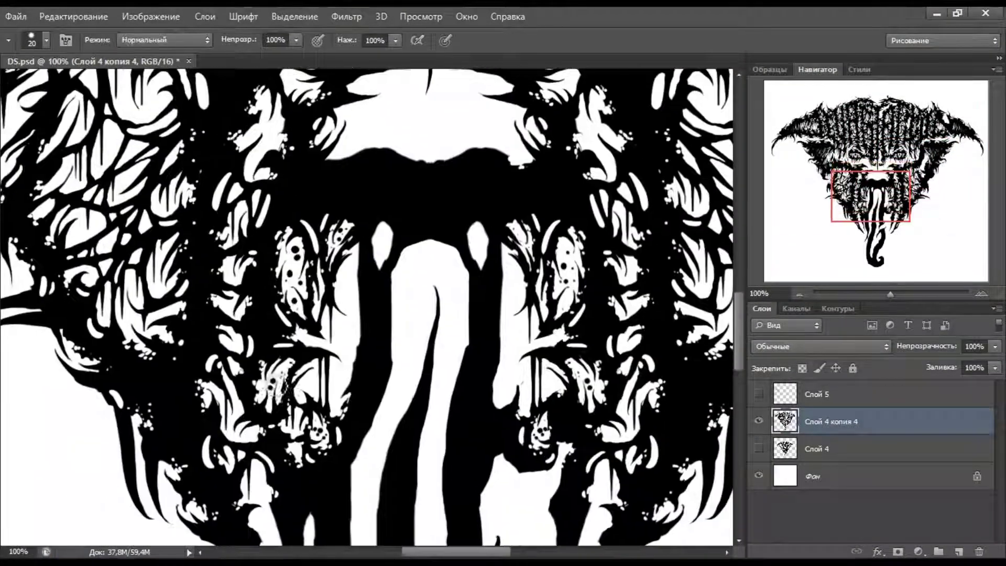
{"action": "scroll", "coordinate": [340, 367], "scroll_direction": "down", "scroll_amount": 1}
{"action": "key", "text": "e"}
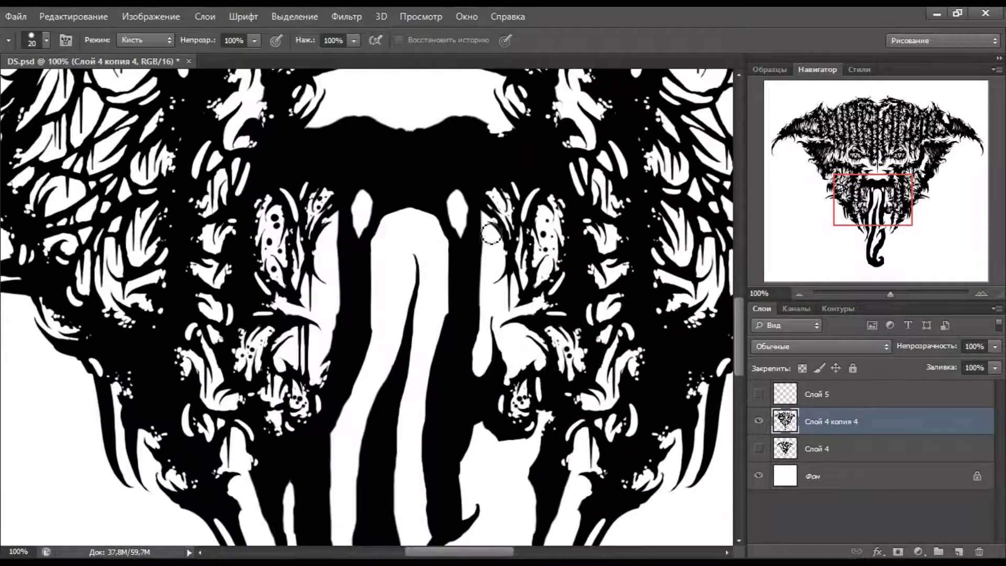
{"action": "key", "text": "e"}
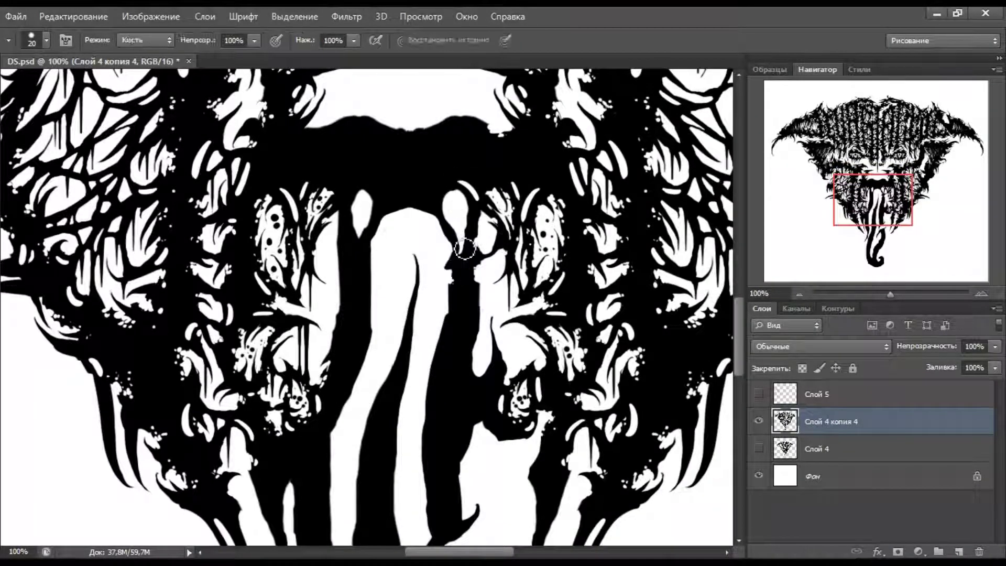
{"action": "key", "text": "b"}
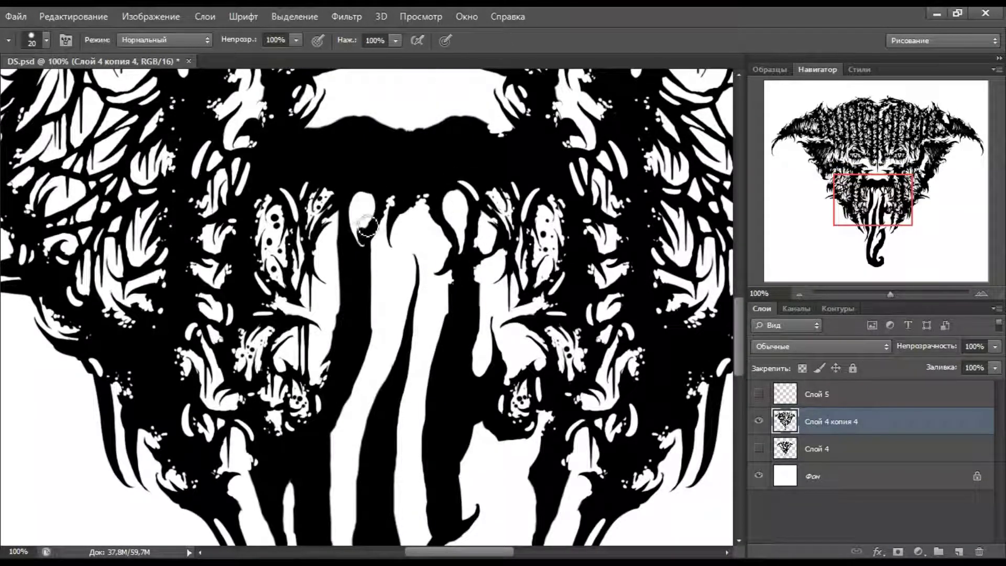
{"action": "key", "text": "e"}
{"action": "left_click_drag", "start_coordinate": [362, 252], "coordinate": [354, 208]}
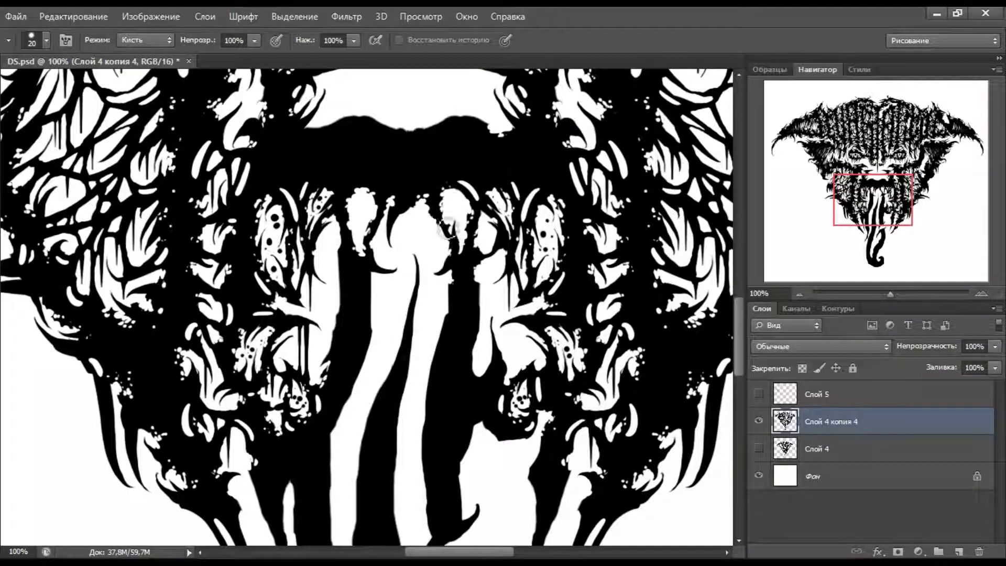
- Paint and erase curved strands beside the nose, adding black along the lower strand
{"action": "key", "text": "b"}
{"action": "left_click_drag", "start_coordinate": [448, 229], "coordinate": [460, 215]}
{"action": "key", "text": "e"}
{"action": "left_click_drag", "start_coordinate": [384, 188], "coordinate": [355, 180]}
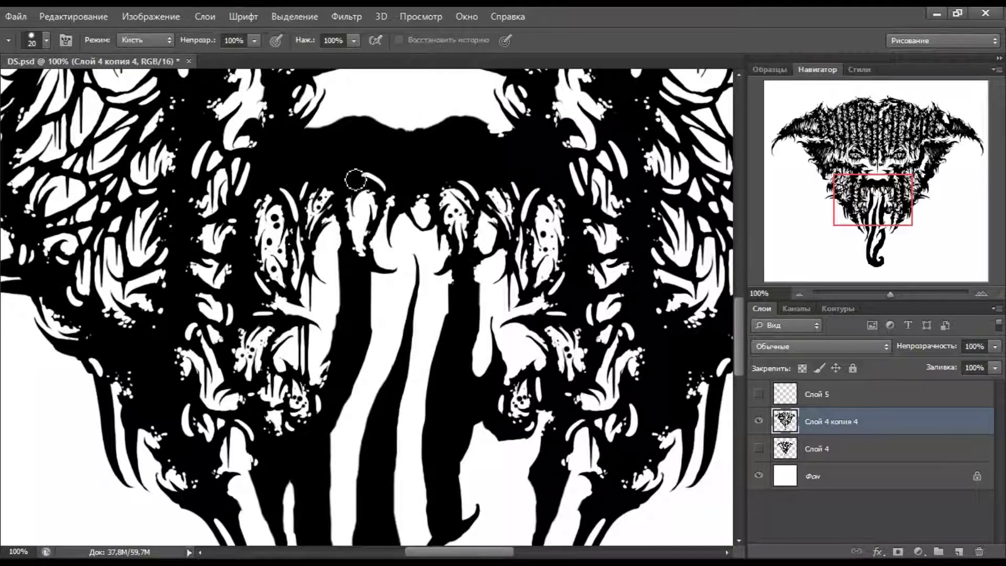
{"action": "key", "text": "e"}
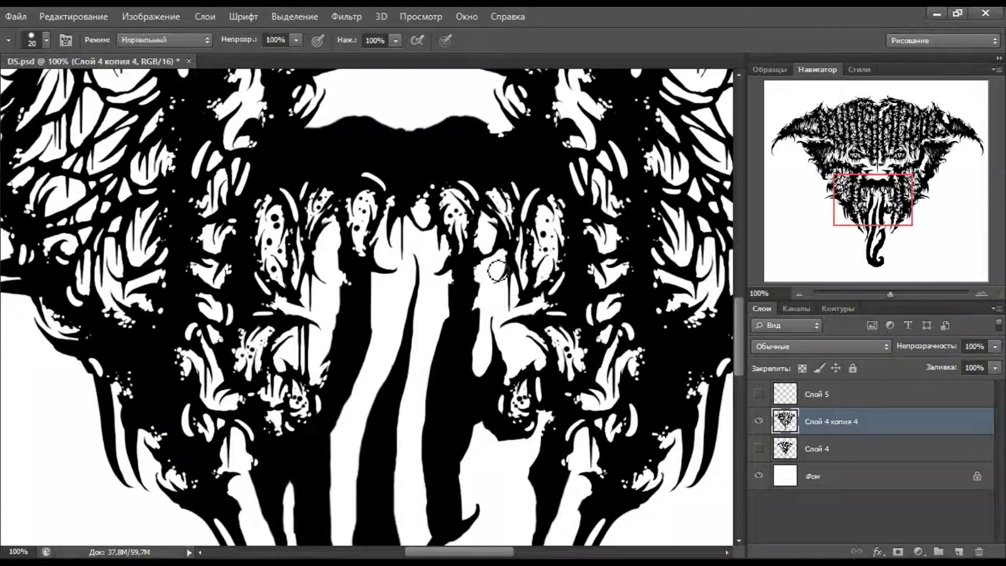
{"action": "mouse_move", "coordinate": [490, 283]}
{"action": "left_mouse_down"}
{"action": "mouse_move", "coordinate": [455, 325]}
{"action": "mouse_move", "coordinate": [413, 262]}
{"action": "left_mouse_up"}
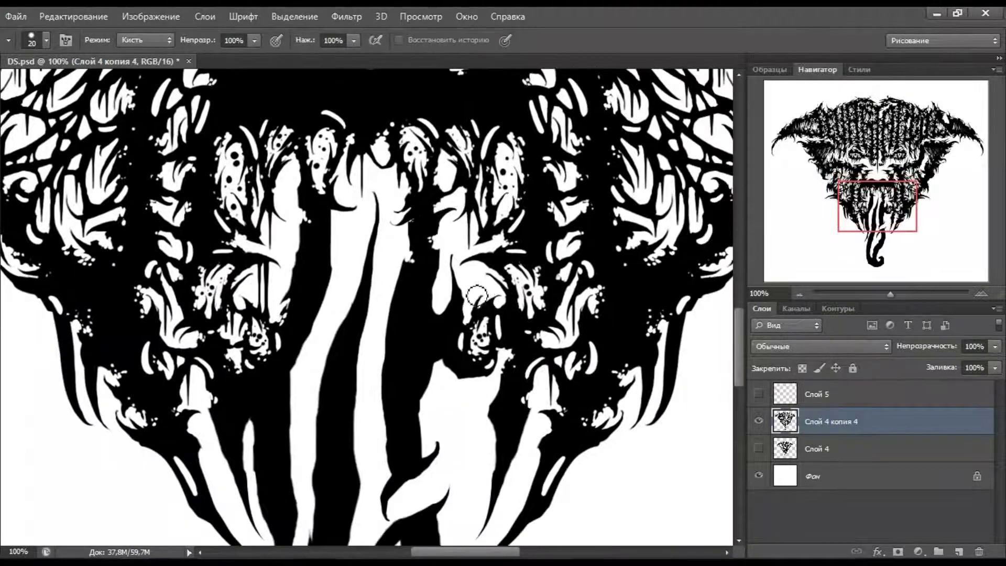
{"action": "key", "text": "b"}
{"action": "left_click_drag", "start_coordinate": [478, 342], "coordinate": [452, 290]}
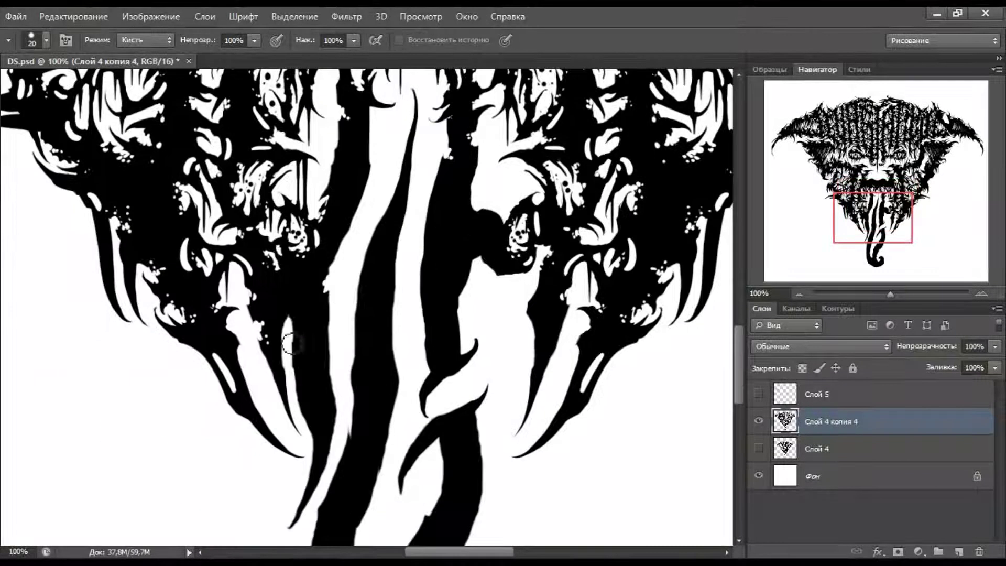
- Paint, then partly erase, black over the white shape right of the mouth centre
{"action": "left_click_drag", "start_coordinate": [234, 355], "coordinate": [298, 360]}
{"action": "key", "text": "e"}
{"action": "key", "text": "b"}
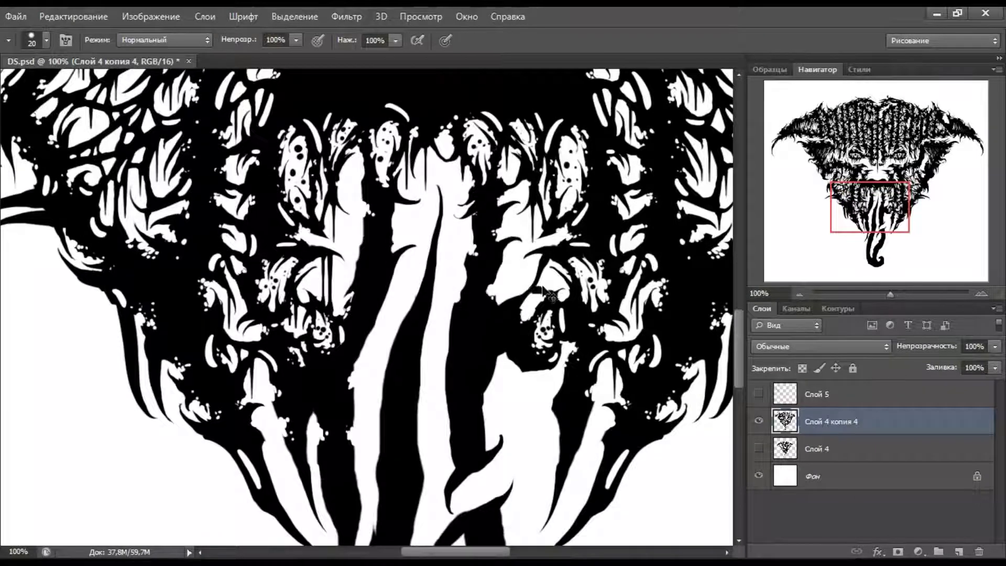
{"action": "left_click_drag", "start_coordinate": [471, 236], "coordinate": [454, 289]}
{"action": "key", "text": "e"}
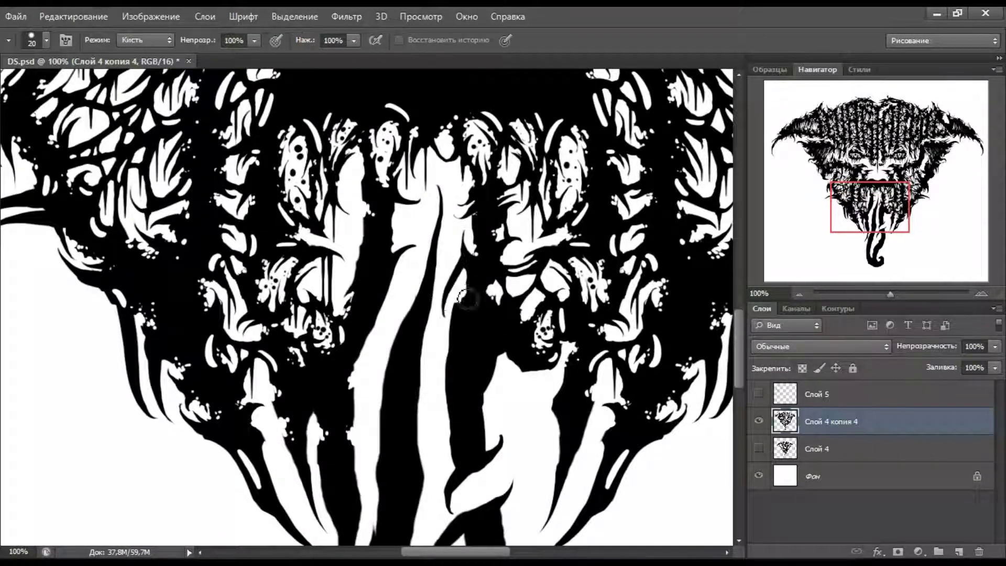
{"action": "mouse_move", "coordinate": [461, 356]}
{"action": "left_mouse_down"}
{"action": "mouse_move", "coordinate": [456, 298]}
{"action": "mouse_move", "coordinate": [474, 297]}
{"action": "left_mouse_up"}
{"action": "left_click_drag", "start_coordinate": [526, 329], "coordinate": [442, 256]}
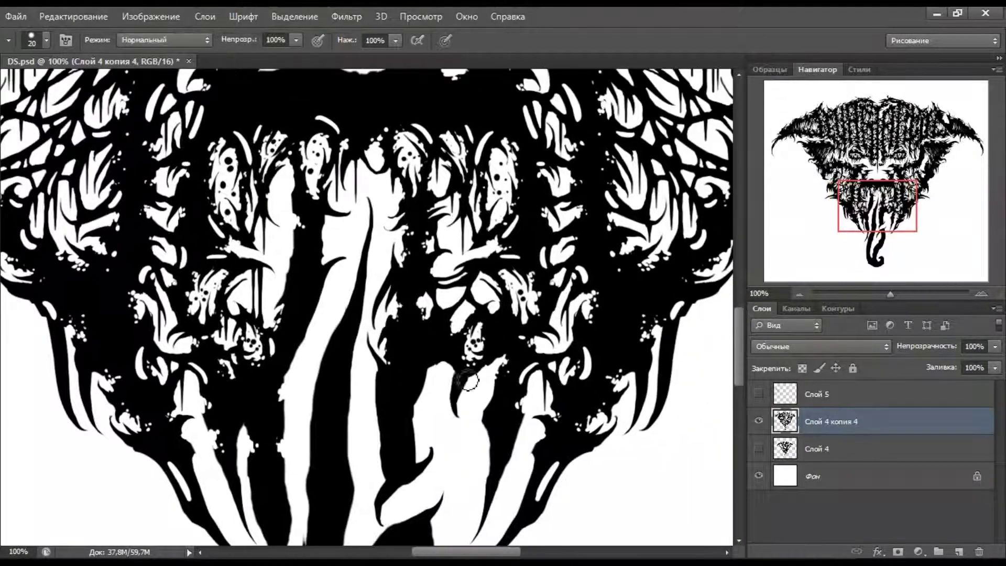
{"action": "key", "text": "b"}
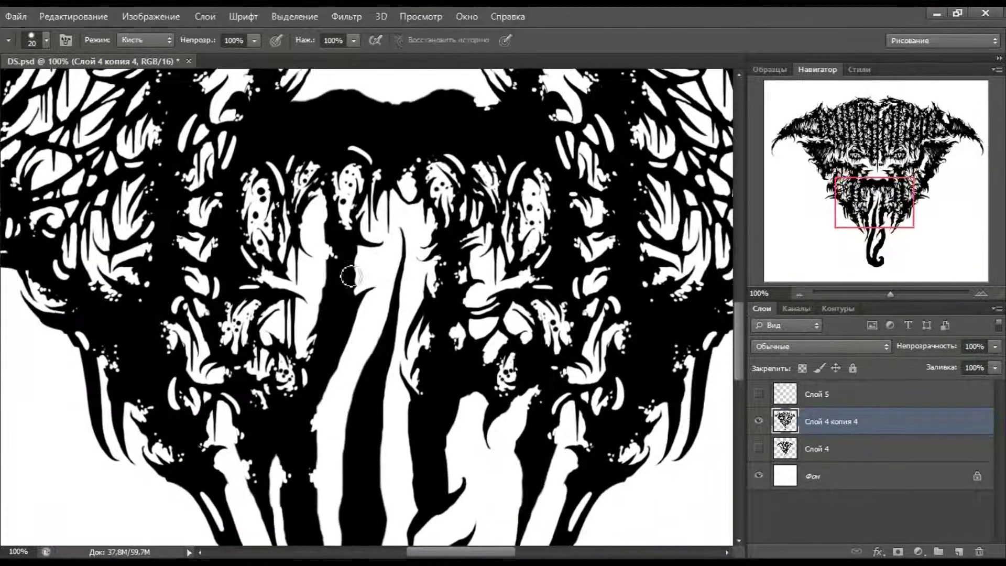
{"action": "left_click_drag", "start_coordinate": [348, 270], "coordinate": [388, 259]}
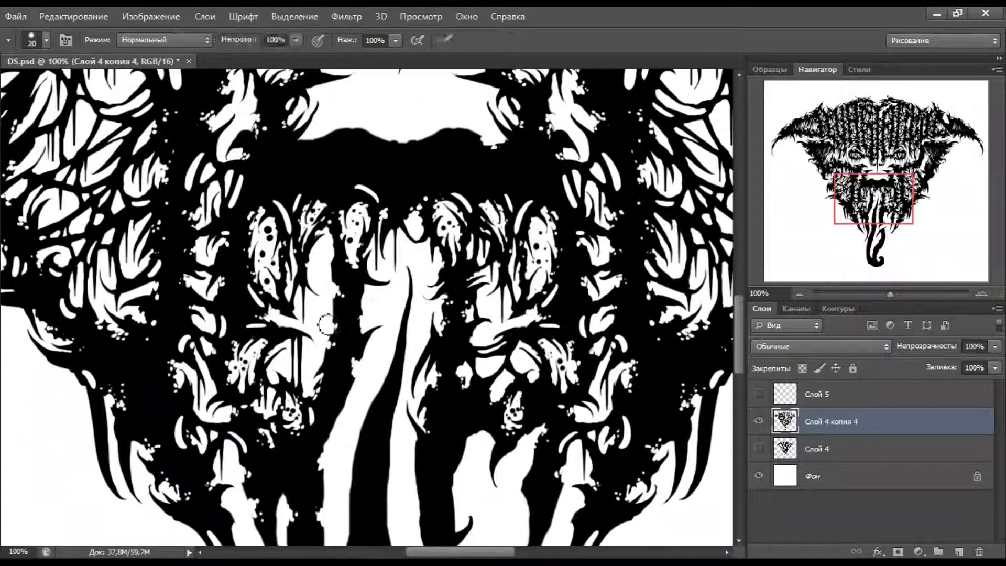
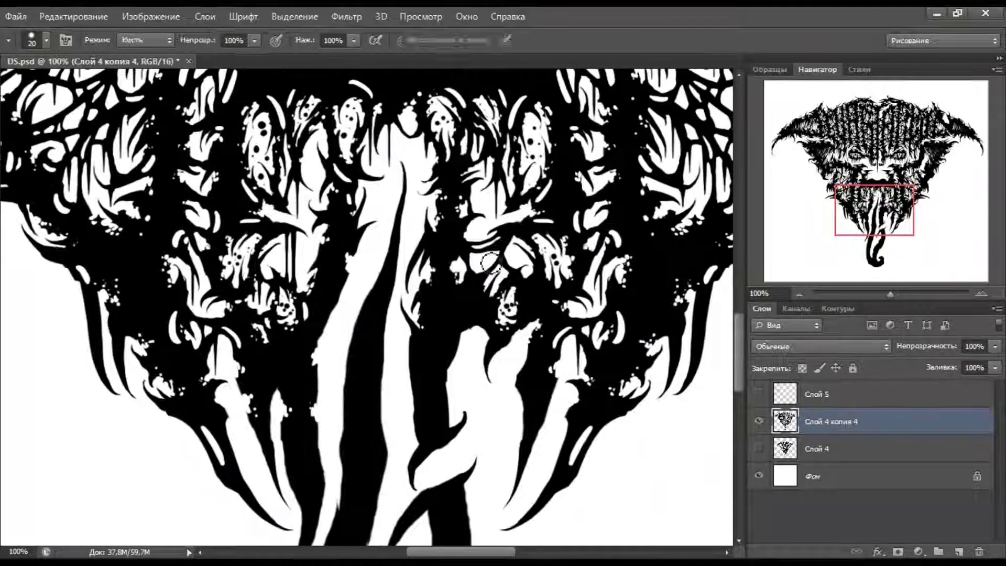
- Carve white marks into the beard's bottom curl and paint a black tapered spike beside it
{"action": "mouse_move", "coordinate": [574, 517]}
{"action": "left_mouse_down"}
{"action": "mouse_move", "coordinate": [521, 375]}
{"action": "mouse_move", "coordinate": [420, 344]}
{"action": "mouse_move", "coordinate": [426, 304]}
{"action": "mouse_move", "coordinate": [388, 281]}
{"action": "left_mouse_up"}
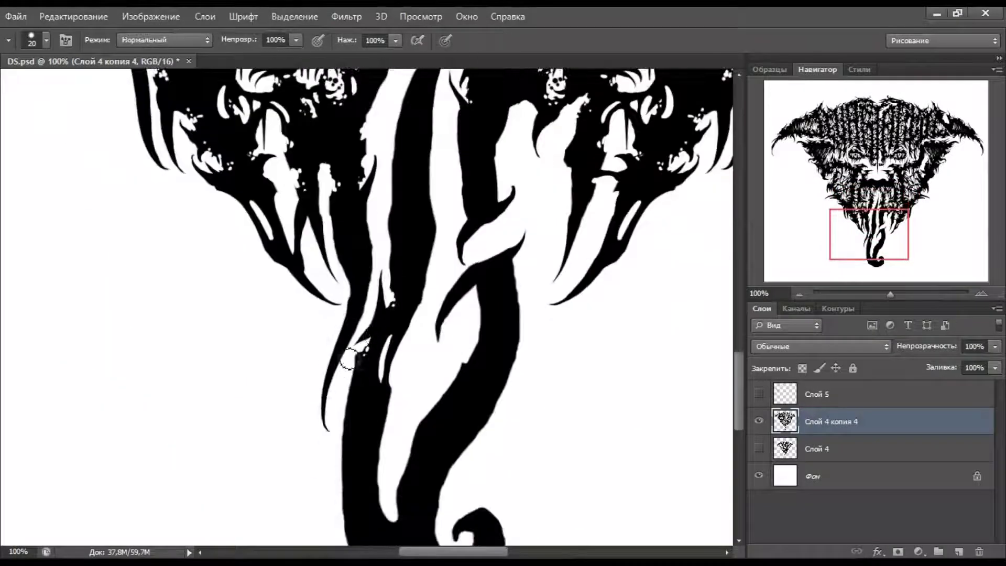
{"action": "left_click_drag", "start_coordinate": [361, 328], "coordinate": [375, 191]}
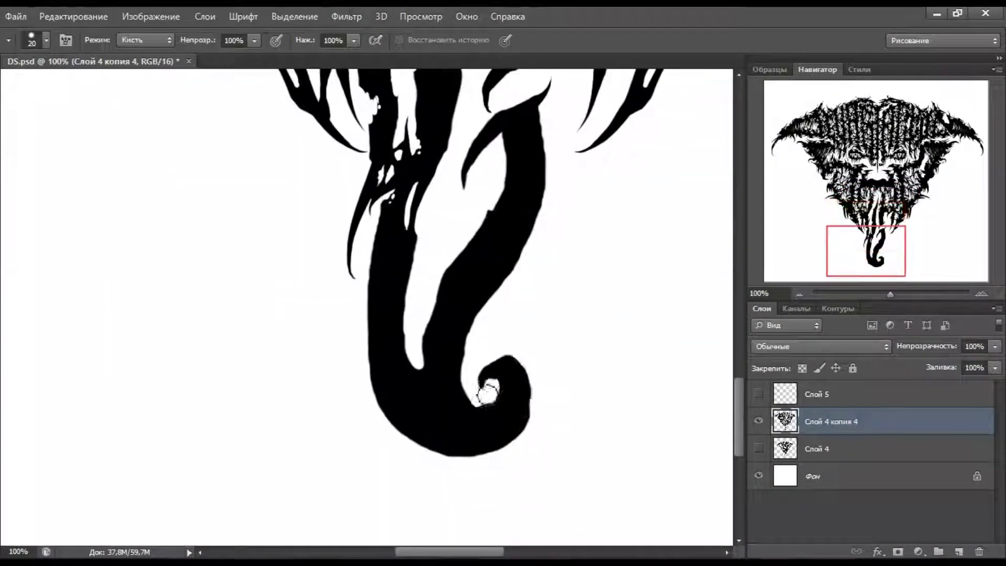
{"action": "mouse_move", "coordinate": [480, 403]}
{"action": "left_mouse_down"}
{"action": "mouse_move", "coordinate": [546, 382]}
{"action": "mouse_move", "coordinate": [481, 407]}
{"action": "mouse_move", "coordinate": [536, 387]}
{"action": "left_mouse_up"}
{"action": "key", "text": "e"}
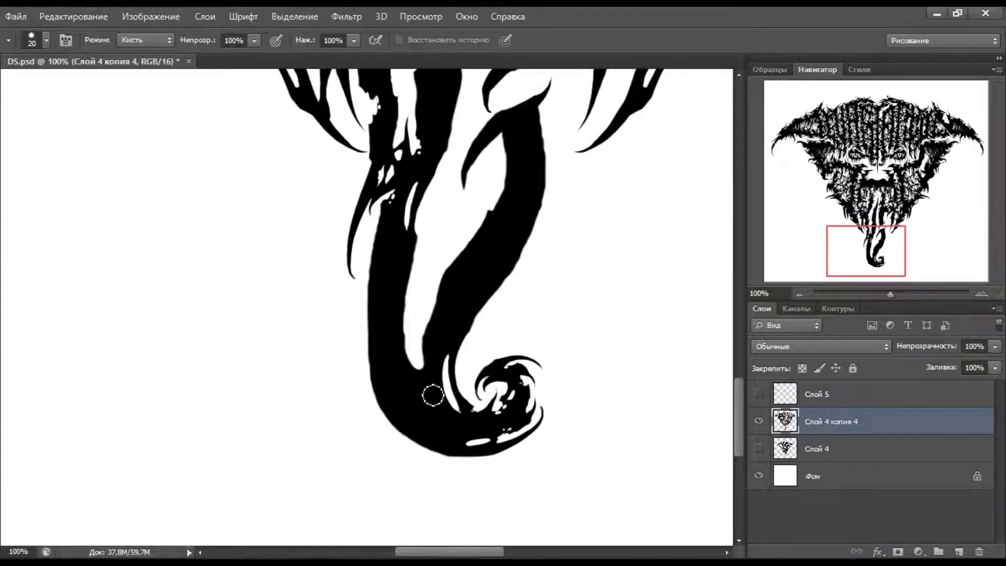
{"action": "scroll", "coordinate": [409, 341], "scroll_direction": "up", "scroll_amount": 3}
{"action": "key", "text": "e"}
{"action": "scroll", "coordinate": [363, 399], "scroll_direction": "down", "scroll_amount": 3}
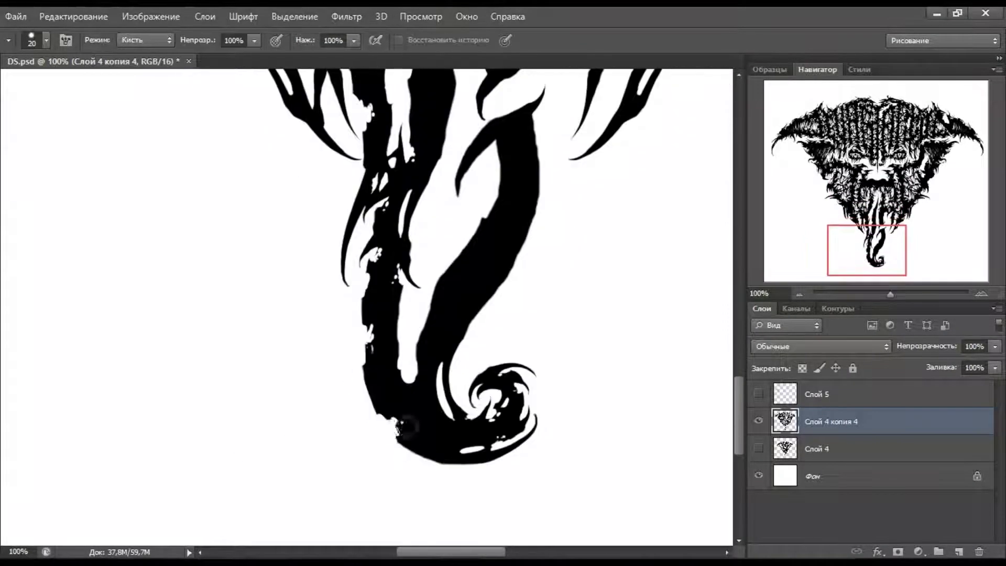
{"action": "left_click_drag", "start_coordinate": [422, 322], "coordinate": [435, 312]}
{"action": "key", "text": "b"}
{"action": "left_click_drag", "start_coordinate": [333, 355], "coordinate": [365, 342]}
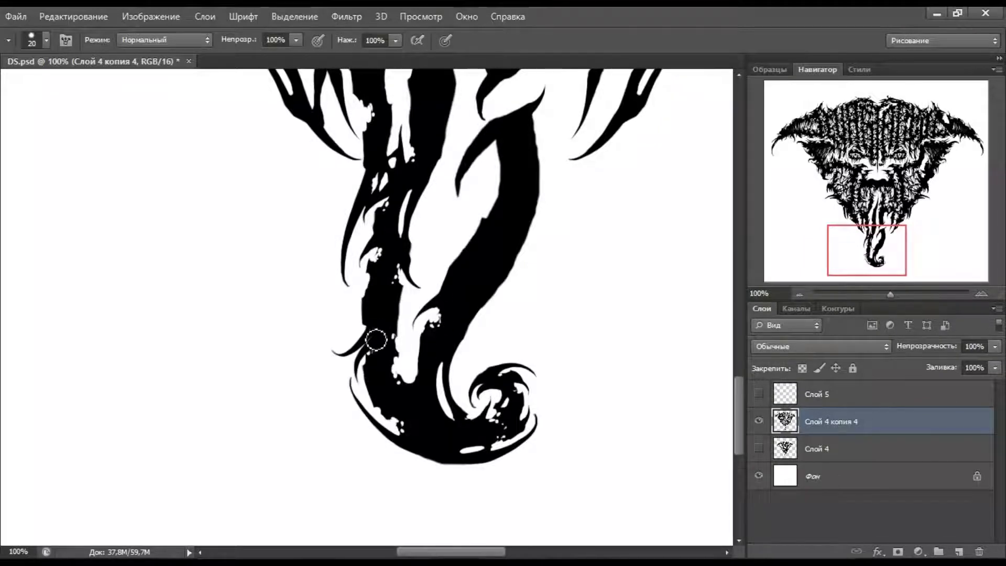
- Carve long white slashes into the lower beard strand
{"action": "key", "text": "e"}
{"action": "scroll", "coordinate": [376, 340], "scroll_direction": "up", "scroll_amount": 3}
{"action": "key", "text": "b"}
{"action": "key", "text": "e"}
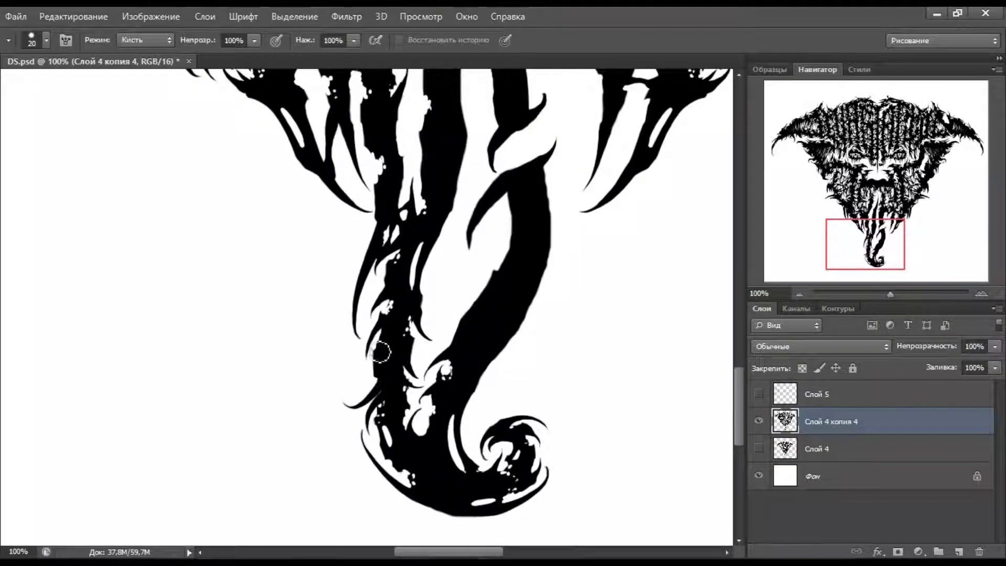
{"action": "scroll", "coordinate": [381, 353], "scroll_direction": "down", "scroll_amount": 1}
{"action": "scroll", "coordinate": [381, 352], "scroll_direction": "right", "scroll_amount": 1}
{"action": "key", "text": "b"}
{"action": "key", "text": "e"}
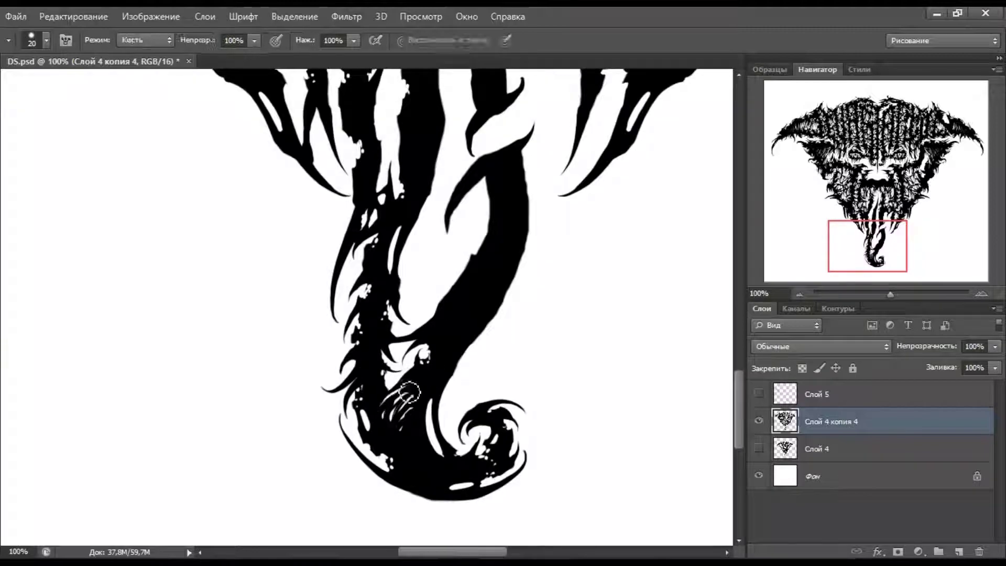
{"action": "left_click_drag", "start_coordinate": [404, 431], "coordinate": [647, 382]}
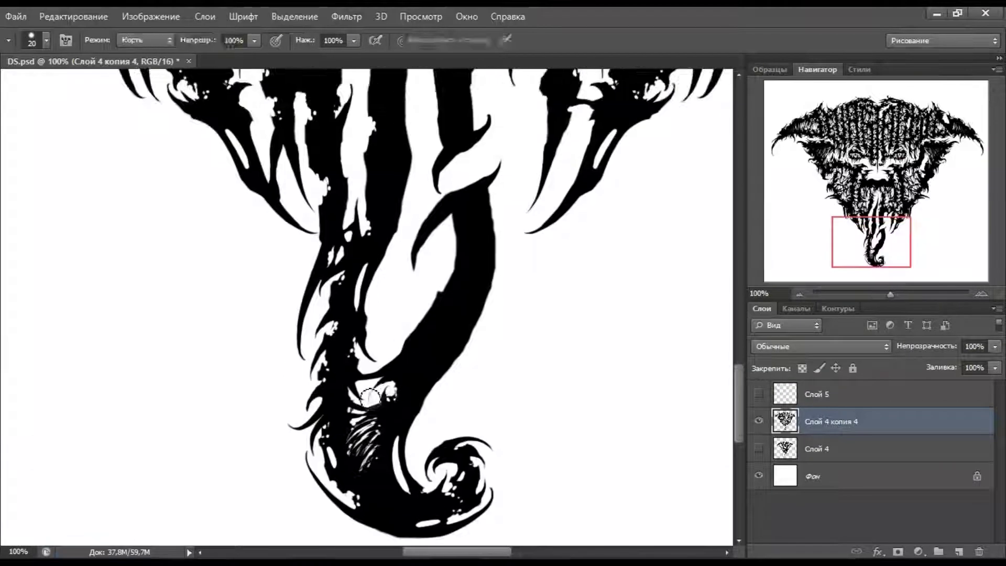
- Save the document, then add more white slashes along the central strand
{"action": "key", "text": "ctrl+s"}
{"action": "left_click_drag", "start_coordinate": [427, 319], "coordinate": [418, 314]}
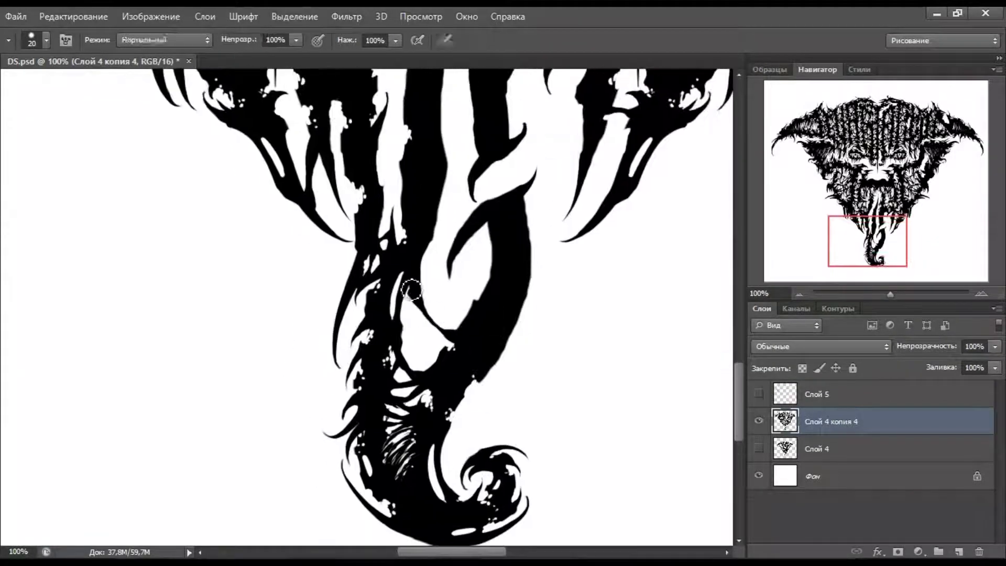
{"action": "mouse_move", "coordinate": [492, 330]}
{"action": "left_mouse_down"}
{"action": "mouse_move", "coordinate": [490, 378]}
{"action": "mouse_move", "coordinate": [428, 331]}
{"action": "left_mouse_up"}
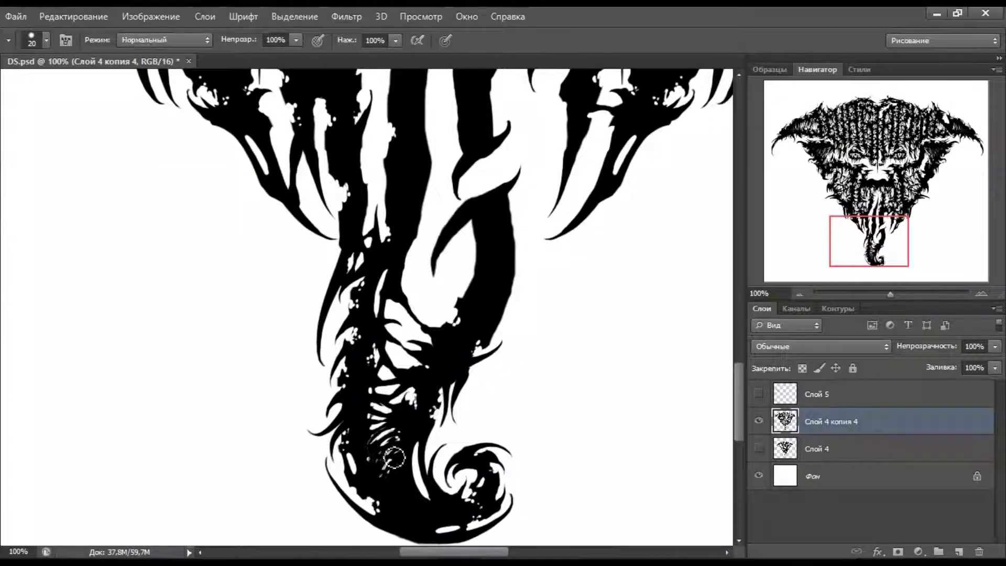
- Refine the black and white strokes in the central beard strand
{"action": "left_click_drag", "start_coordinate": [402, 296], "coordinate": [407, 281]}
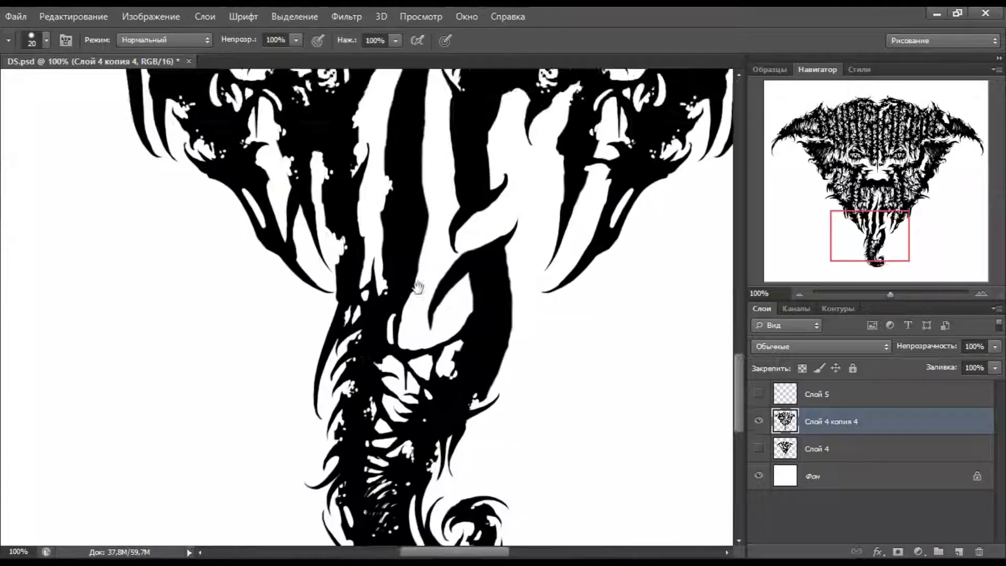
{"action": "left_click_drag", "start_coordinate": [443, 252], "coordinate": [441, 326]}
{"action": "key", "text": "e"}
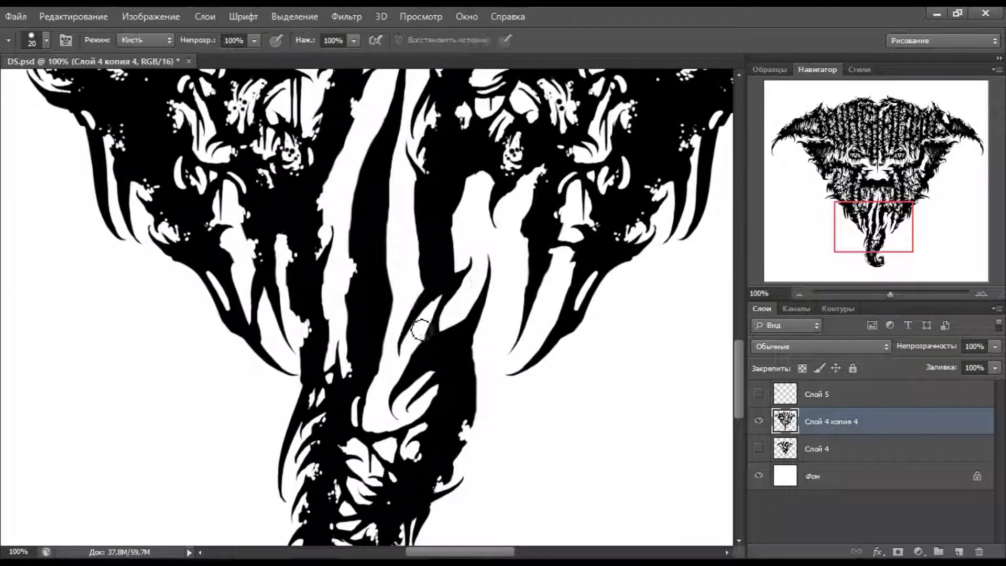
{"action": "scroll", "coordinate": [359, 278], "scroll_direction": "down", "scroll_amount": 3}
{"action": "scroll", "coordinate": [419, 283], "scroll_direction": "down", "scroll_amount": 2}
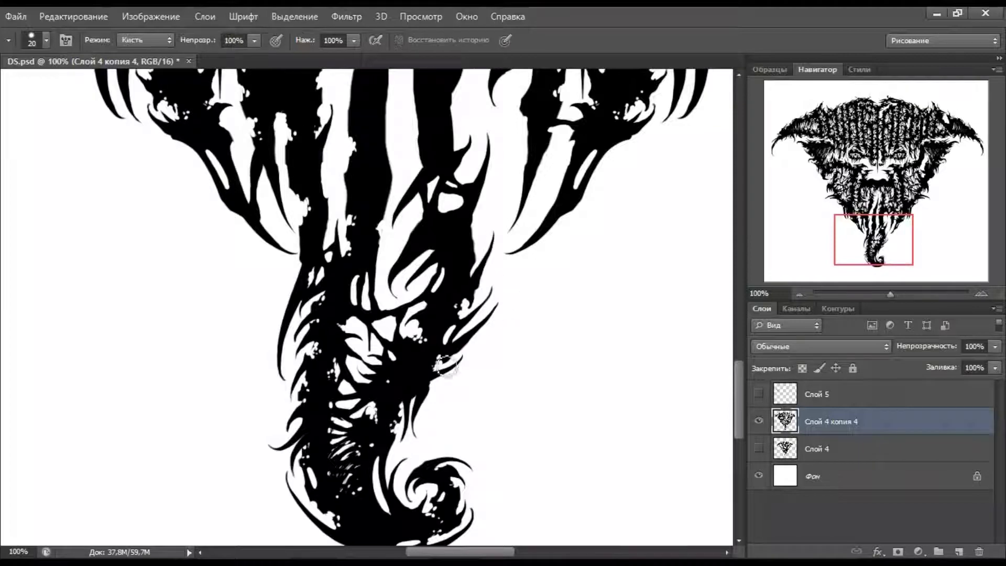
{"action": "scroll", "coordinate": [451, 299], "scroll_direction": "up", "scroll_amount": 3}
{"action": "scroll", "coordinate": [425, 318], "scroll_direction": "up", "scroll_amount": 8}
{"action": "key", "text": "b"}
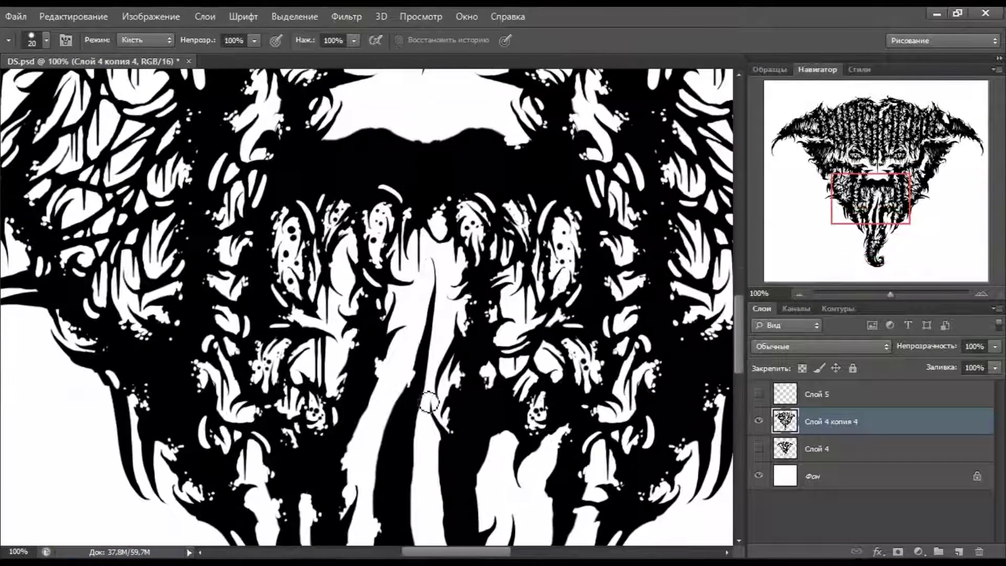
{"action": "key", "text": "e"}
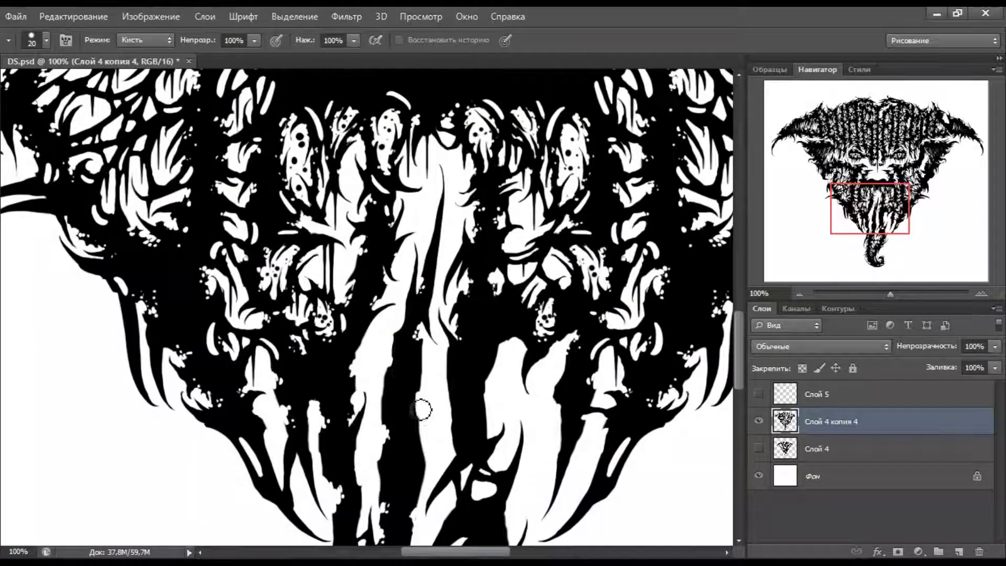
{"action": "key", "text": "b"}
{"action": "mouse_move", "coordinate": [422, 410]}
{"action": "left_mouse_down"}
{"action": "mouse_move", "coordinate": [385, 367]}
{"action": "mouse_move", "coordinate": [277, 430]}
{"action": "mouse_move", "coordinate": [292, 415]}
{"action": "mouse_move", "coordinate": [329, 417]}
{"action": "left_mouse_up"}
- Paint black tapered strokes along the right beard strand
{"action": "scroll", "coordinate": [382, 251], "scroll_direction": "down", "scroll_amount": 3}
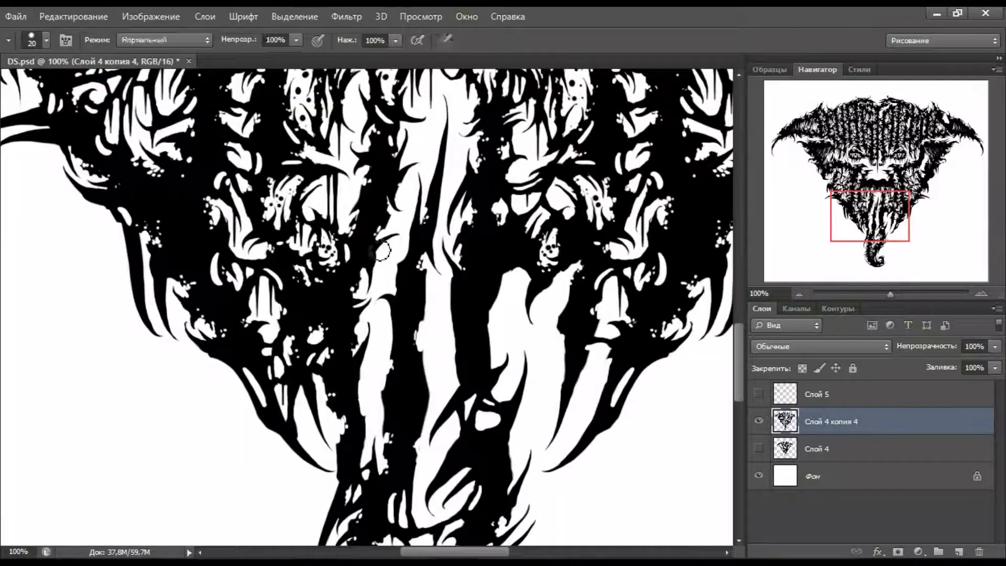
{"action": "key", "text": "e"}
{"action": "scroll", "coordinate": [446, 409], "scroll_direction": "down", "scroll_amount": 2}
{"action": "scroll", "coordinate": [498, 367], "scroll_direction": "down", "scroll_amount": 1}
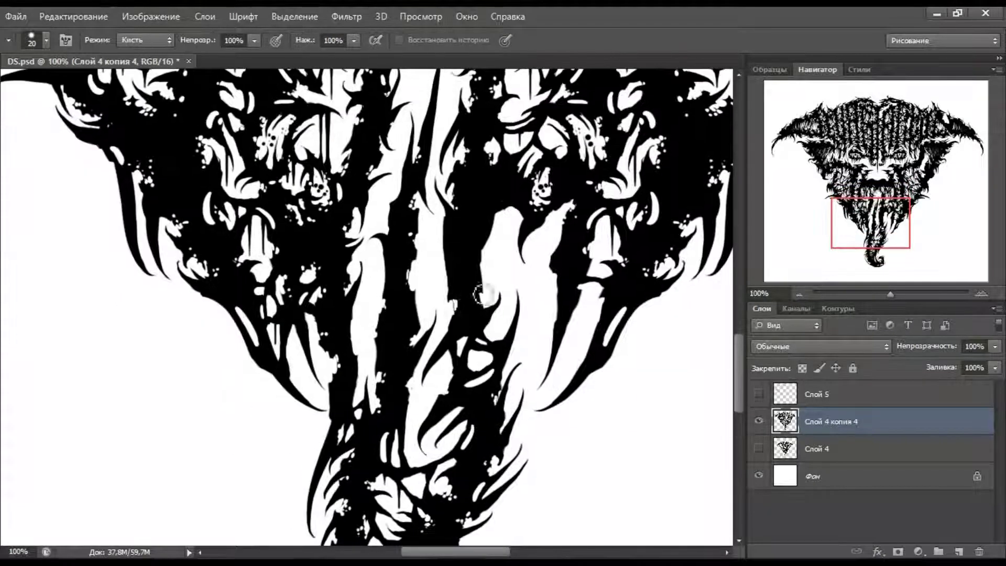
{"action": "scroll", "coordinate": [503, 273], "scroll_direction": "up", "scroll_amount": 2}
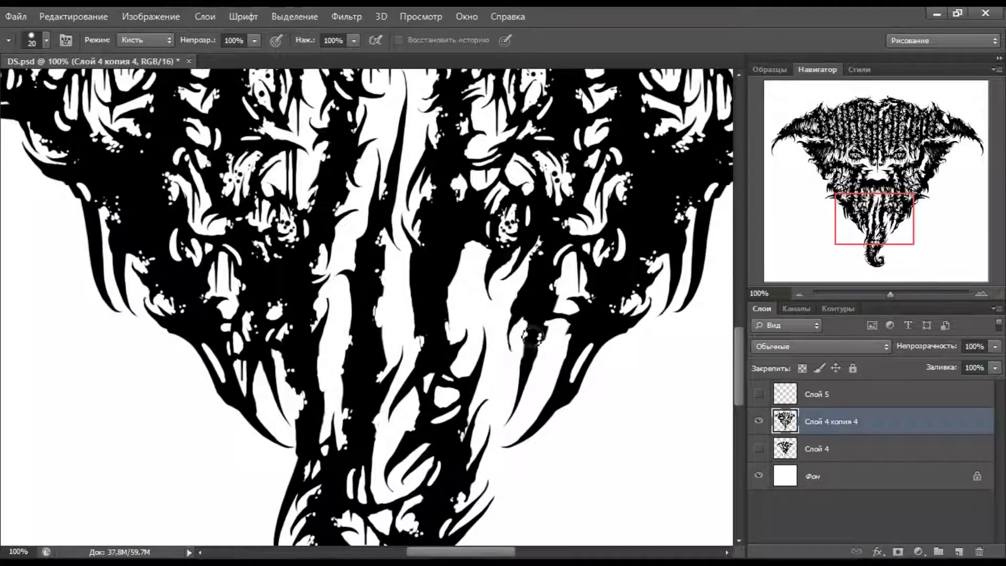
{"action": "key", "text": "b"}
{"action": "left_click_drag", "start_coordinate": [529, 273], "coordinate": [553, 404]}
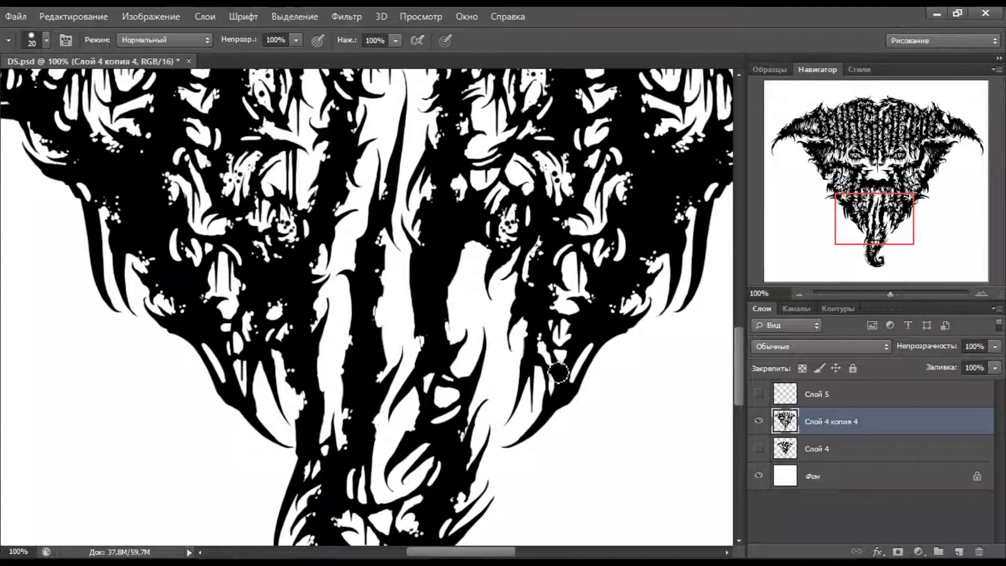
- Pan up from the beard toward the nose and mouth, ending on the Eraser
{"action": "scroll", "coordinate": [516, 302], "scroll_direction": "up", "scroll_amount": 3}
{"action": "key", "text": "b"}
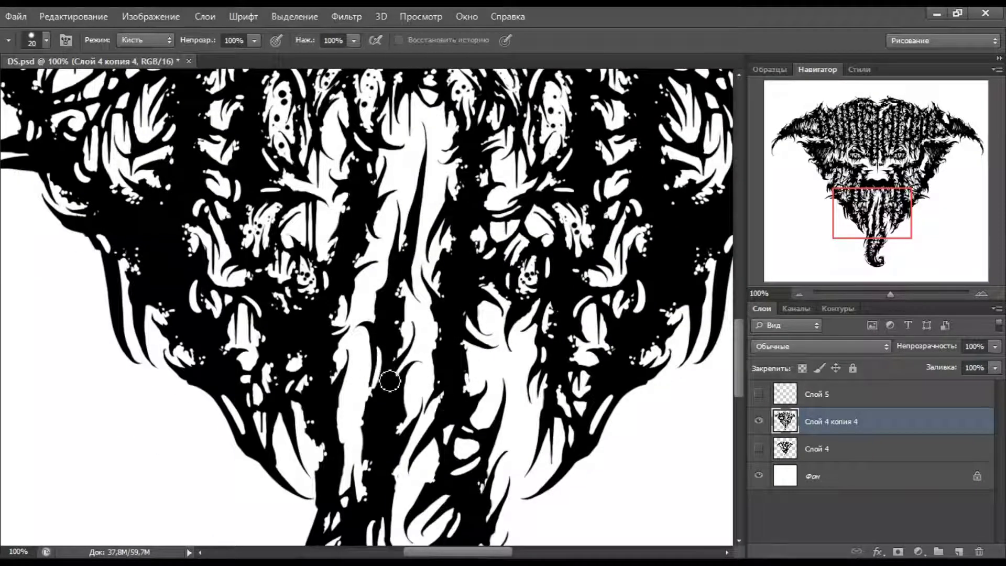
{"action": "scroll", "coordinate": [352, 426], "scroll_direction": "down", "scroll_amount": 2}
{"action": "key", "text": "b"}
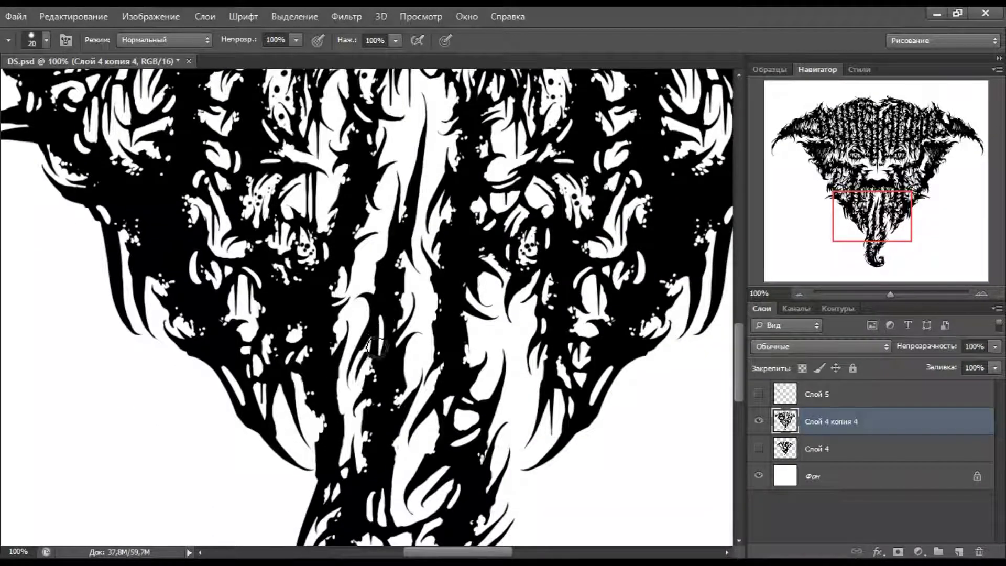
{"action": "key", "text": "e"}
{"action": "scroll", "coordinate": [388, 341], "scroll_direction": "down", "scroll_amount": 4}
{"action": "scroll", "coordinate": [418, 329], "scroll_direction": "down", "scroll_amount": 1}
{"action": "scroll", "coordinate": [292, 288], "scroll_direction": "up", "scroll_amount": 1}
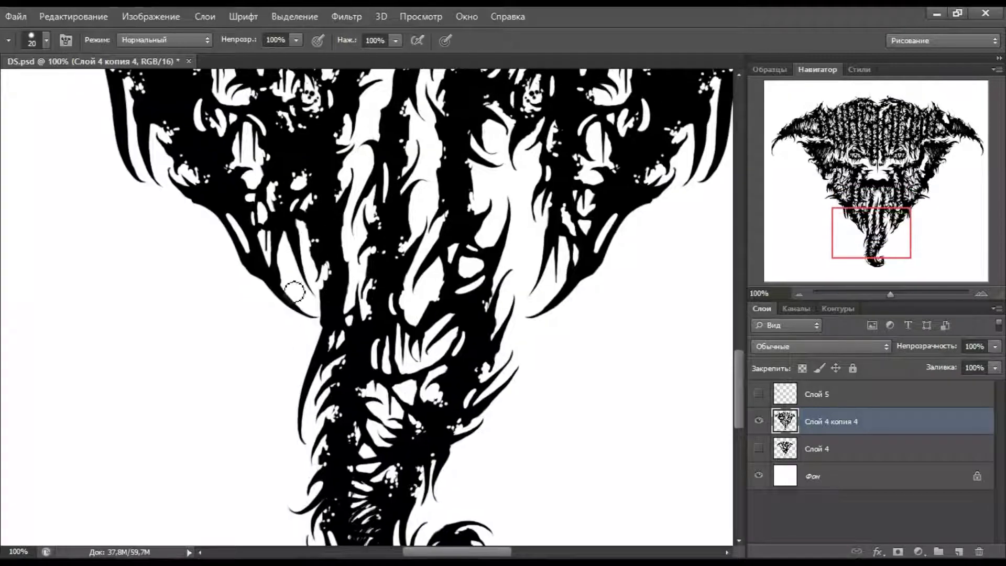
{"action": "scroll", "coordinate": [325, 314], "scroll_direction": "up", "scroll_amount": 1}
{"action": "scroll", "coordinate": [361, 338], "scroll_direction": "up", "scroll_amount": 1}
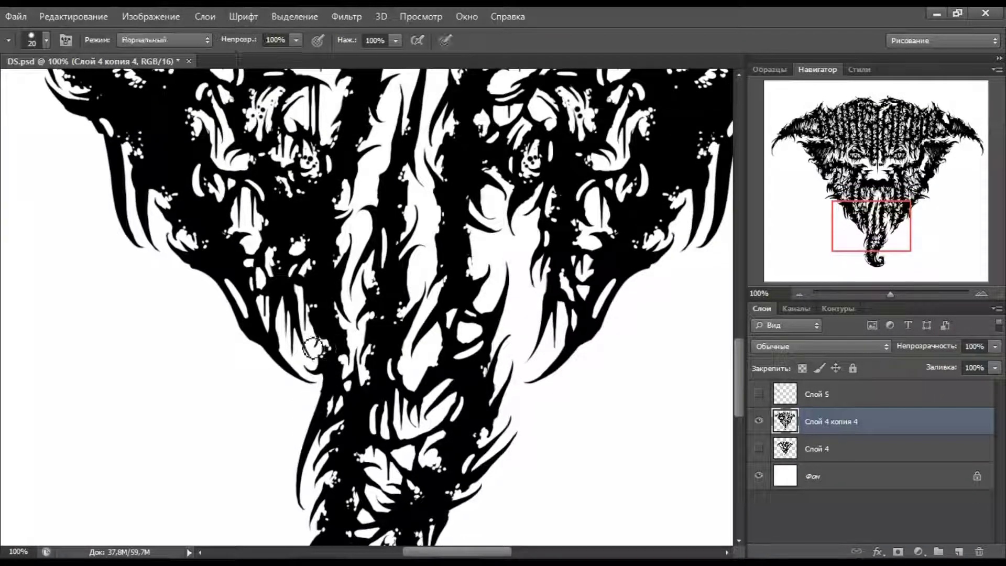
{"action": "scroll", "coordinate": [420, 290], "scroll_direction": "up", "scroll_amount": 2}
{"action": "scroll", "coordinate": [420, 290], "scroll_direction": "left", "scroll_amount": 1}
{"action": "scroll", "coordinate": [443, 242], "scroll_direction": "down", "scroll_amount": 2}
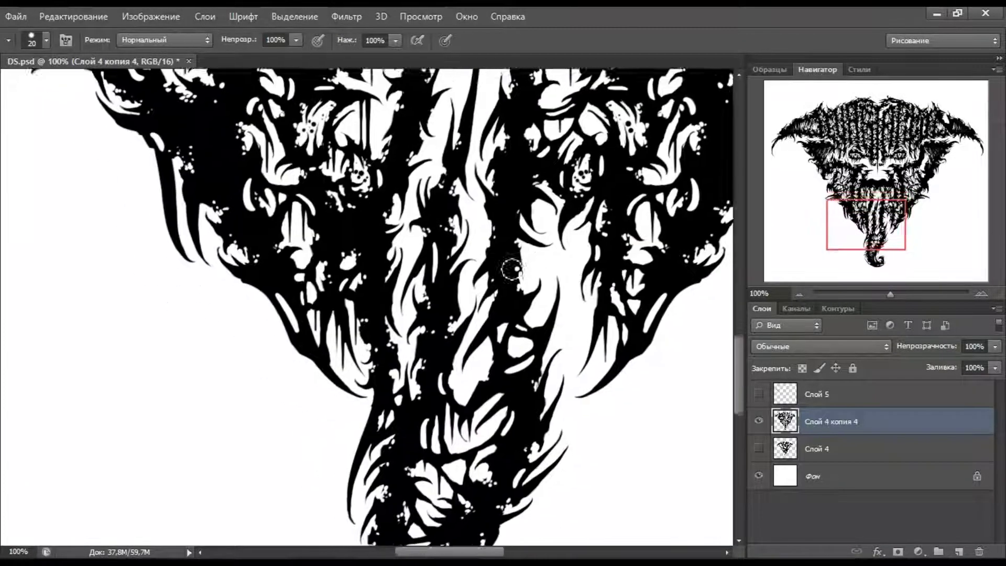
{"action": "scroll", "coordinate": [435, 283], "scroll_direction": "right", "scroll_amount": 1}
{"action": "key", "text": "b"}
{"action": "scroll", "coordinate": [434, 304], "scroll_direction": "up", "scroll_amount": 2}
{"action": "scroll", "coordinate": [434, 304], "scroll_direction": "up", "scroll_amount": 2}
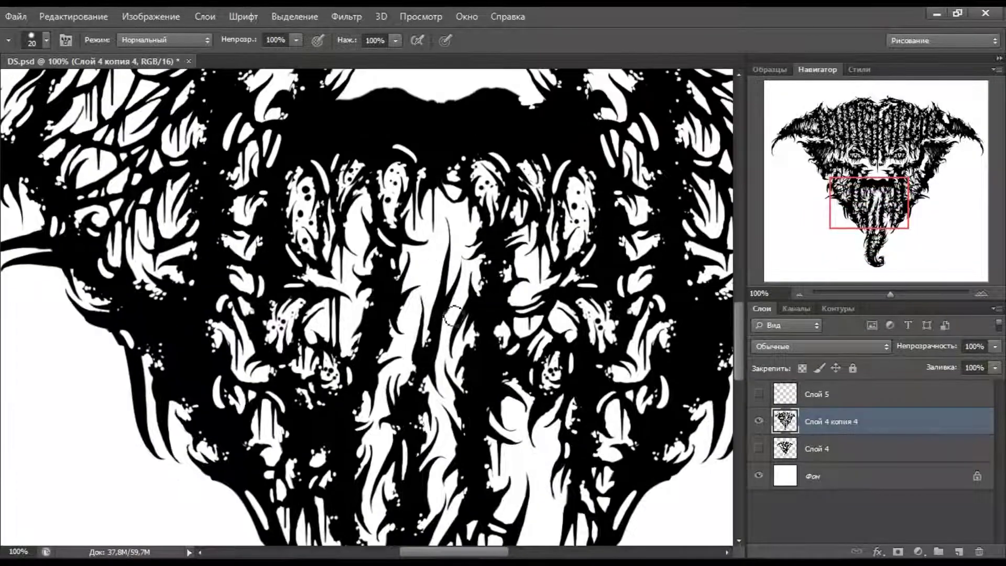
{"action": "left_click_drag", "start_coordinate": [419, 299], "coordinate": [406, 296]}
{"action": "scroll", "coordinate": [406, 296], "scroll_direction": "up", "scroll_amount": 3}
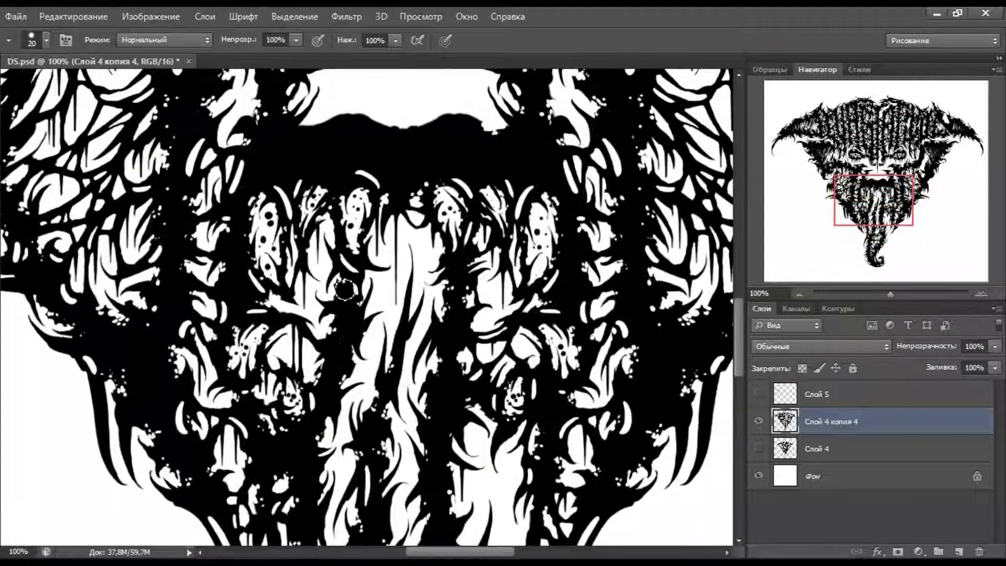
{"action": "scroll", "coordinate": [504, 315], "scroll_direction": "up", "scroll_amount": 3}
{"action": "key", "text": "e"}
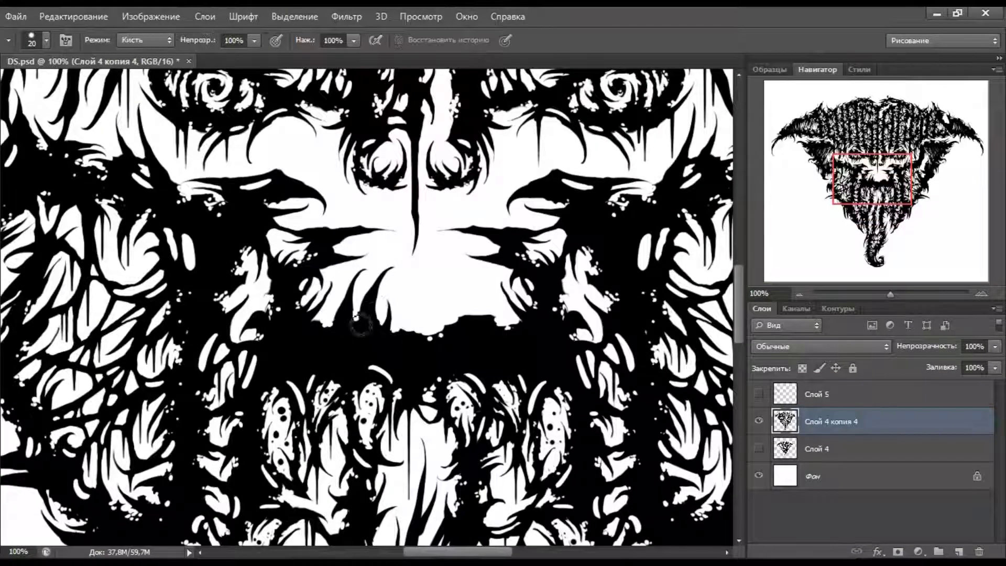
- Scroll up to the top hair and carve a white stroke into it
{"action": "scroll", "coordinate": [314, 314], "scroll_direction": "down", "scroll_amount": 2}
{"action": "scroll", "coordinate": [393, 325], "scroll_direction": "up", "scroll_amount": 2}
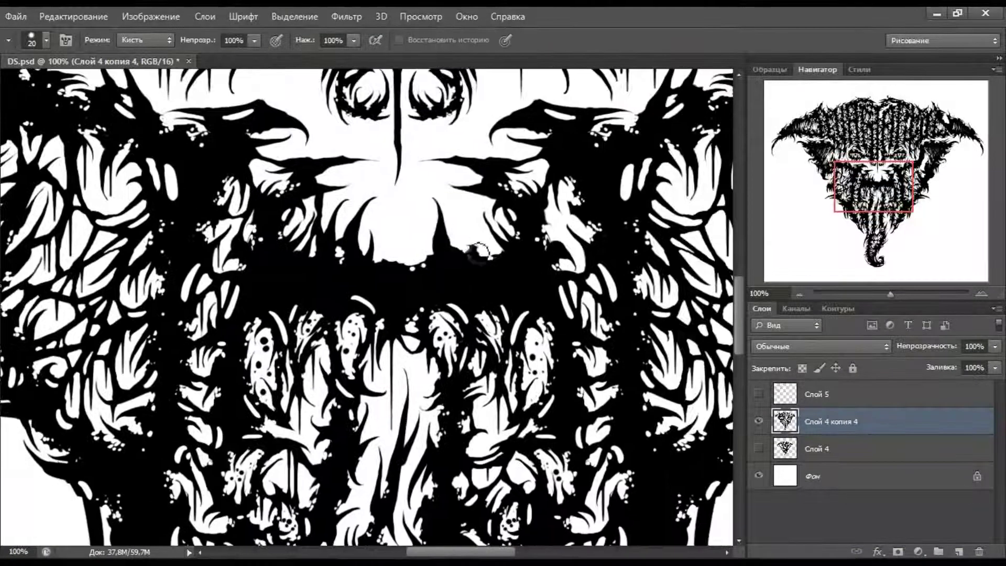
{"action": "scroll", "coordinate": [468, 338], "scroll_direction": "up", "scroll_amount": 1}
{"action": "scroll", "coordinate": [437, 378], "scroll_direction": "down", "scroll_amount": 5}
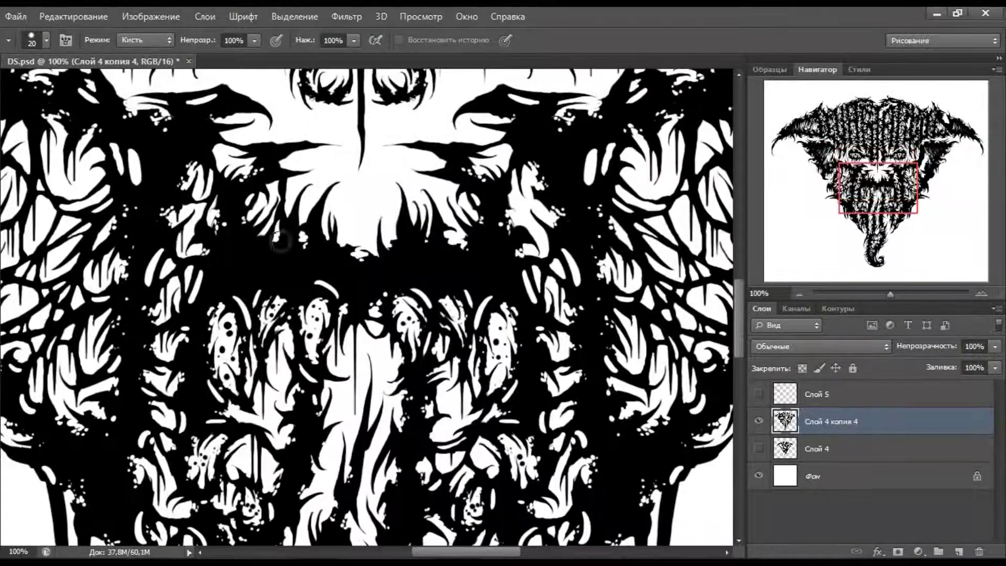
{"action": "scroll", "coordinate": [390, 166], "scroll_direction": "up", "scroll_amount": 2}
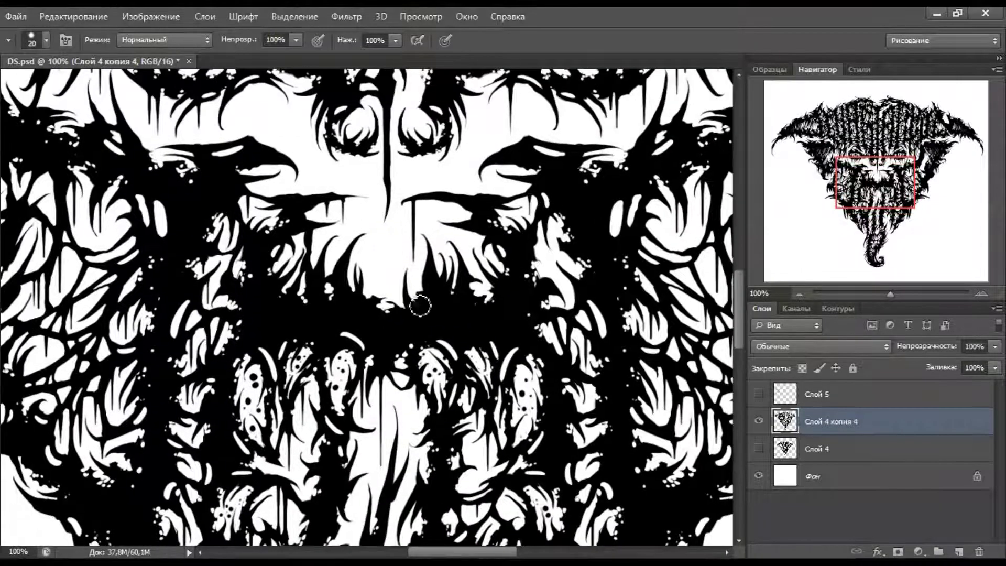
{"action": "key", "text": "e"}
{"action": "scroll", "coordinate": [427, 283], "scroll_direction": "up", "scroll_amount": 2}
{"action": "scroll", "coordinate": [435, 257], "scroll_direction": "up", "scroll_amount": 1}
{"action": "scroll", "coordinate": [446, 225], "scroll_direction": "up", "scroll_amount": 2}
{"action": "scroll", "coordinate": [457, 199], "scroll_direction": "up", "scroll_amount": 2}
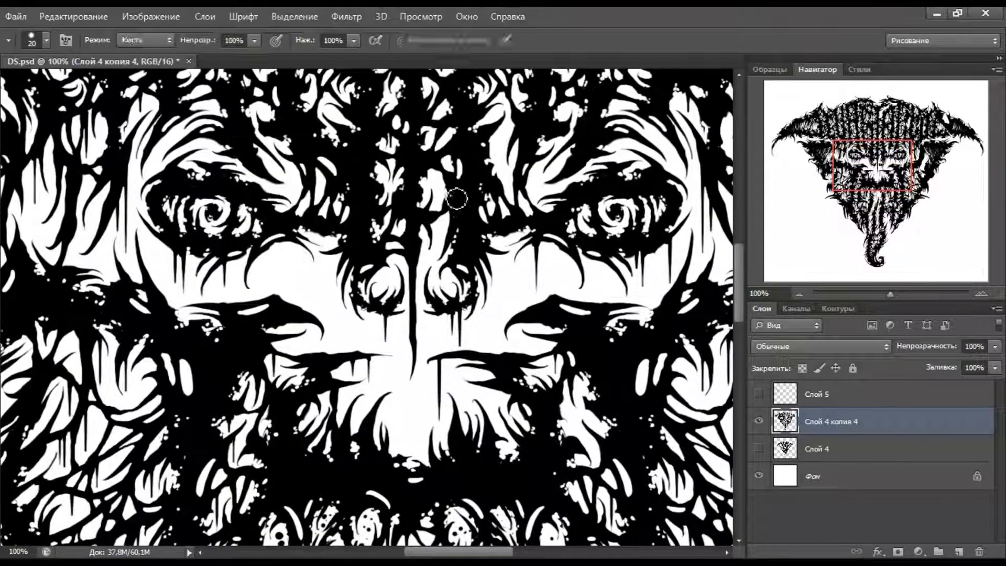
{"action": "key", "text": "b"}
{"action": "scroll", "coordinate": [446, 214], "scroll_direction": "up", "scroll_amount": 2}
{"action": "scroll", "coordinate": [419, 247], "scroll_direction": "up", "scroll_amount": 5}
{"action": "scroll", "coordinate": [393, 278], "scroll_direction": "up", "scroll_amount": 6}
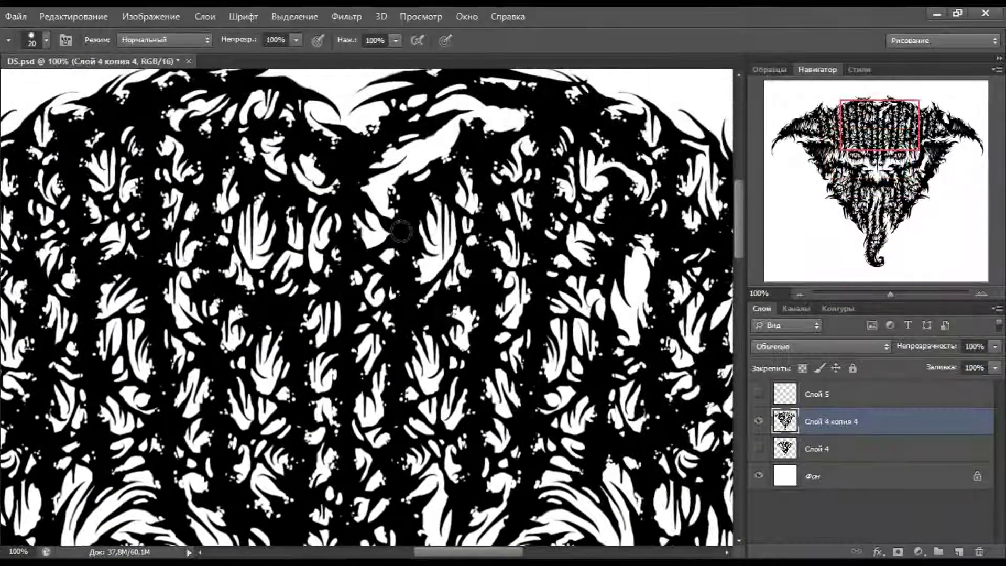
{"action": "left_click_drag", "start_coordinate": [401, 231], "coordinate": [392, 185]}
- Pan right across the face toward the right horn
{"action": "key", "text": "e"}
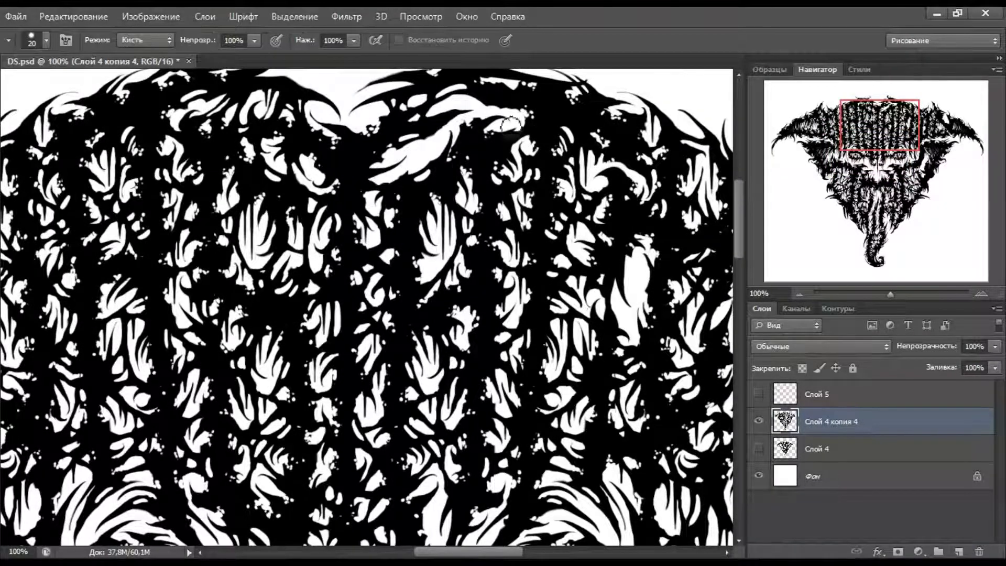
{"action": "scroll", "coordinate": [636, 233], "scroll_direction": "right", "scroll_amount": 1}
{"action": "scroll", "coordinate": [636, 234], "scroll_direction": "right", "scroll_amount": 3}
{"action": "key", "text": "b"}
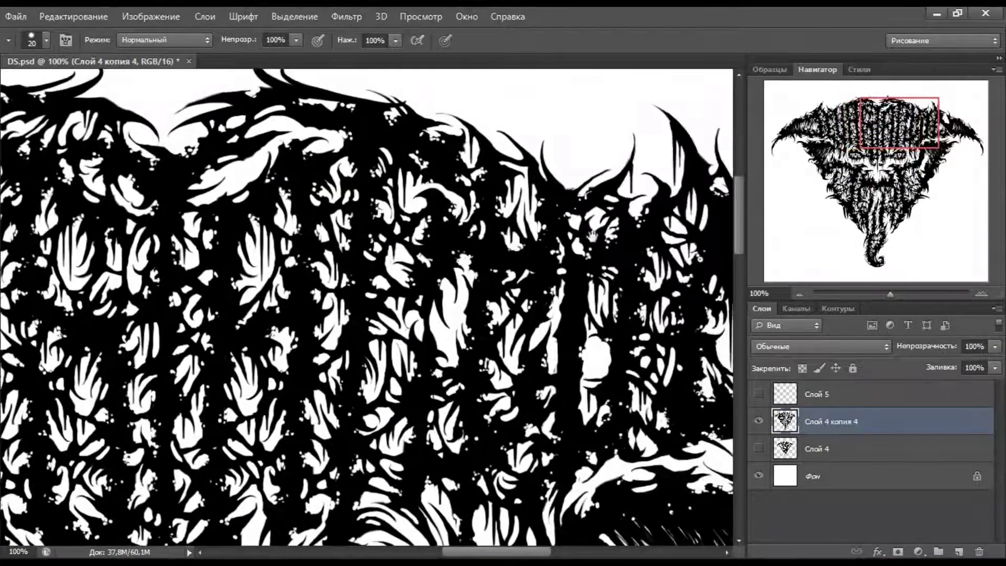
{"action": "scroll", "coordinate": [450, 284], "scroll_direction": "right", "scroll_amount": 2}
{"action": "scroll", "coordinate": [443, 357], "scroll_direction": "up", "scroll_amount": 1}
{"action": "scroll", "coordinate": [444, 357], "scroll_direction": "left", "scroll_amount": 4}
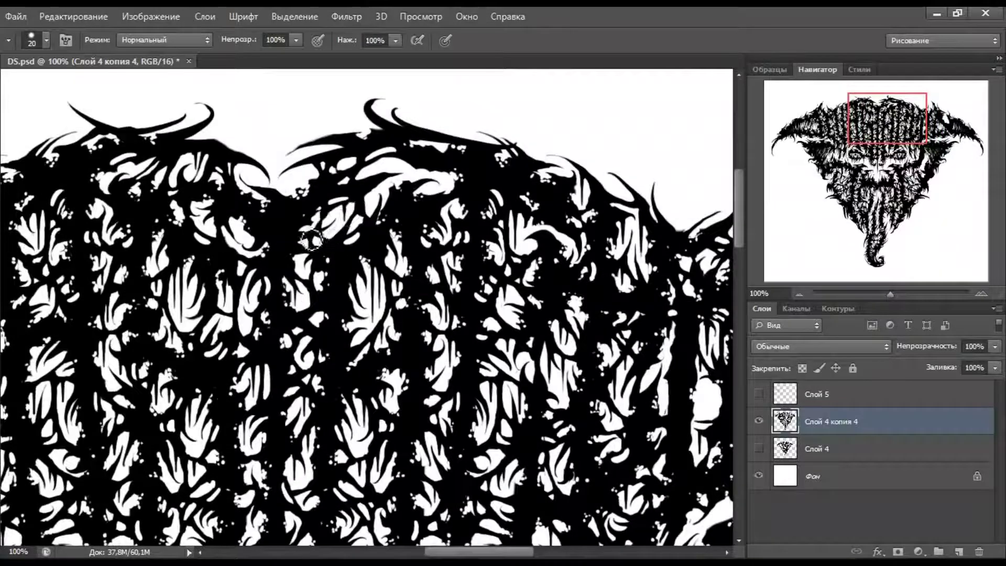
{"action": "scroll", "coordinate": [363, 132], "scroll_direction": "down", "scroll_amount": 1}
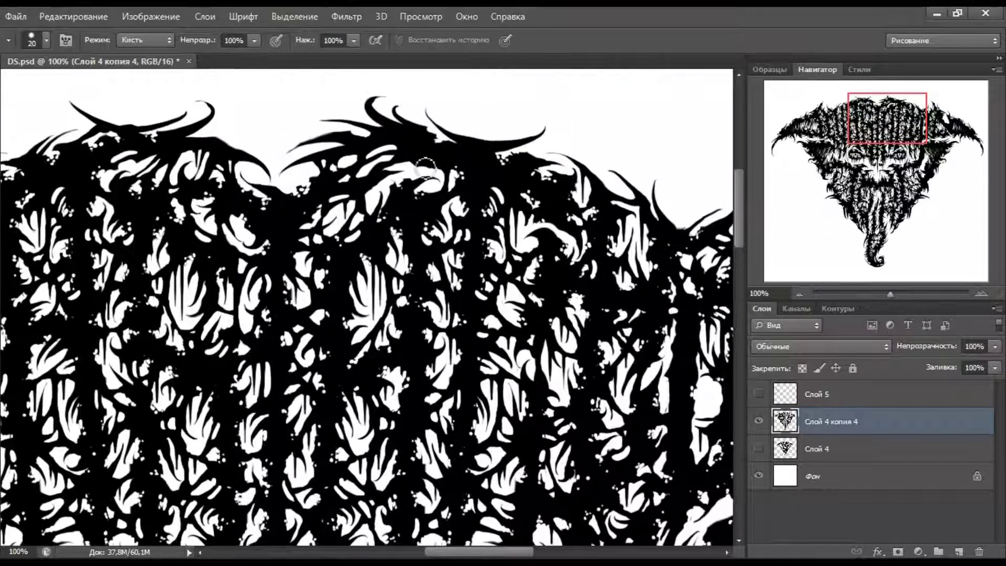
{"action": "key", "text": "b"}
{"action": "scroll", "coordinate": [502, 348], "scroll_direction": "right", "scroll_amount": 3}
{"action": "key", "text": "e"}
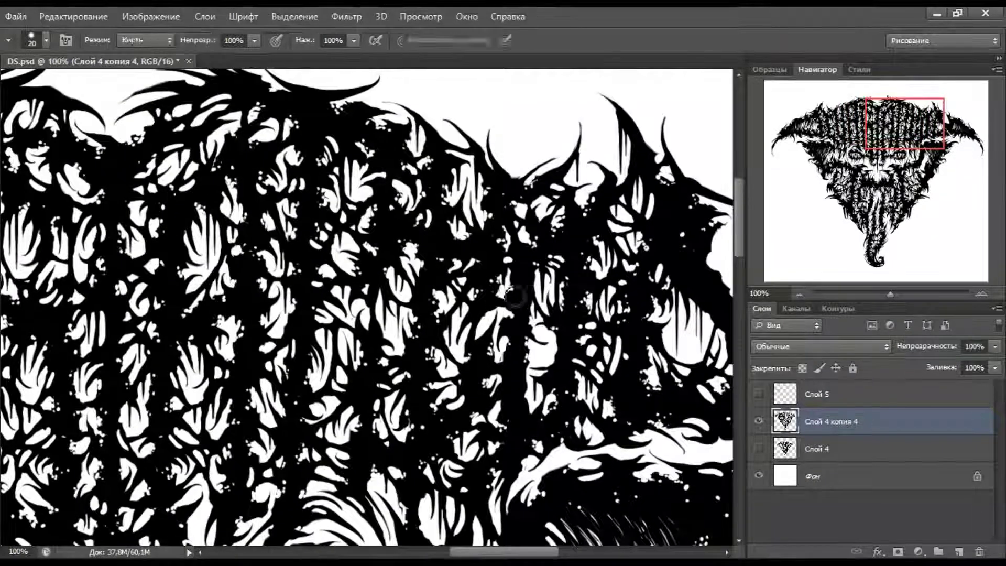
{"action": "scroll", "coordinate": [516, 295], "scroll_direction": "right", "scroll_amount": 1}
{"action": "scroll", "coordinate": [519, 304], "scroll_direction": "down", "scroll_amount": 3}
{"action": "scroll", "coordinate": [524, 315], "scroll_direction": "down", "scroll_amount": 3}
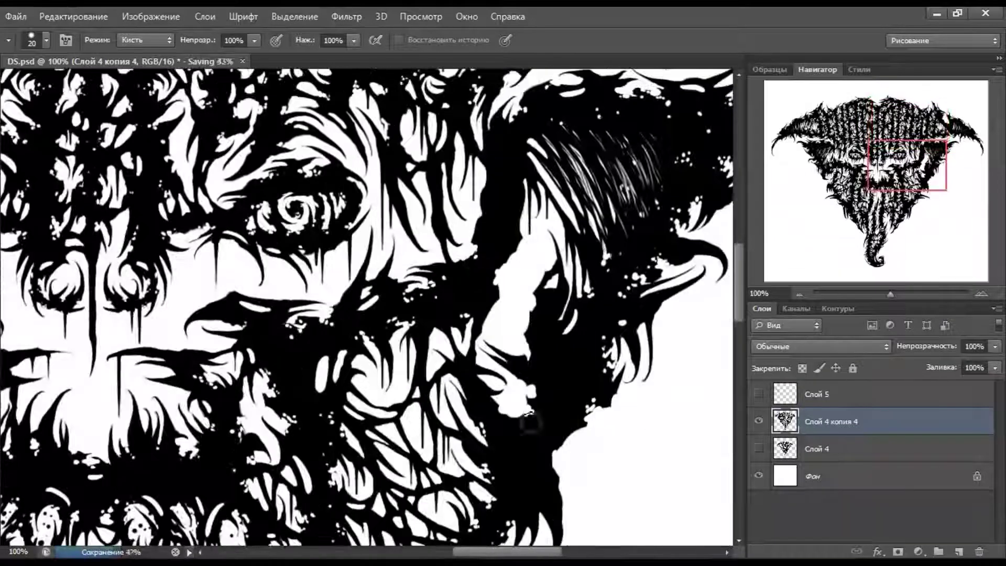
{"action": "scroll", "coordinate": [529, 322], "scroll_direction": "down", "scroll_amount": 1}
{"action": "key", "text": "b"}
{"action": "scroll", "coordinate": [535, 331], "scroll_direction": "up", "scroll_amount": 2}
{"action": "scroll", "coordinate": [528, 337], "scroll_direction": "up", "scroll_amount": 1}
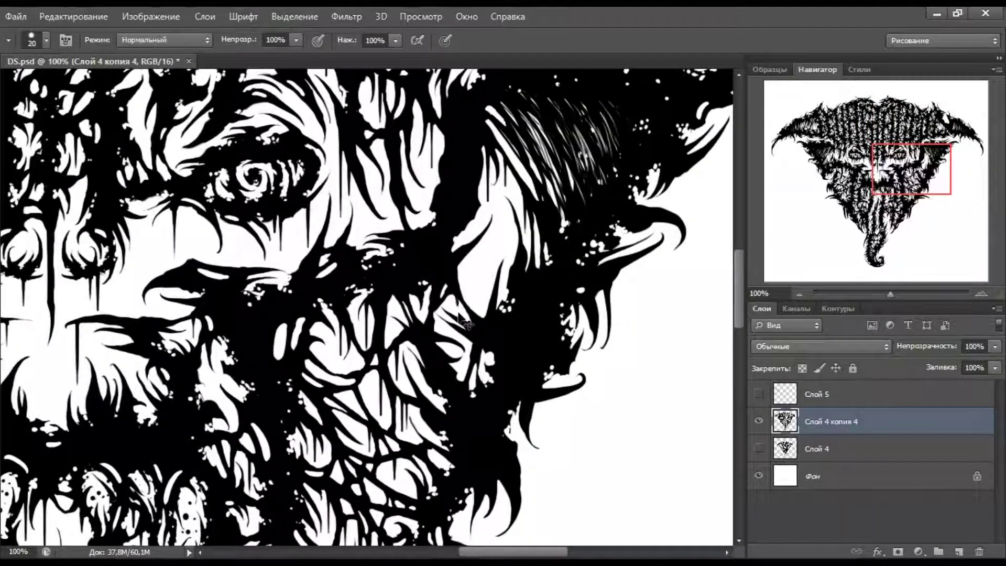
{"action": "scroll", "coordinate": [466, 304], "scroll_direction": "up", "scroll_amount": 1}
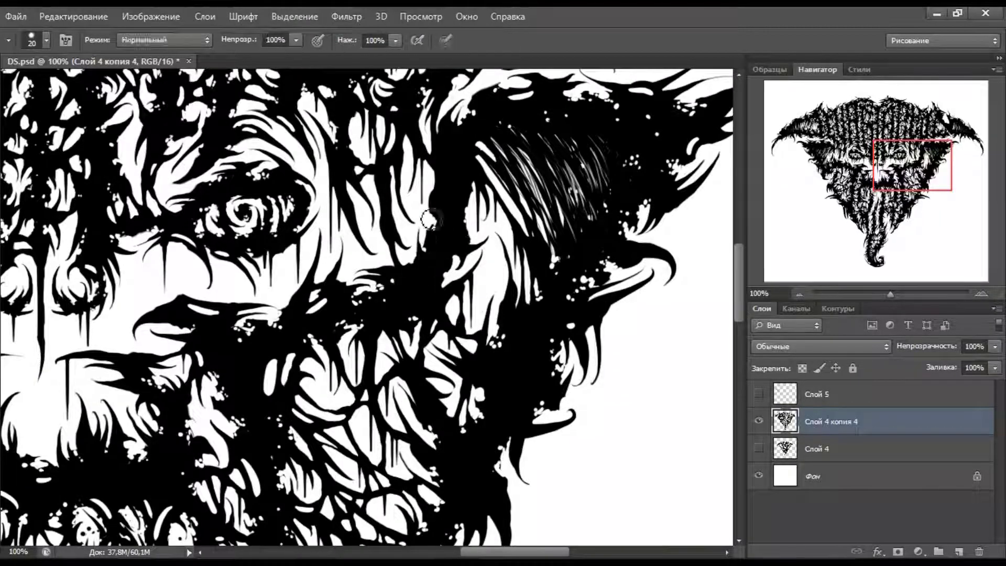
{"action": "scroll", "coordinate": [418, 264], "scroll_direction": "up", "scroll_amount": 2}
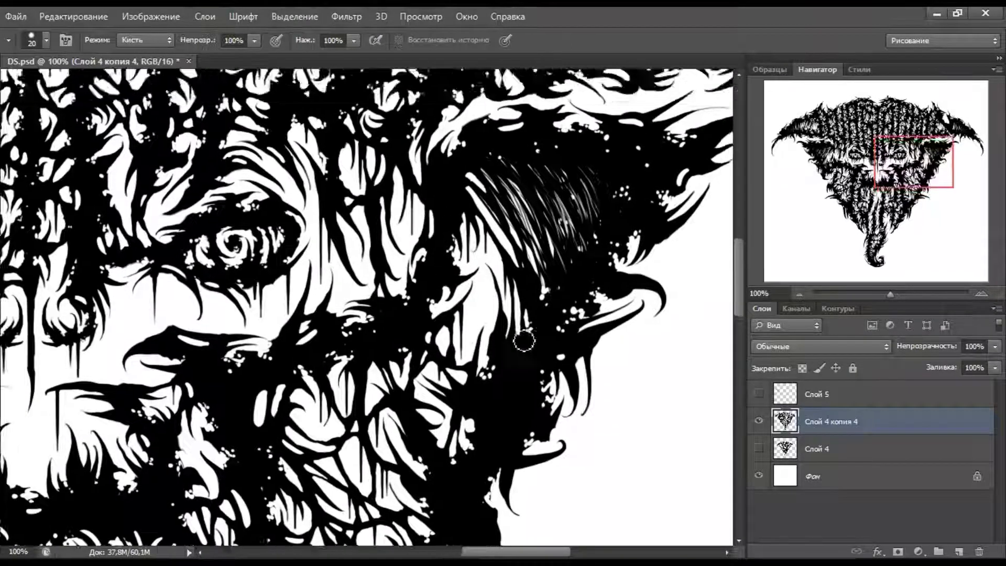
- Carve white streaks into the hair beside the eye
{"action": "key", "text": "b"}
{"action": "scroll", "coordinate": [521, 341], "scroll_direction": "down", "scroll_amount": 3}
{"action": "scroll", "coordinate": [470, 243], "scroll_direction": "up", "scroll_amount": 1}
{"action": "scroll", "coordinate": [469, 243], "scroll_direction": "left", "scroll_amount": 2}
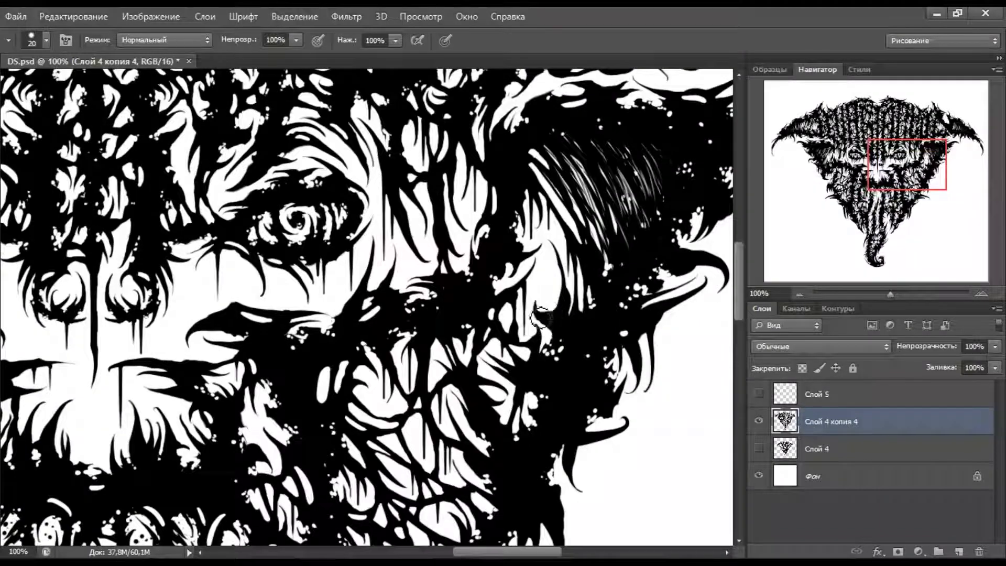
{"action": "scroll", "coordinate": [541, 315], "scroll_direction": "up", "scroll_amount": 1}
{"action": "scroll", "coordinate": [502, 267], "scroll_direction": "right", "scroll_amount": 2}
{"action": "key", "text": "e"}
{"action": "scroll", "coordinate": [533, 229], "scroll_direction": "left", "scroll_amount": 5}
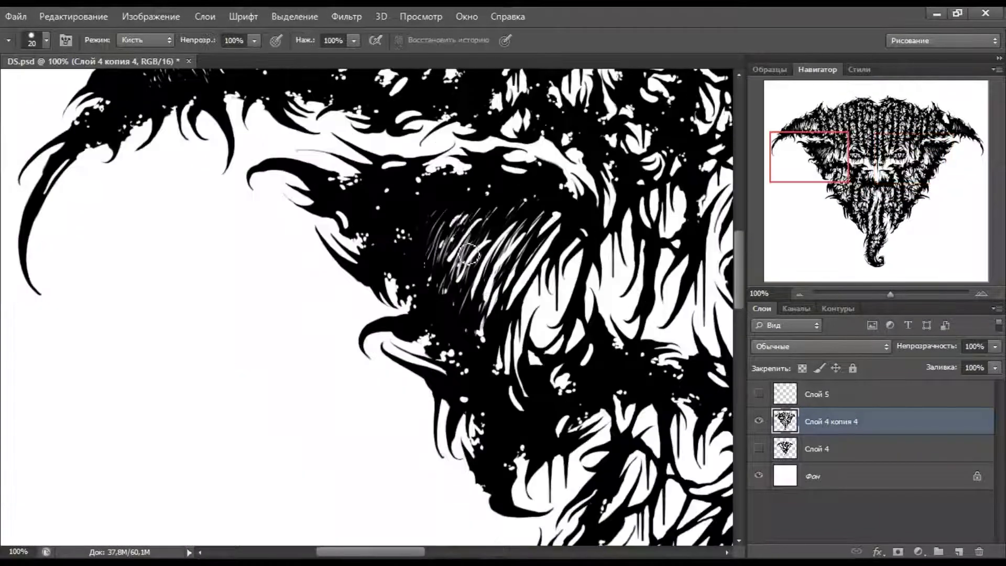
{"action": "key", "text": "e"}
{"action": "scroll", "coordinate": [527, 256], "scroll_direction": "right", "scroll_amount": 3}
{"action": "scroll", "coordinate": [419, 273], "scroll_direction": "right", "scroll_amount": 2}
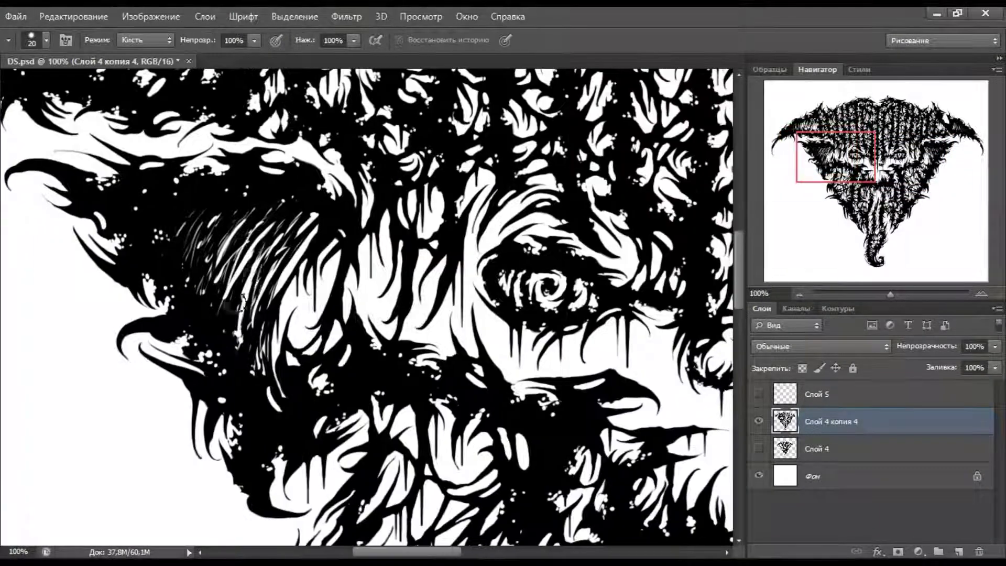
{"action": "scroll", "coordinate": [238, 303], "scroll_direction": "right", "scroll_amount": 5}
{"action": "left_click_drag", "start_coordinate": [566, 215], "coordinate": [519, 293]}
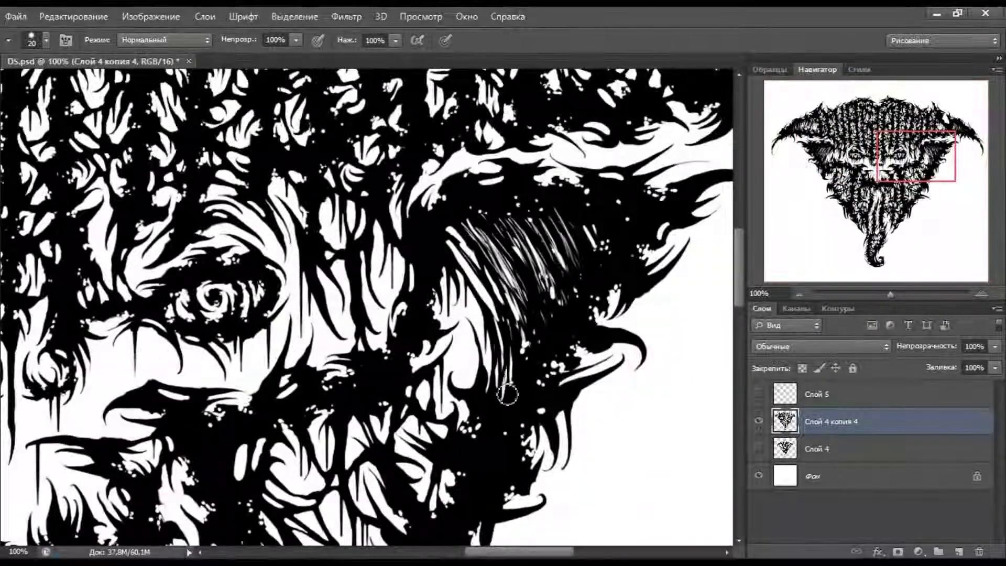
- Paint black over the stray white streaks near the eye
{"action": "key", "text": "e"}
{"action": "scroll", "coordinate": [386, 353], "scroll_direction": "right", "scroll_amount": 3}
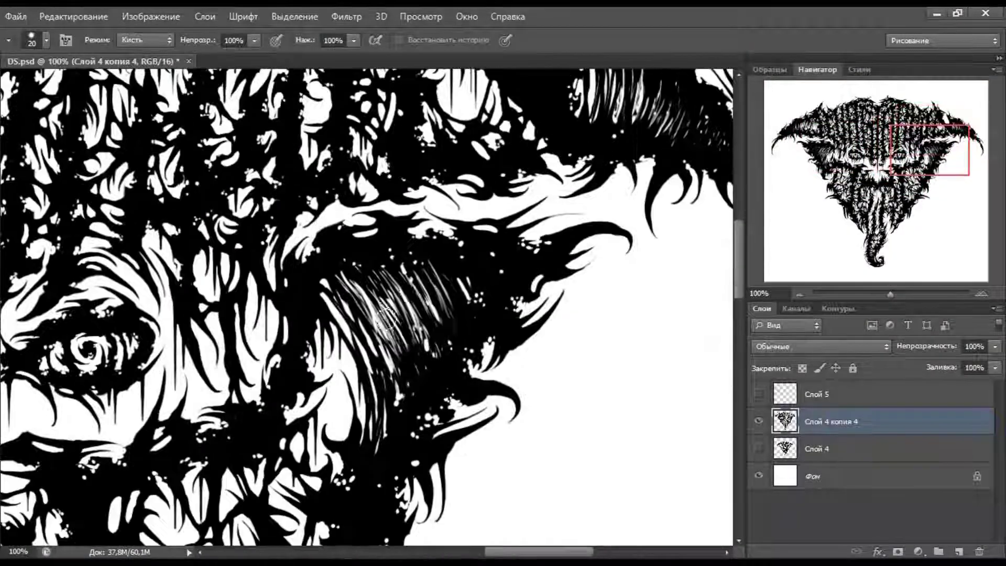
{"action": "key", "text": "b"}
{"action": "left_click_drag", "start_coordinate": [386, 317], "coordinate": [461, 293]}
- Undo a stray eraser stroke on the jaw and return to the black brush
{"action": "scroll", "coordinate": [376, 273], "scroll_direction": "up", "scroll_amount": 5}
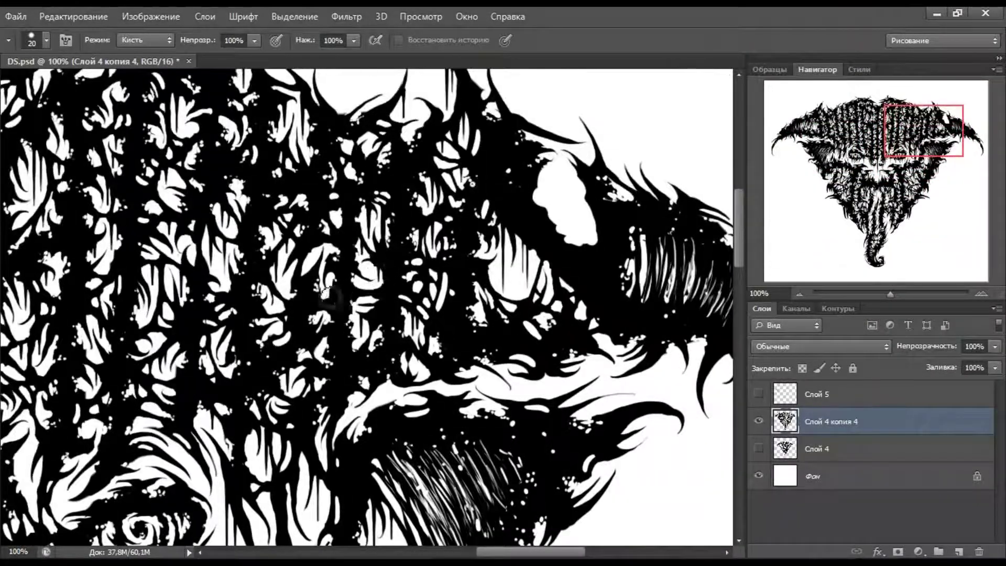
{"action": "scroll", "coordinate": [430, 283], "scroll_direction": "right", "scroll_amount": 3}
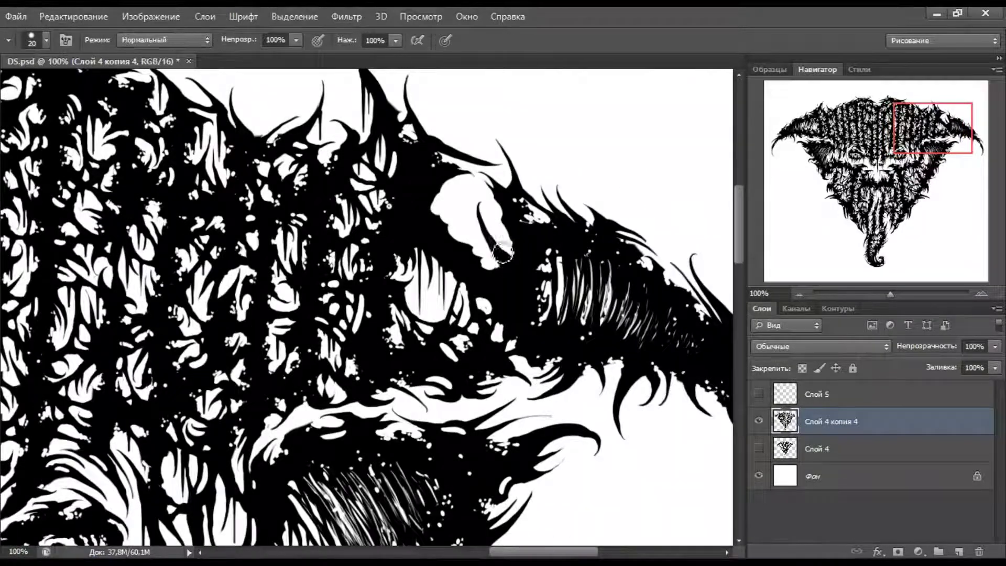
{"action": "scroll", "coordinate": [428, 215], "scroll_direction": "up", "scroll_amount": 2}
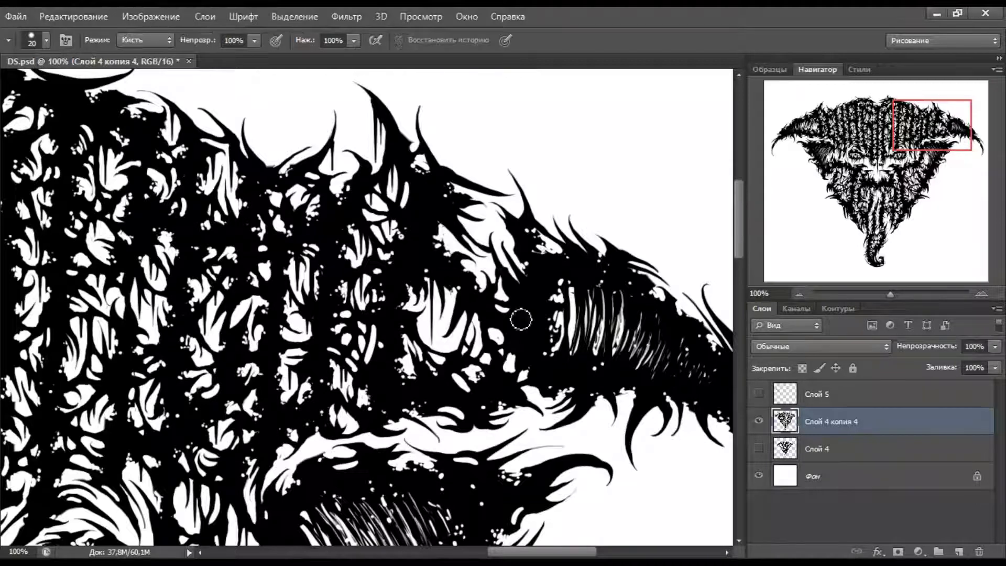
{"action": "scroll", "coordinate": [521, 319], "scroll_direction": "right", "scroll_amount": 5}
{"action": "scroll", "coordinate": [331, 320], "scroll_direction": "down", "scroll_amount": 4}
{"action": "key", "text": "e"}
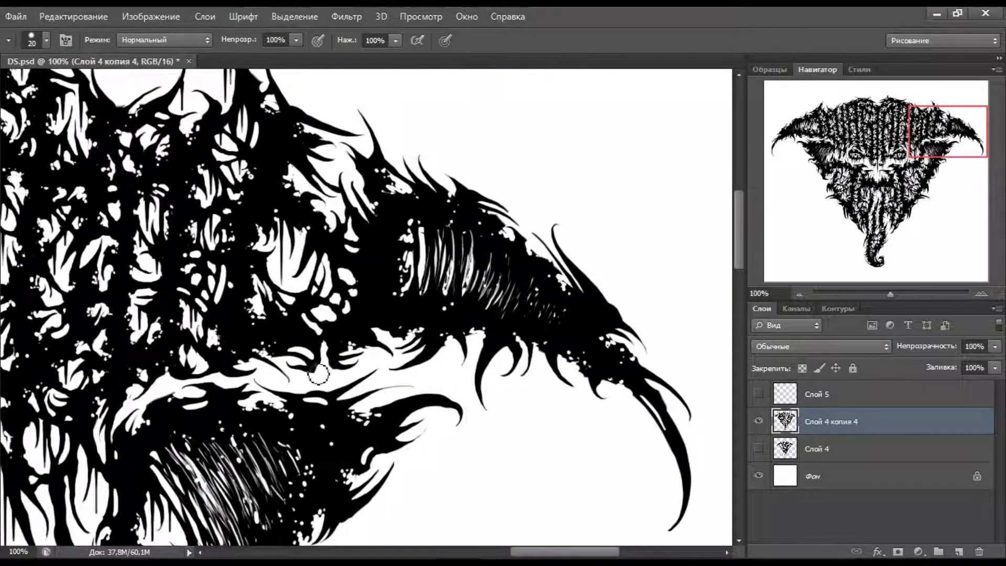
{"action": "scroll", "coordinate": [609, 344], "scroll_direction": "up", "scroll_amount": 2}
{"action": "key", "text": "ctrl+z"}
{"action": "key", "text": "b"}
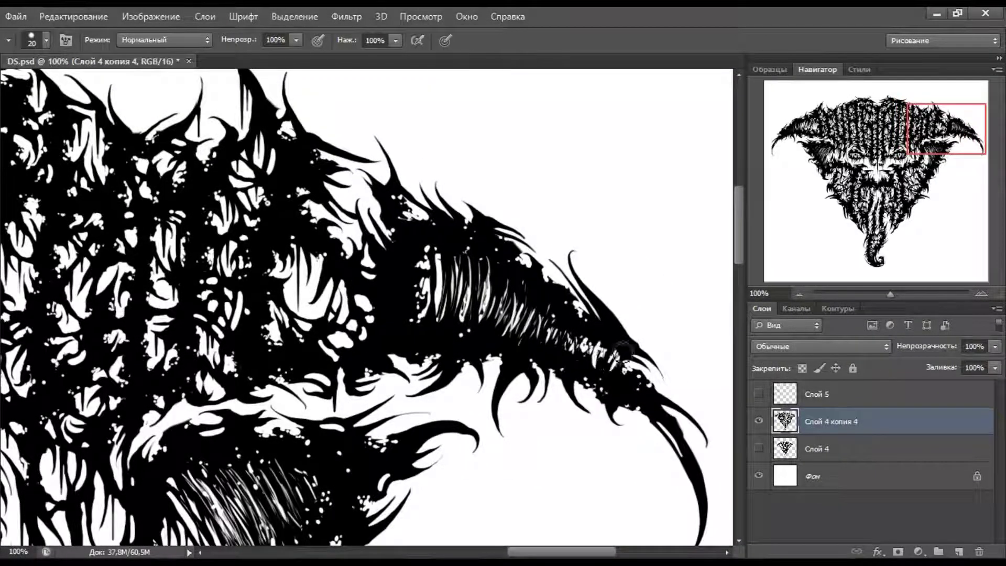
- Pan along the right horn, zoom out to the whole logo, then back to the face
{"action": "left_click_drag", "start_coordinate": [589, 264], "coordinate": [622, 288]}
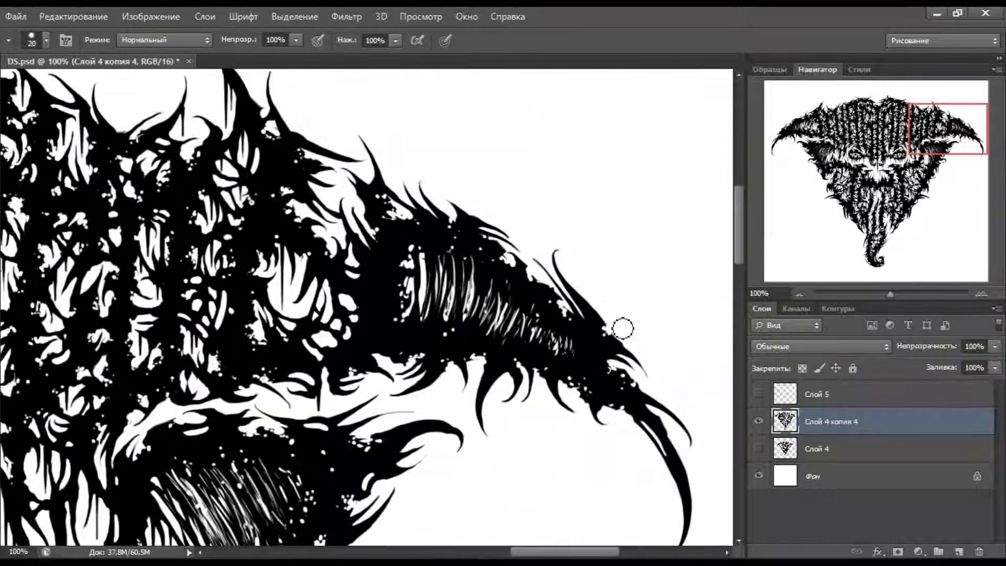
{"action": "scroll", "coordinate": [524, 322], "scroll_direction": "left", "scroll_amount": 2}
{"action": "scroll", "coordinate": [429, 320], "scroll_direction": "up", "scroll_amount": 1}
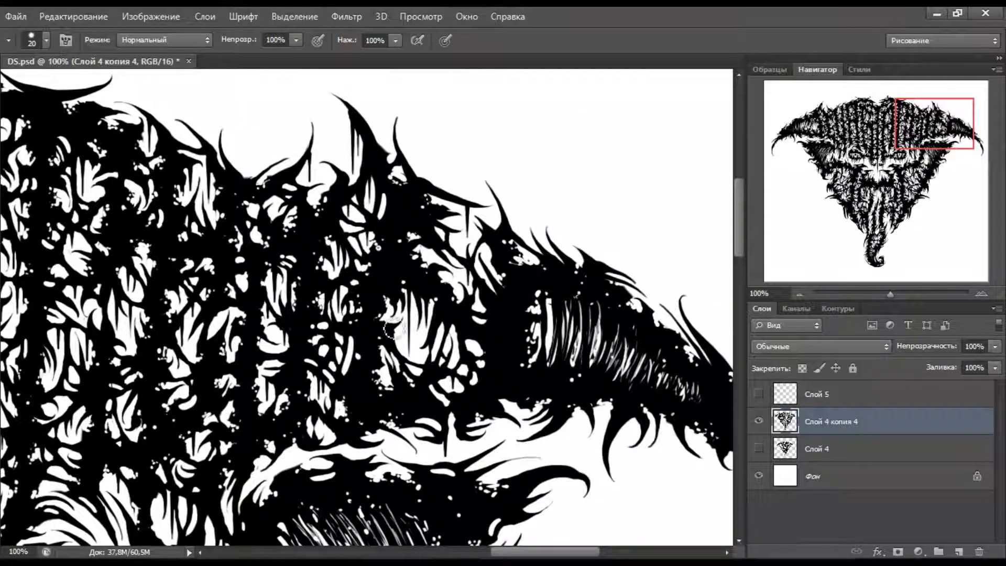
{"action": "key", "text": "e"}
{"action": "scroll", "coordinate": [472, 373], "scroll_direction": "down", "scroll_amount": 2}
{"action": "key", "text": "b"}
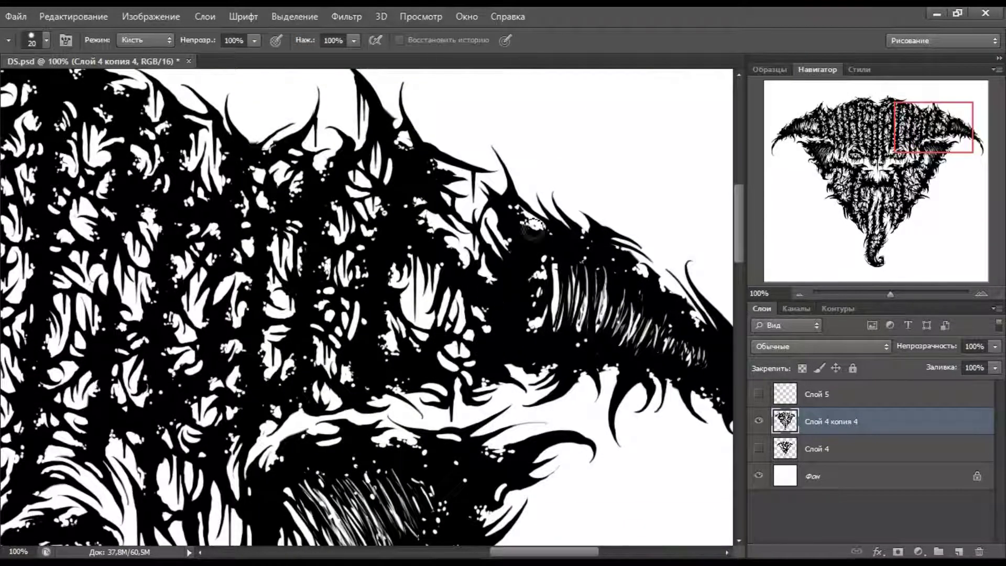
{"action": "key", "text": "ctrl+0"}
{"action": "key", "text": "alt+bracketright"}
- On layer Слой 5, scatter black ink splatters and drips all around the demon artwork
{"action": "key", "text": "ctrl+1"}
{"action": "scroll", "coordinate": [366, 276], "scroll_direction": "up", "scroll_amount": 3}
{"action": "scroll", "coordinate": [366, 276], "scroll_direction": "up", "scroll_amount": 3}
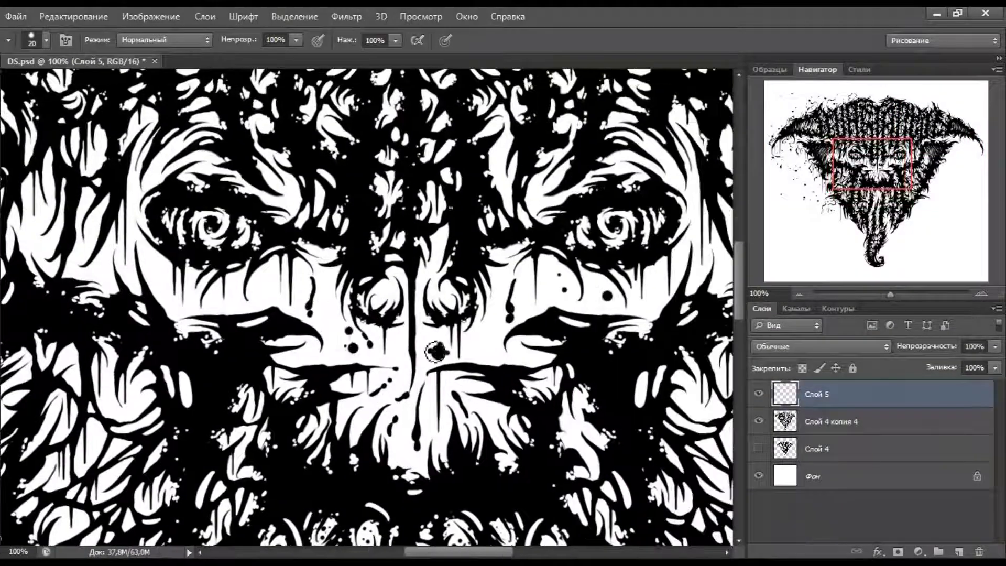
{"action": "scroll", "coordinate": [408, 220], "scroll_direction": "up", "scroll_amount": 4}
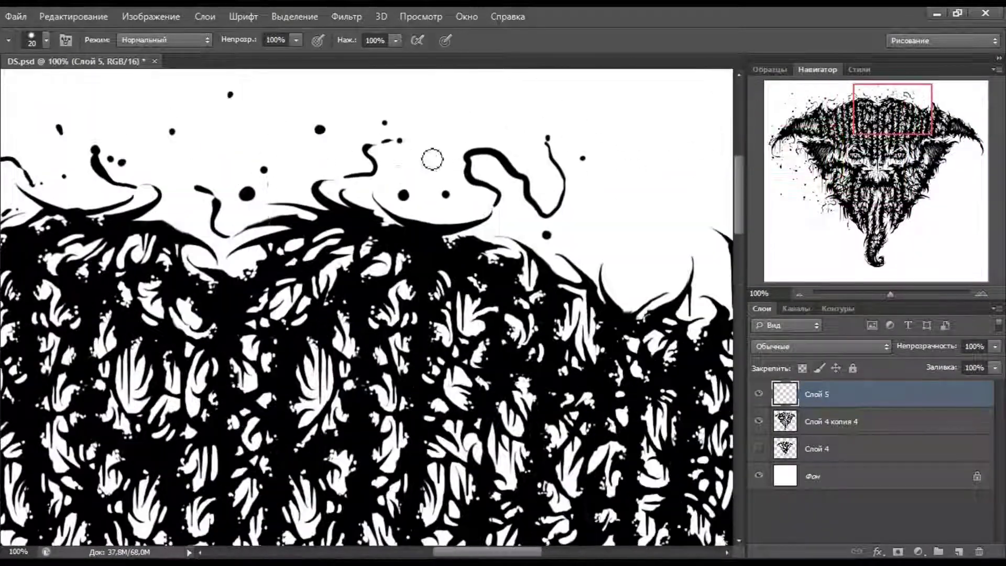
{"action": "scroll", "coordinate": [433, 157], "scroll_direction": "down", "scroll_amount": 10}
{"action": "scroll", "coordinate": [505, 305], "scroll_direction": "down", "scroll_amount": 10}
{"action": "scroll", "coordinate": [602, 205], "scroll_direction": "up", "scroll_amount": 5}
{"action": "scroll", "coordinate": [479, 241], "scroll_direction": "up", "scroll_amount": 5}
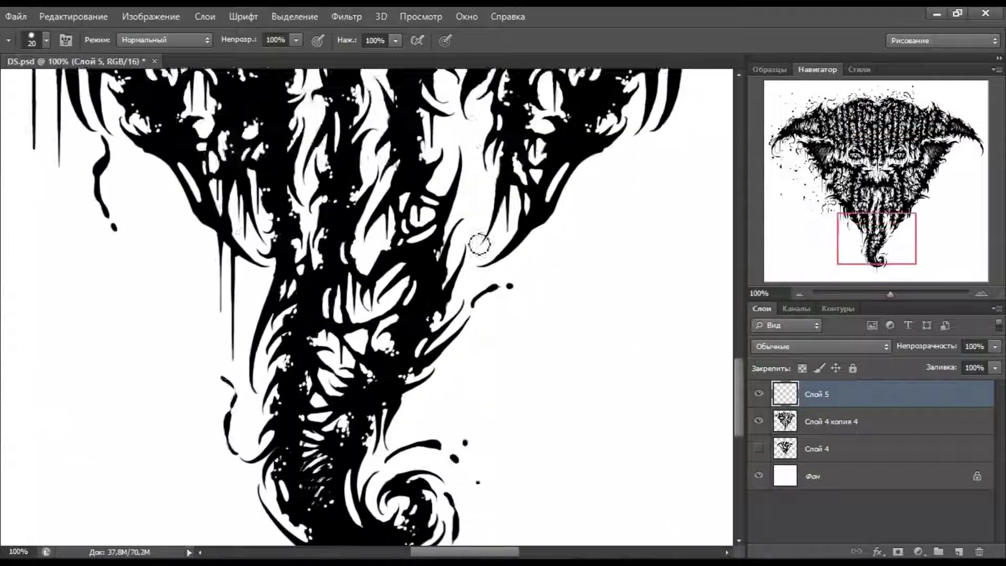
{"action": "scroll", "coordinate": [542, 467], "scroll_direction": "right", "scroll_amount": 5}
{"action": "scroll", "coordinate": [449, 288], "scroll_direction": "down", "scroll_amount": 5}
{"action": "scroll", "coordinate": [288, 279], "scroll_direction": "left", "scroll_amount": 3}
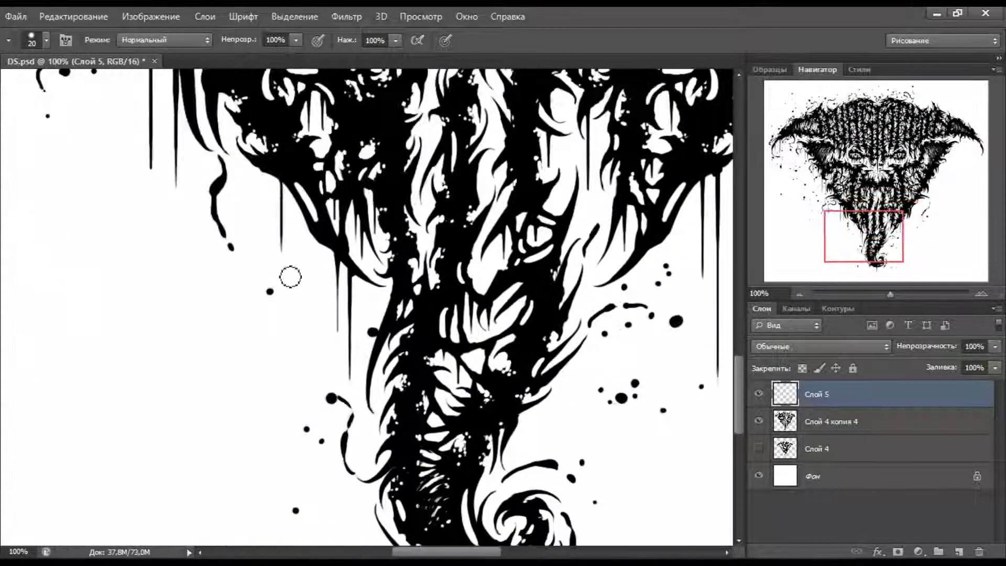
{"action": "scroll", "coordinate": [288, 278], "scroll_direction": "up", "scroll_amount": 3}
{"action": "scroll", "coordinate": [408, 245], "scroll_direction": "up", "scroll_amount": 4}
{"action": "scroll", "coordinate": [408, 245], "scroll_direction": "down", "scroll_amount": 3}
{"action": "scroll", "coordinate": [408, 245], "scroll_direction": "left", "scroll_amount": 5}
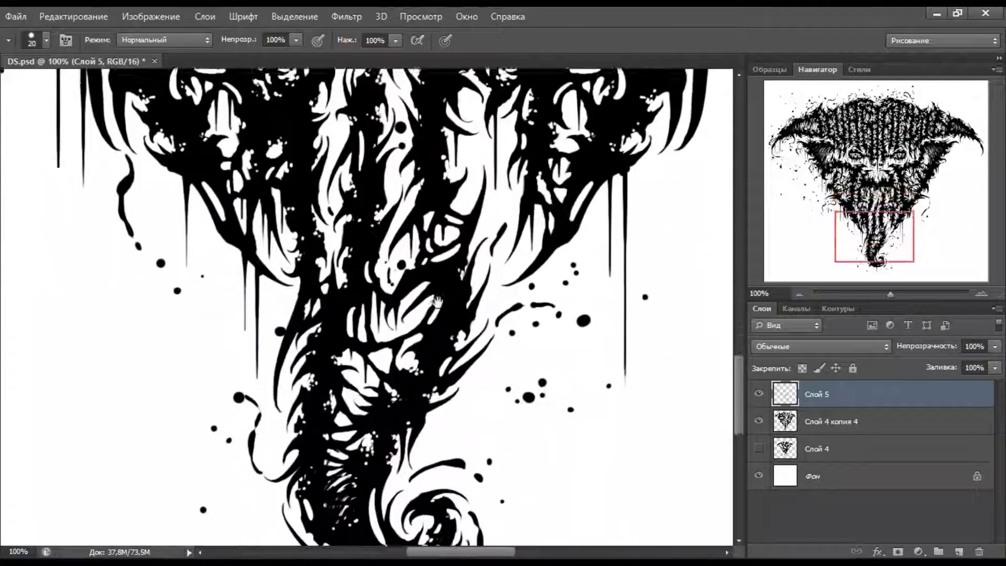
{"action": "scroll", "coordinate": [333, 406], "scroll_direction": "left", "scroll_amount": 5}
{"action": "scroll", "coordinate": [332, 406], "scroll_direction": "right", "scroll_amount": 5}
{"action": "scroll", "coordinate": [471, 399], "scroll_direction": "up", "scroll_amount": 5}
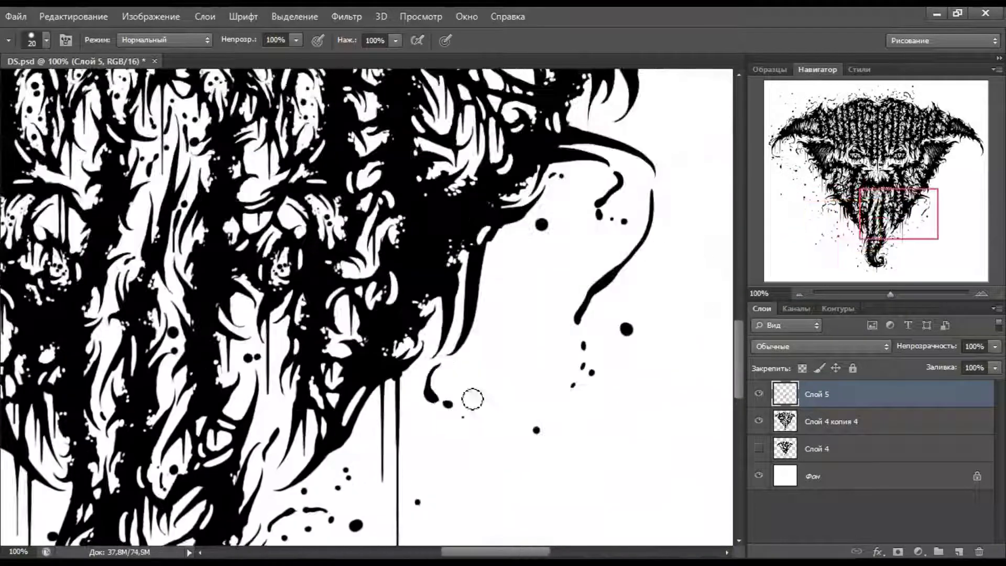
{"action": "scroll", "coordinate": [545, 253], "scroll_direction": "right", "scroll_amount": 3}
{"action": "scroll", "coordinate": [539, 241], "scroll_direction": "up", "scroll_amount": 3}
{"action": "scroll", "coordinate": [539, 240], "scroll_direction": "down", "scroll_amount": 5}
{"action": "scroll", "coordinate": [555, 512], "scroll_direction": "down", "scroll_amount": 1}
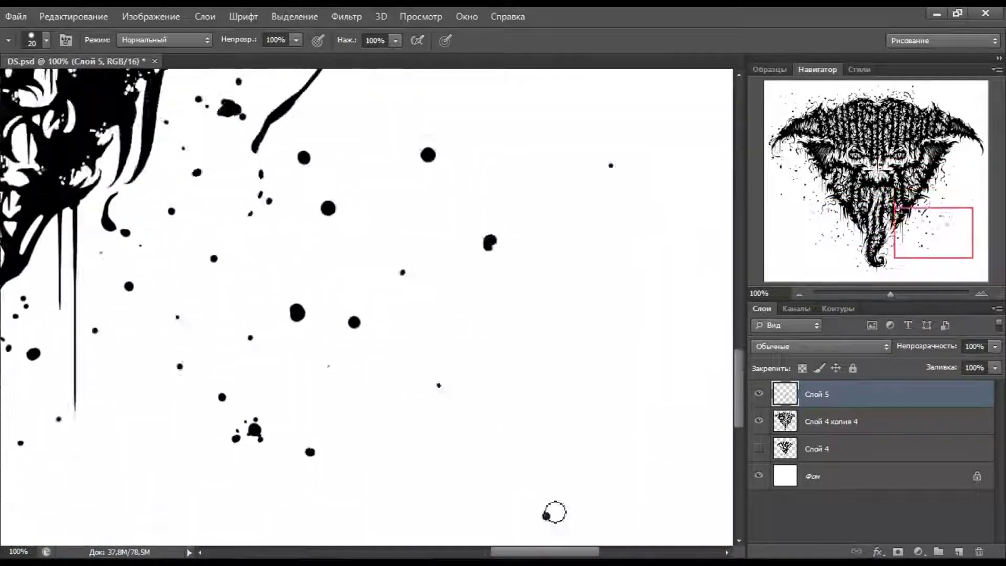
{"action": "scroll", "coordinate": [398, 445], "scroll_direction": "up", "scroll_amount": 5}
{"action": "scroll", "coordinate": [398, 445], "scroll_direction": "right", "scroll_amount": 3}
{"action": "scroll", "coordinate": [466, 340], "scroll_direction": "up", "scroll_amount": 3}
{"action": "scroll", "coordinate": [466, 340], "scroll_direction": "up", "scroll_amount": 3}
{"action": "scroll", "coordinate": [604, 428], "scroll_direction": "right", "scroll_amount": 3}
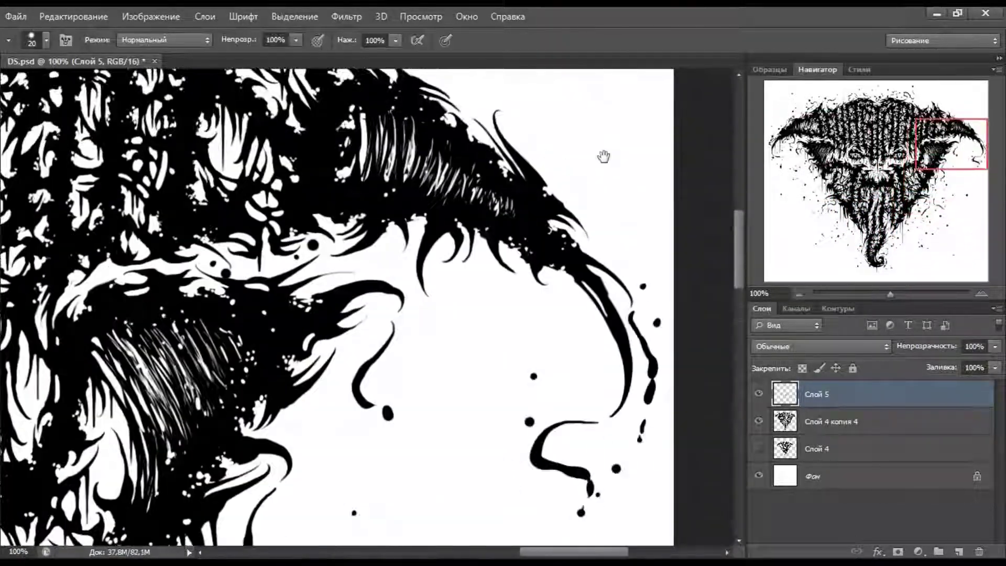
{"action": "scroll", "coordinate": [604, 156], "scroll_direction": "up", "scroll_amount": 5}
{"action": "scroll", "coordinate": [317, 281], "scroll_direction": "down", "scroll_amount": 5}
{"action": "scroll", "coordinate": [317, 281], "scroll_direction": "left", "scroll_amount": 3}
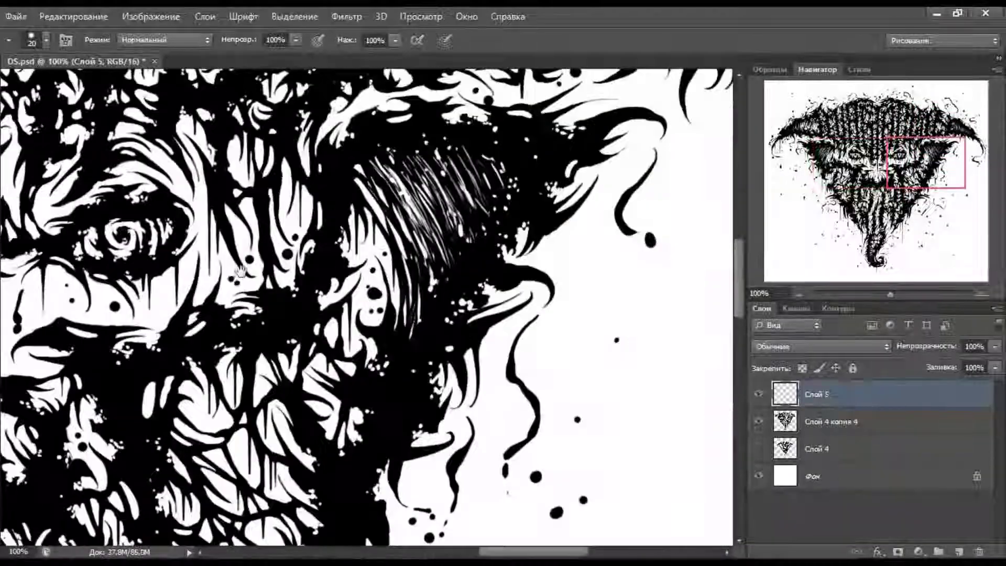
{"action": "scroll", "coordinate": [240, 270], "scroll_direction": "left", "scroll_amount": 5}
{"action": "scroll", "coordinate": [171, 237], "scroll_direction": "right", "scroll_amount": 5}
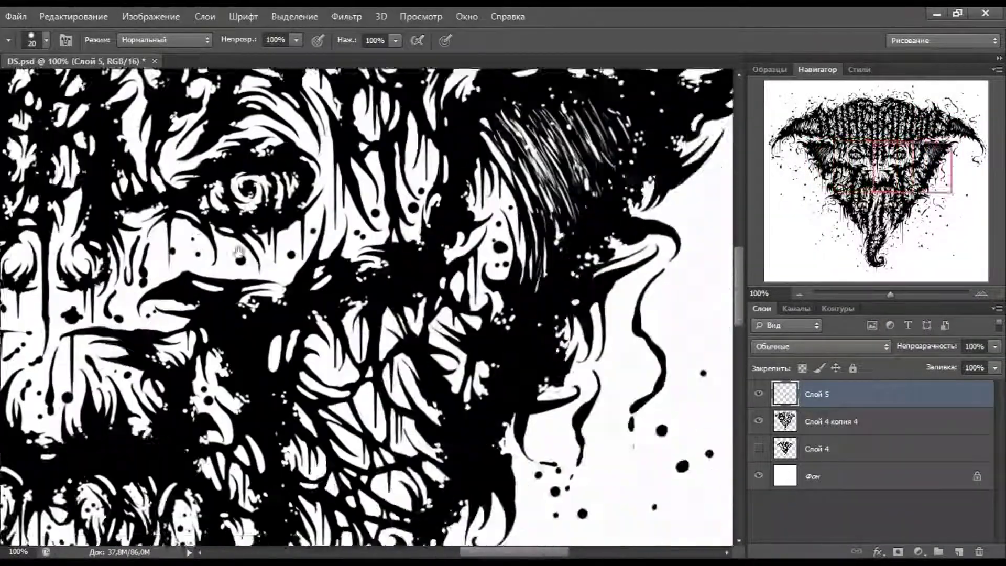
{"action": "scroll", "coordinate": [172, 238], "scroll_direction": "left", "scroll_amount": 3}
{"action": "scroll", "coordinate": [171, 238], "scroll_direction": "up", "scroll_amount": 5}
{"action": "scroll", "coordinate": [667, 224], "scroll_direction": "up", "scroll_amount": 5}
{"action": "scroll", "coordinate": [668, 224], "scroll_direction": "right", "scroll_amount": 3}
{"action": "scroll", "coordinate": [524, 275], "scroll_direction": "right", "scroll_amount": 3}
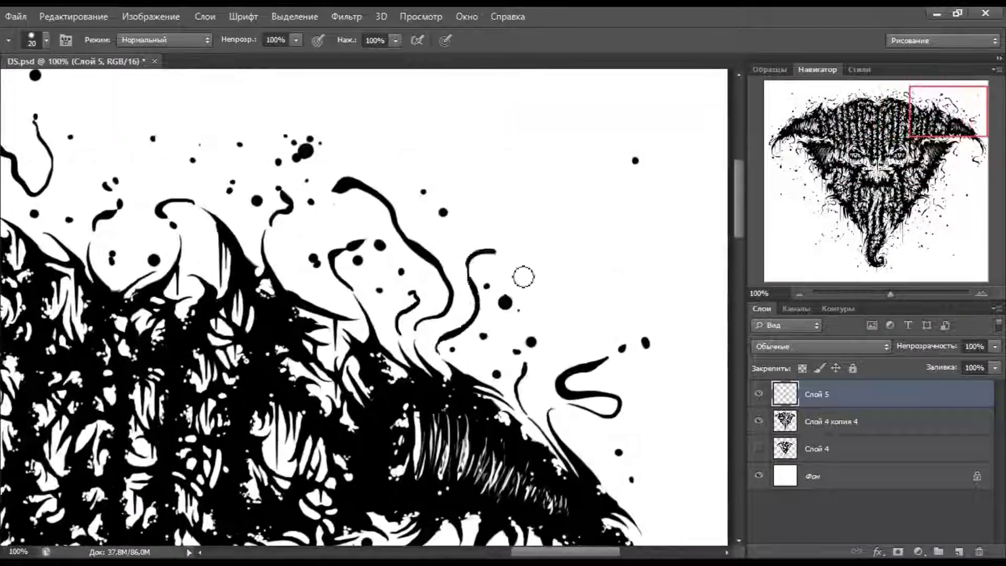
{"action": "scroll", "coordinate": [524, 274], "scroll_direction": "up", "scroll_amount": 3}
{"action": "scroll", "coordinate": [471, 252], "scroll_direction": "down", "scroll_amount": 5}
{"action": "scroll", "coordinate": [460, 235], "scroll_direction": "down", "scroll_amount": 3}
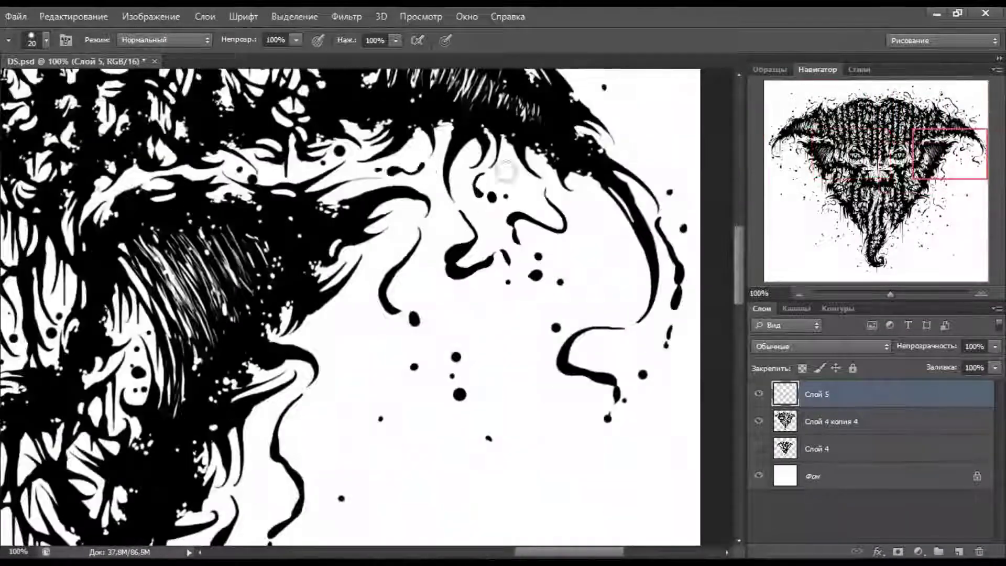
{"action": "scroll", "coordinate": [506, 171], "scroll_direction": "right", "scroll_amount": 3}
{"action": "scroll", "coordinate": [247, 180], "scroll_direction": "up", "scroll_amount": 5}
{"action": "scroll", "coordinate": [400, 288], "scroll_direction": "down", "scroll_amount": 3}
- Save the splatter-covered logo in DS.psd
{"action": "scroll", "coordinate": [647, 298], "scroll_direction": "down", "scroll_amount": 1}
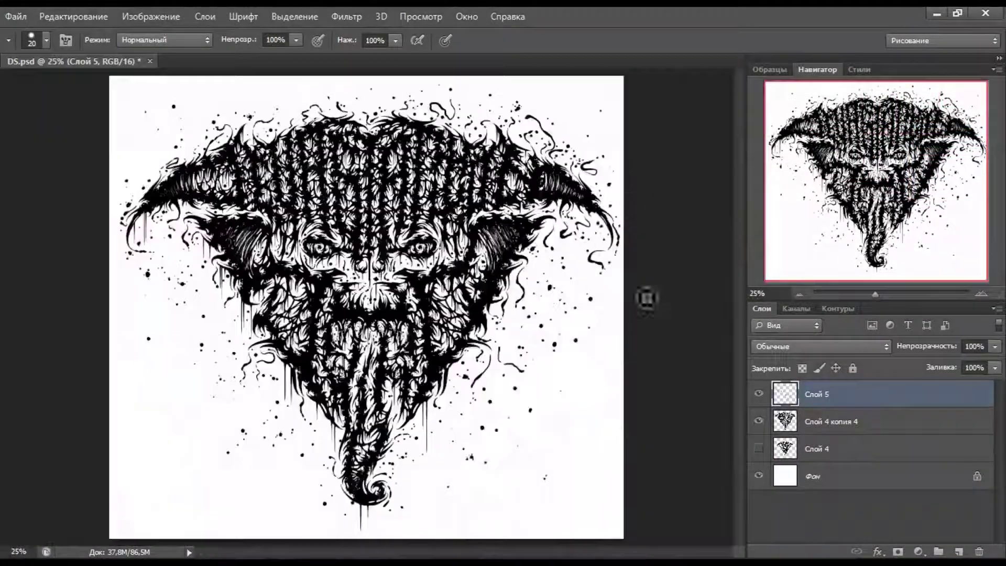
{"action": "key", "text": "m"}
{"action": "key", "text": "ctrl+s"}
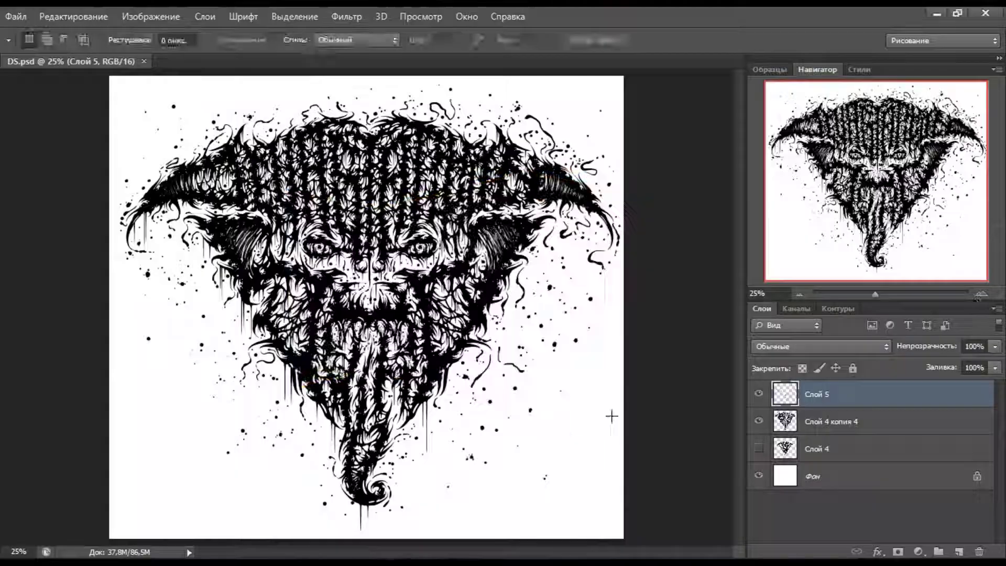
- Add thin vertical ink drips hanging from the beard and curled tail, then zoom out to check
{"action": "scroll", "coordinate": [458, 213], "scroll_direction": "down", "scroll_amount": 5}
{"action": "scroll", "coordinate": [451, 200], "scroll_direction": "left", "scroll_amount": 3}
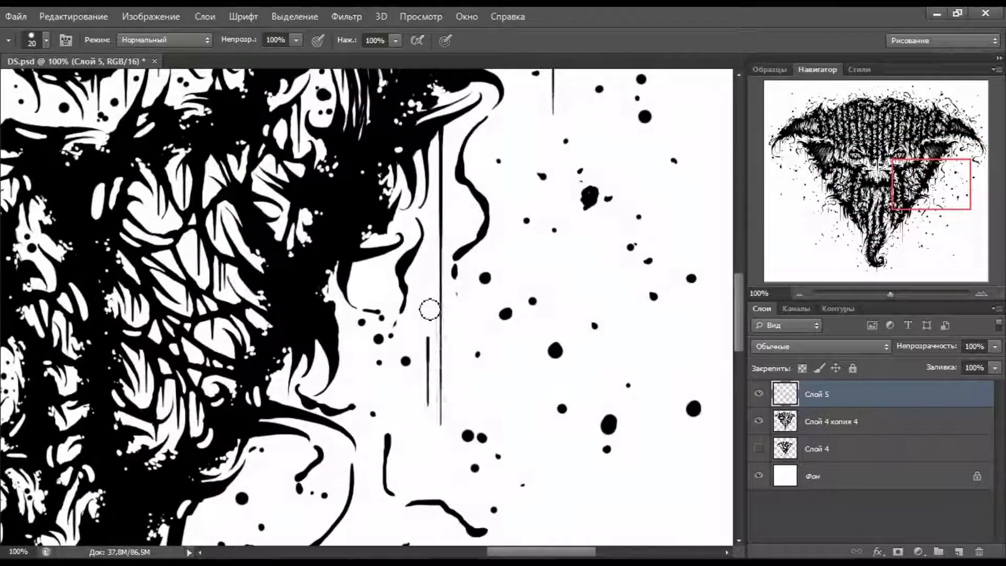
{"action": "scroll", "coordinate": [366, 377], "scroll_direction": "down", "scroll_amount": 4}
{"action": "scroll", "coordinate": [478, 299], "scroll_direction": "down", "scroll_amount": 3}
{"action": "scroll", "coordinate": [503, 285], "scroll_direction": "left", "scroll_amount": 5}
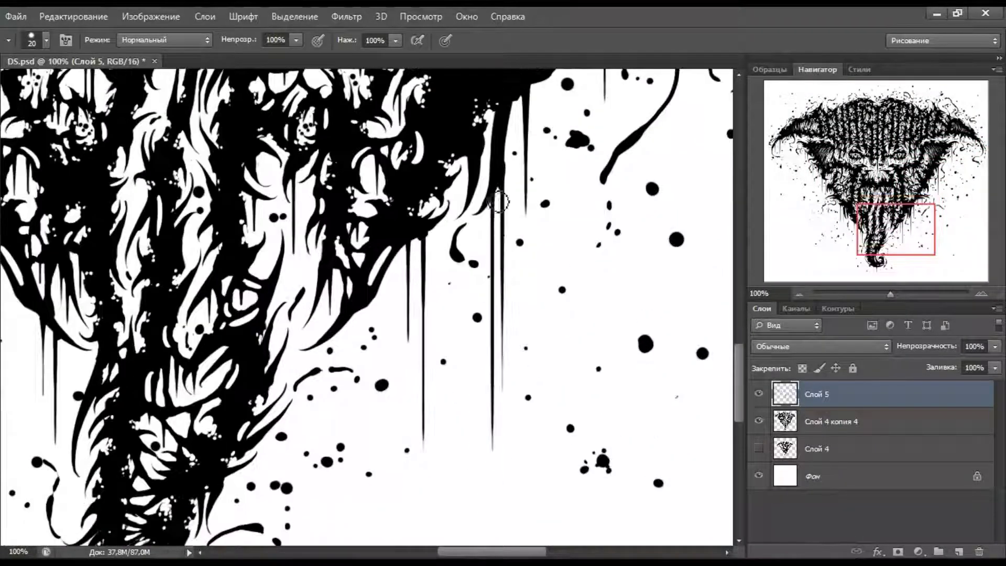
{"action": "scroll", "coordinate": [499, 201], "scroll_direction": "down", "scroll_amount": 3}
{"action": "scroll", "coordinate": [499, 201], "scroll_direction": "left", "scroll_amount": 4}
{"action": "scroll", "coordinate": [498, 236], "scroll_direction": "up", "scroll_amount": 10}
{"action": "scroll", "coordinate": [498, 236], "scroll_direction": "left", "scroll_amount": 8}
{"action": "scroll", "coordinate": [495, 302], "scroll_direction": "down", "scroll_amount": 12}
{"action": "scroll", "coordinate": [496, 302], "scroll_direction": "right", "scroll_amount": 7}
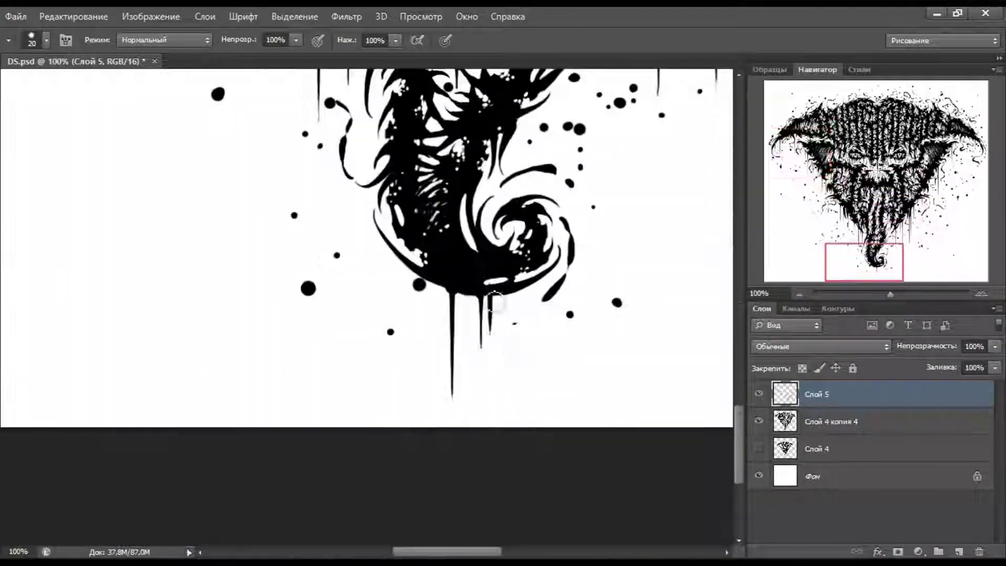
{"action": "scroll", "coordinate": [495, 302], "scroll_direction": "up", "scroll_amount": 4}
{"action": "scroll", "coordinate": [496, 301], "scroll_direction": "right", "scroll_amount": 2}
{"action": "key", "text": "ctrl+minus"}
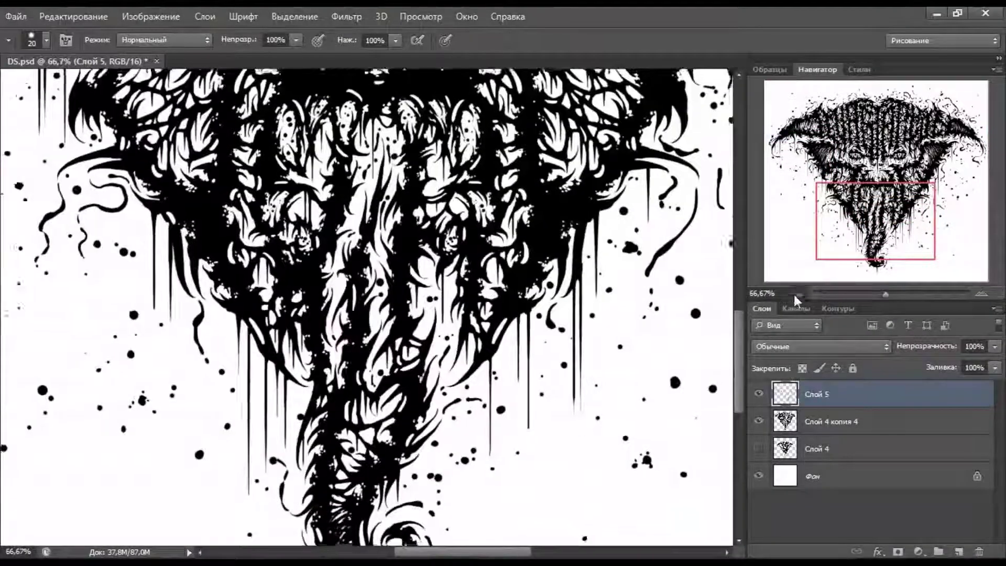